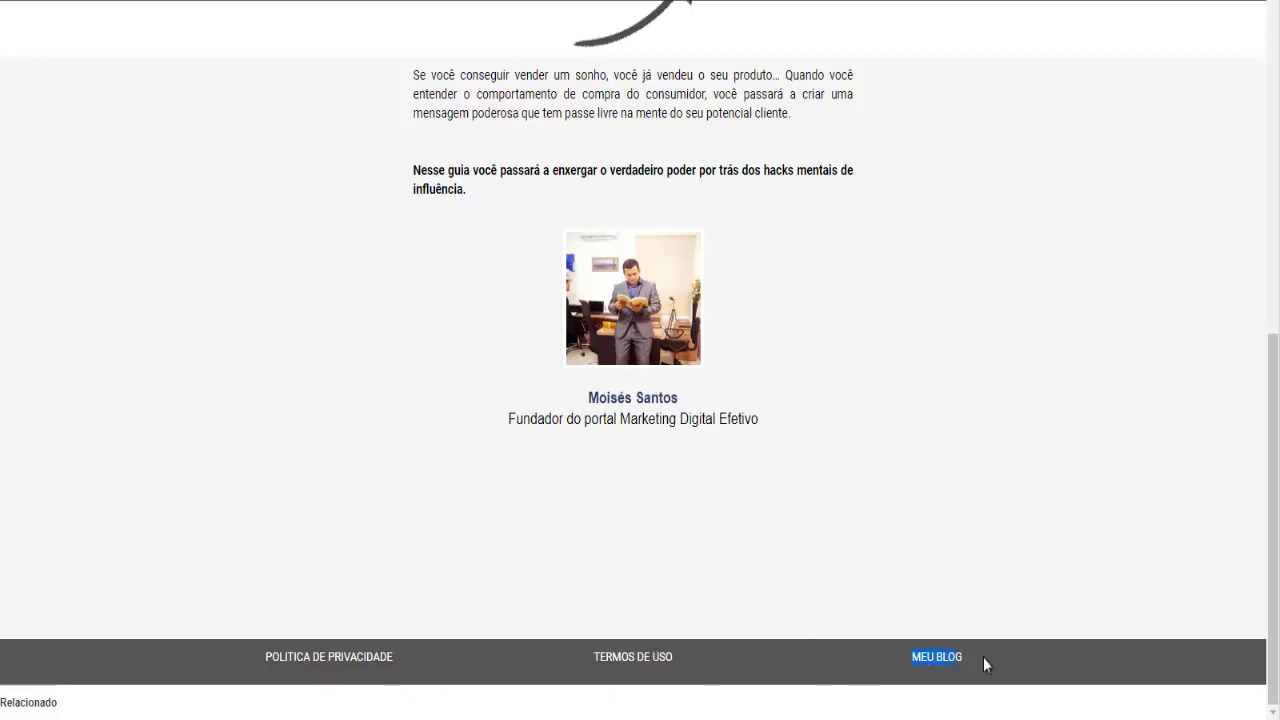
# Review the example capture page from its footer and author block up to the headline, benefit list and sign-up form
pyautogui.scroll(1, 856, 560)
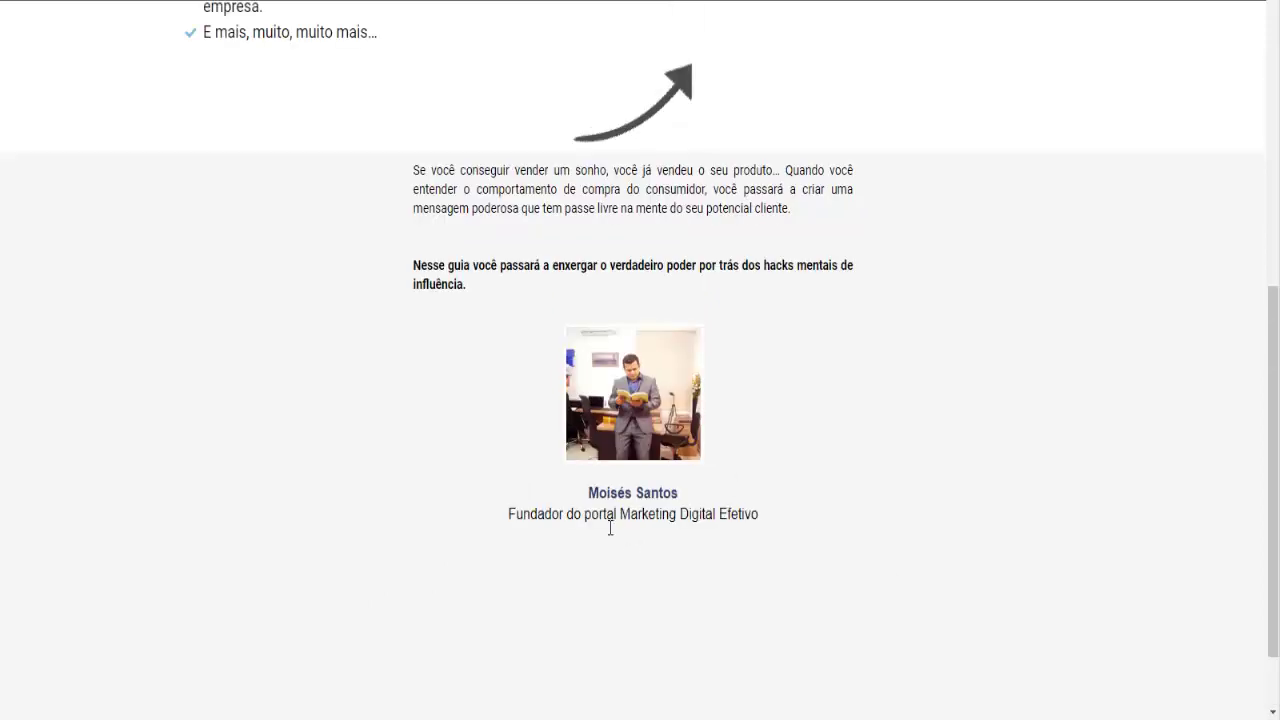
pyautogui.moveTo(589, 490); pyautogui.dragTo(765, 516)
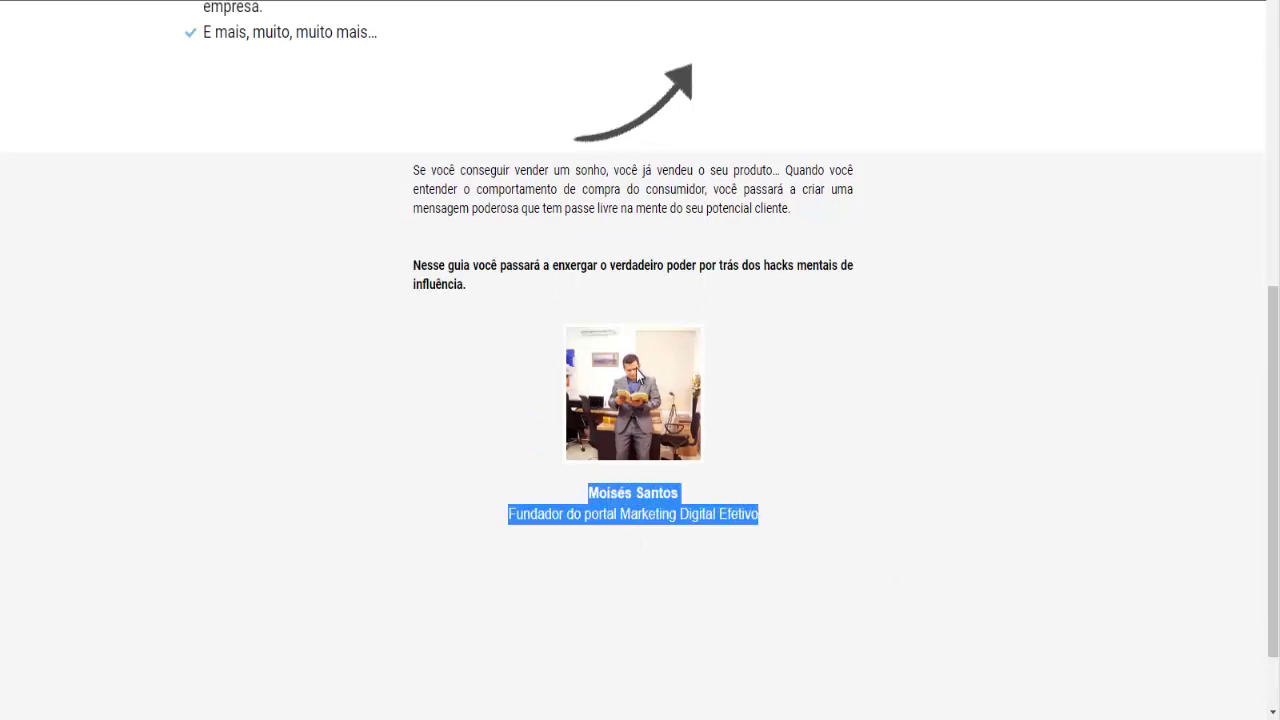
pyautogui.scroll(1, 655, 389)
pyautogui.scroll(2, 655, 389)
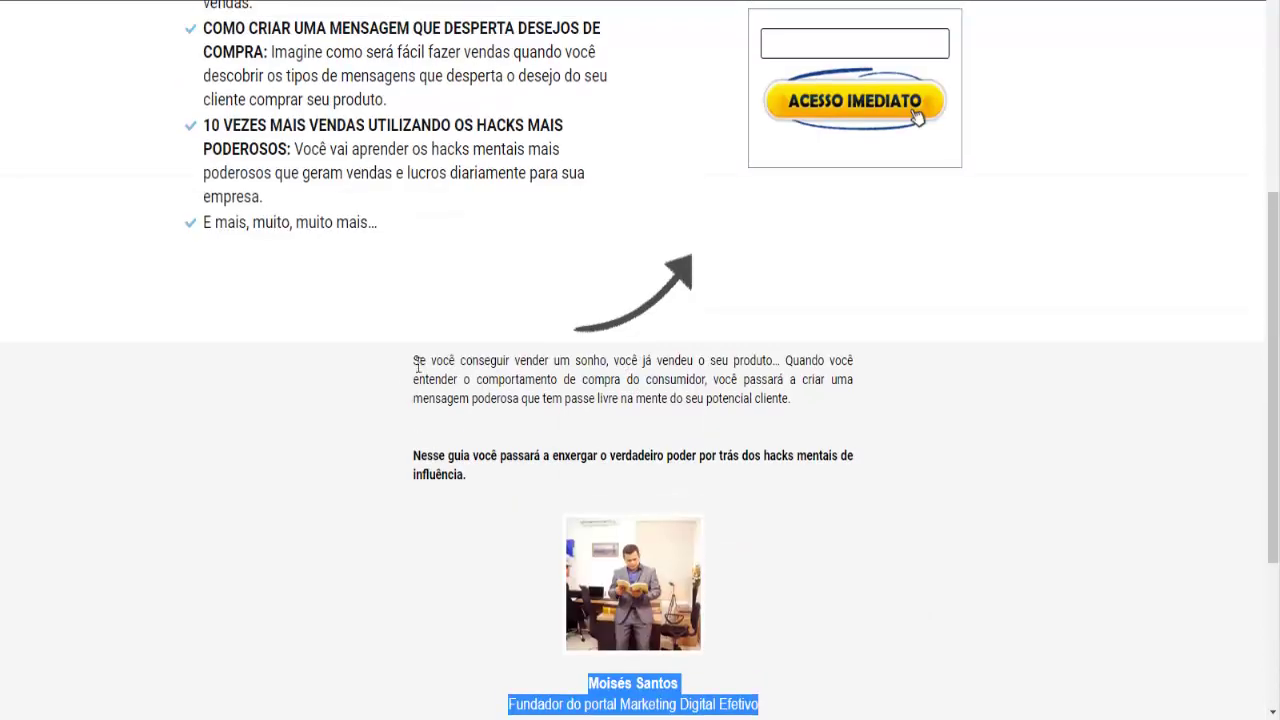
pyautogui.moveTo(416, 362); pyautogui.dragTo(494, 489)
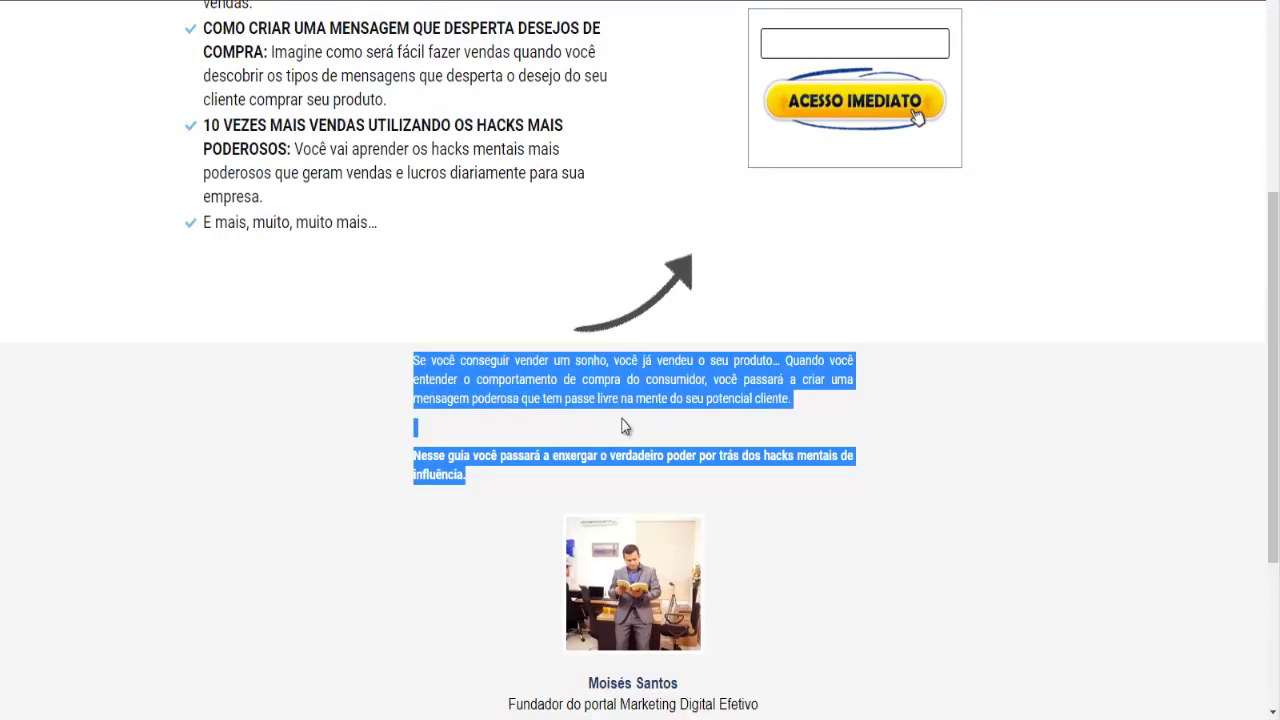
pyautogui.scroll(1, 476, 416)
pyautogui.scroll(4, 476, 416)
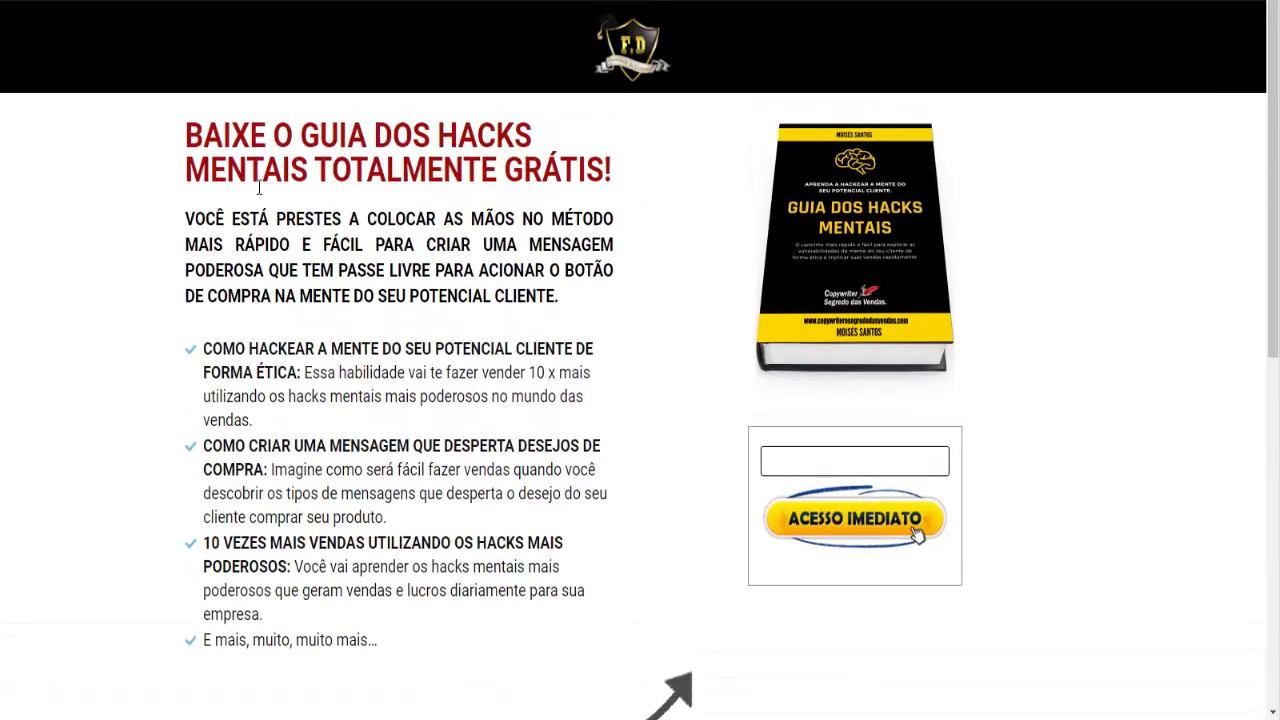
pyautogui.moveTo(187, 133); pyautogui.dragTo(400, 483)
pyautogui.scroll(-2, 380, 350)
pyautogui.click(404, 483)
pyautogui.scroll(2, 404, 483)
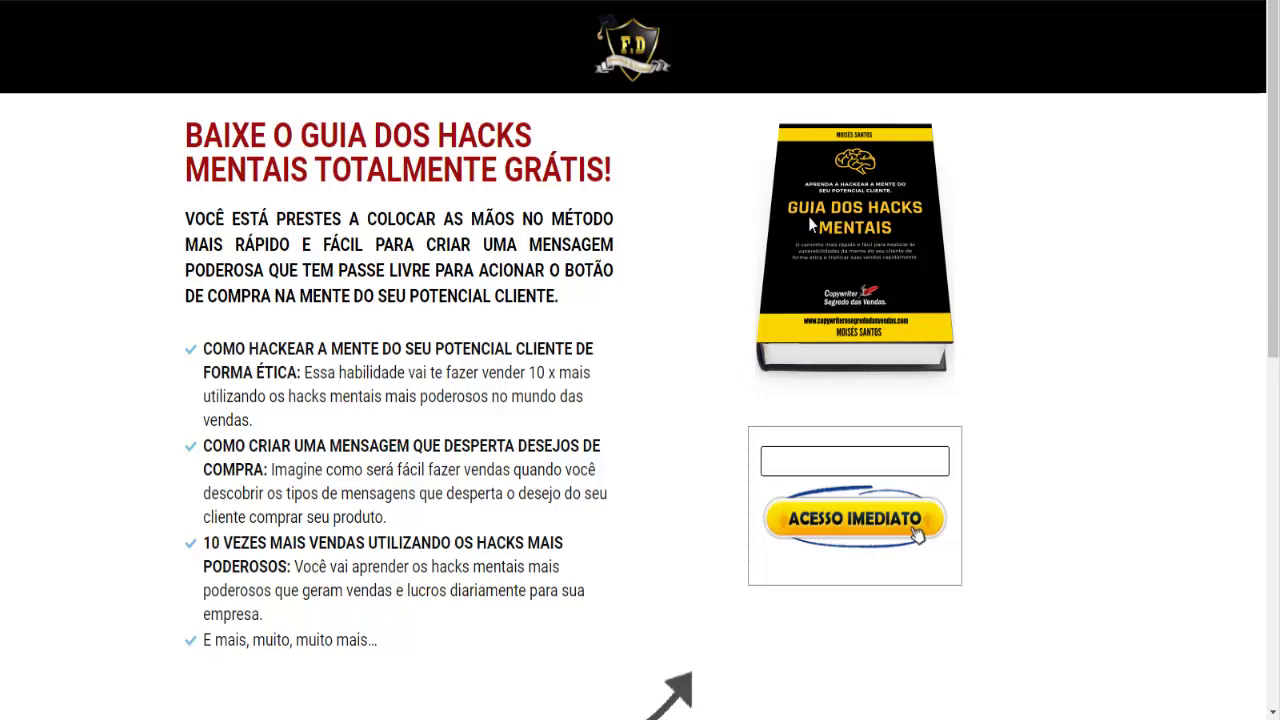
# Create and publish a new WordPress page titled "Fazer o Download", and open it for editing in Elementor
pyautogui.click(777, 20)
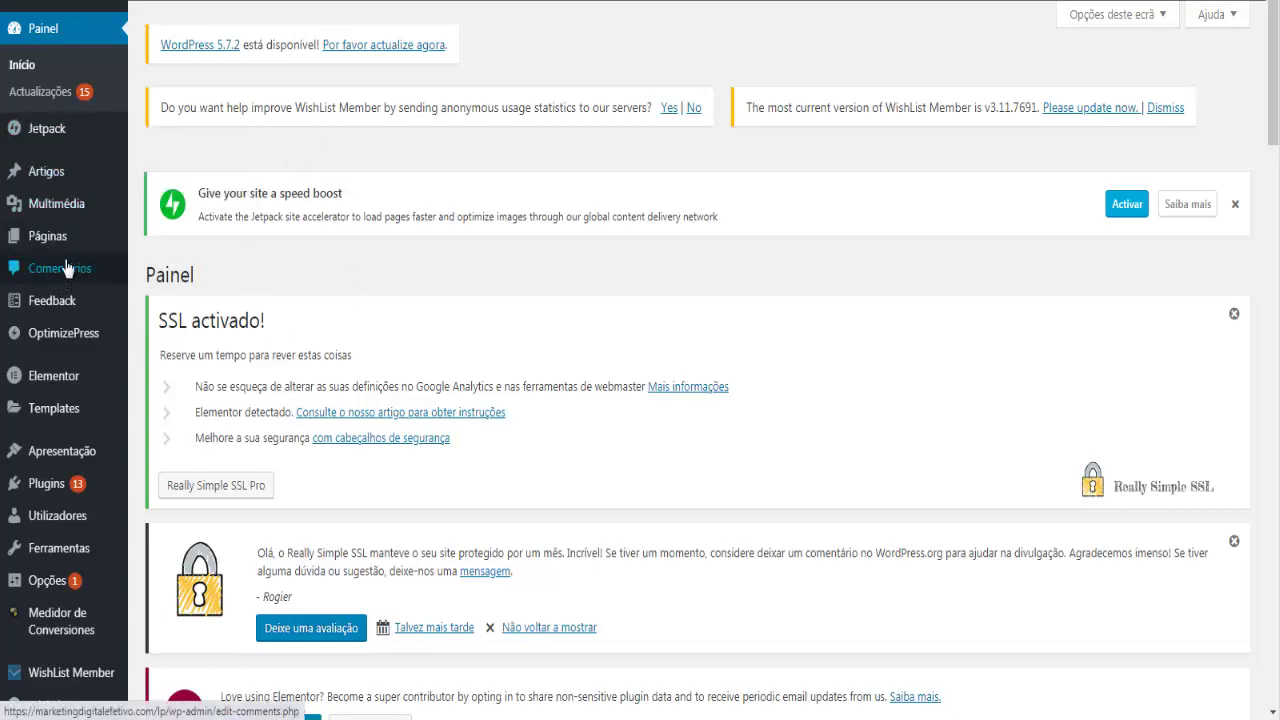
pyautogui.moveTo(72, 243)
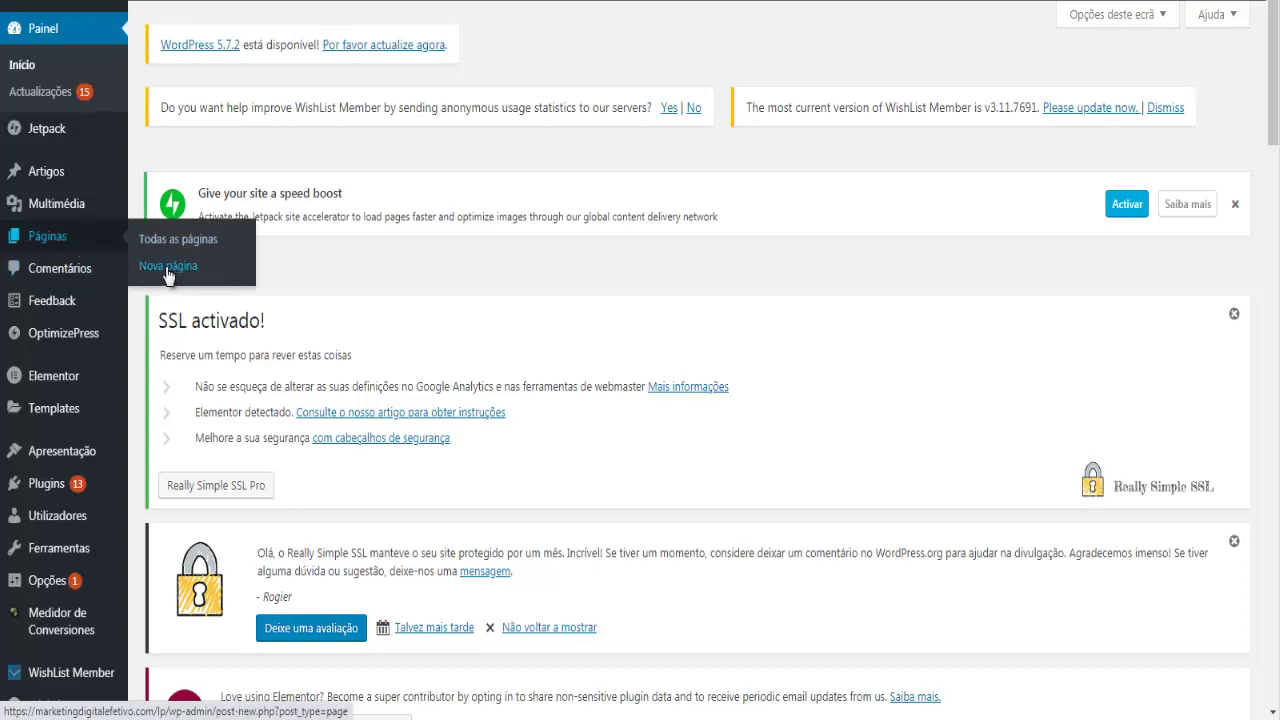
pyautogui.click(168, 265)
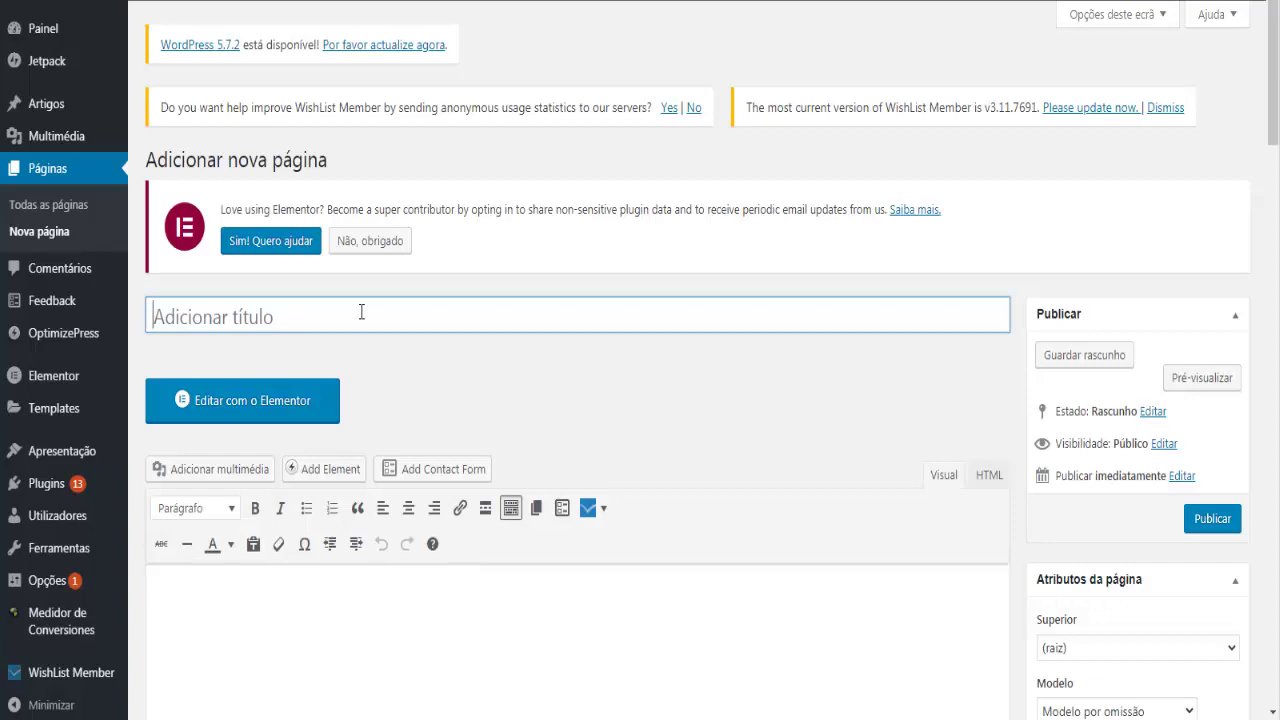
pyautogui.write('Fa')
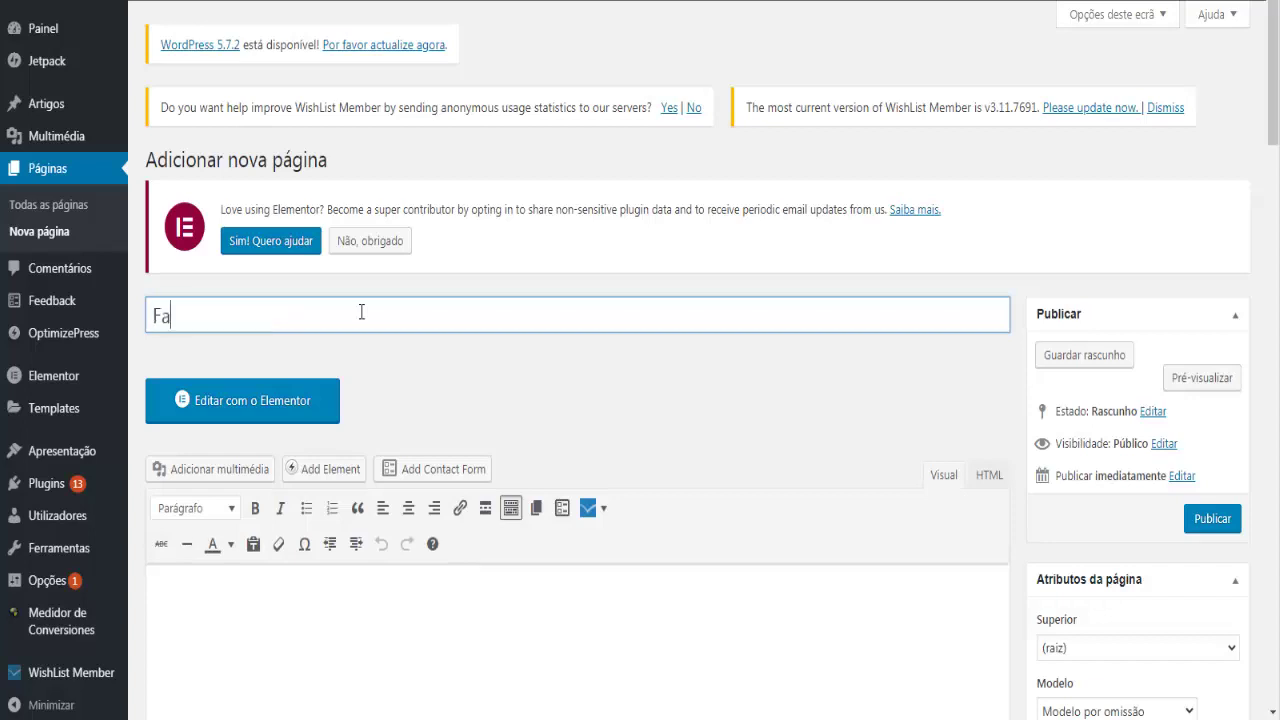
pyautogui.write('zer o Download')
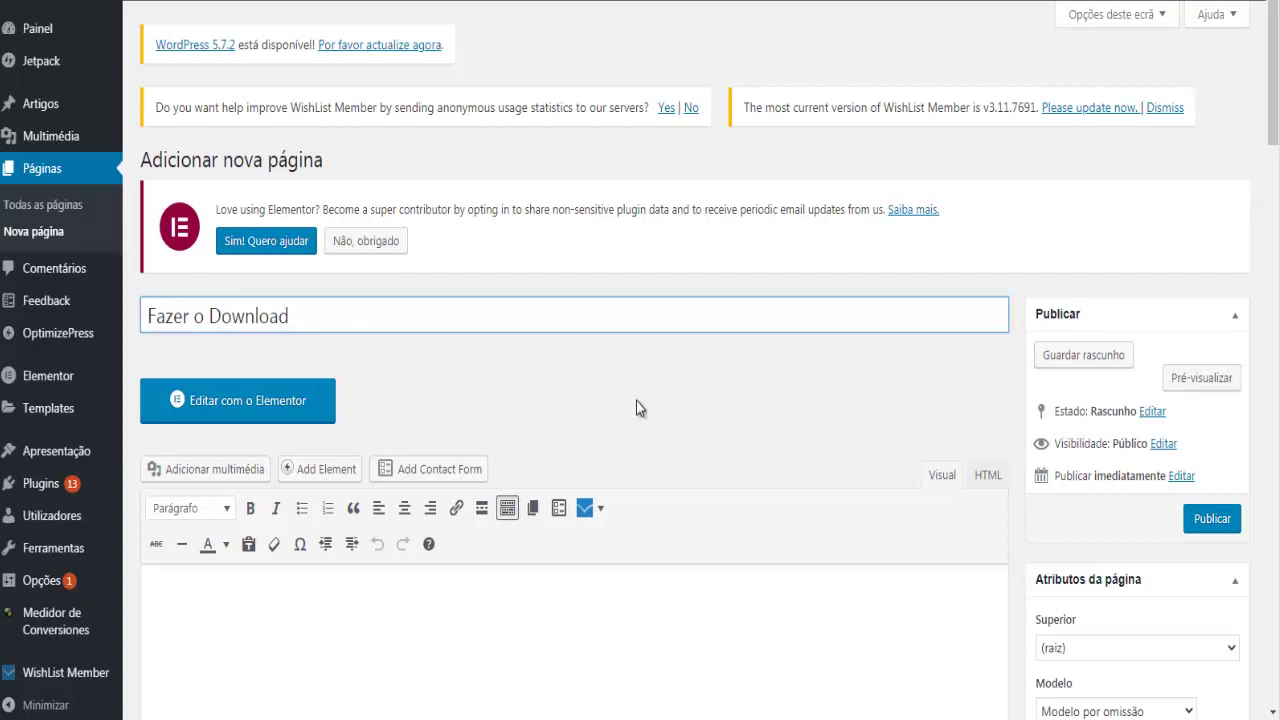
pyautogui.click(1212, 520)
pyautogui.scroll(-1, 755, 427)
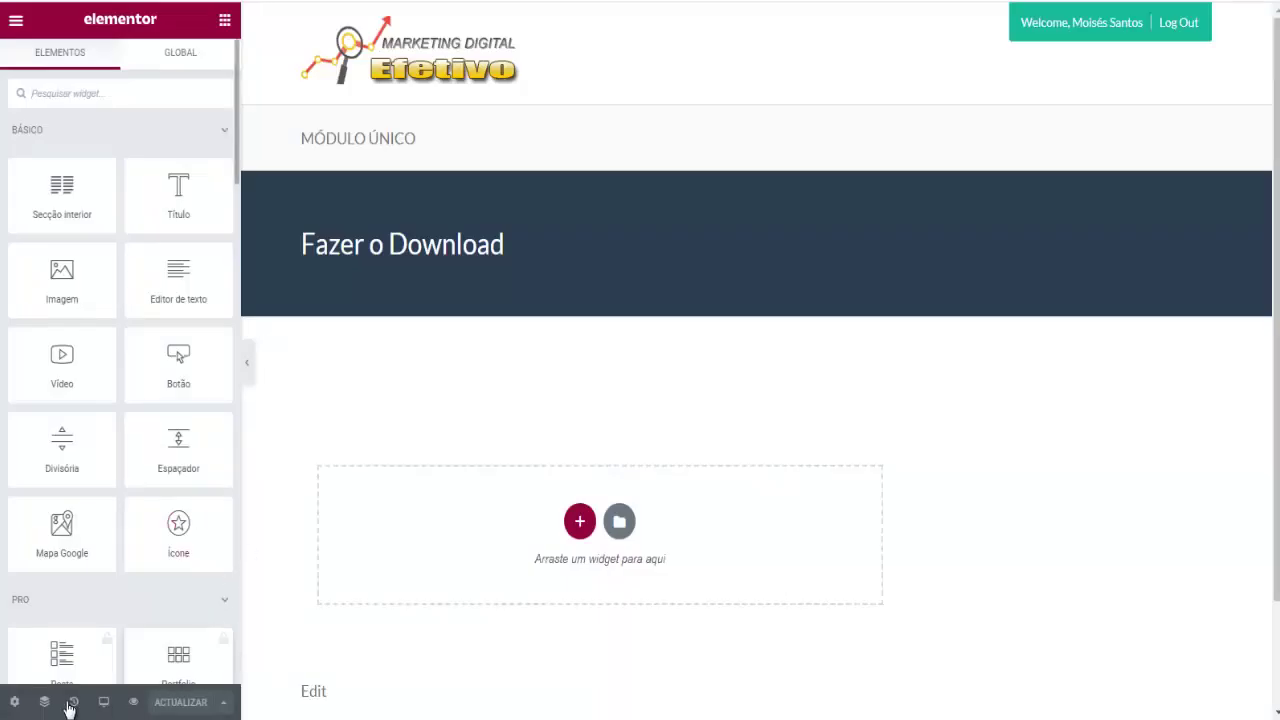
# Set the page layout to "Canvas do Elementor" in the page settings
pyautogui.click(14, 702)
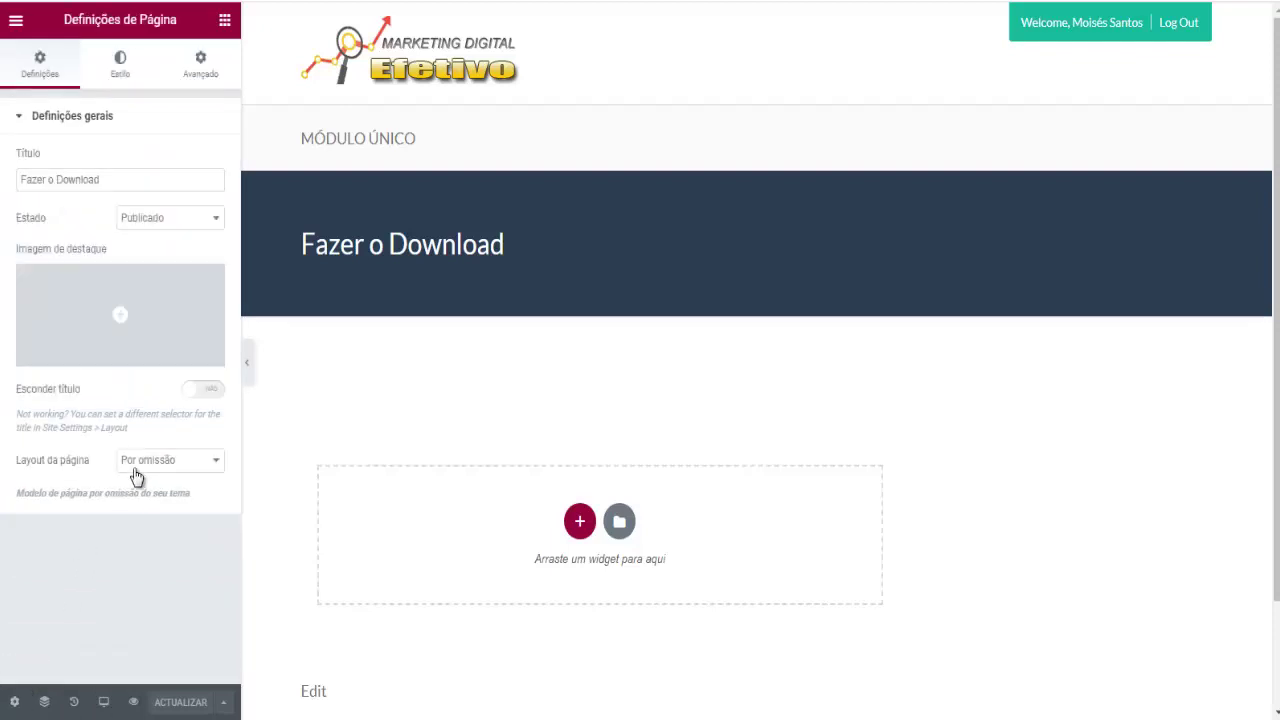
pyautogui.click(189, 466)
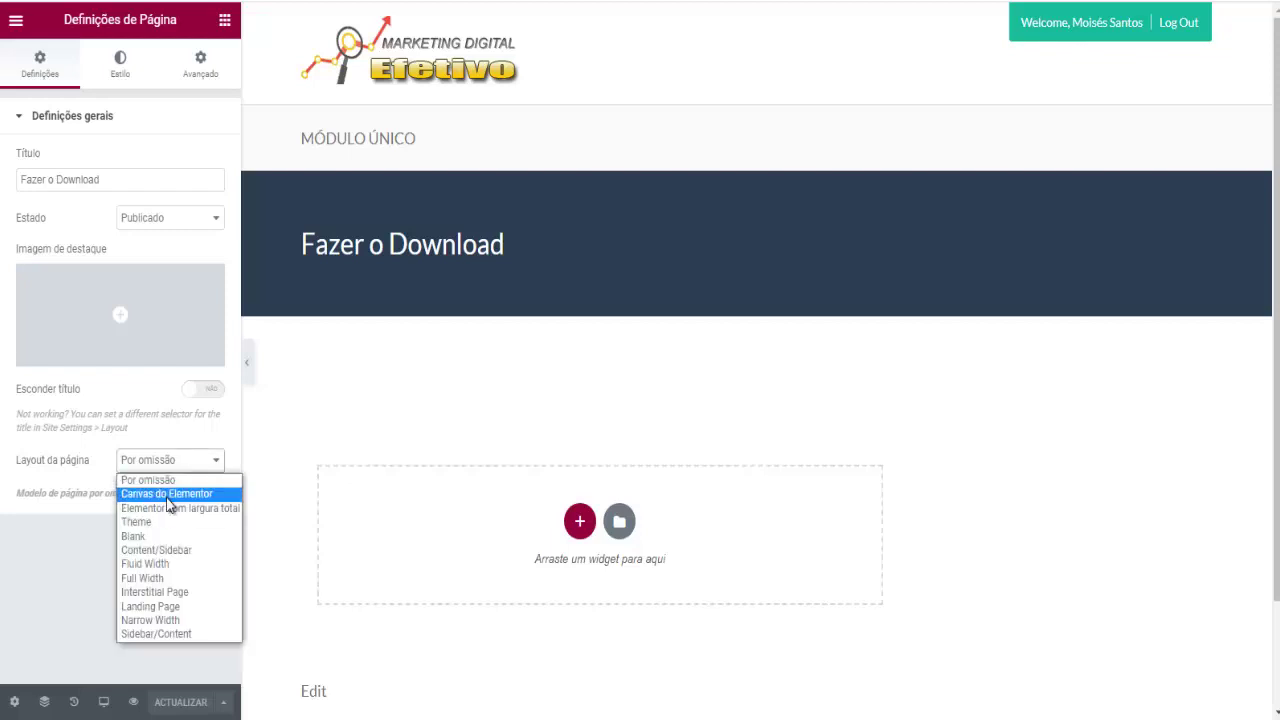
pyautogui.click(169, 496)
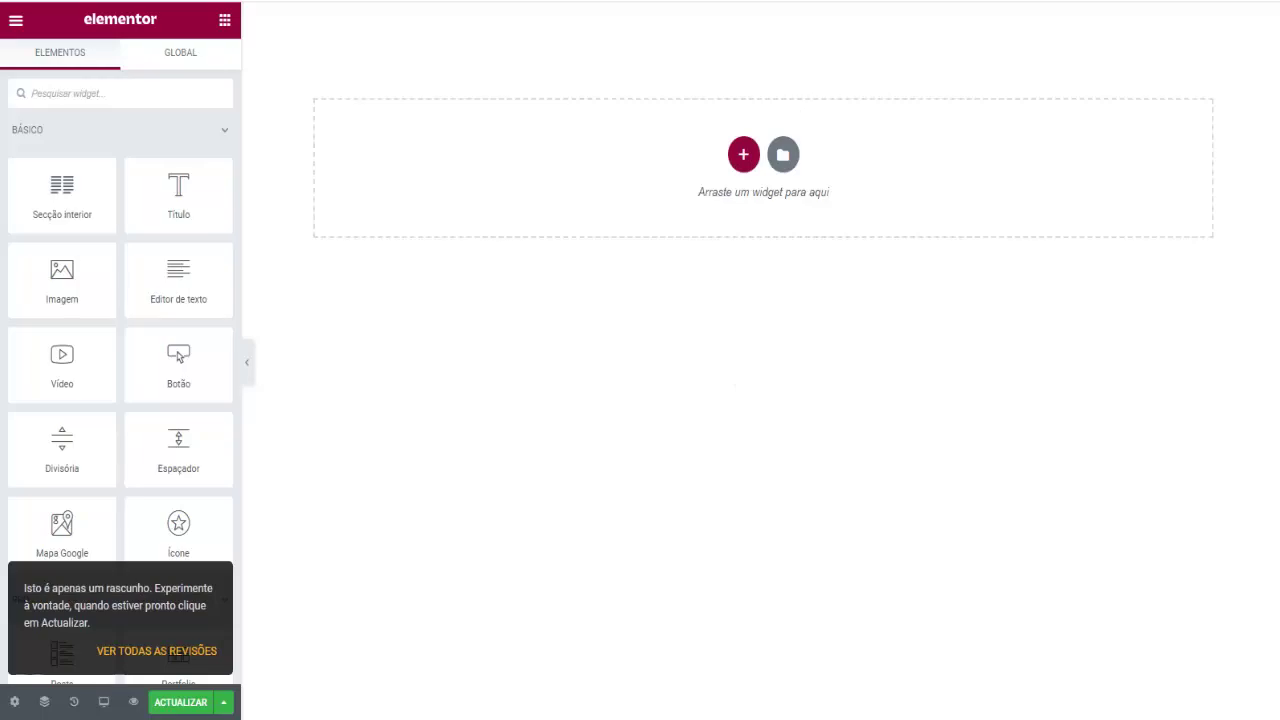
# Check the section structure of the example capture page and add a single-column section to the blank page for the header
pyautogui.click(840, 2)
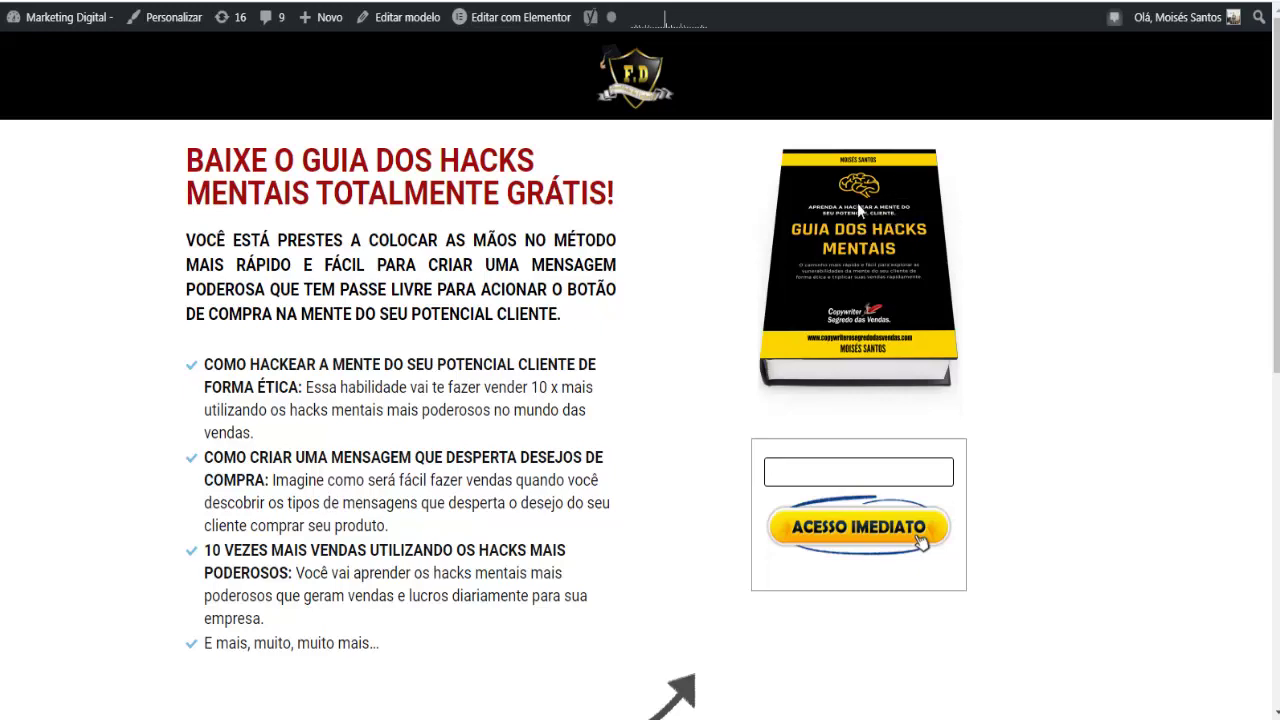
pyautogui.scroll(-3, 857, 277)
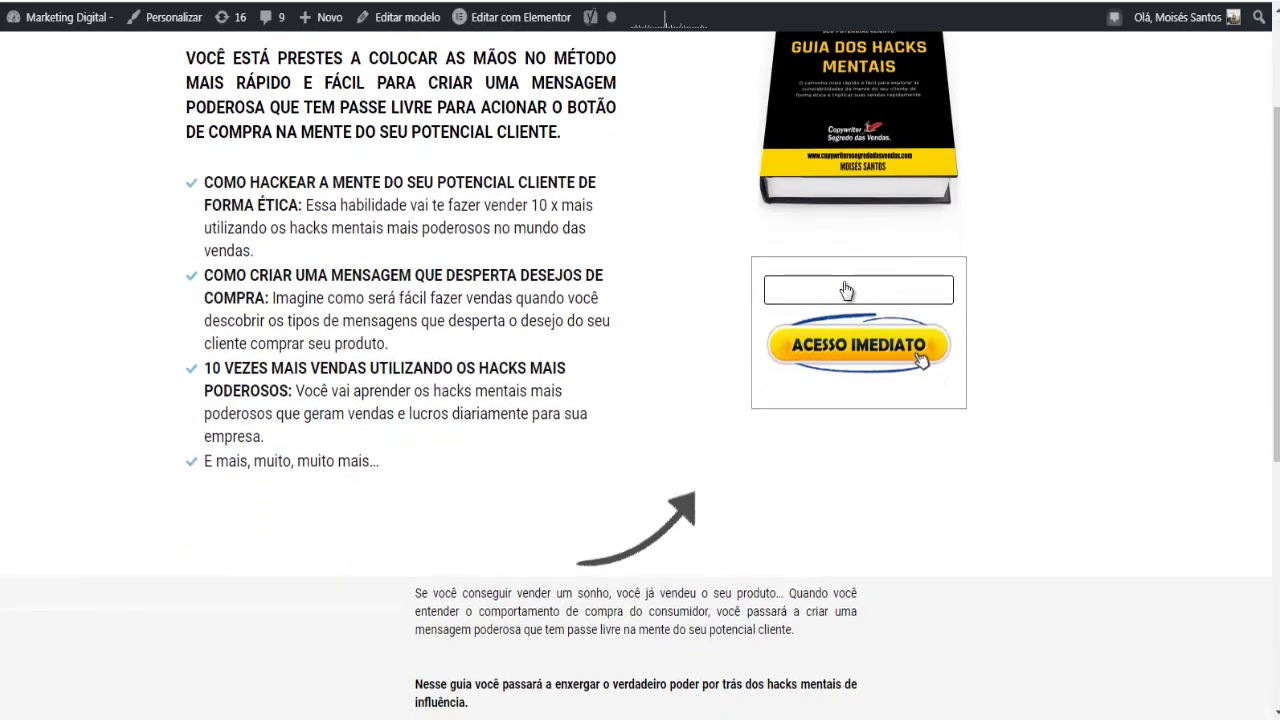
pyautogui.scroll(-3, 878, 300)
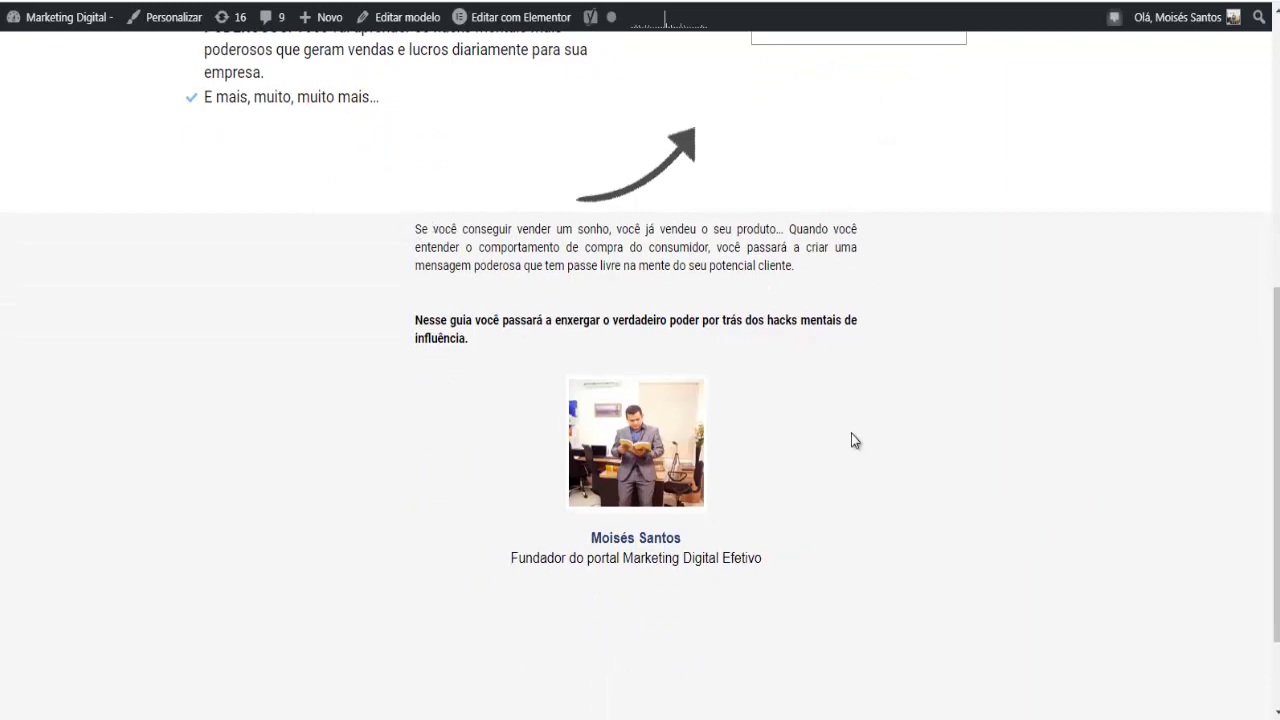
pyautogui.scroll(2, 851, 437)
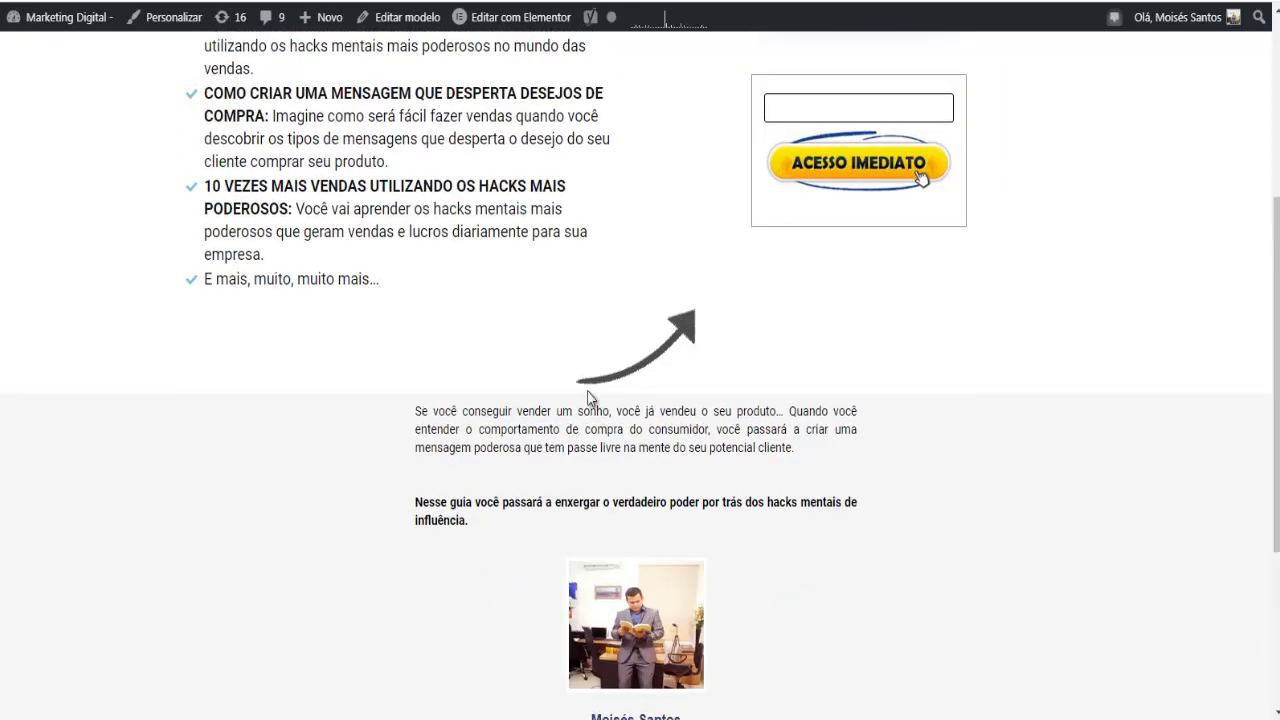
pyautogui.scroll(4, 588, 397)
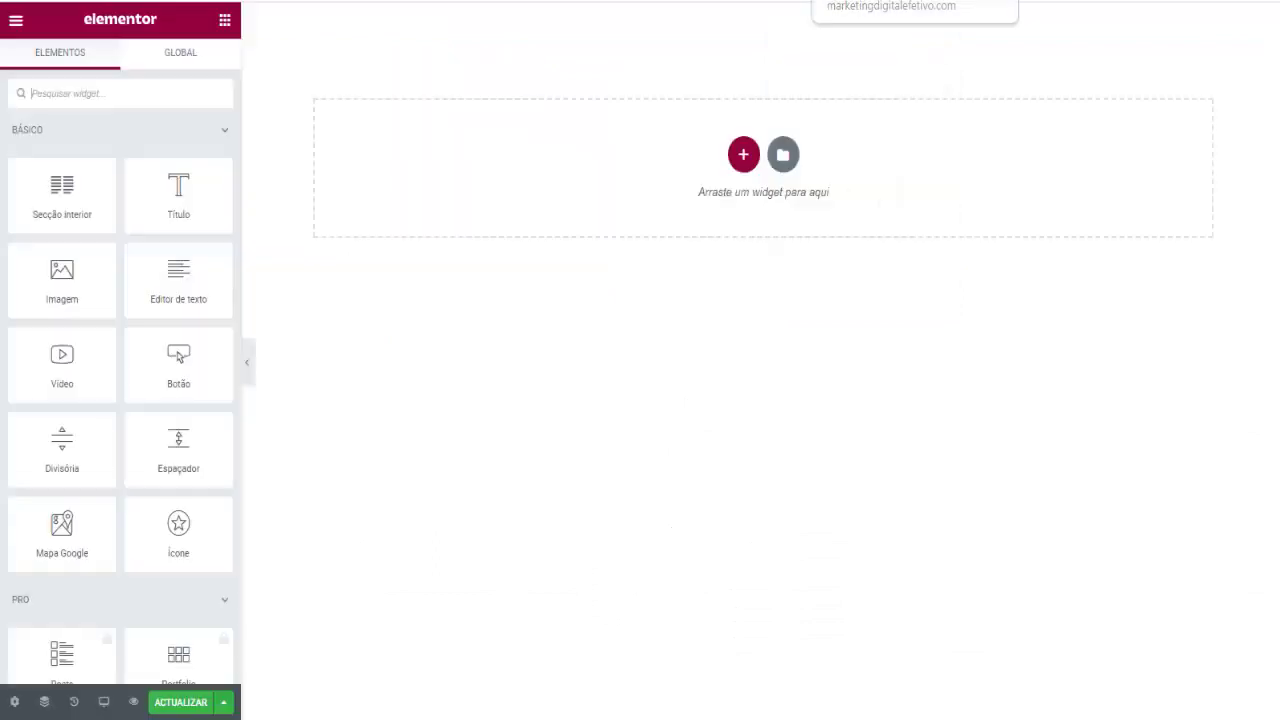
pyautogui.click(743, 155)
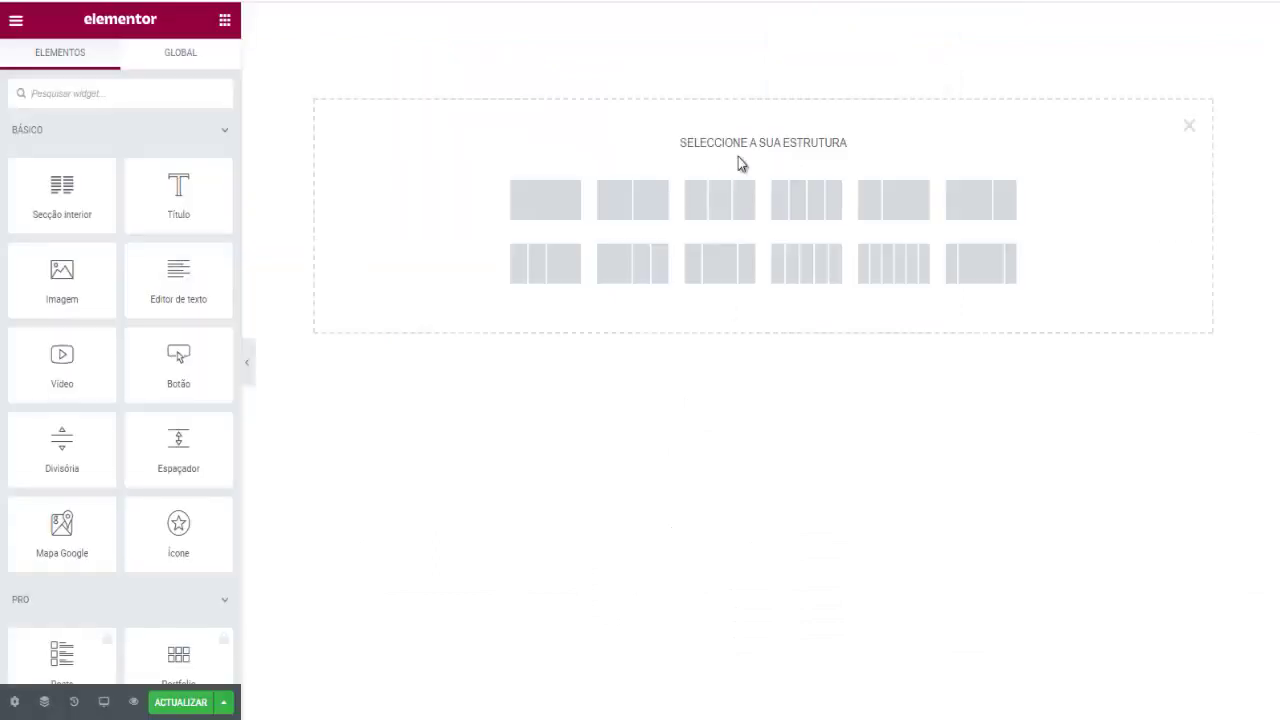
pyautogui.click(543, 209)
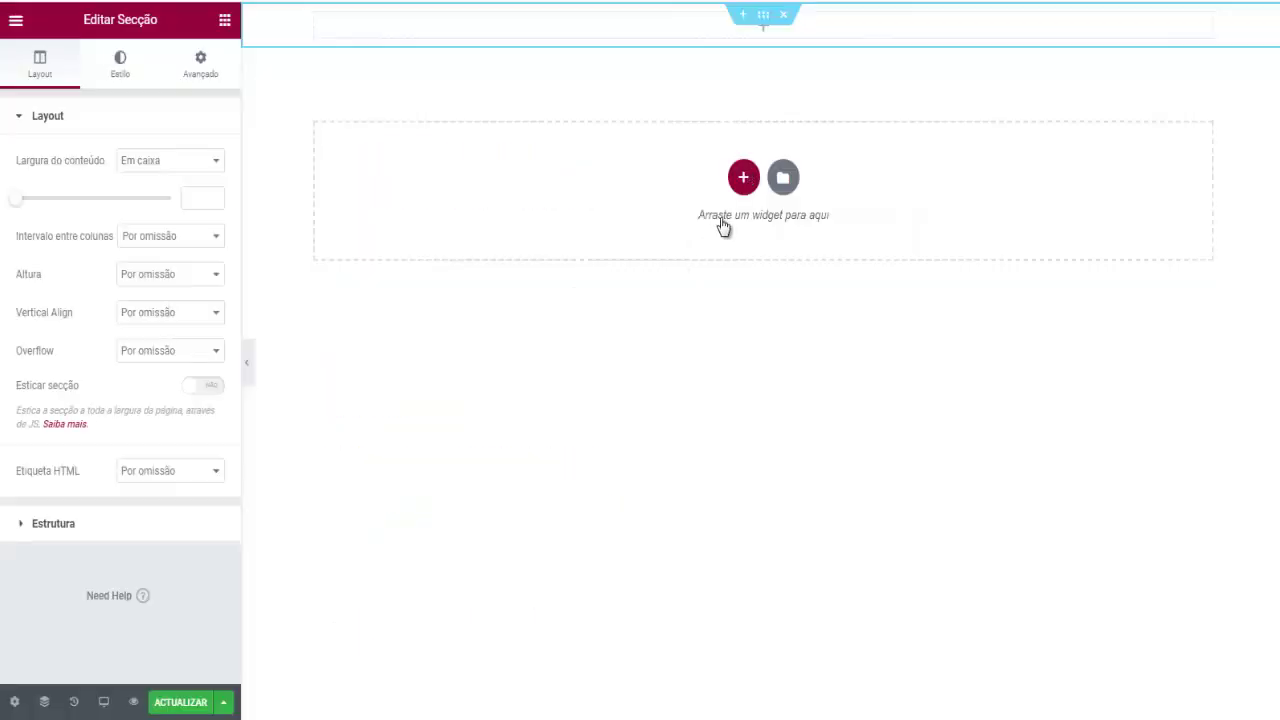
# Add a two-column section with a wider first column below the header section, and narrow that first column slightly
pyautogui.click(740, 174)
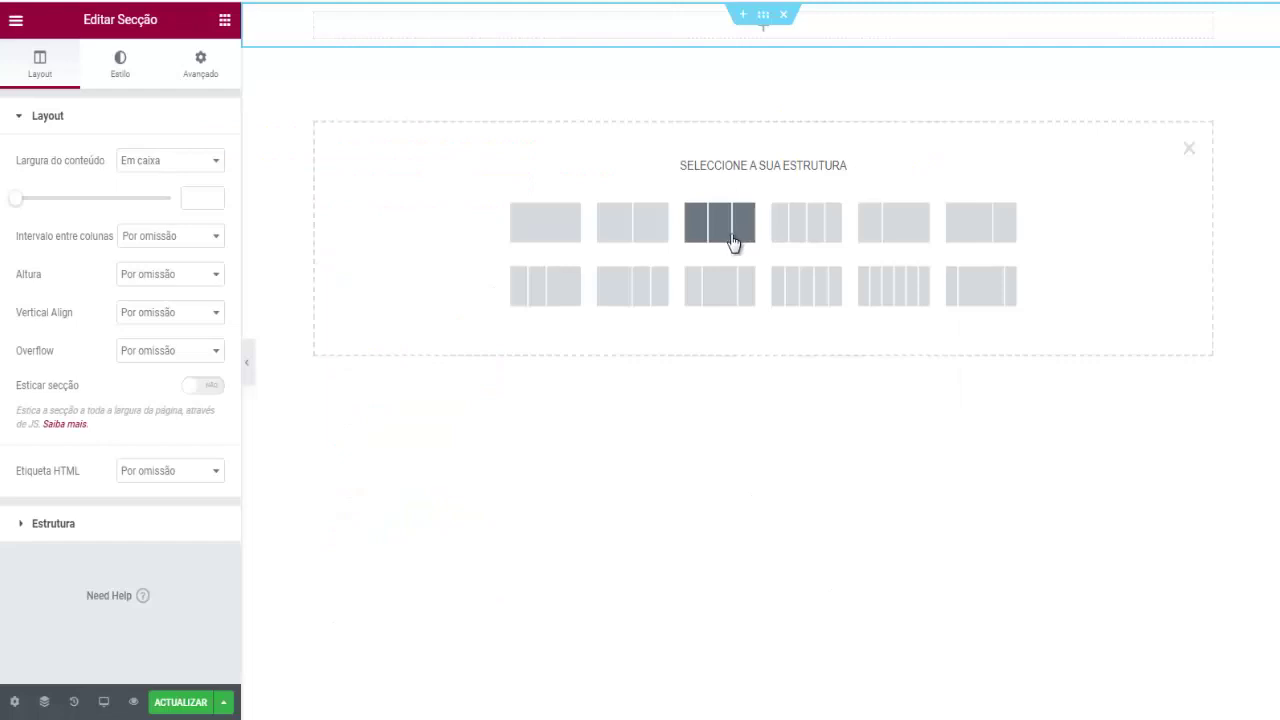
pyautogui.click(952, 236)
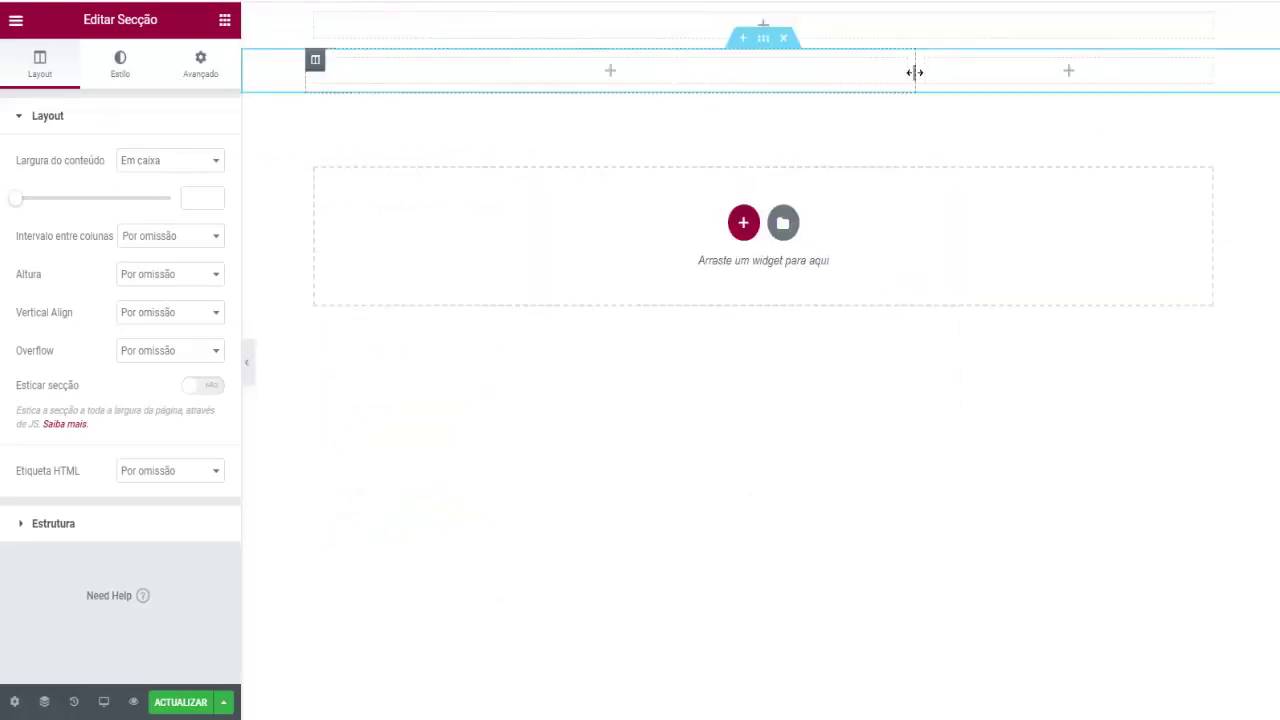
pyautogui.moveTo(910, 77); pyautogui.dragTo(893, 77)
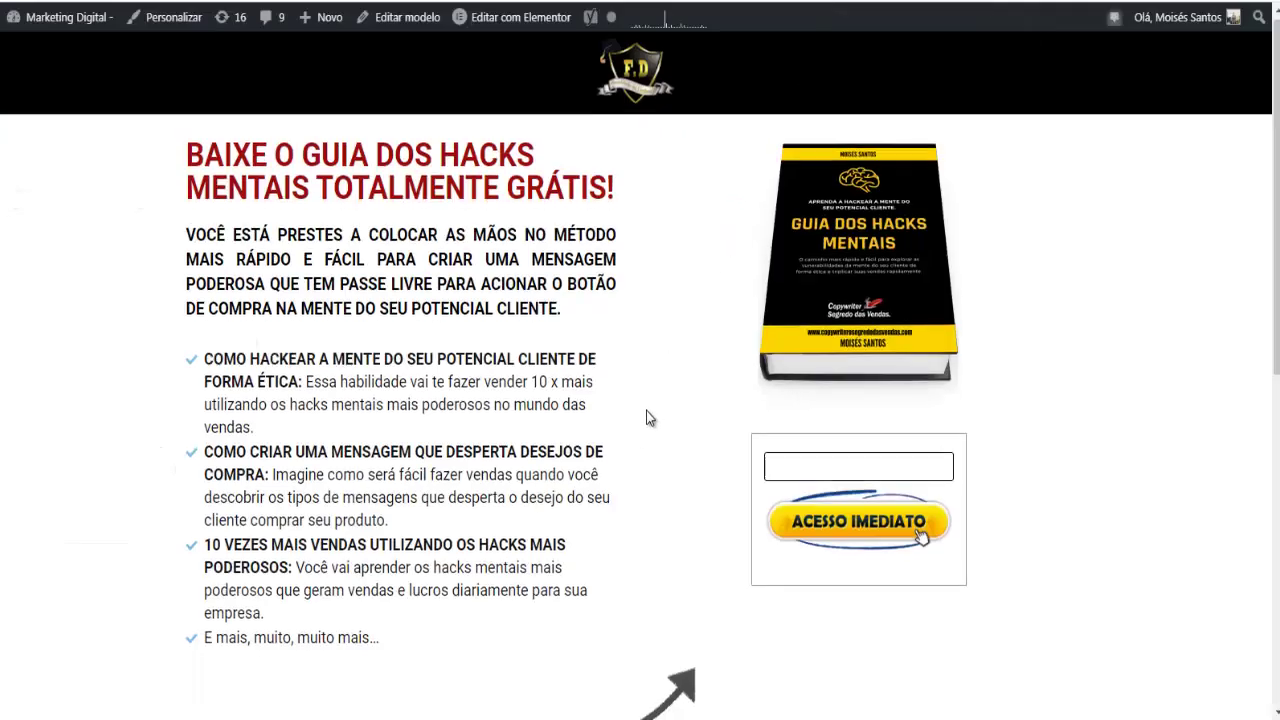
# Add a three-column section with a wide middle column below the two-column section, matching the example page's lower block
pyautogui.scroll(-3, 646, 410)
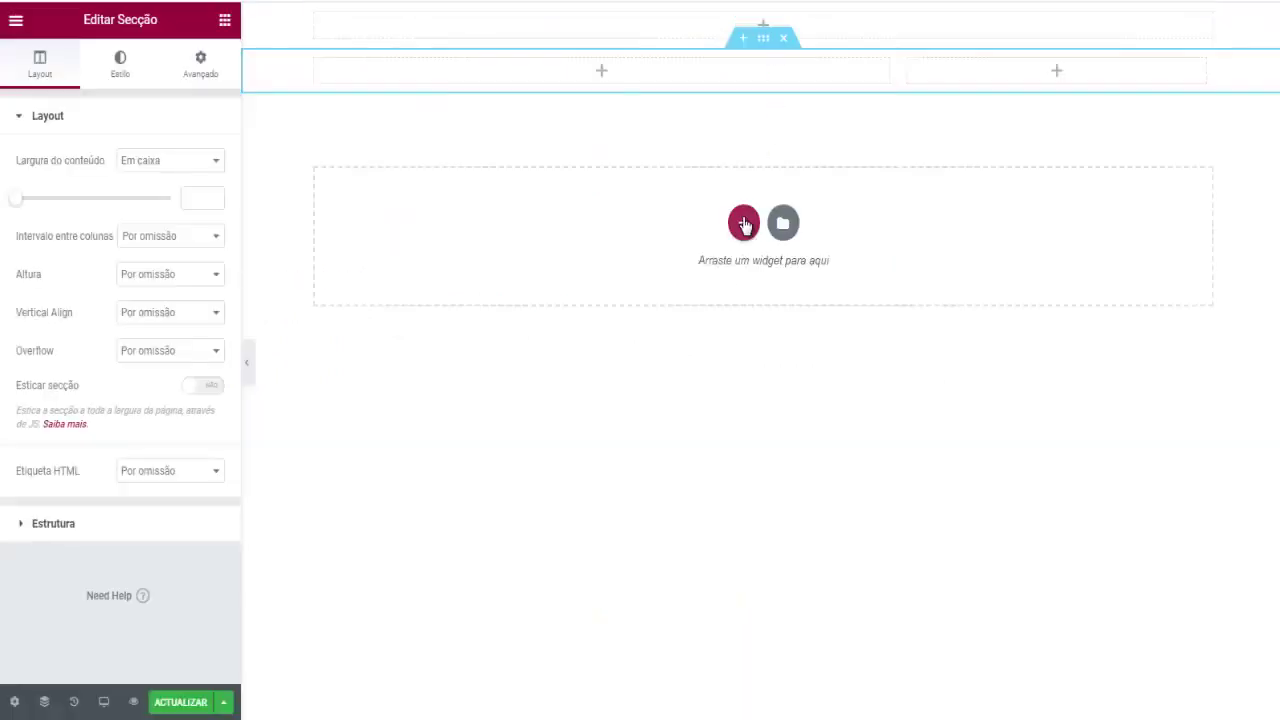
pyautogui.click(742, 220)
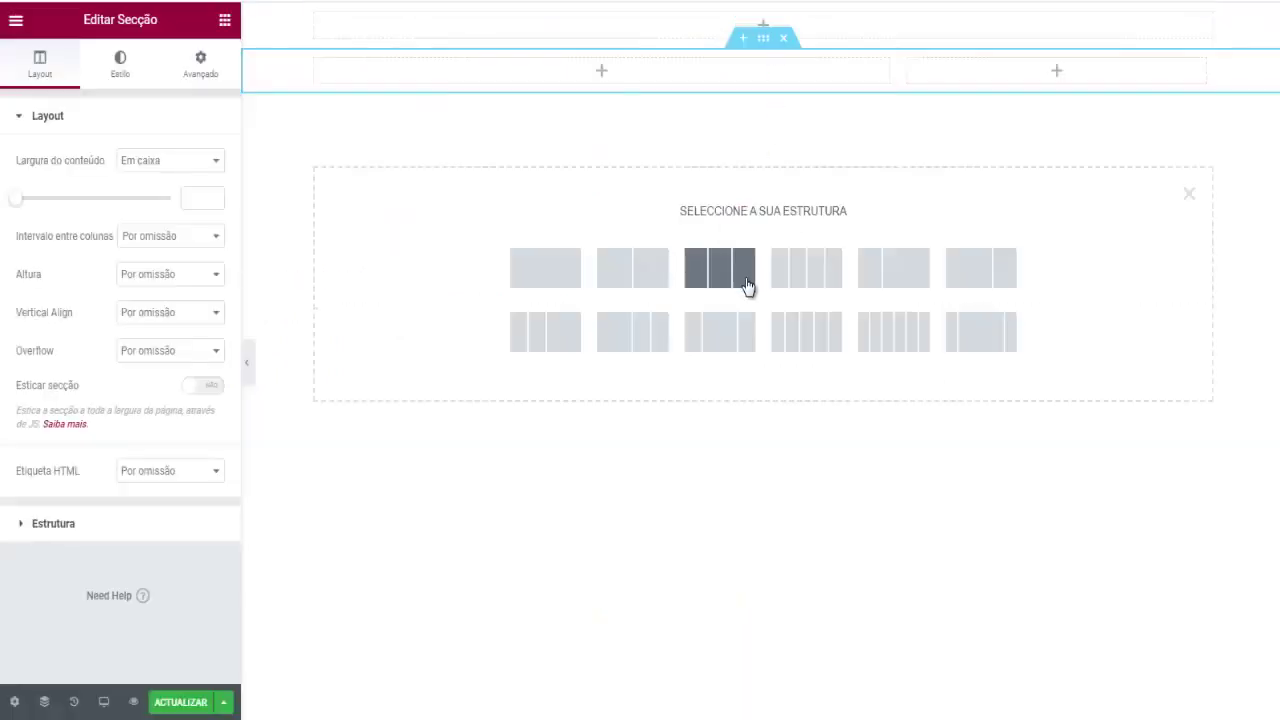
pyautogui.click(721, 346)
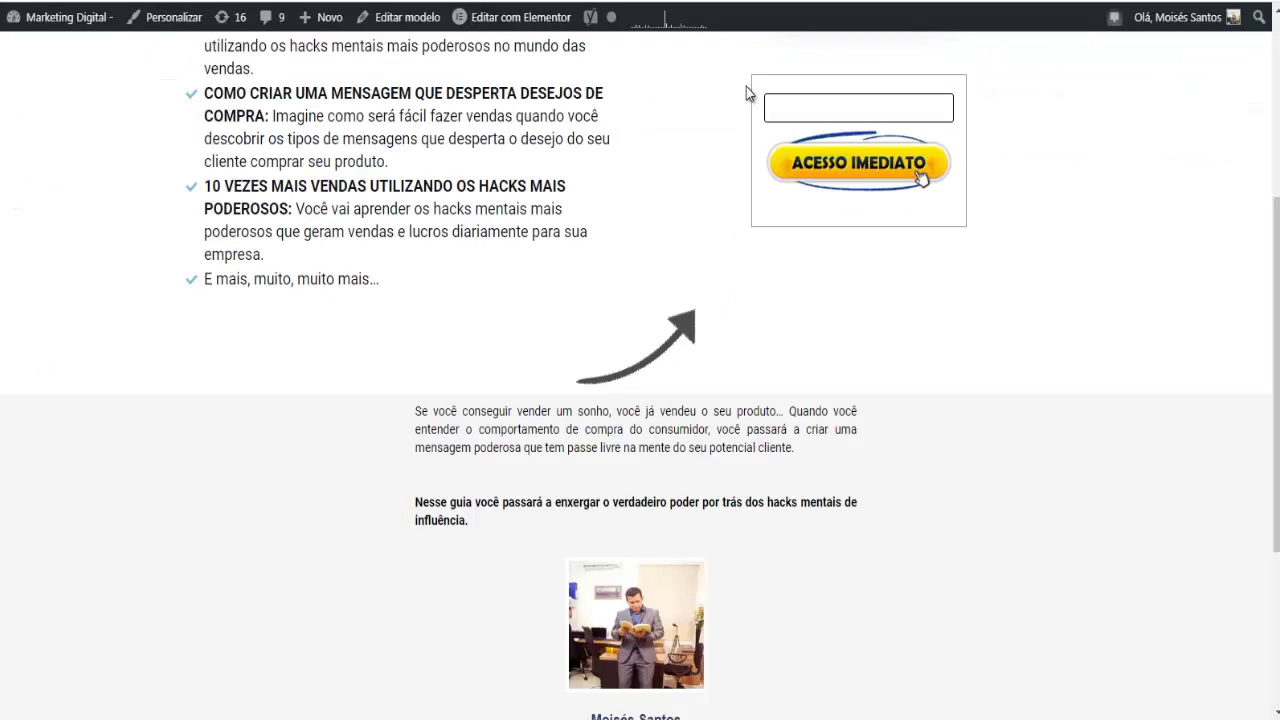
# Place an Image widget in the single-column header section for the logo, as on the example page
pyautogui.scroll(1, 690, 201)
pyautogui.scroll(3, 690, 201)
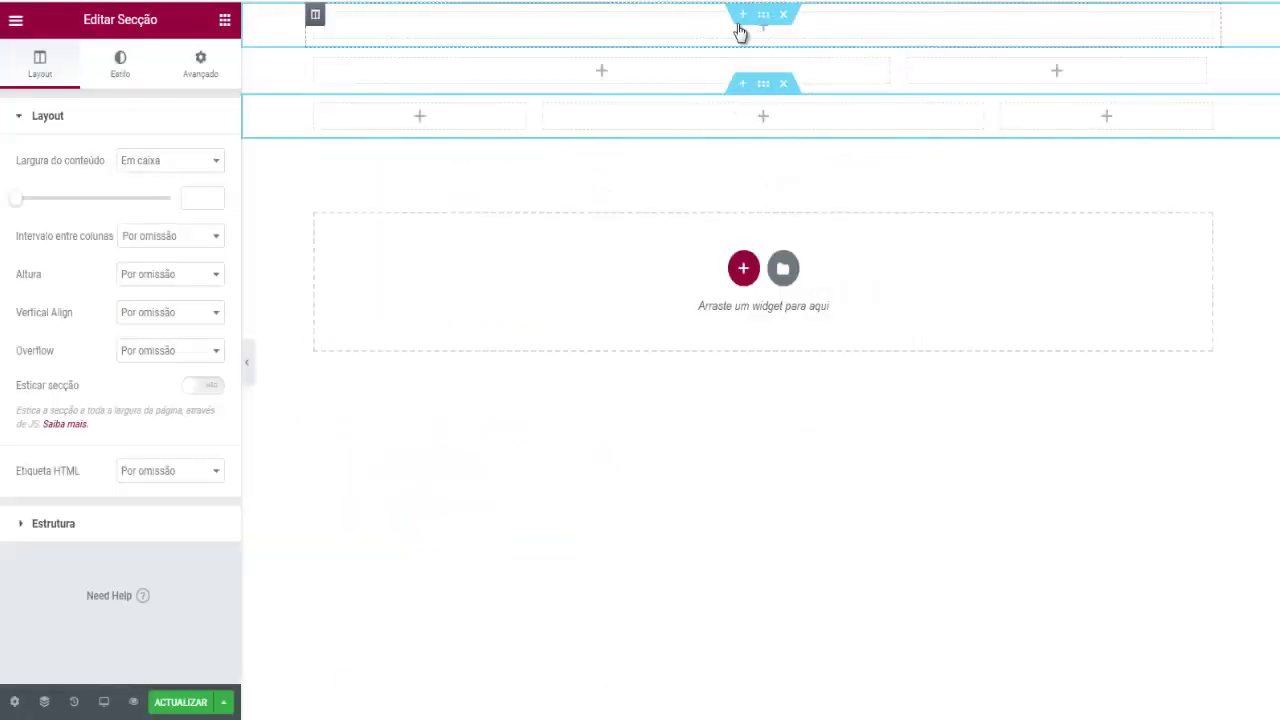
pyautogui.click(743, 33)
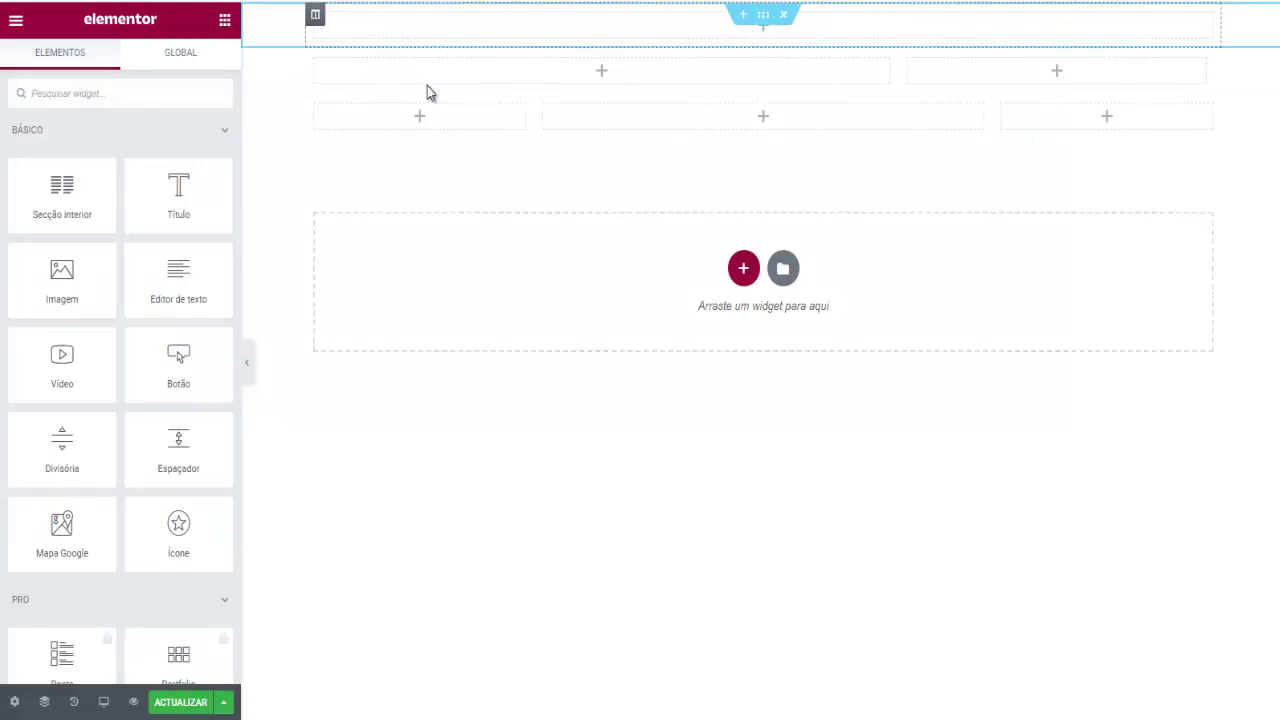
pyautogui.moveTo(62, 275); pyautogui.dragTo(775, 26)
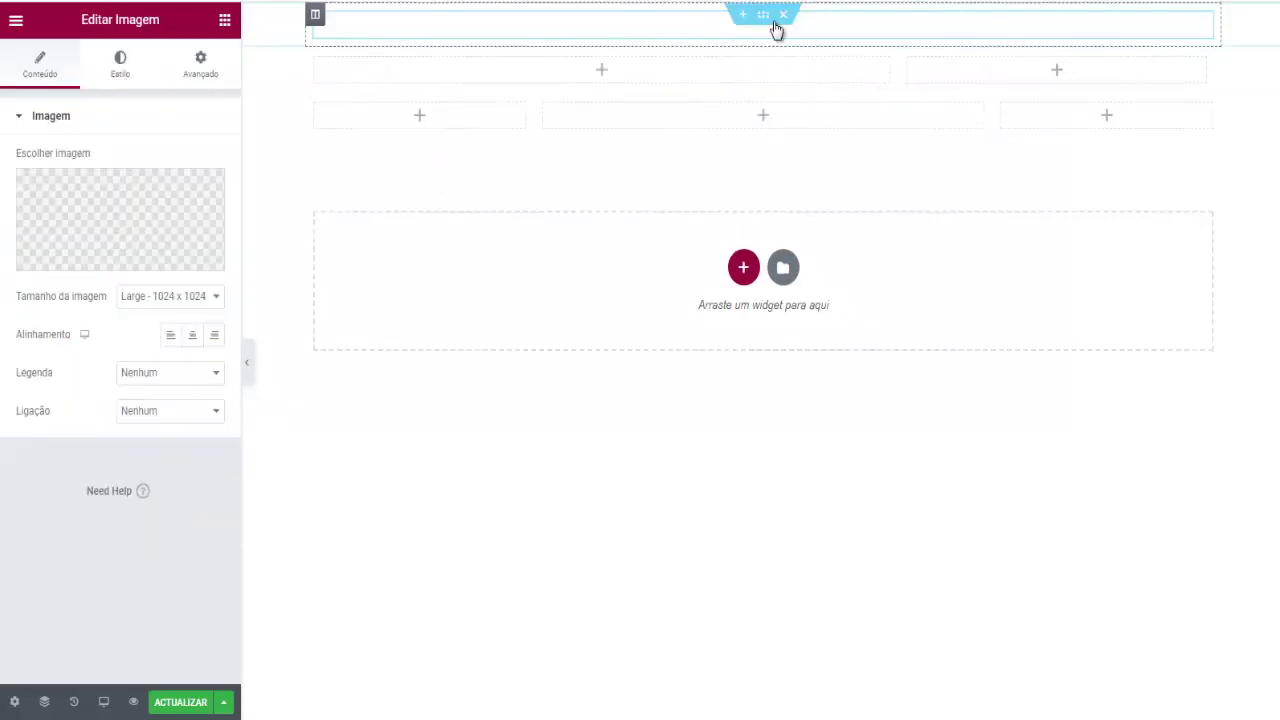
# Insert ft-perfil.png from the media library into the header's Image widget
pyautogui.scroll(-3, 660, 278)
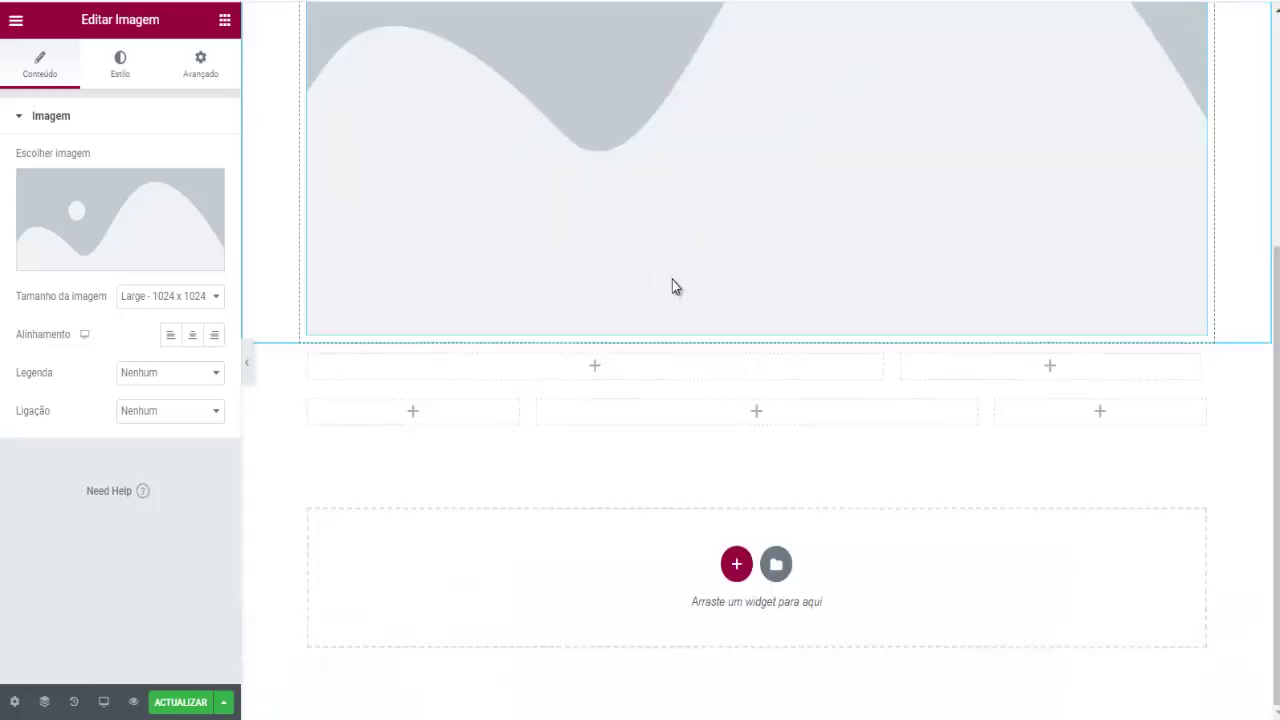
pyautogui.moveTo(104, 268)
pyautogui.click(104, 262)
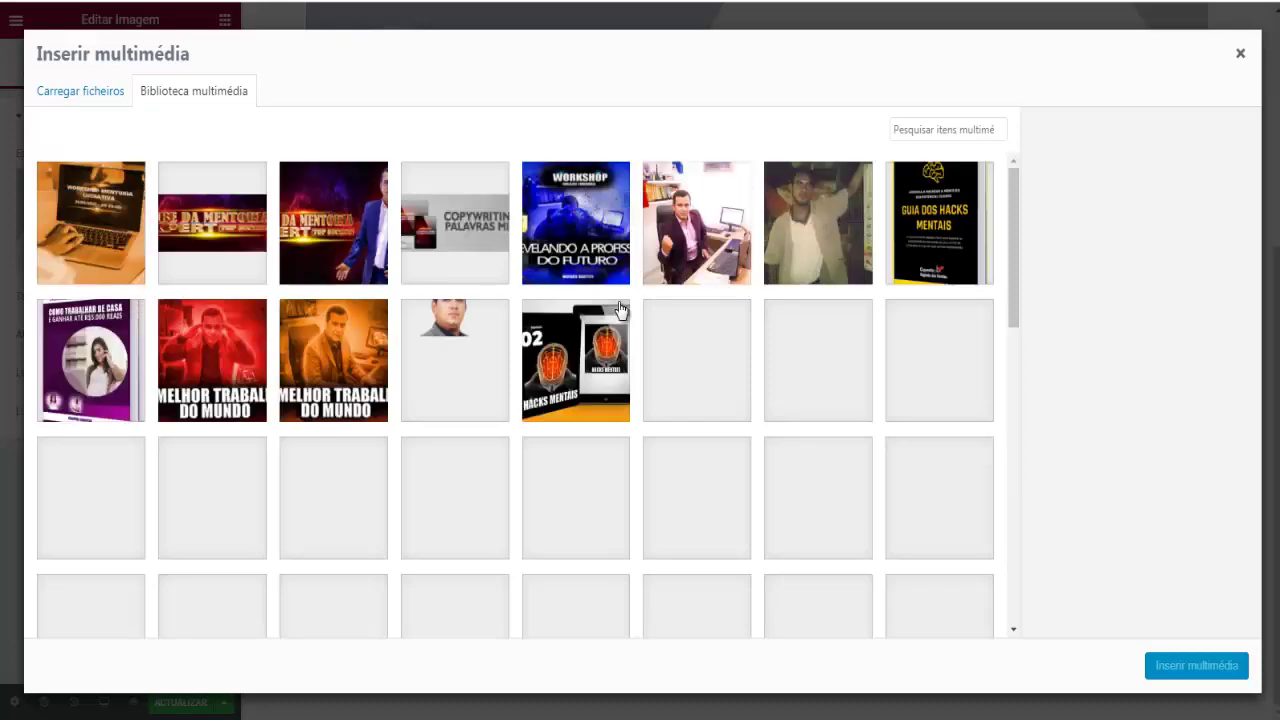
pyautogui.scroll(-4, 613, 296)
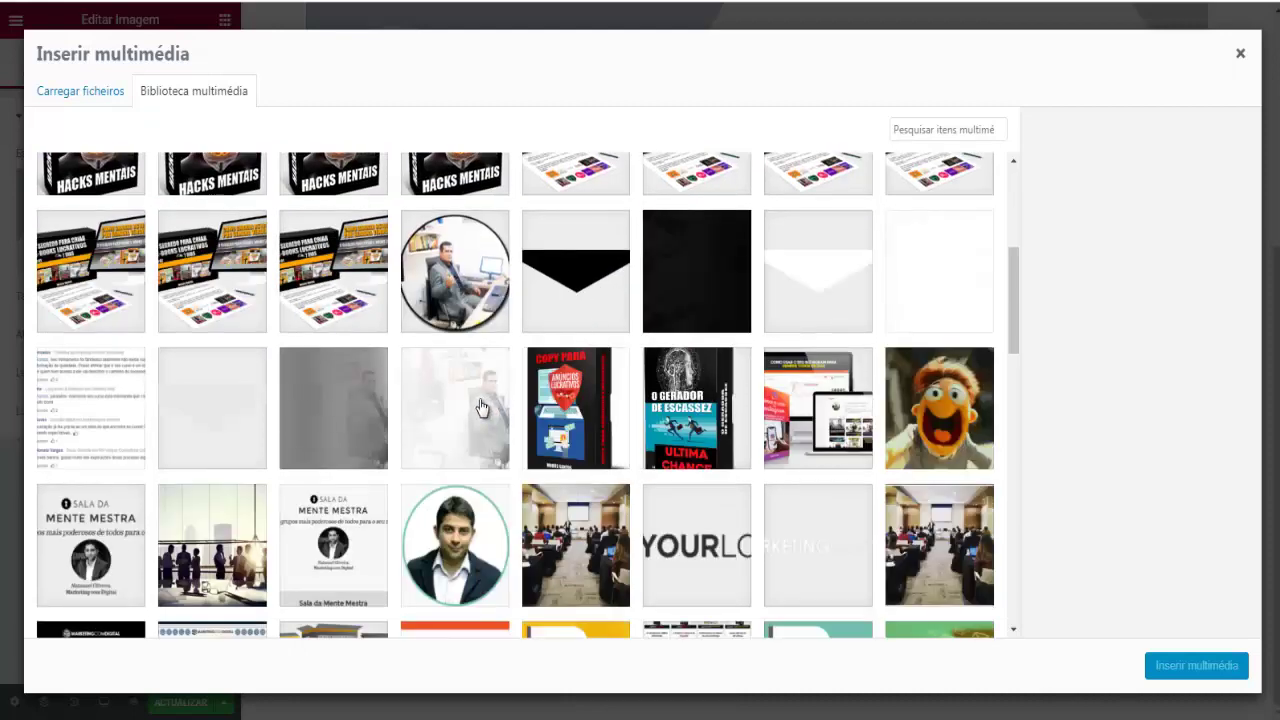
pyautogui.scroll(2, 474, 398)
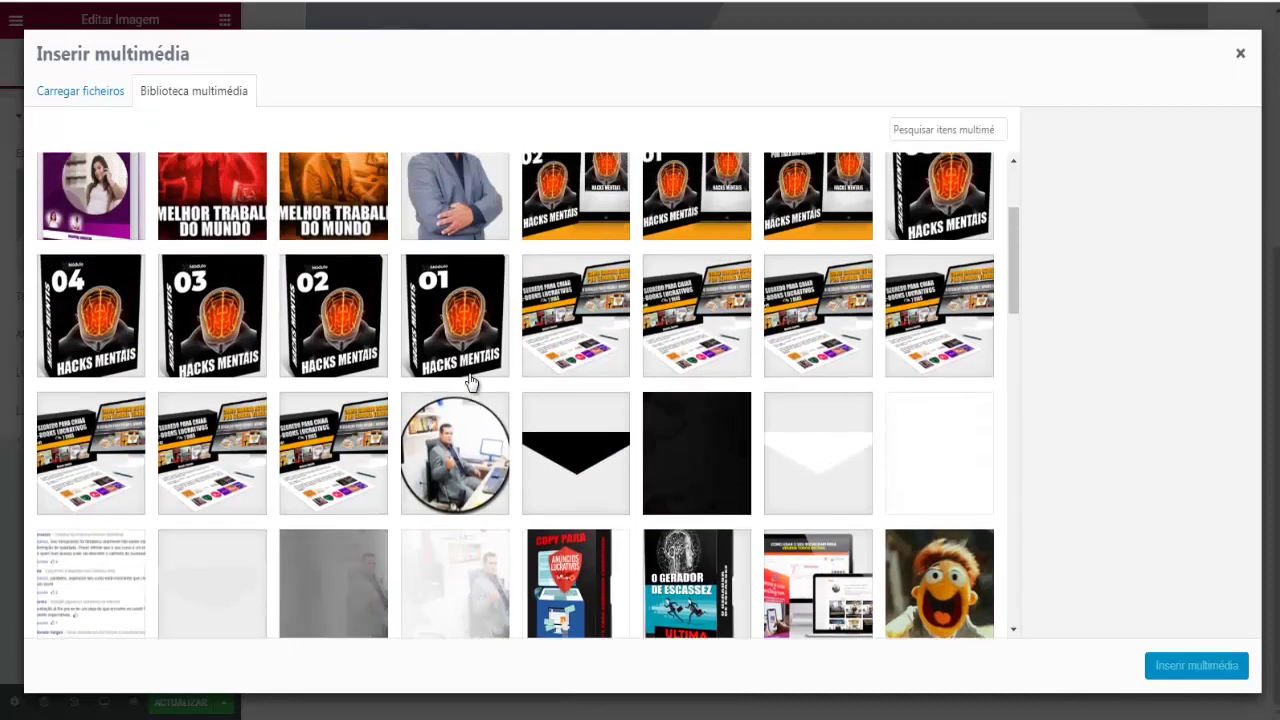
pyautogui.click(462, 446)
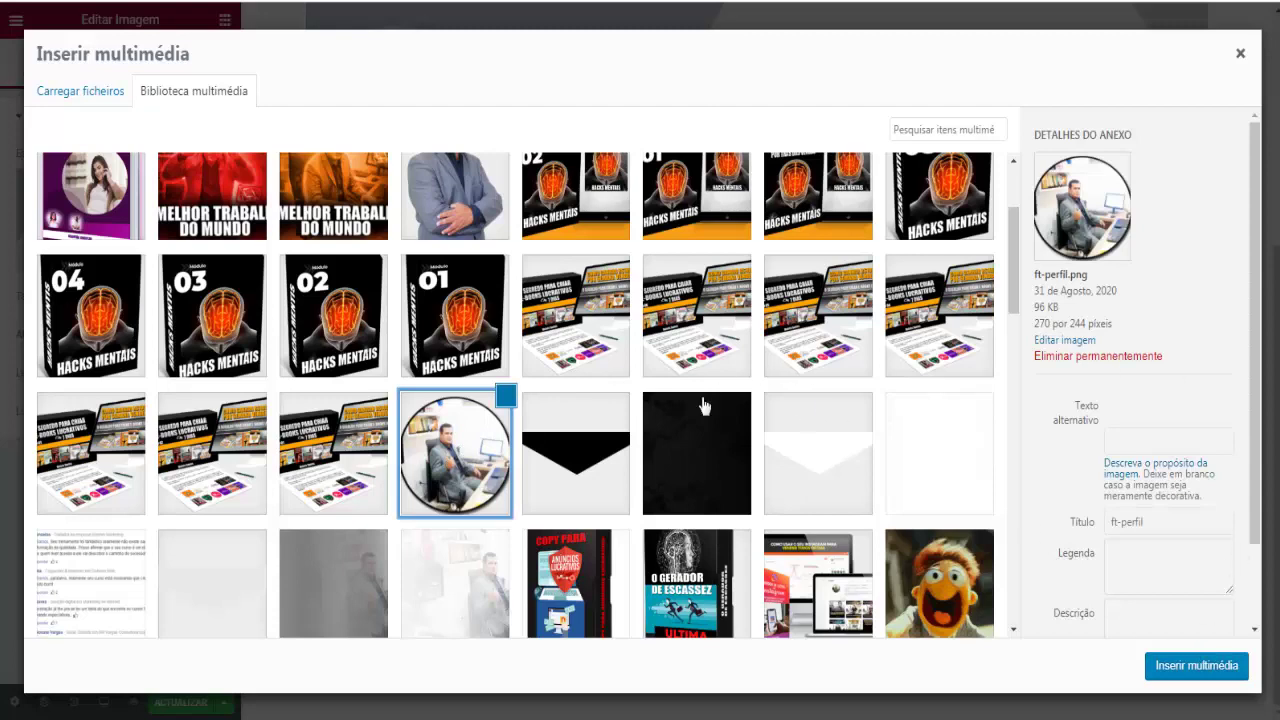
pyautogui.click(1199, 672)
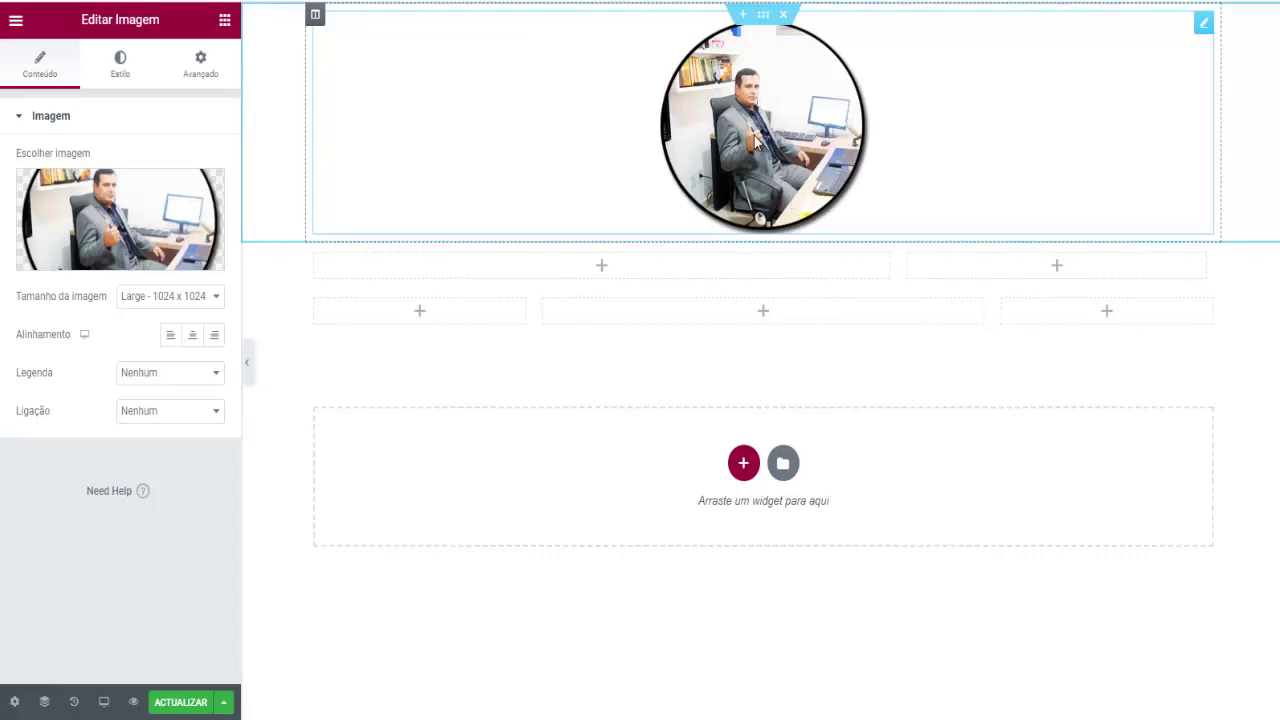
# Try the left, centre and right alignments on the header image
pyautogui.click(171, 341)
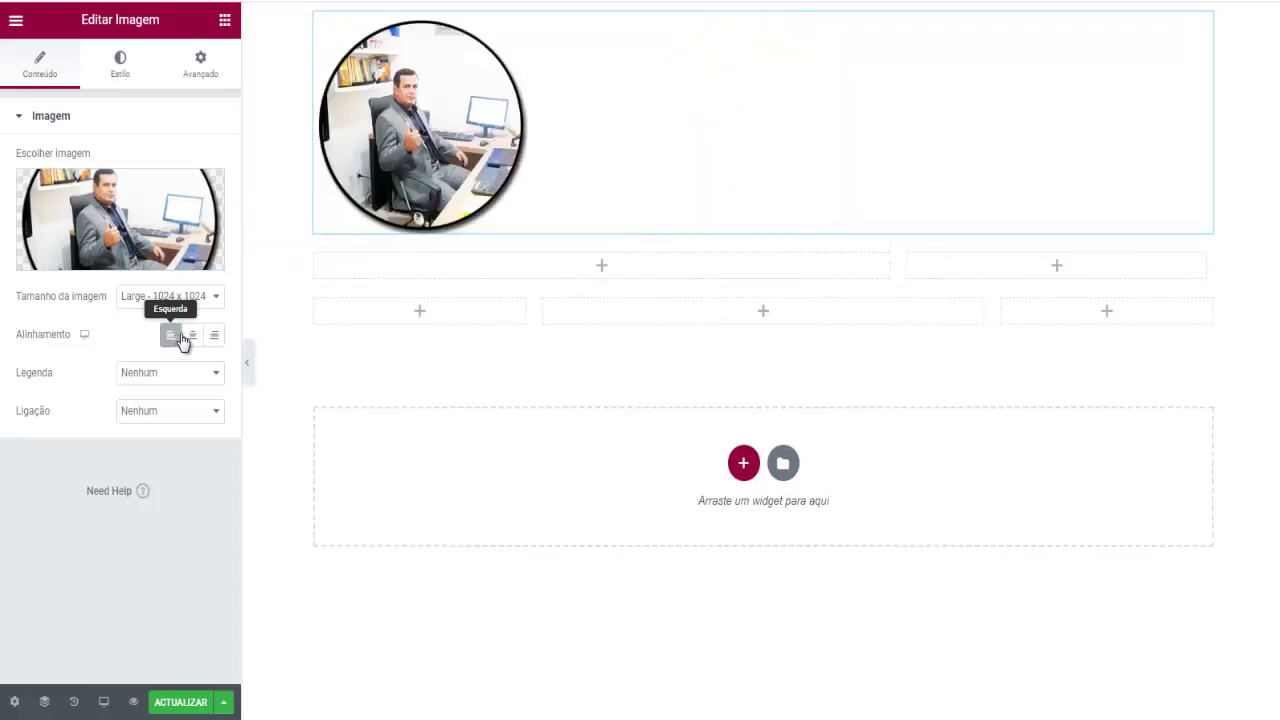
pyautogui.click(192, 338)
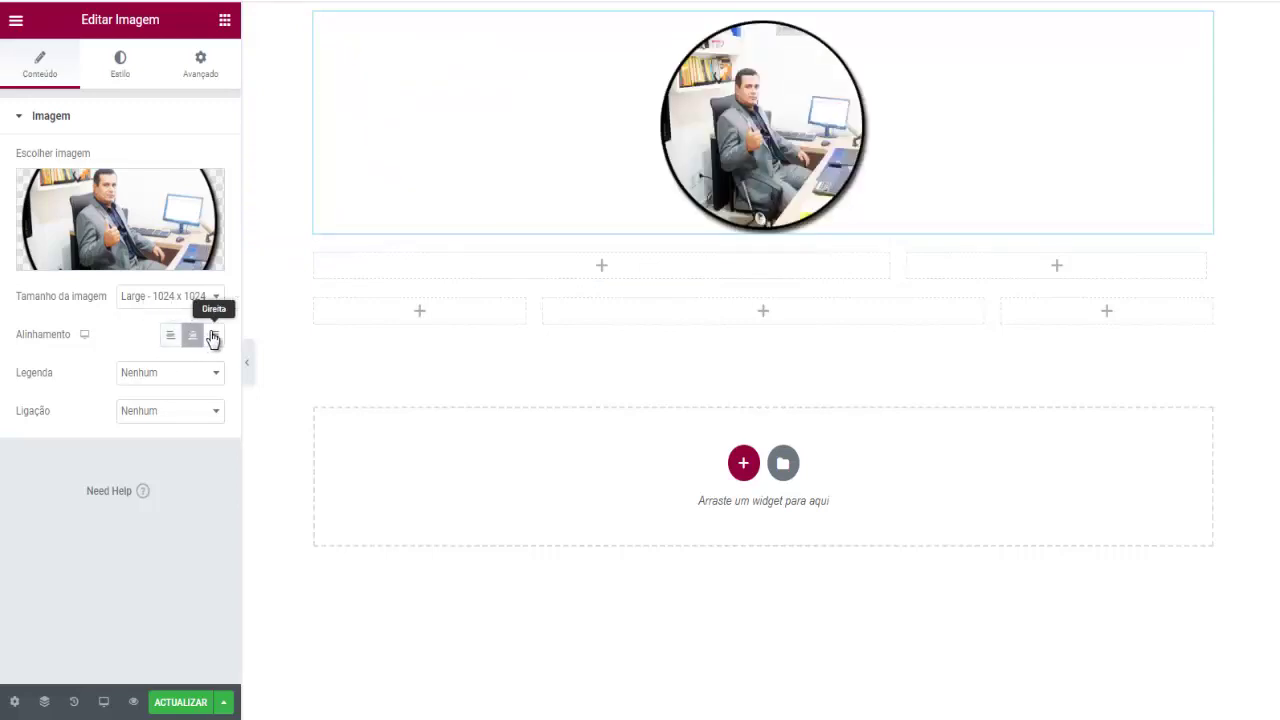
pyautogui.click(213, 338)
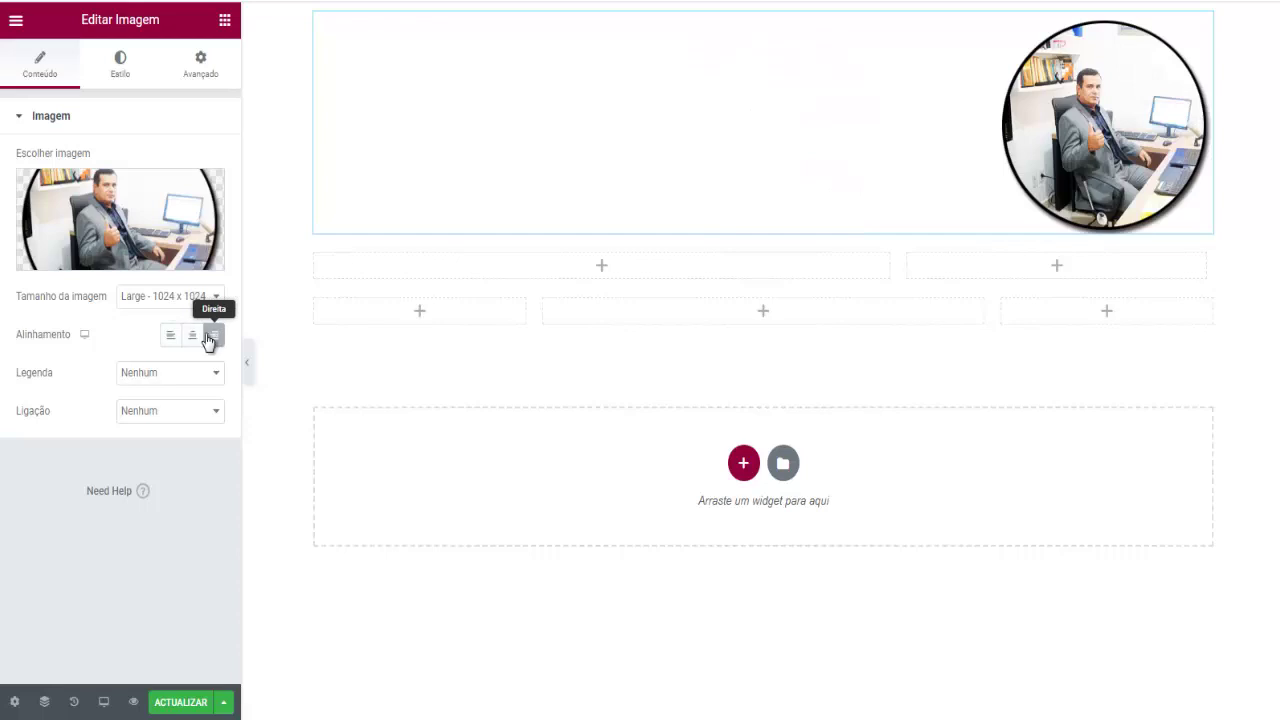
pyautogui.click(169, 340)
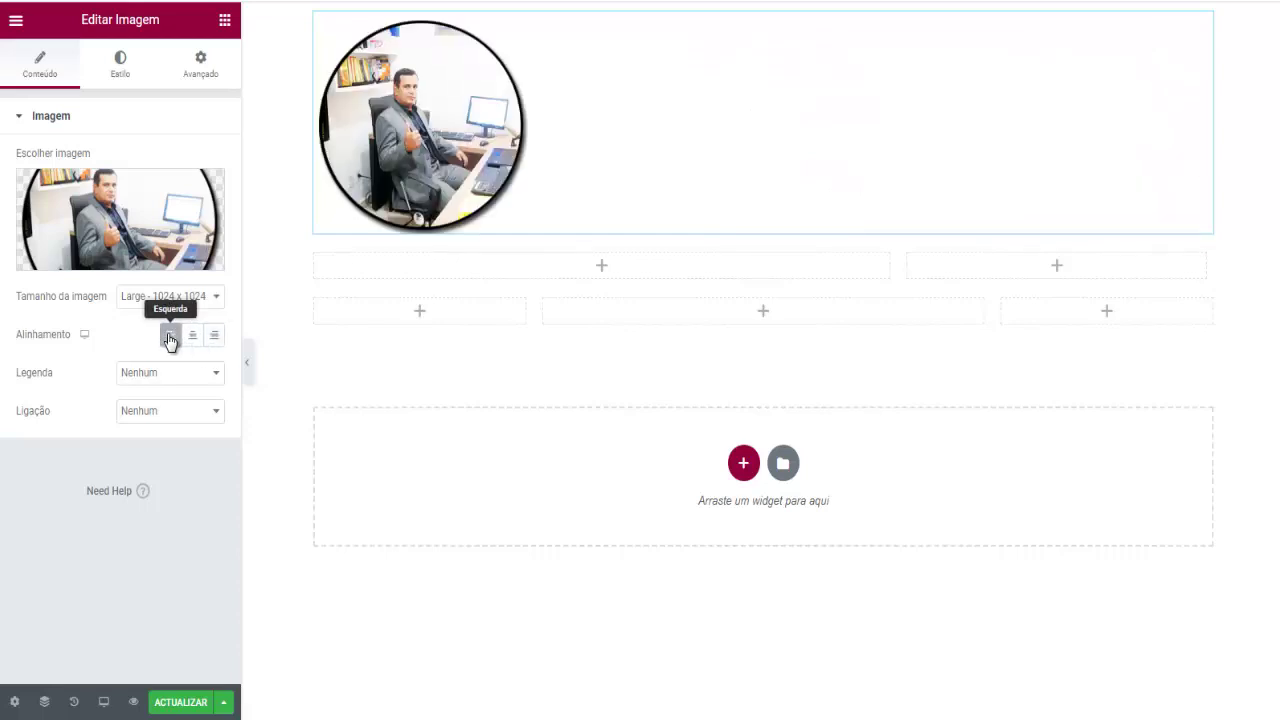
# Set the header image's width to 13% and centre it in the section
pyautogui.click(122, 66)
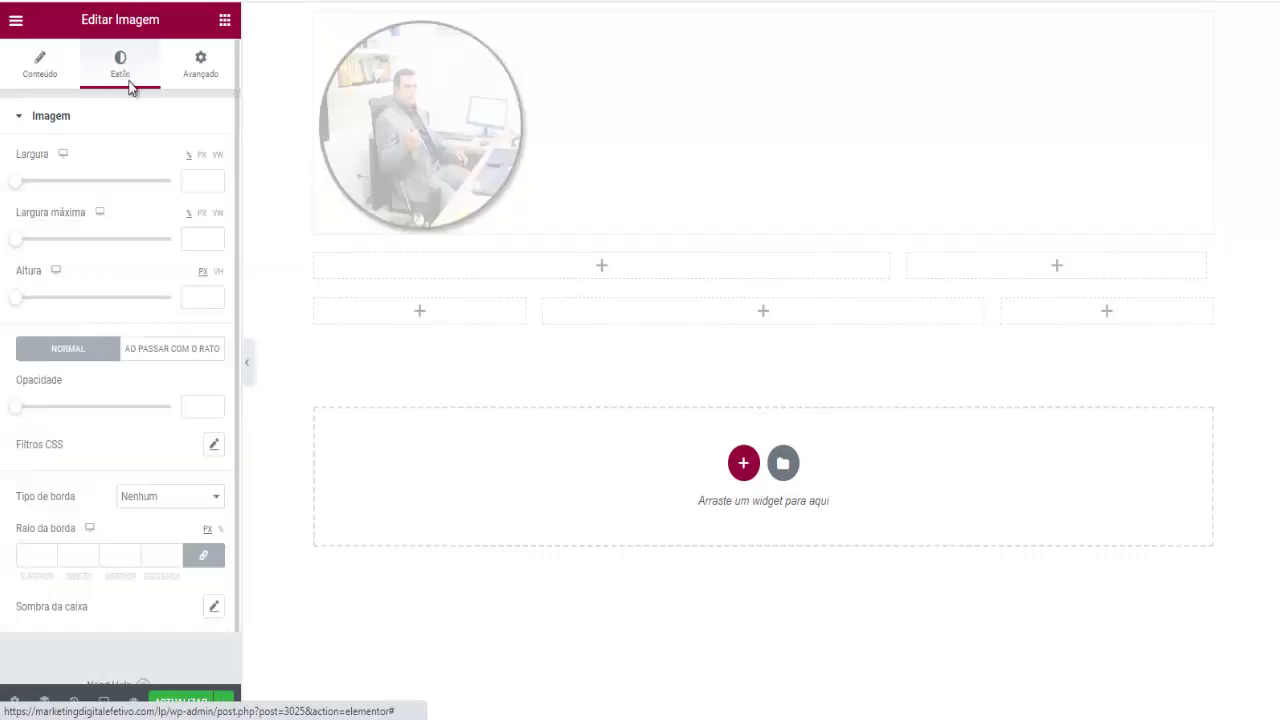
pyautogui.click(213, 178)
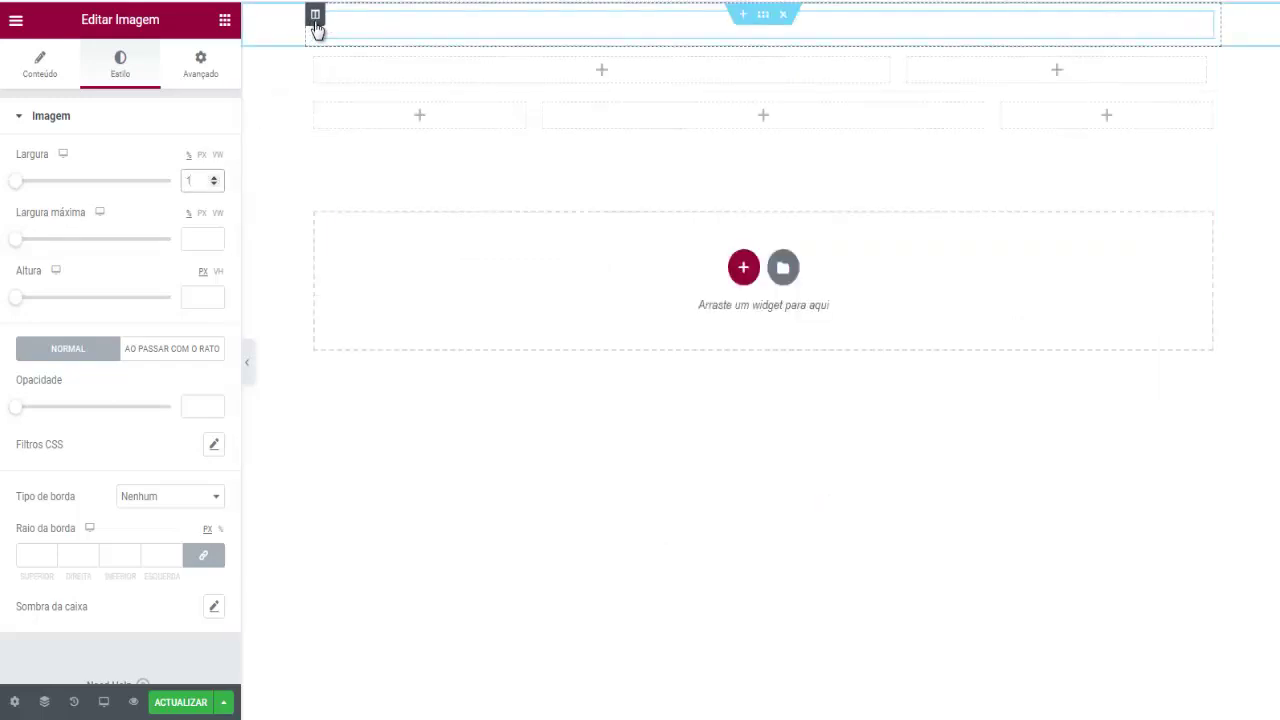
pyautogui.scroll(14, 214, 182)
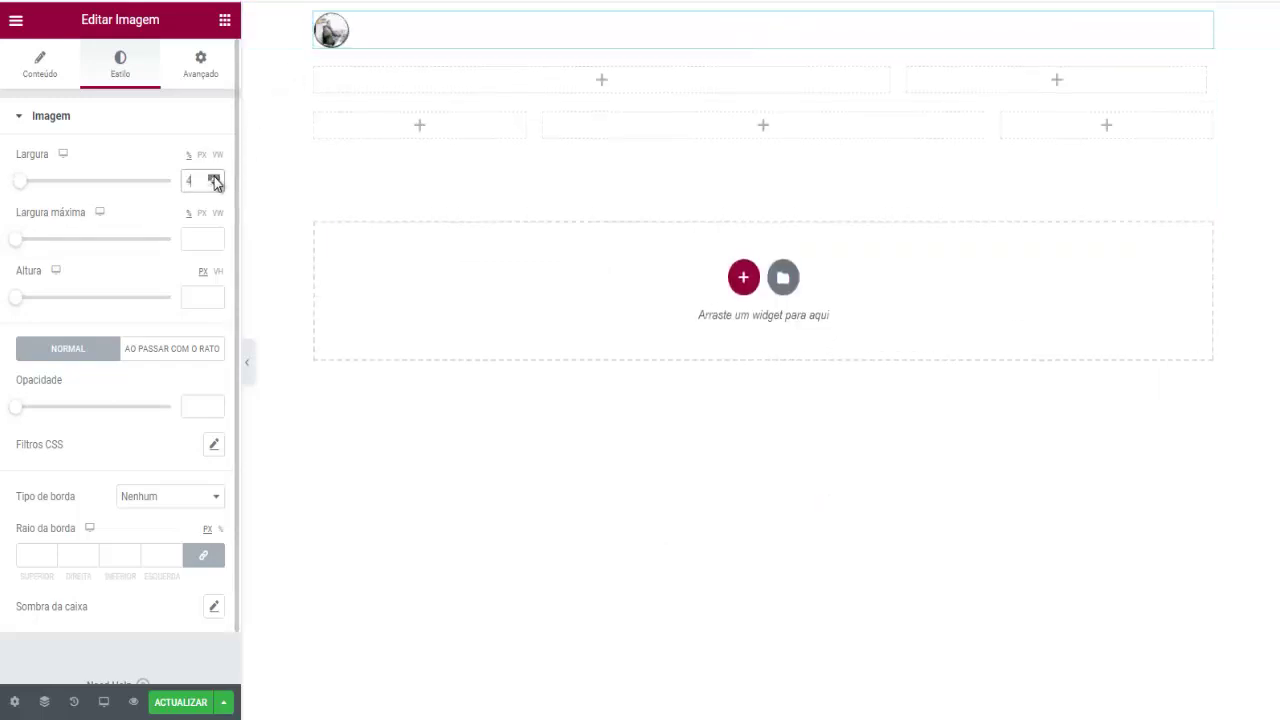
pyautogui.scroll(-2, 213, 185)
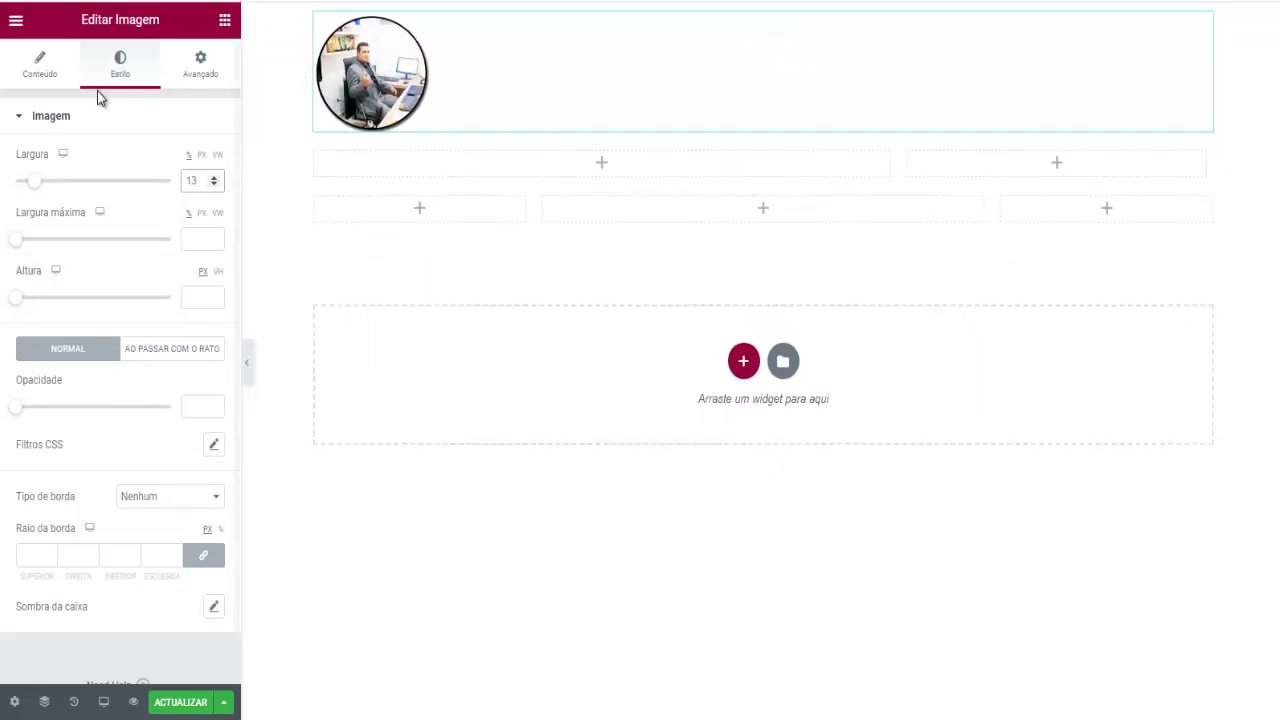
pyautogui.click(40, 68)
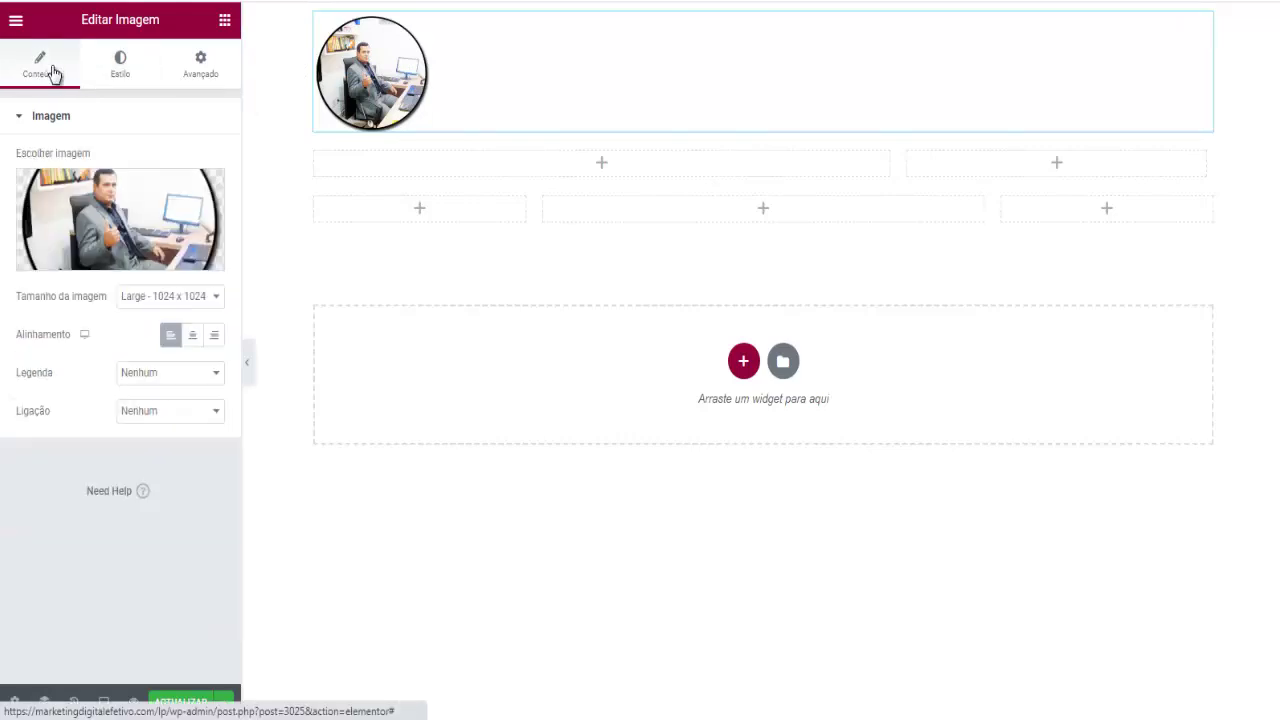
pyautogui.click(193, 336)
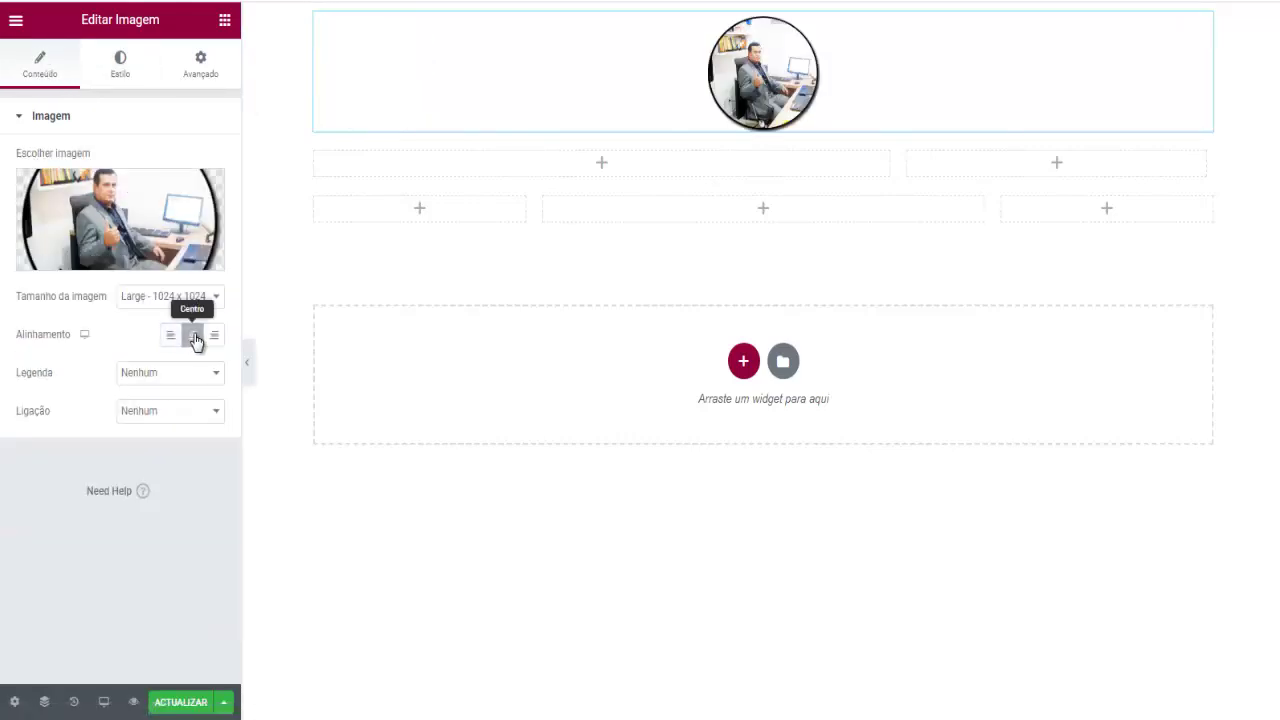
pyautogui.click(193, 336)
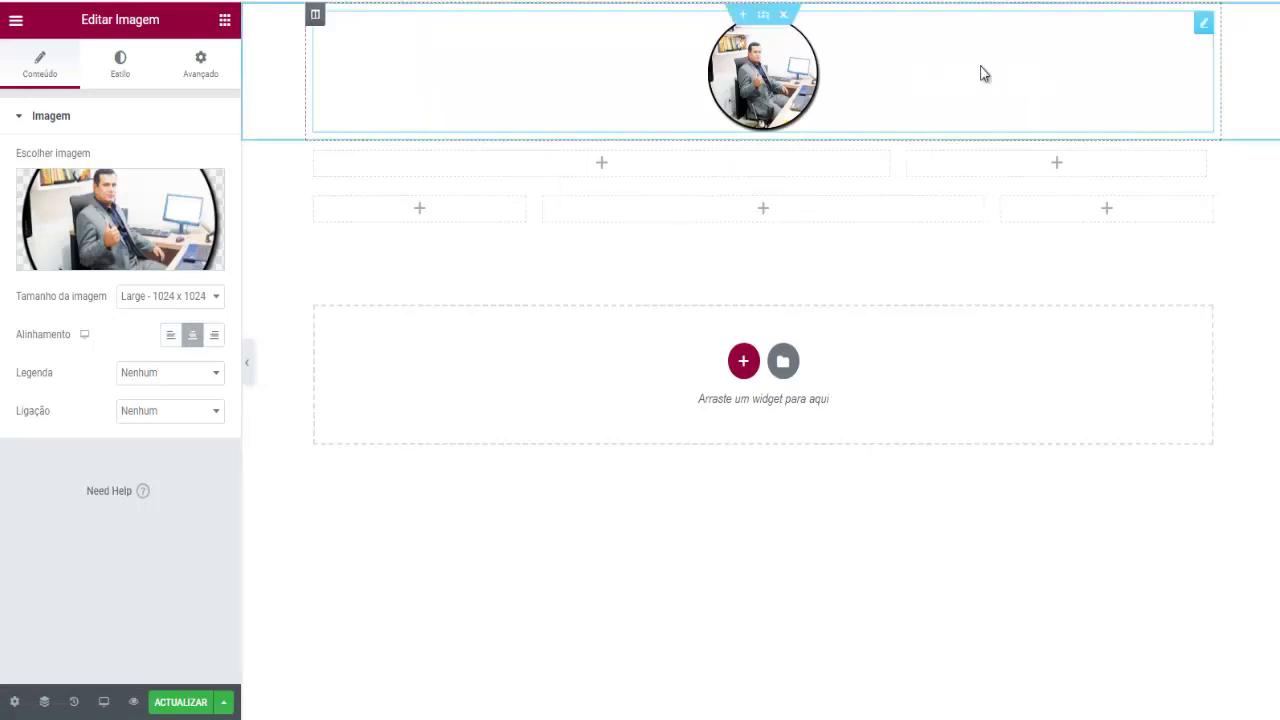
# Give the header section a classic background in black, #000000
pyautogui.click(762, 16)
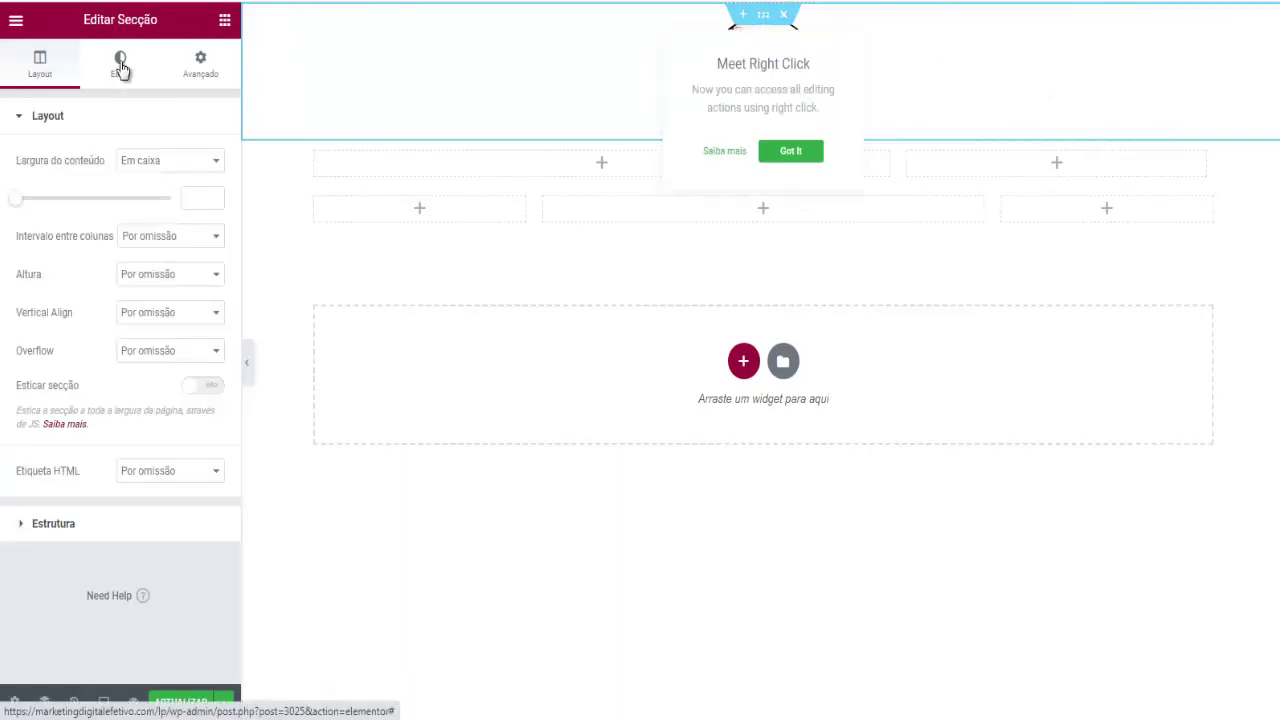
pyautogui.click(148, 80)
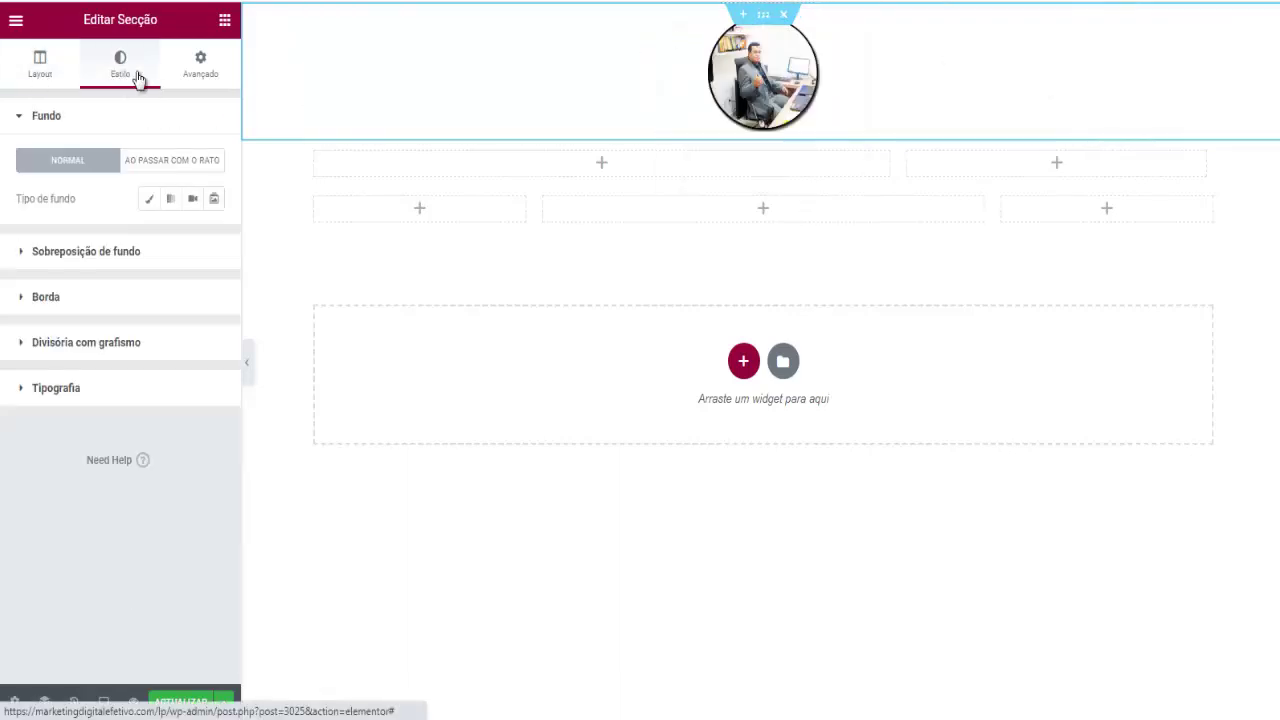
pyautogui.click(146, 204)
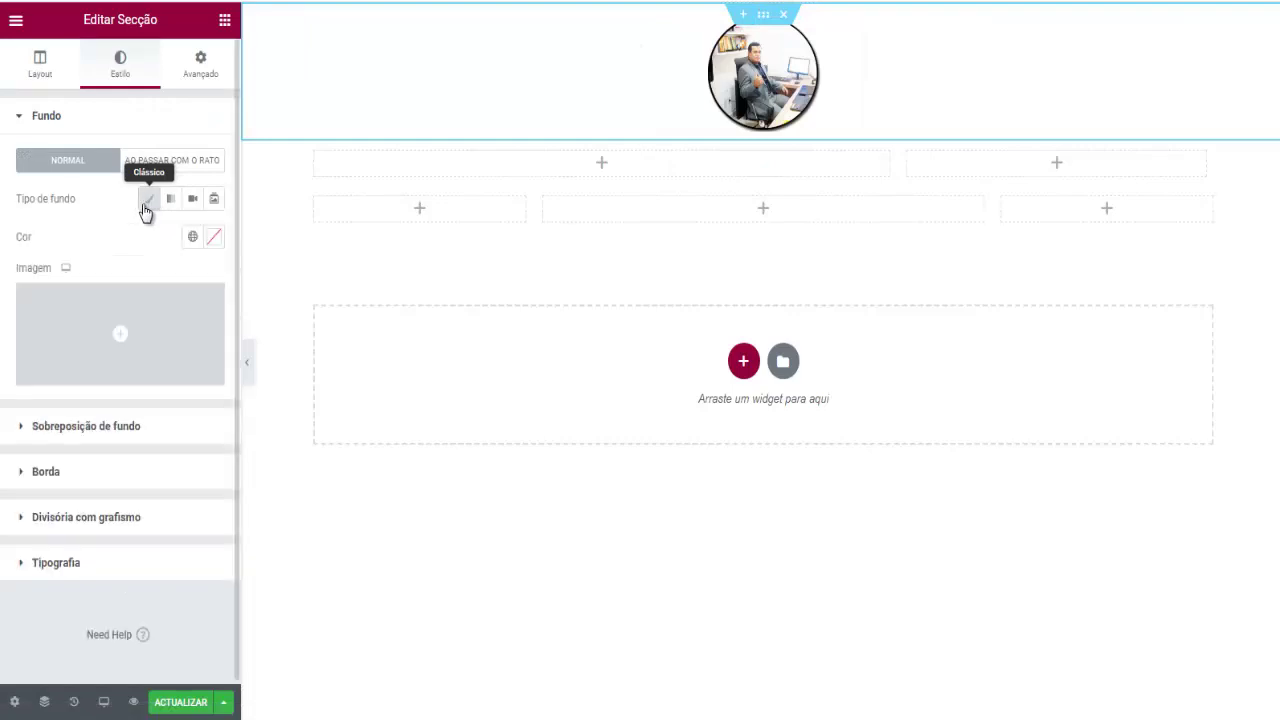
pyautogui.click(213, 240)
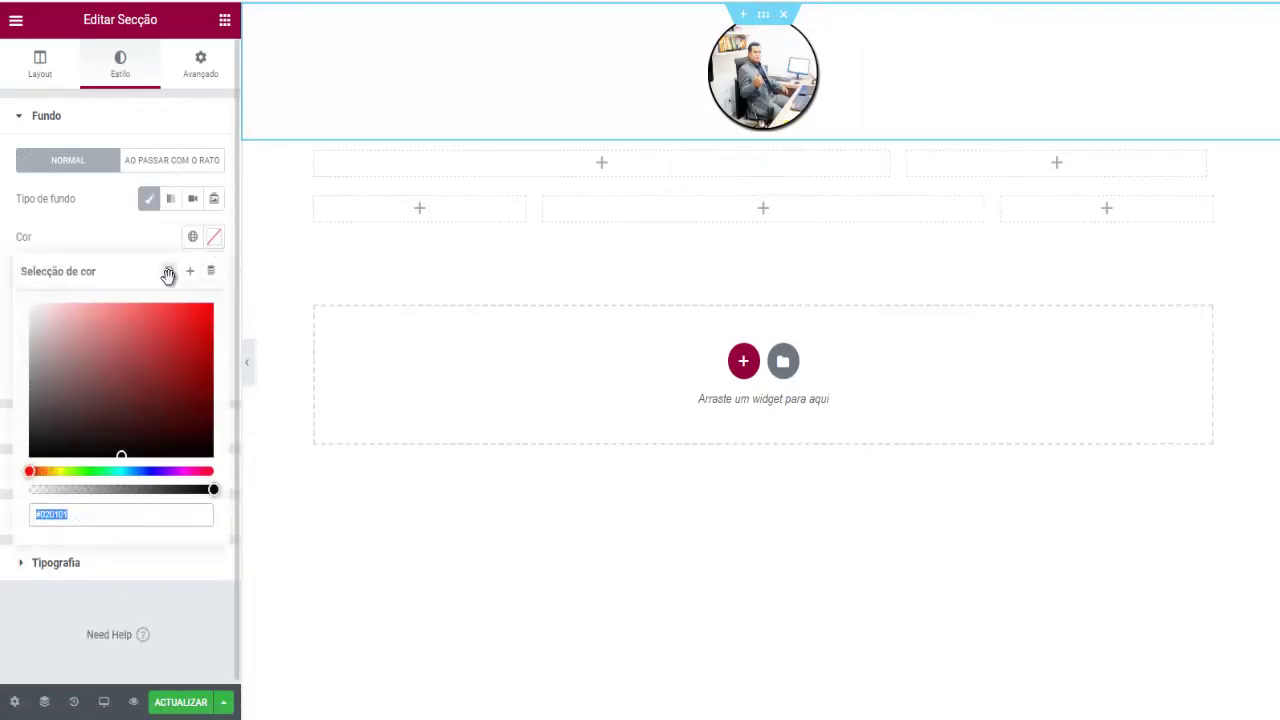
pyautogui.click(40, 449)
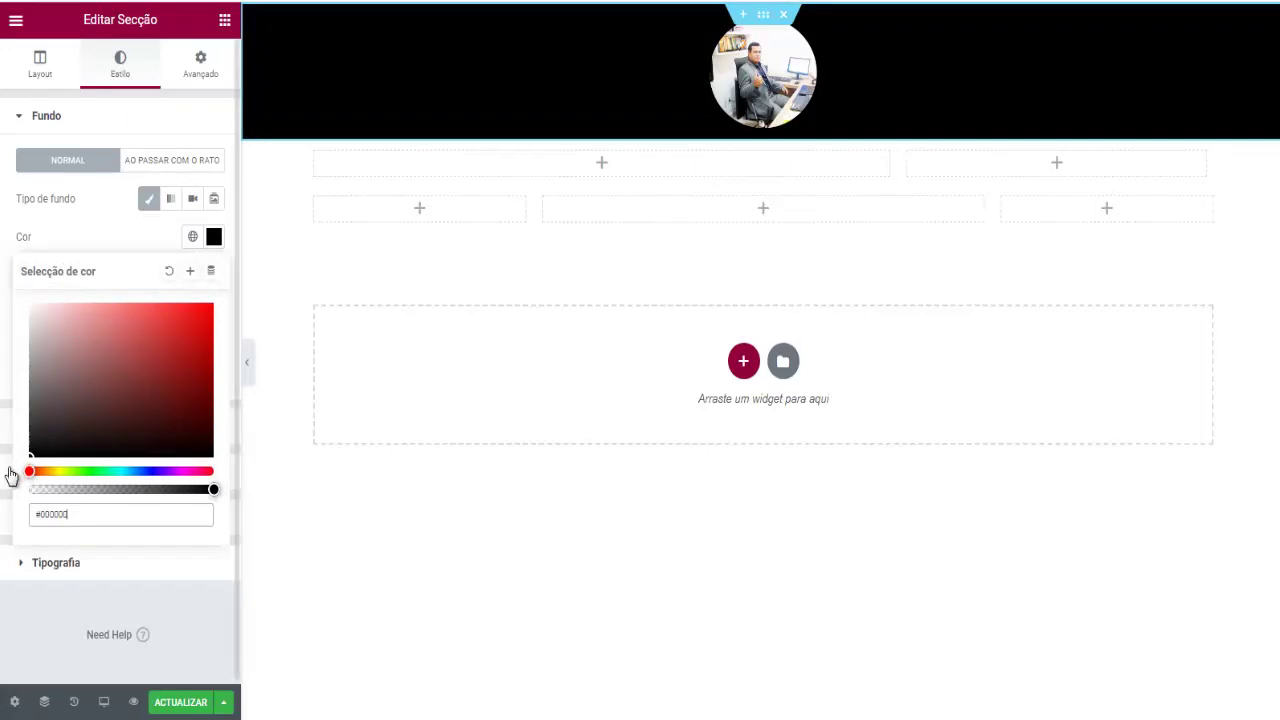
pyautogui.click(137, 230)
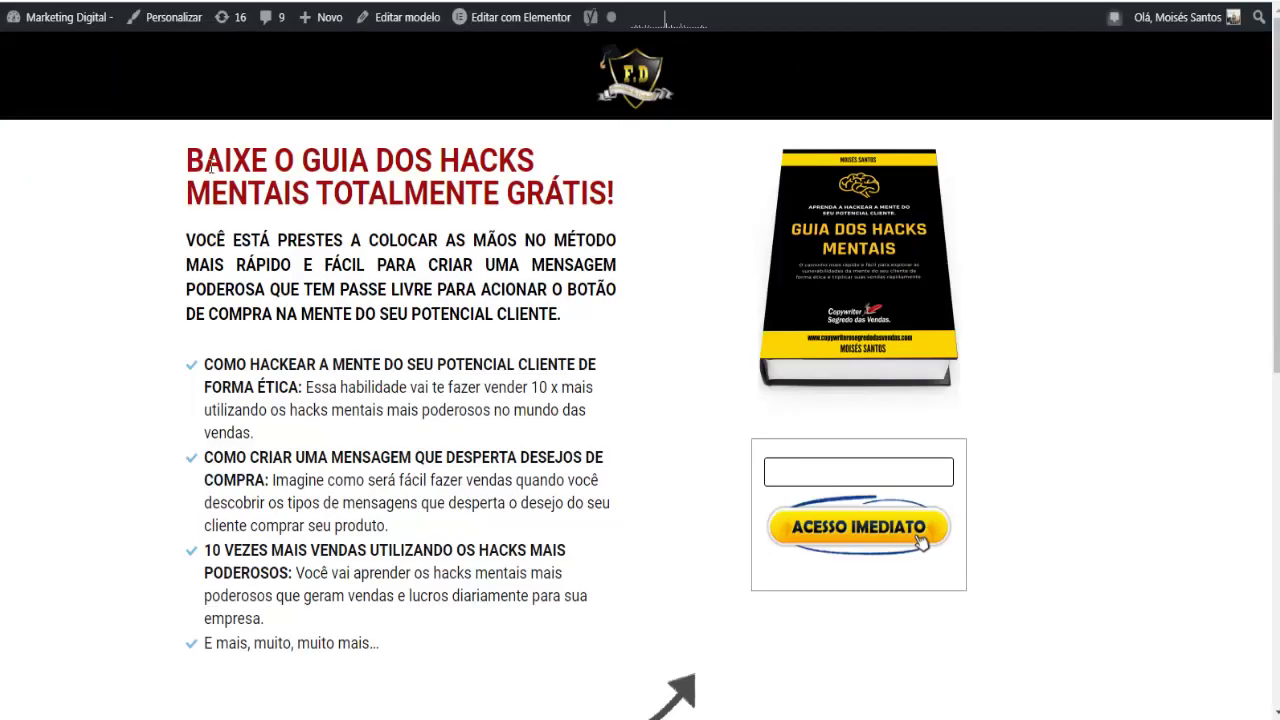
# Copy the headline "BAIXE O GUIA DOS HACKS MENTAIS TOTALMENTE GRÁTIS!" from the example page
pyautogui.moveTo(188, 152)
pyautogui.mouseDown()
pyautogui.moveTo(500, 196)
pyautogui.moveTo(634, 191)
pyautogui.moveTo(300, 162)
pyautogui.moveTo(184, 177)
pyautogui.mouseUp()
pyautogui.hotkey('ctrl', 'c')
pyautogui.click(618, 199)
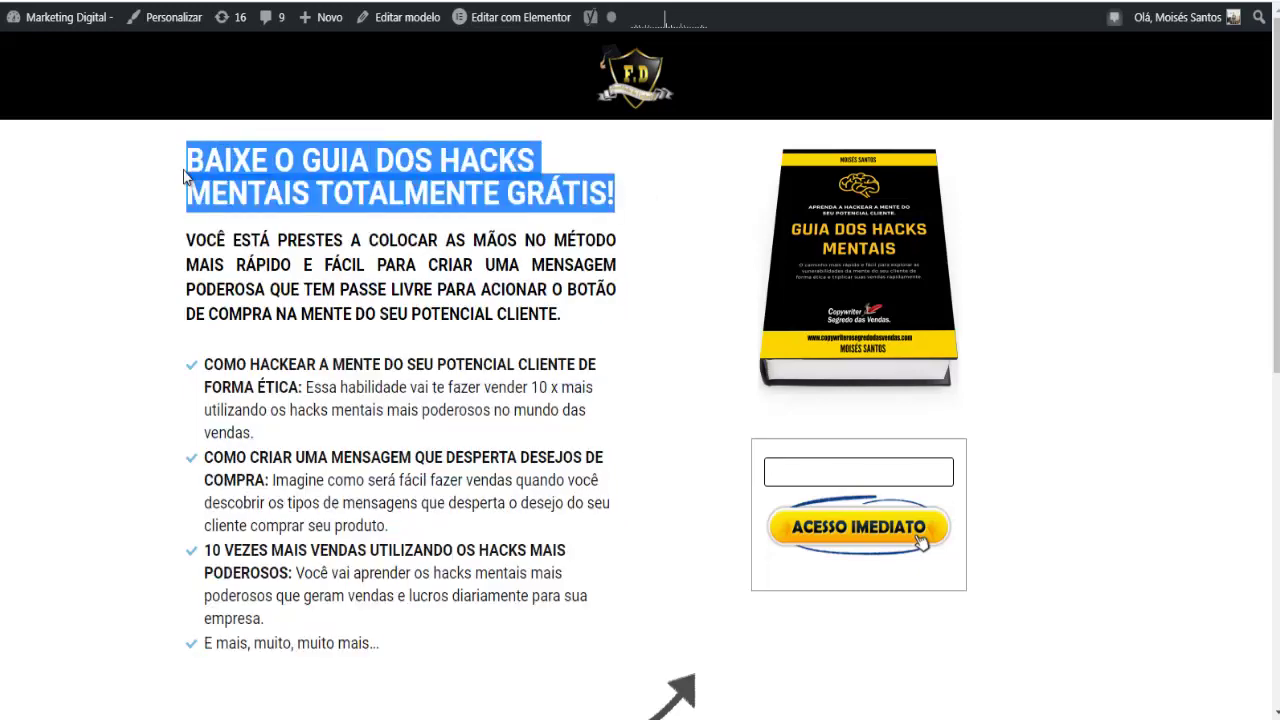
pyautogui.rightClick(228, 163)
pyautogui.click(270, 175)
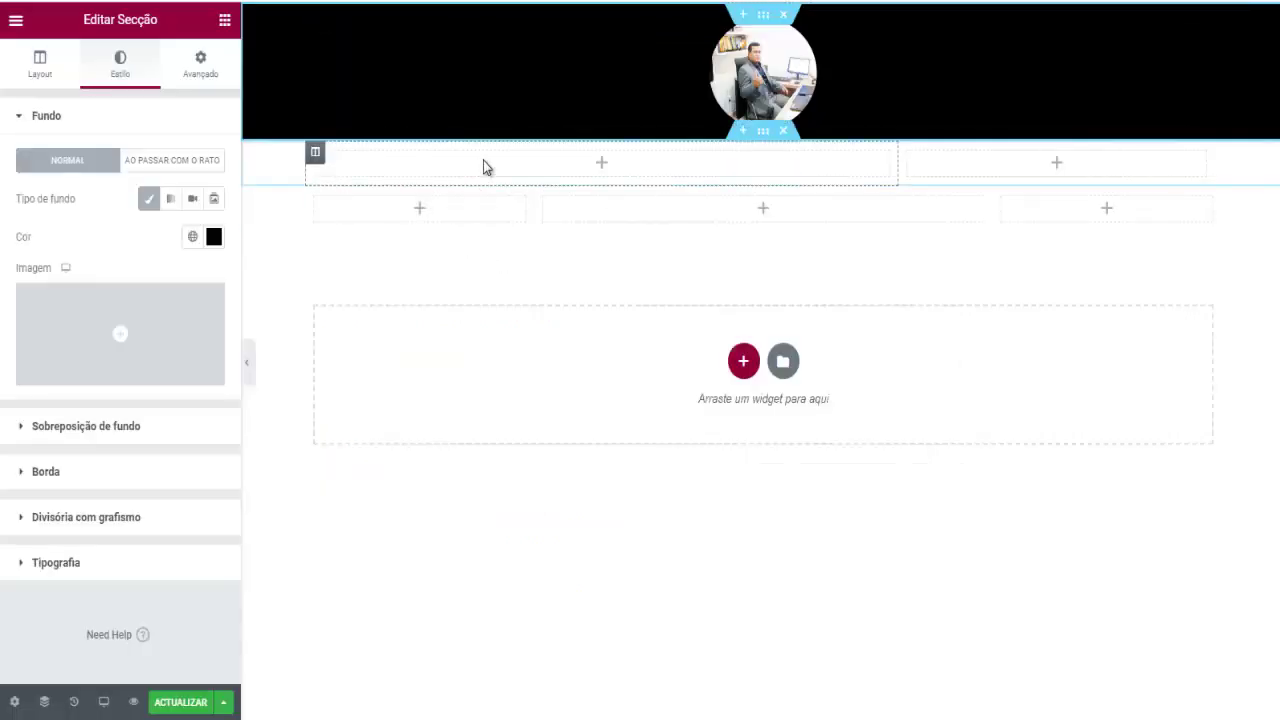
# Add a Title widget to the wide column below the header and replace its placeholder text with the copied headline
pyautogui.click(590, 162)
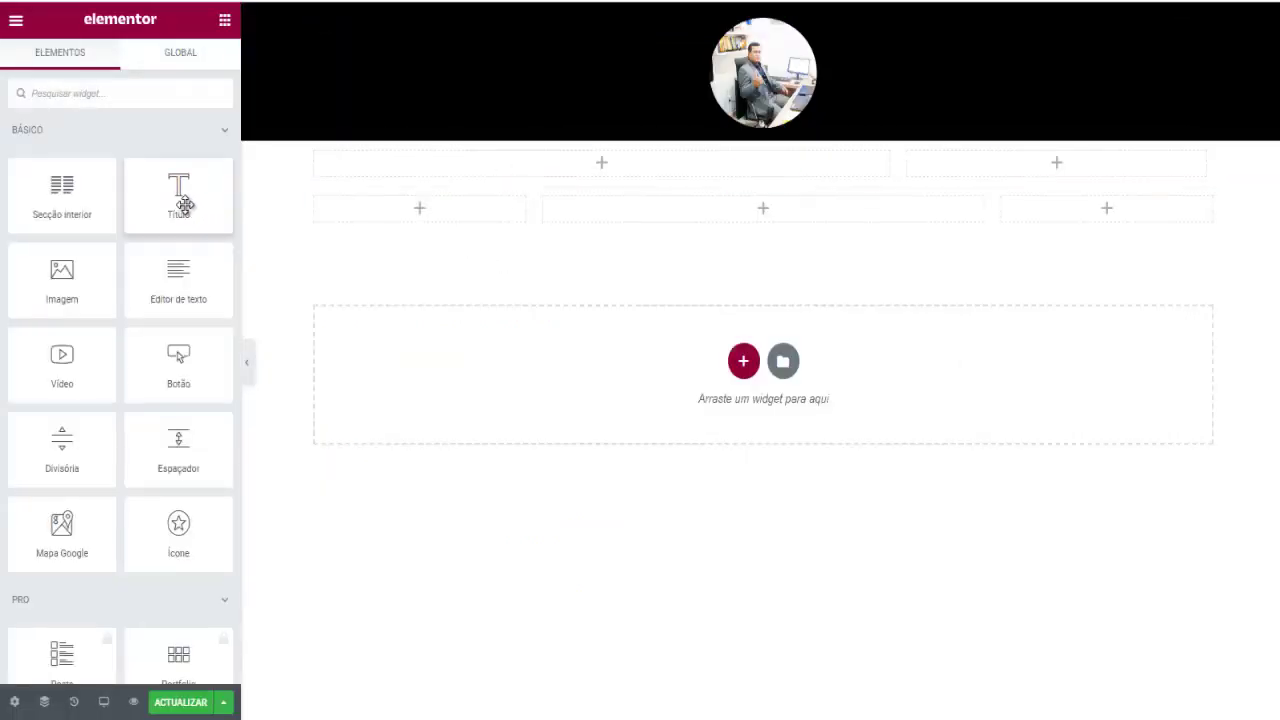
pyautogui.moveTo(185, 205); pyautogui.dragTo(544, 163)
pyautogui.tripleClick(160, 185)
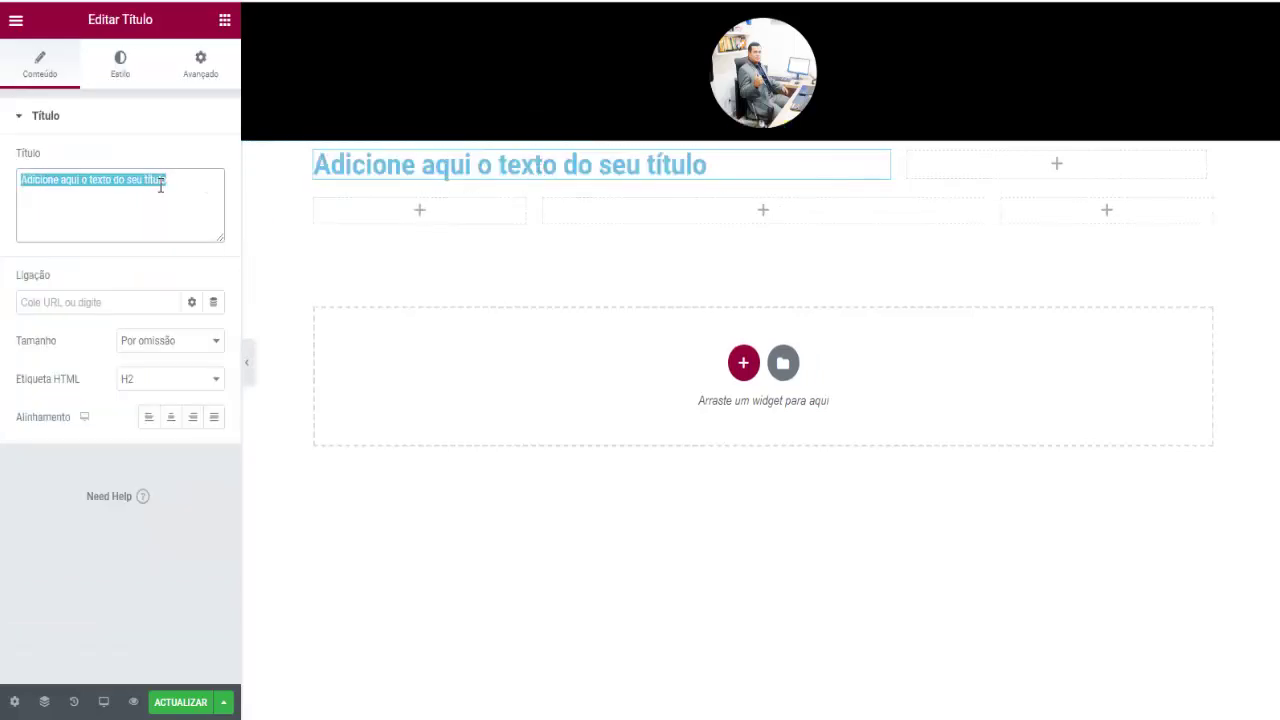
pyautogui.hotkey('ctrl', 'v')
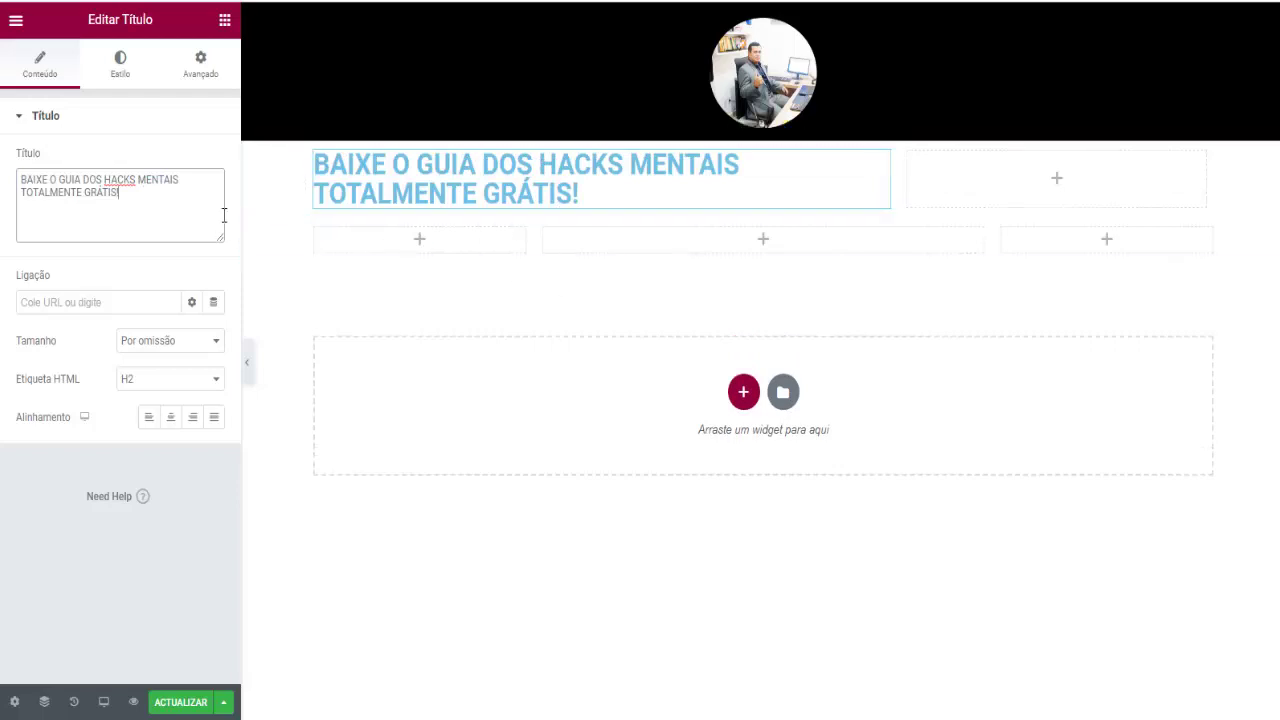
# Change the headline's text colour to dark red
pyautogui.click(120, 66)
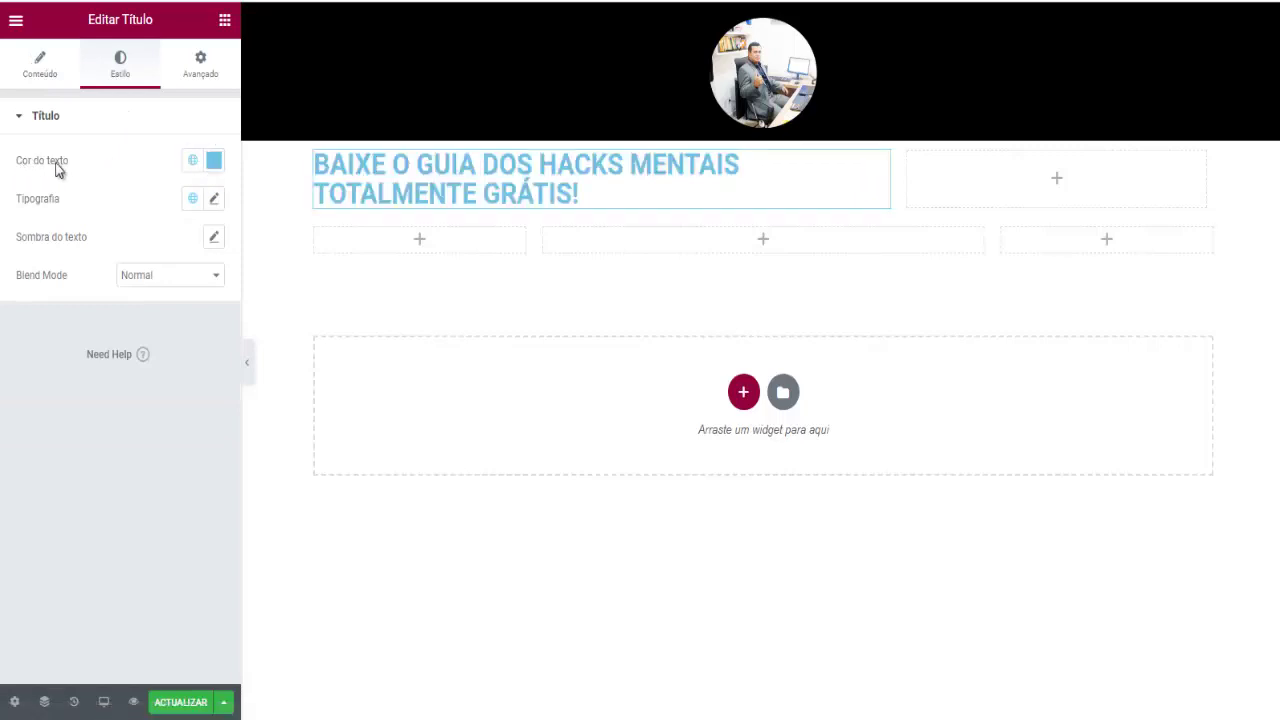
pyautogui.click(214, 162)
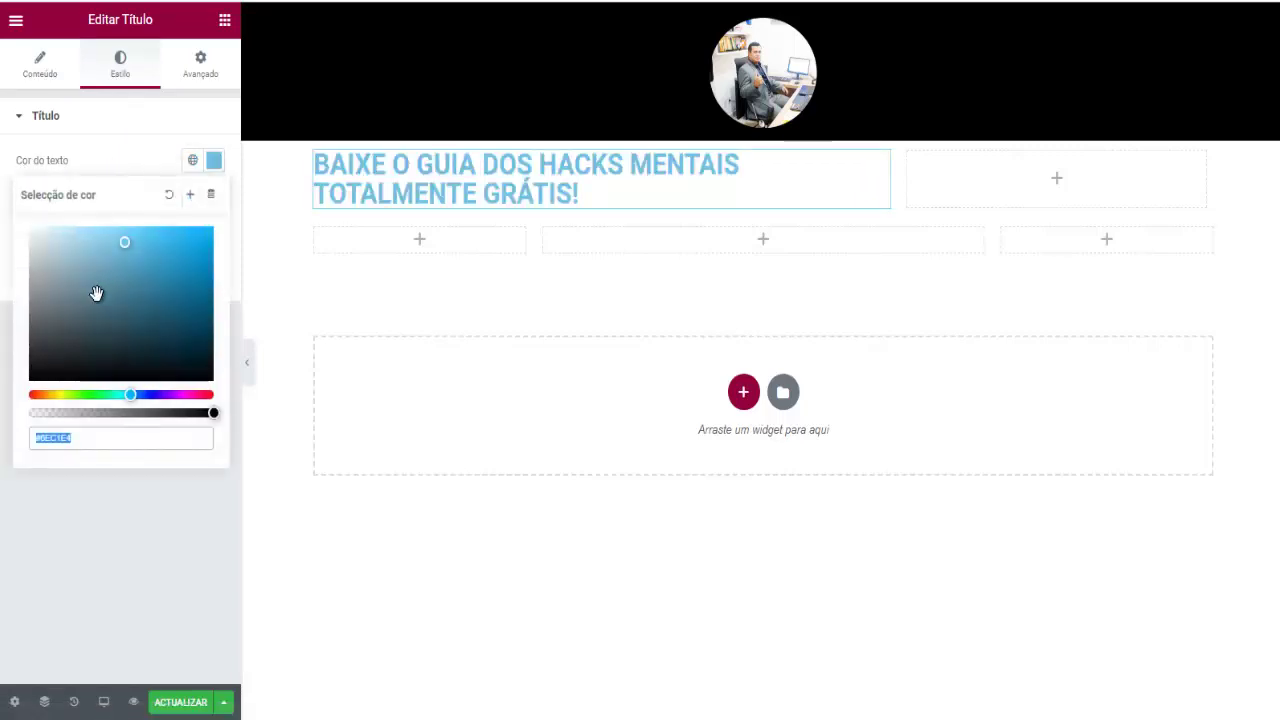
pyautogui.moveTo(48, 356)
pyautogui.mouseDown()
pyautogui.moveTo(30, 401)
pyautogui.moveTo(15, 401)
pyautogui.moveTo(166, 289)
pyautogui.moveTo(211, 226)
pyautogui.moveTo(210, 264)
pyautogui.mouseUp()
pyautogui.click(151, 163)
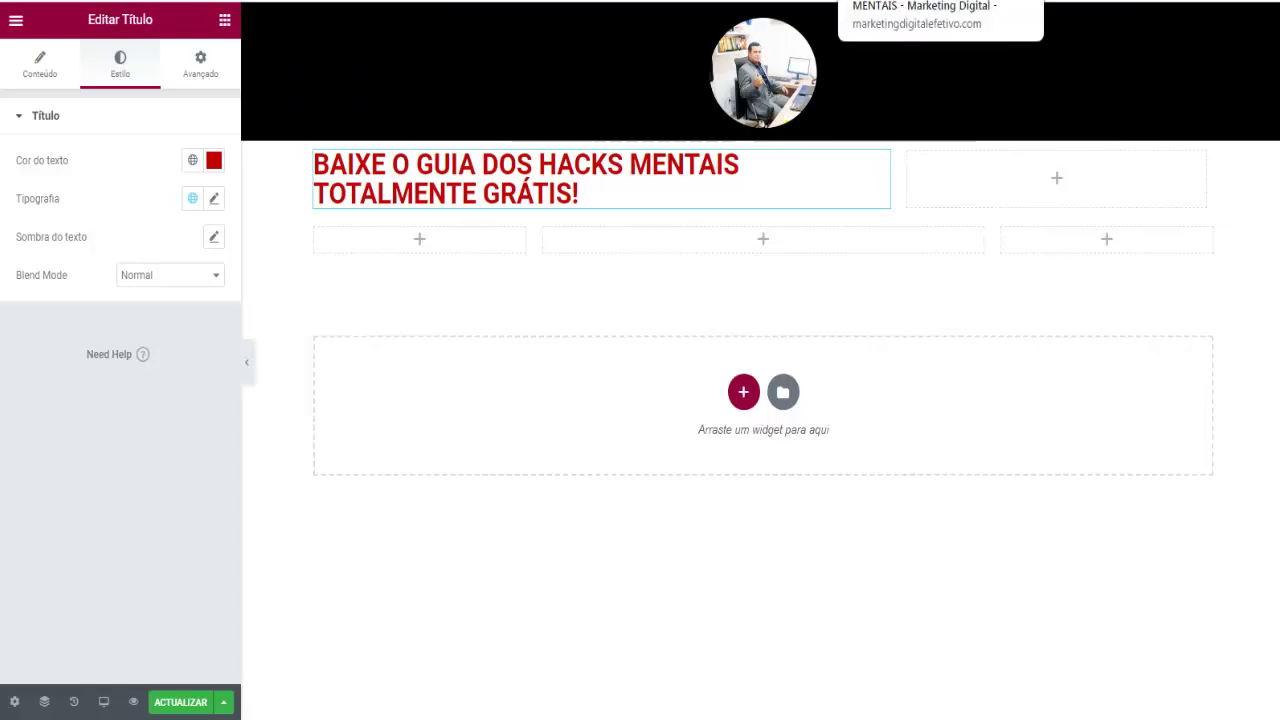
# Copy the bold paragraph starting "VOCÊ ESTÁ PRESTES A COLOCAR AS MÃOS" from the example page and return to the page being edited
pyautogui.click(900, 0)
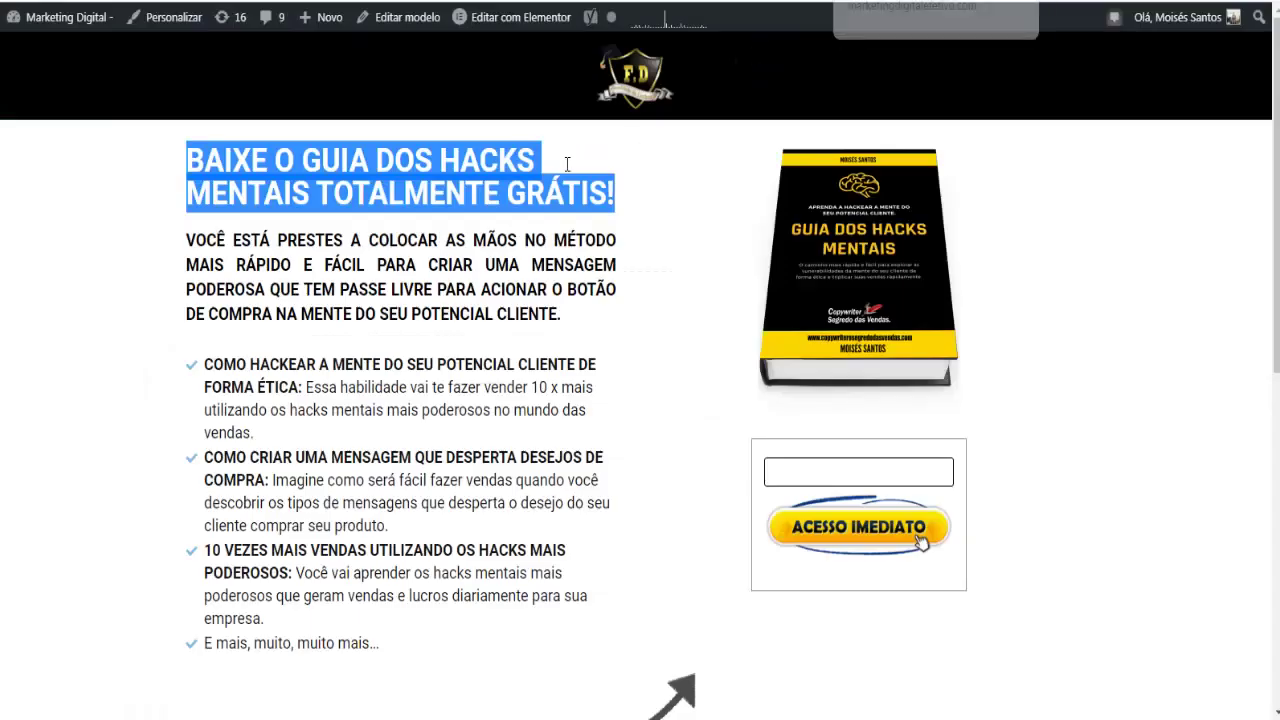
pyautogui.click(190, 241)
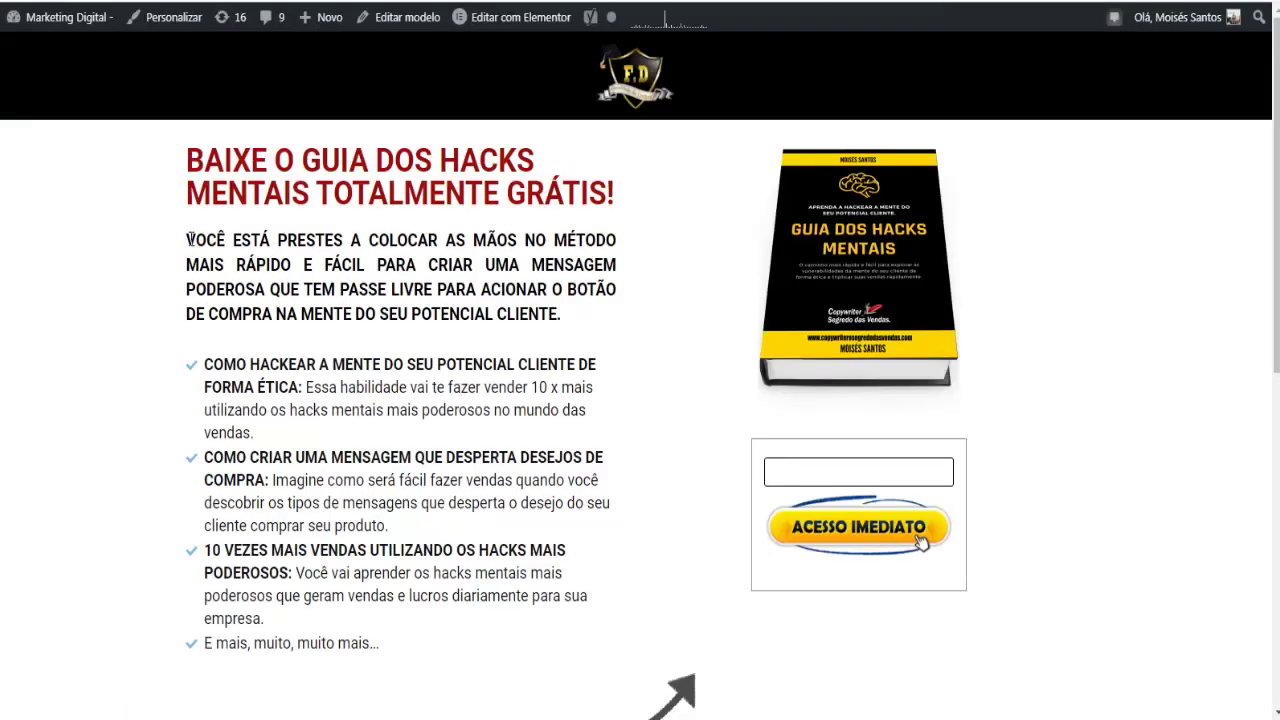
pyautogui.moveTo(190, 241); pyautogui.dragTo(566, 318)
pyautogui.hotkey('ctrl', 'c')
pyautogui.rightClick(562, 320)
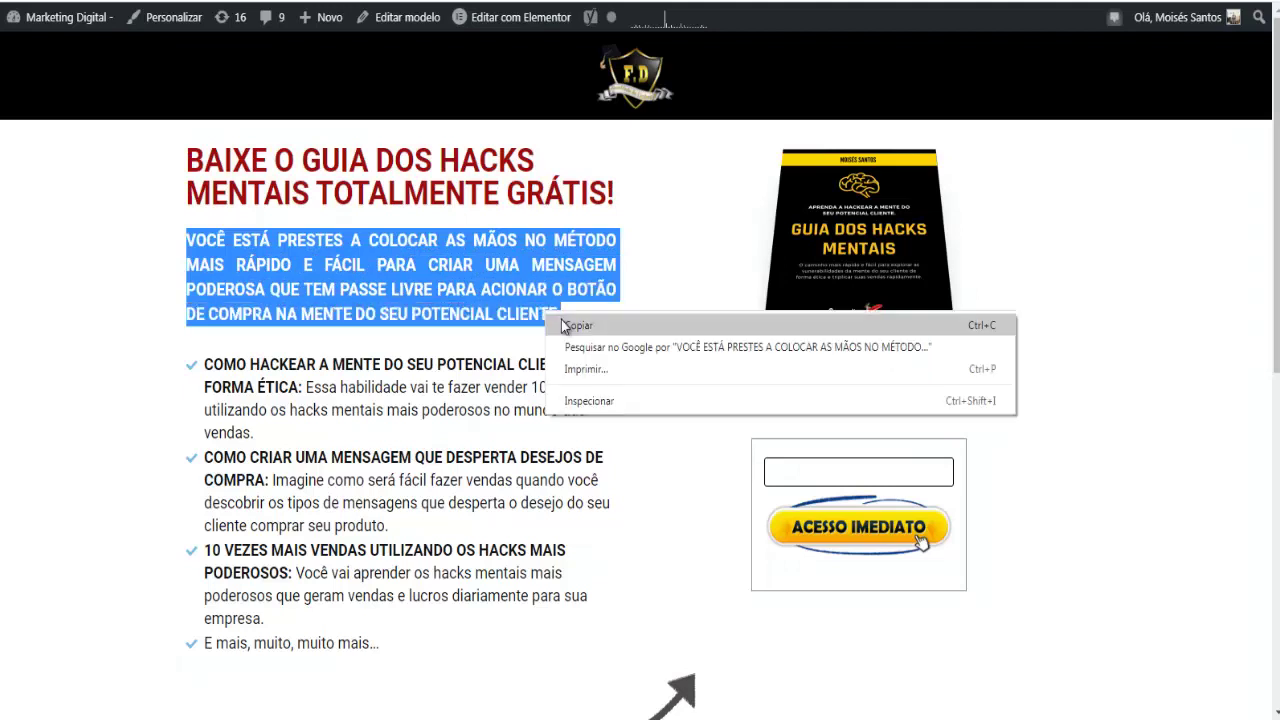
pyautogui.click(575, 325)
pyautogui.hotkey('ctrl', 'Tab')
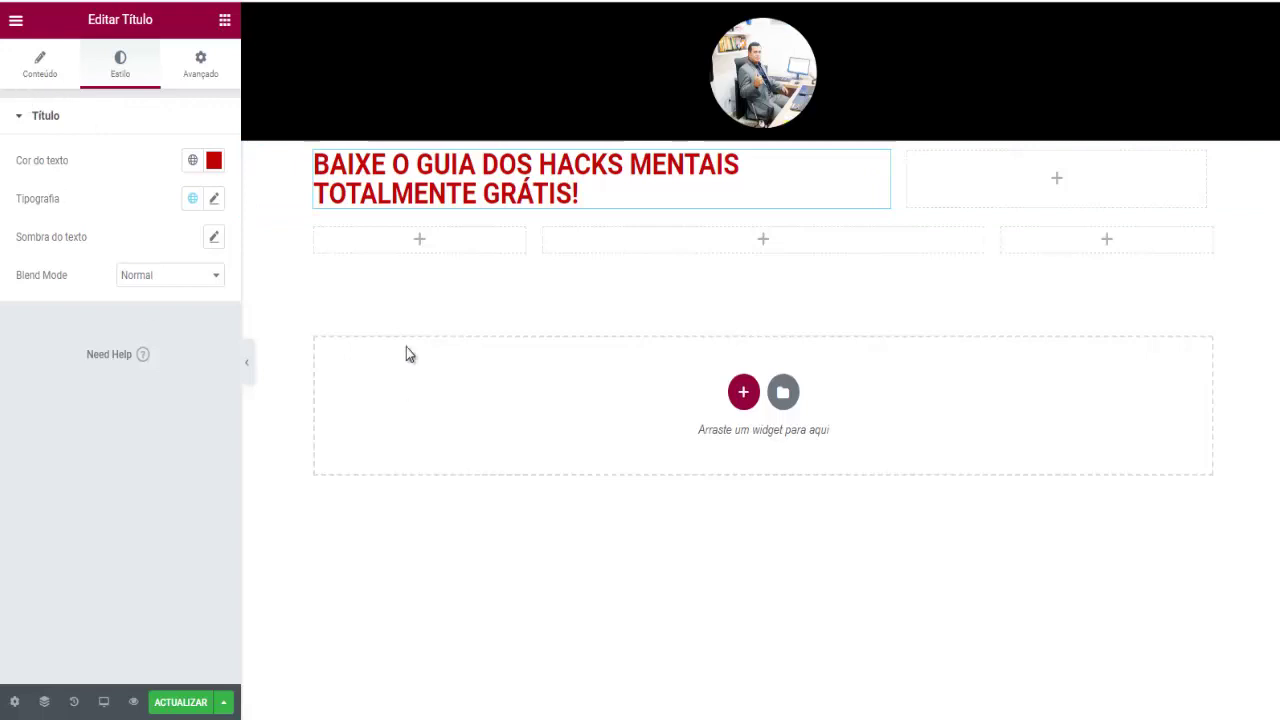
# Add a text editor widget below the red headline and replace its placeholder text with the copied paragraph
pyautogui.click(420, 243)
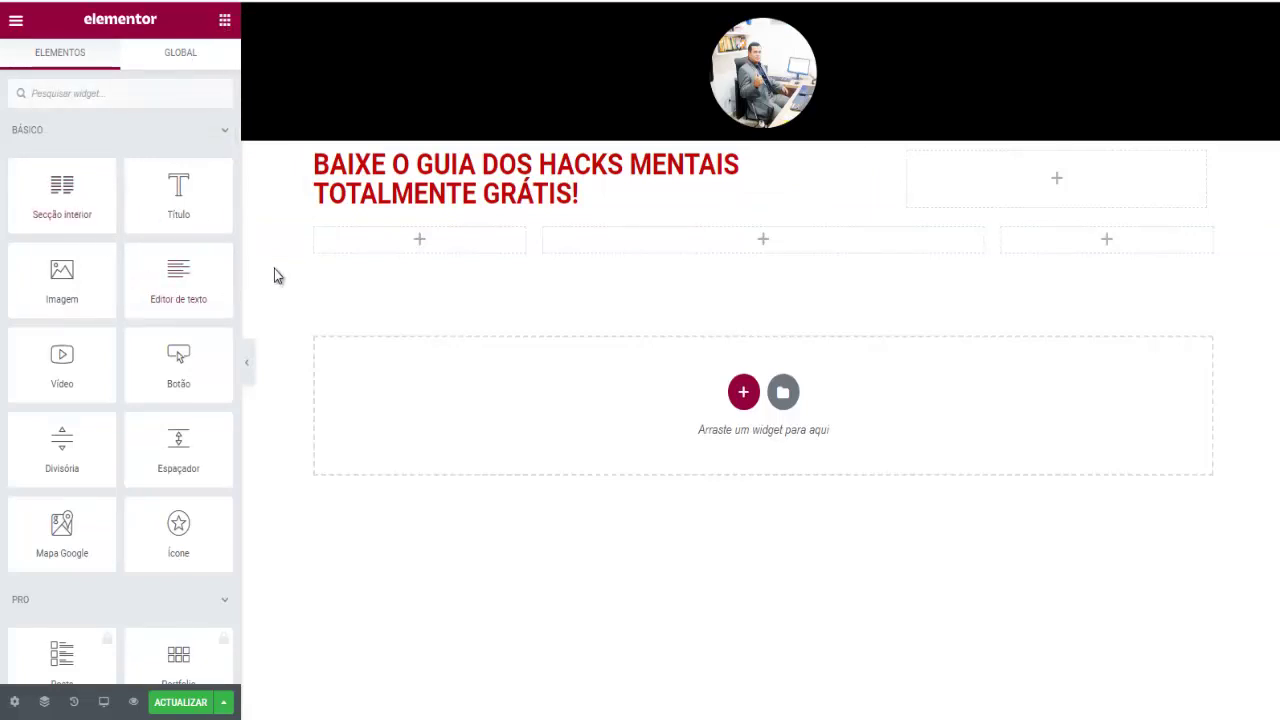
pyautogui.moveTo(167, 278); pyautogui.dragTo(422, 206)
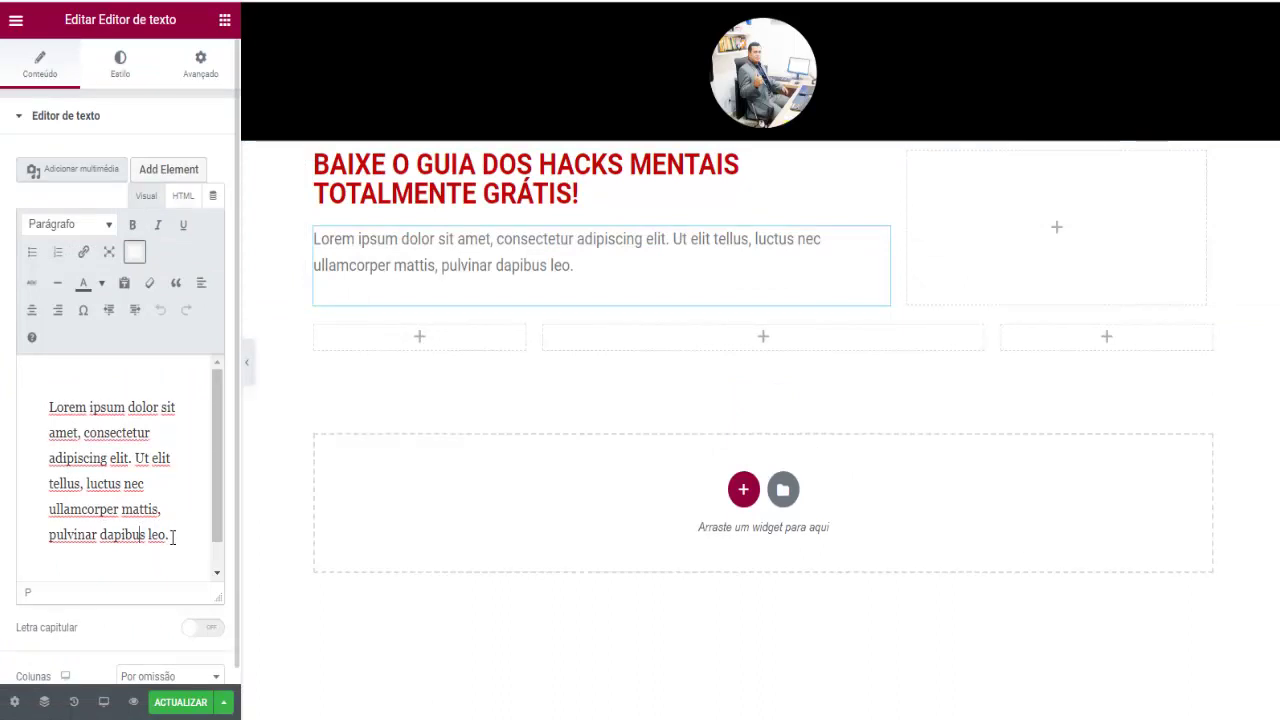
pyautogui.moveTo(172, 534); pyautogui.dragTo(43, 391)
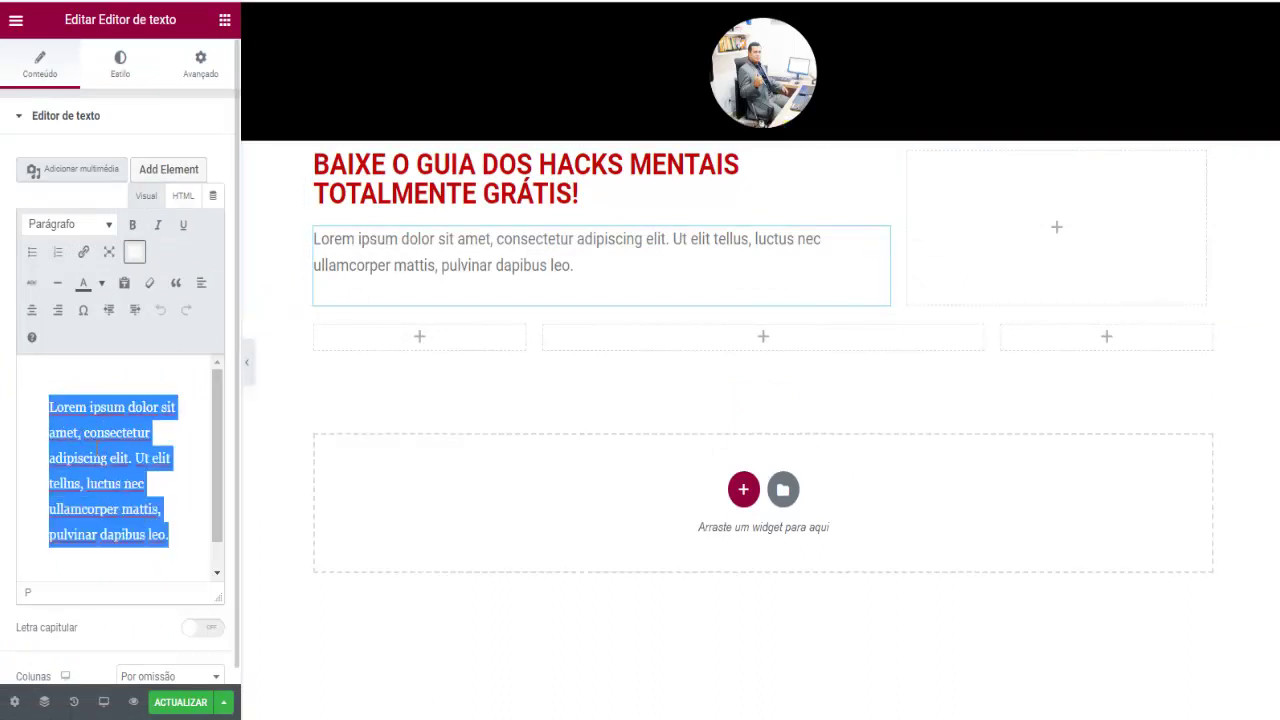
pyautogui.hotkey('ctrl', 'v')
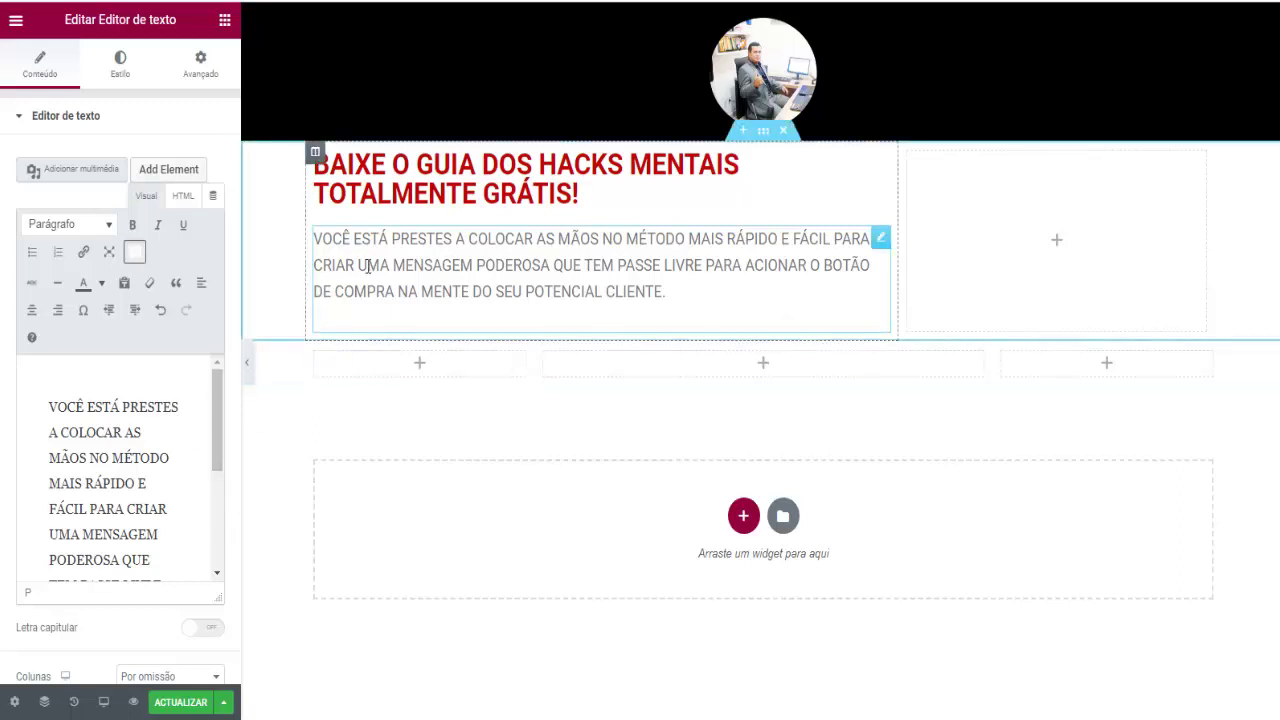
# Change the new paragraph's text colour to black (#000000)
pyautogui.click(121, 68)
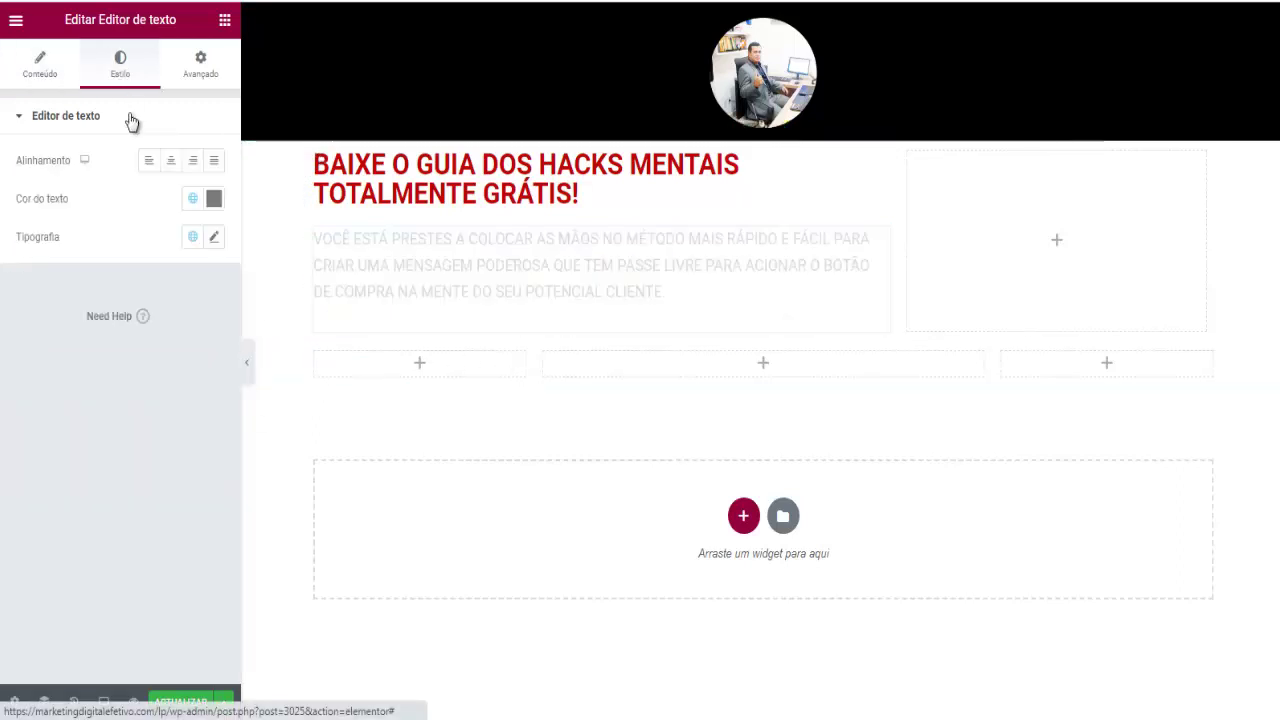
pyautogui.click(214, 199)
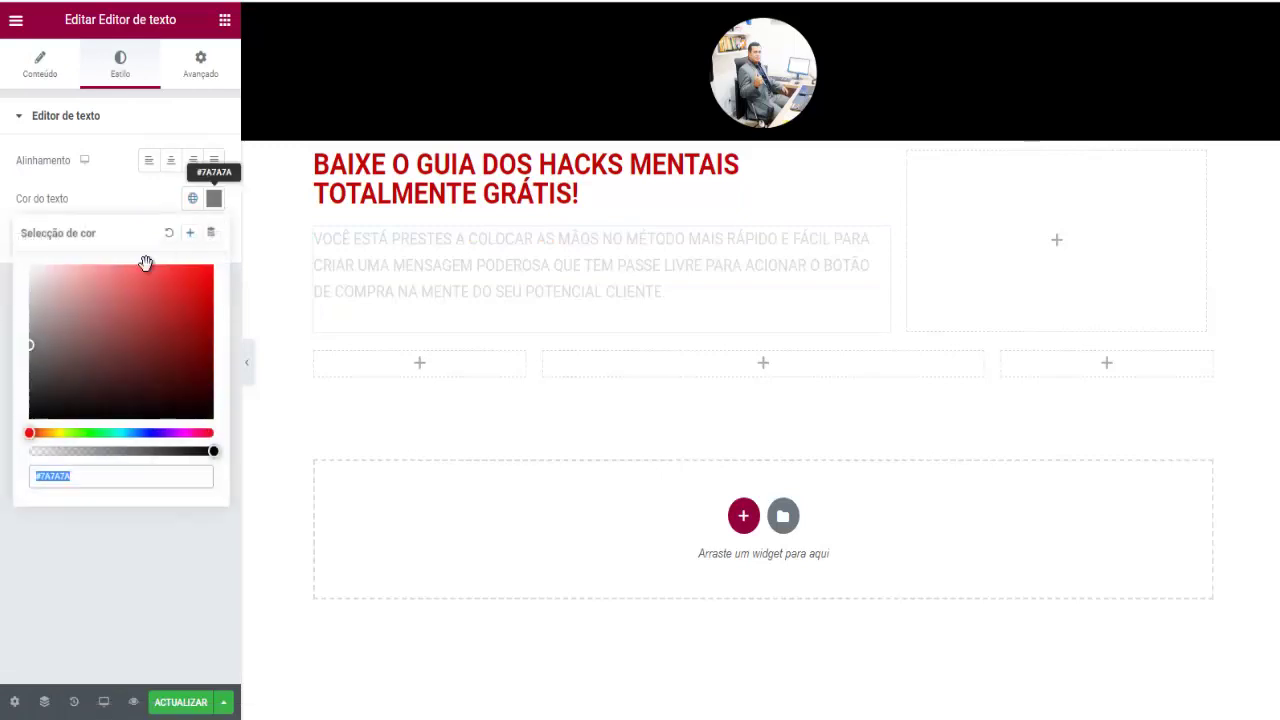
pyautogui.click(29, 418)
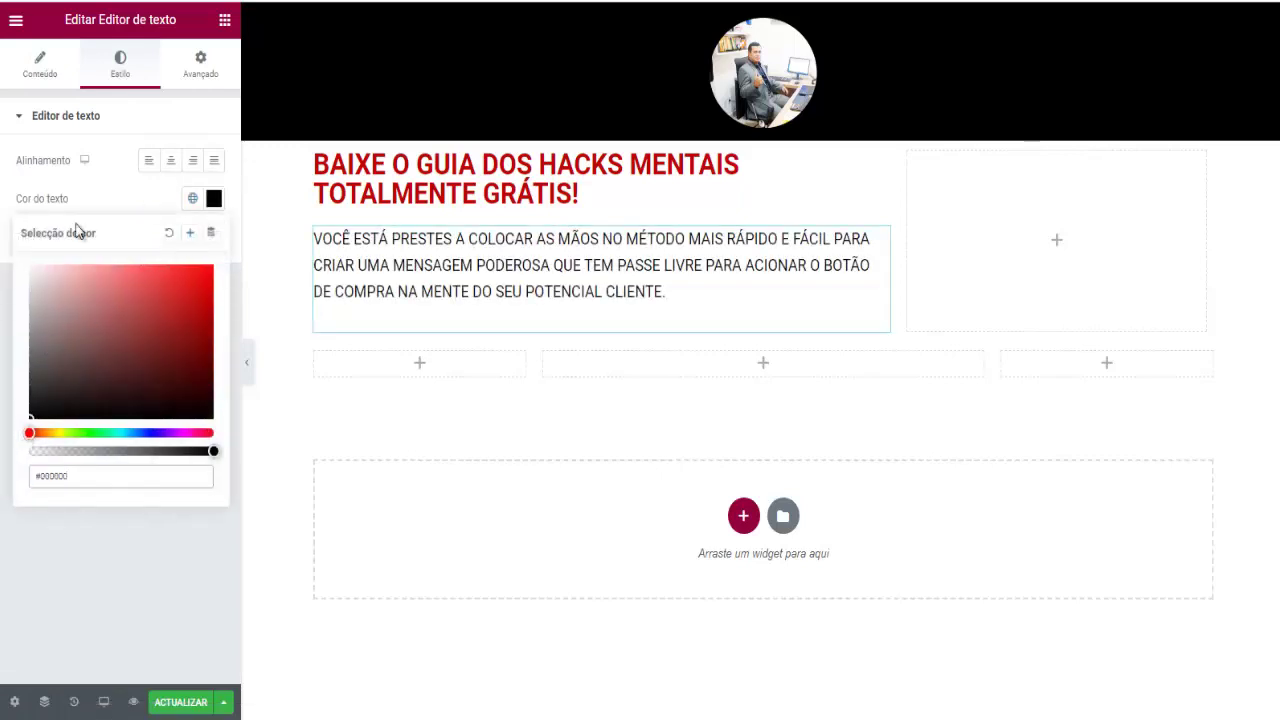
pyautogui.click(97, 200)
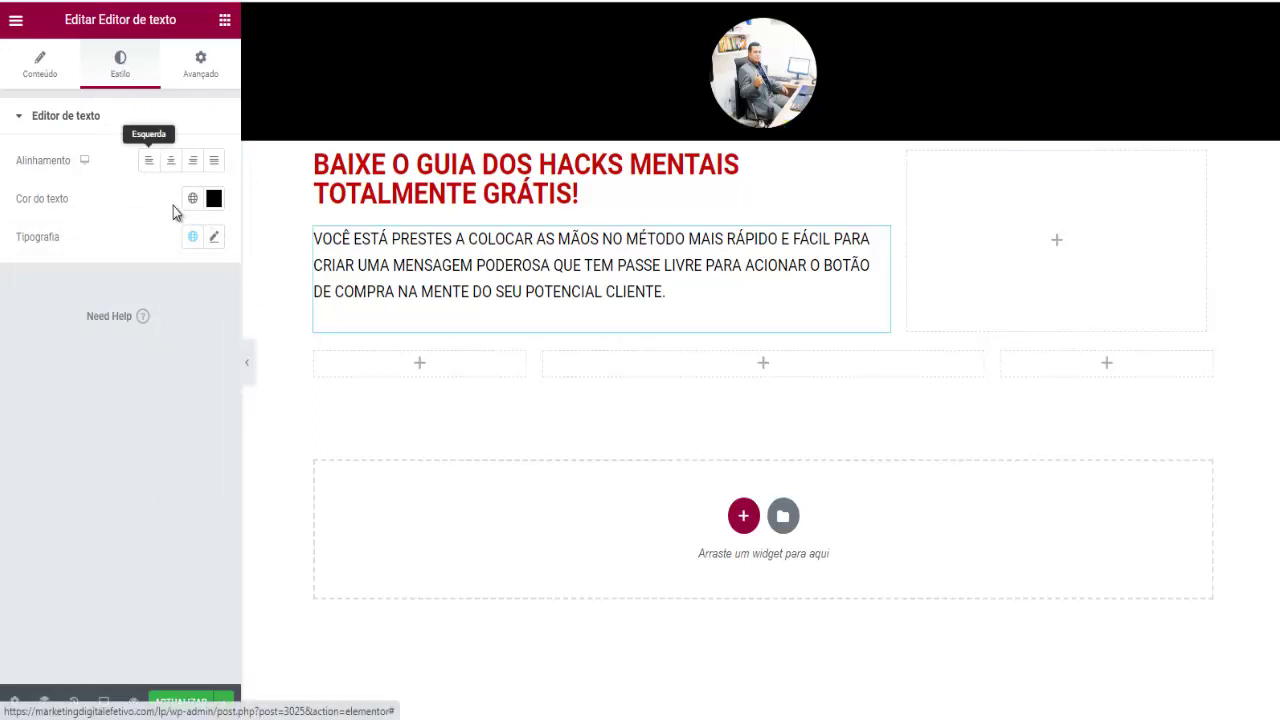
# Set the paragraph's font weight to 600 and its font size to slightly under 21 px
pyautogui.click(211, 239)
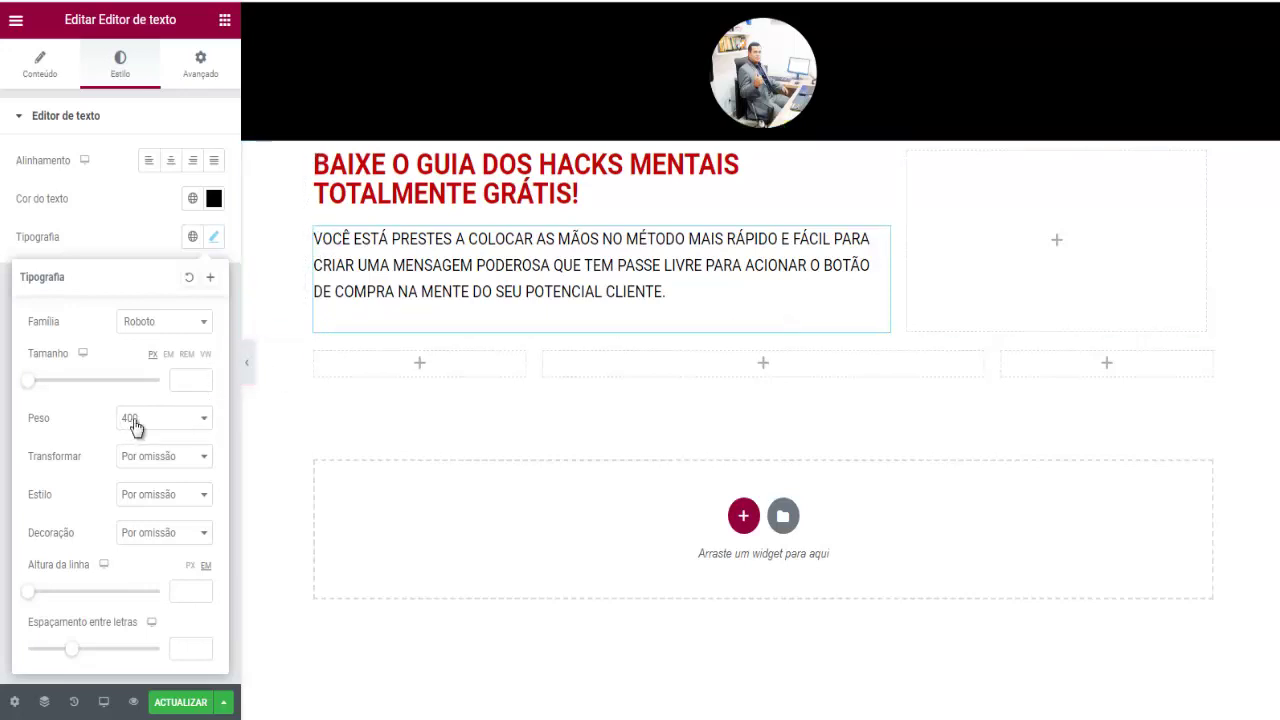
pyautogui.click(198, 420)
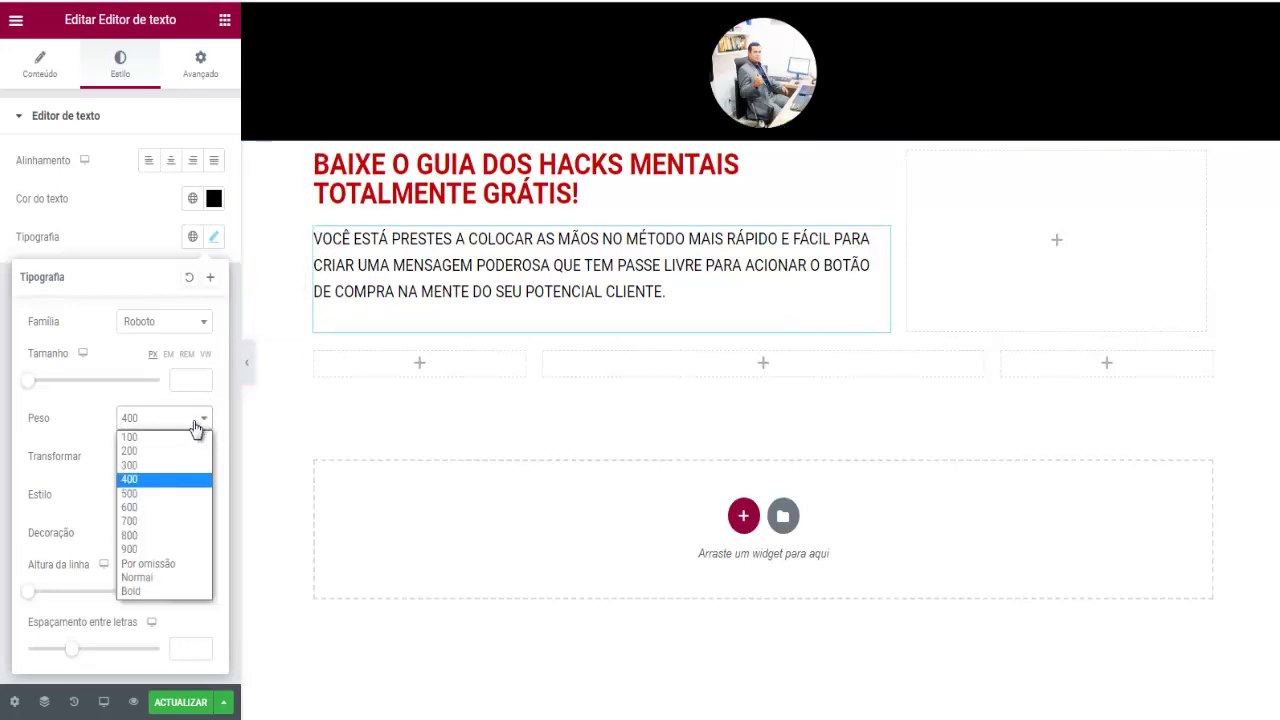
pyautogui.click(151, 507)
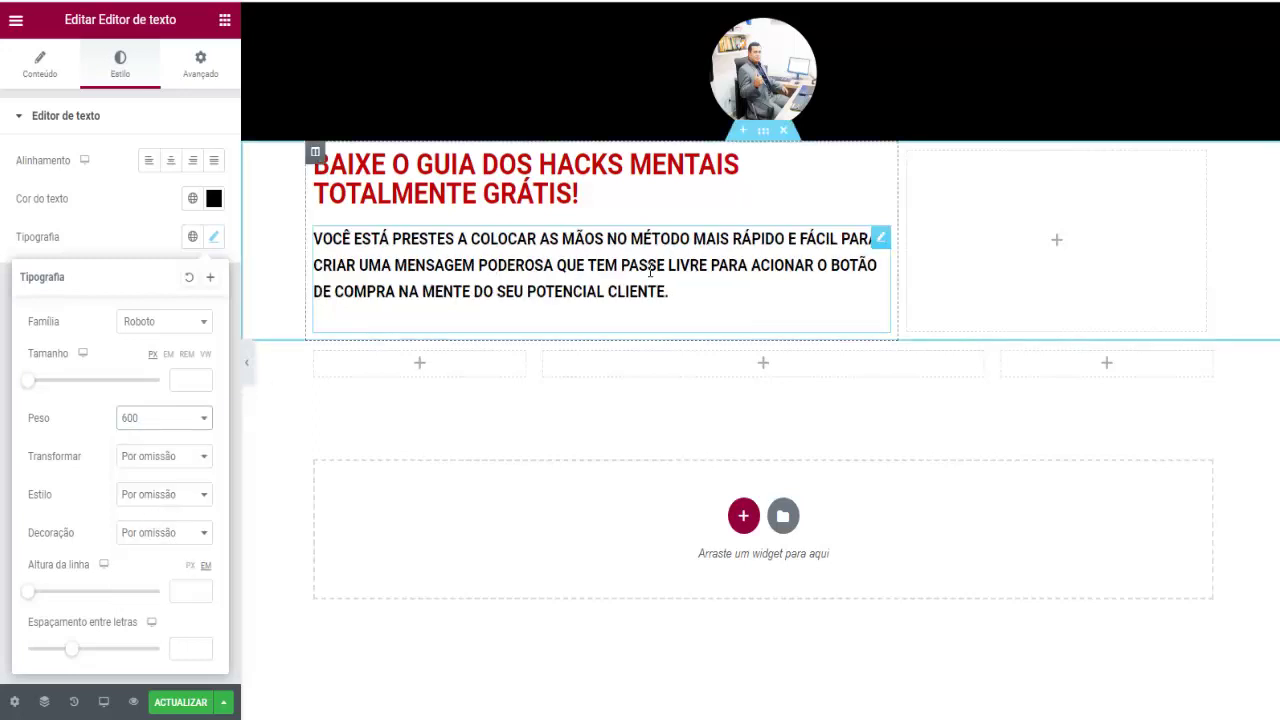
pyautogui.click(203, 382)
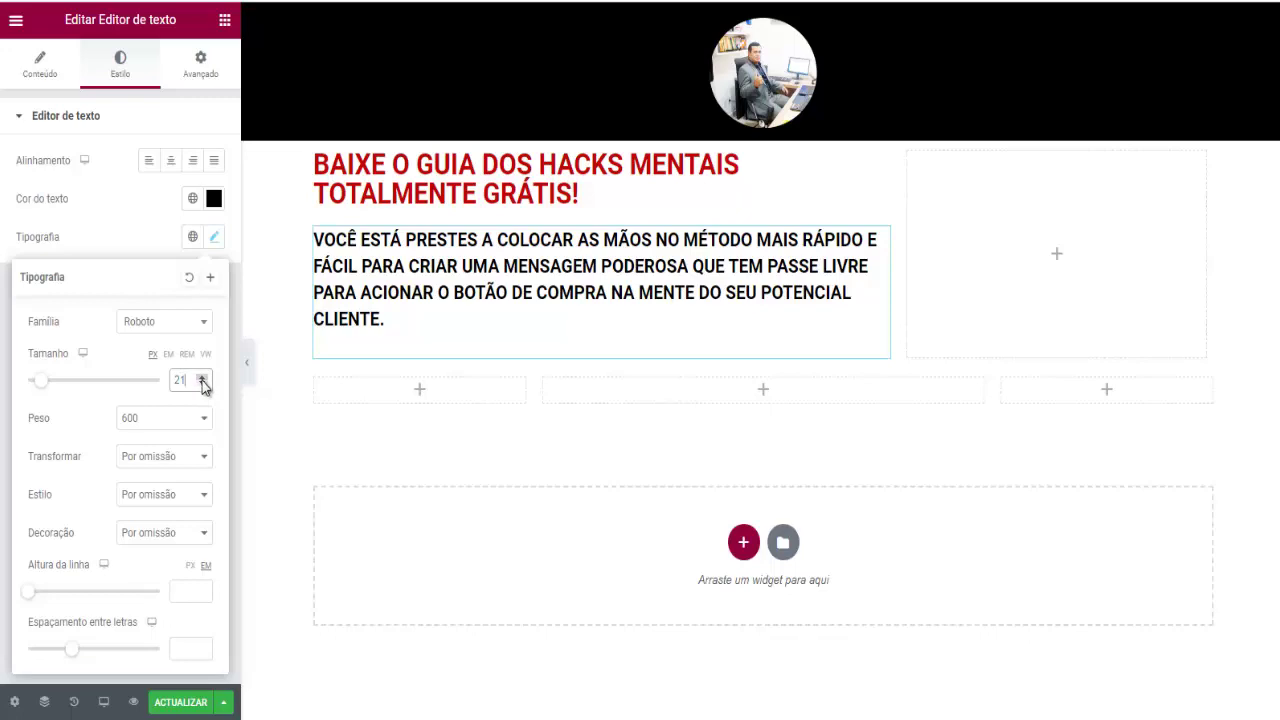
pyautogui.click(203, 386)
pyautogui.click(150, 216)
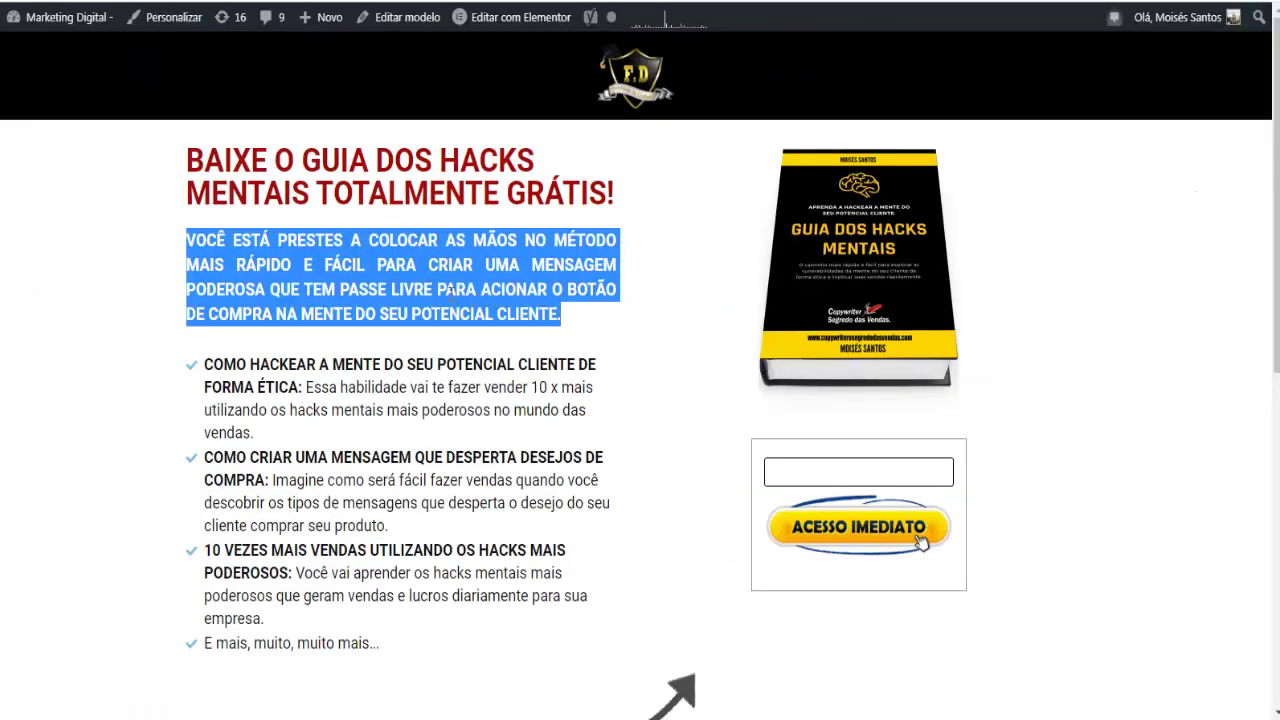
# Copy the whole first checklist item starting "COMO HACKEAR A MENTE" from the example page and return to the page being edited
pyautogui.scroll(-1, 450, 290)
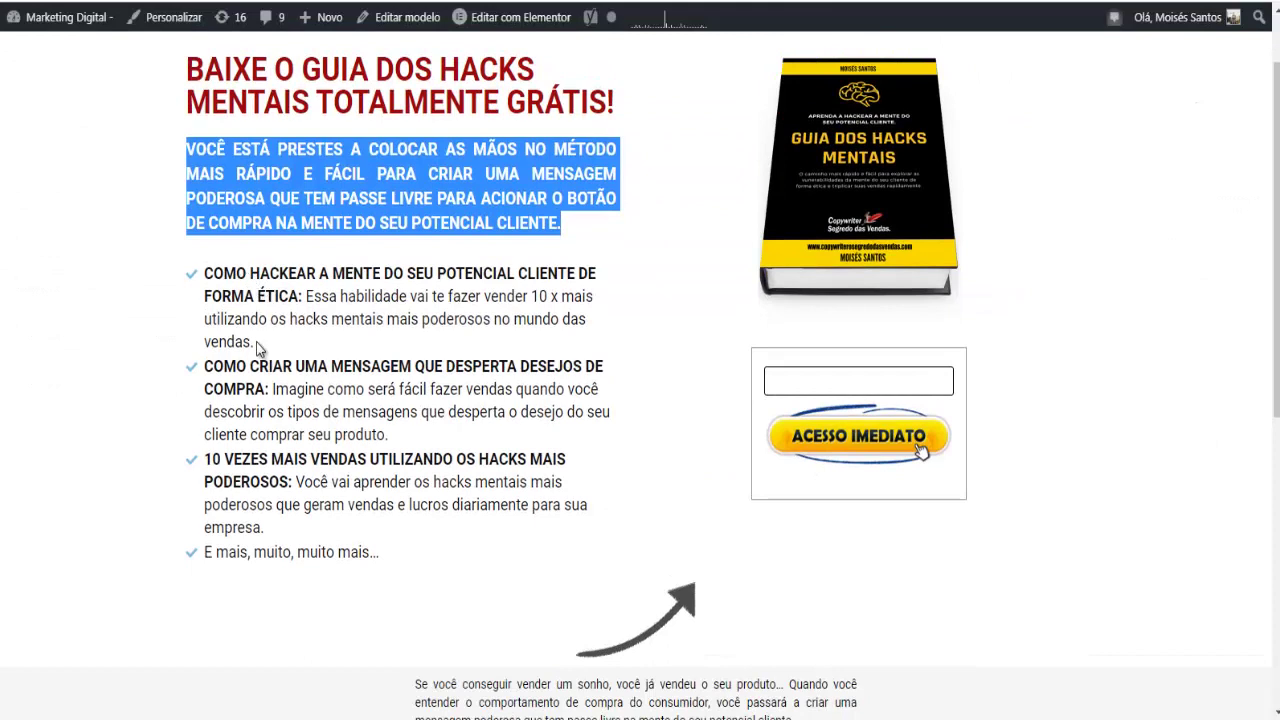
pyautogui.moveTo(258, 347); pyautogui.dragTo(205, 275)
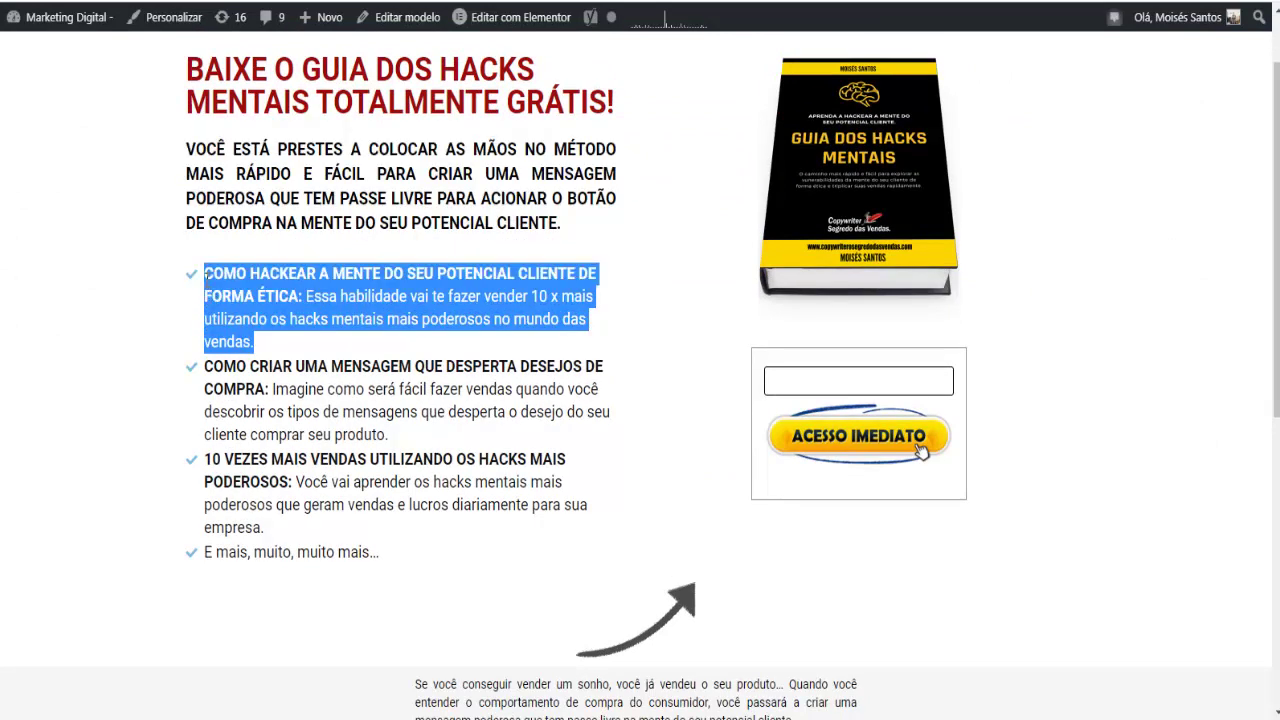
pyautogui.rightClick(245, 278)
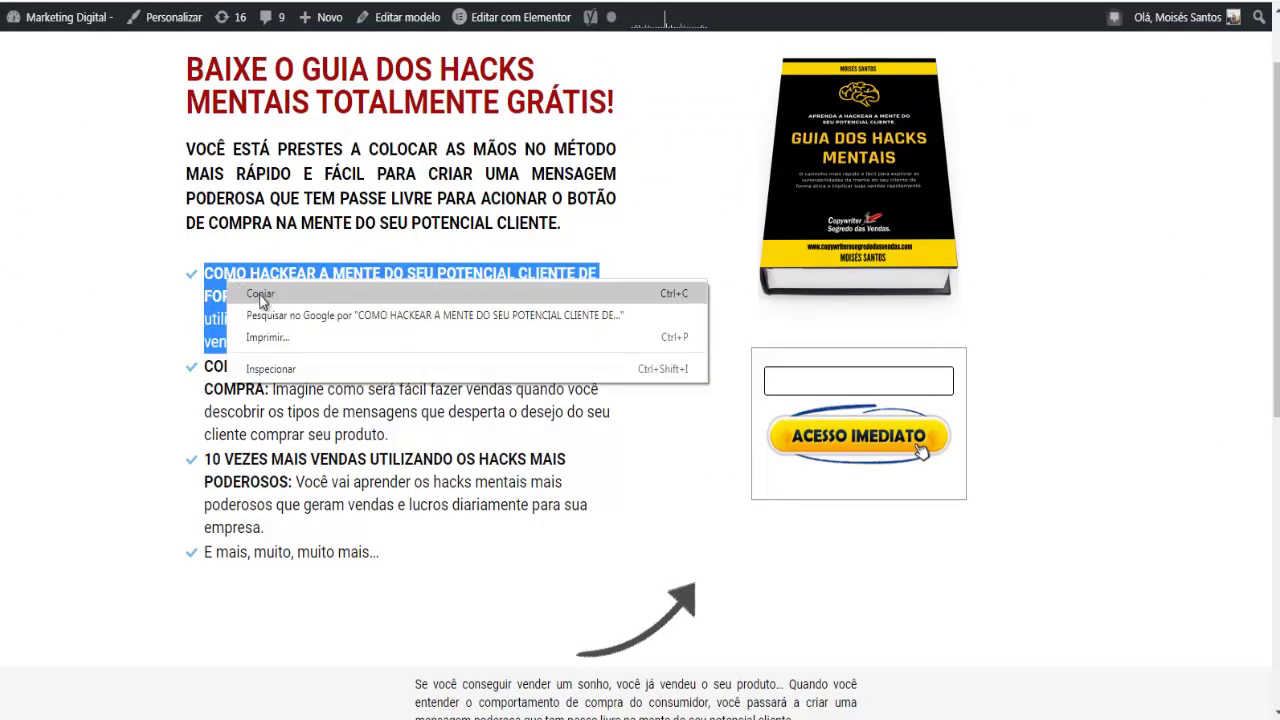
pyautogui.click(275, 291)
pyautogui.hotkey('ctrl', 'Tab')
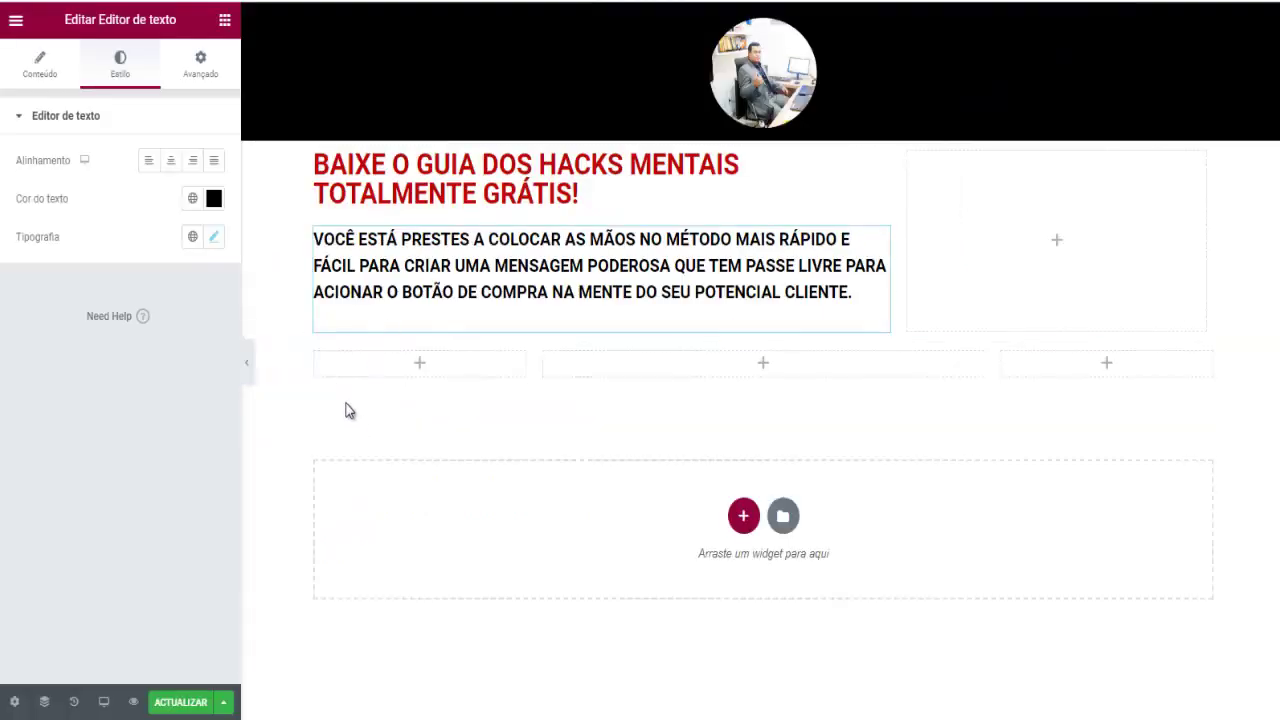
# Add an icon box widget (Caixa de ícone) below the bold paragraph and position its icon to the left of the text
pyautogui.click(225, 22)
pyautogui.scroll(-1, 175, 345)
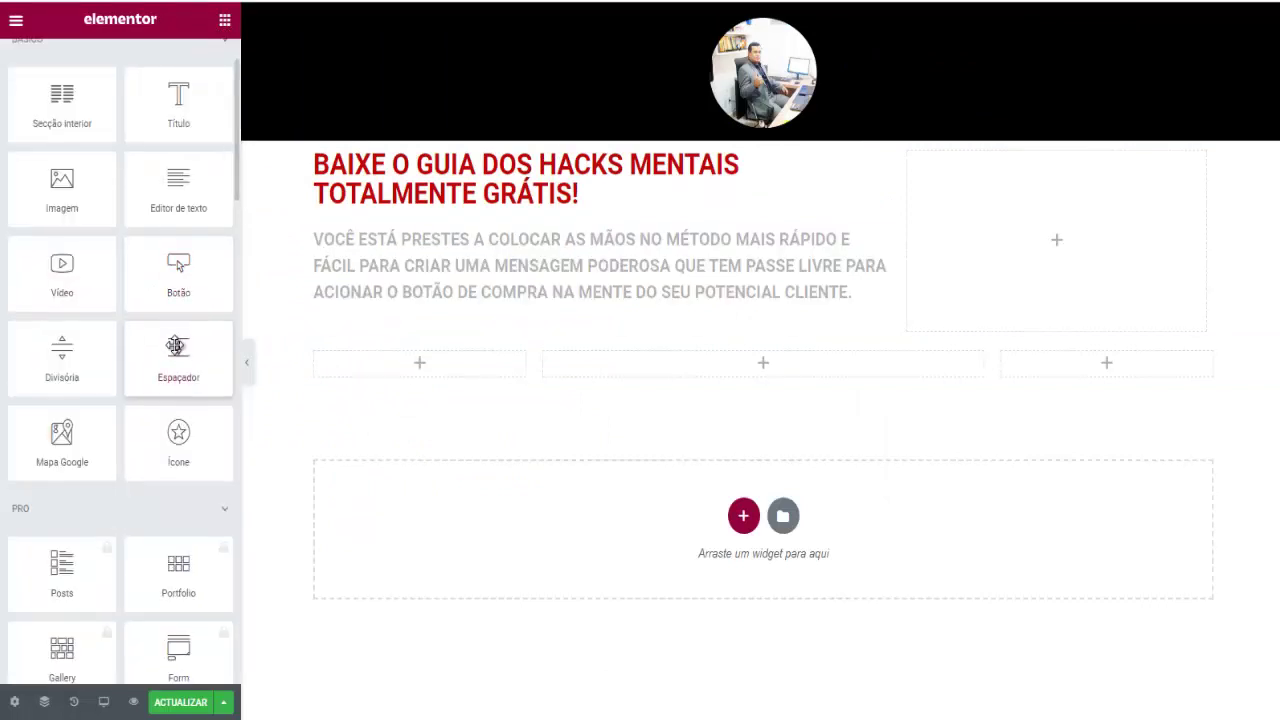
pyautogui.scroll(-3, 175, 345)
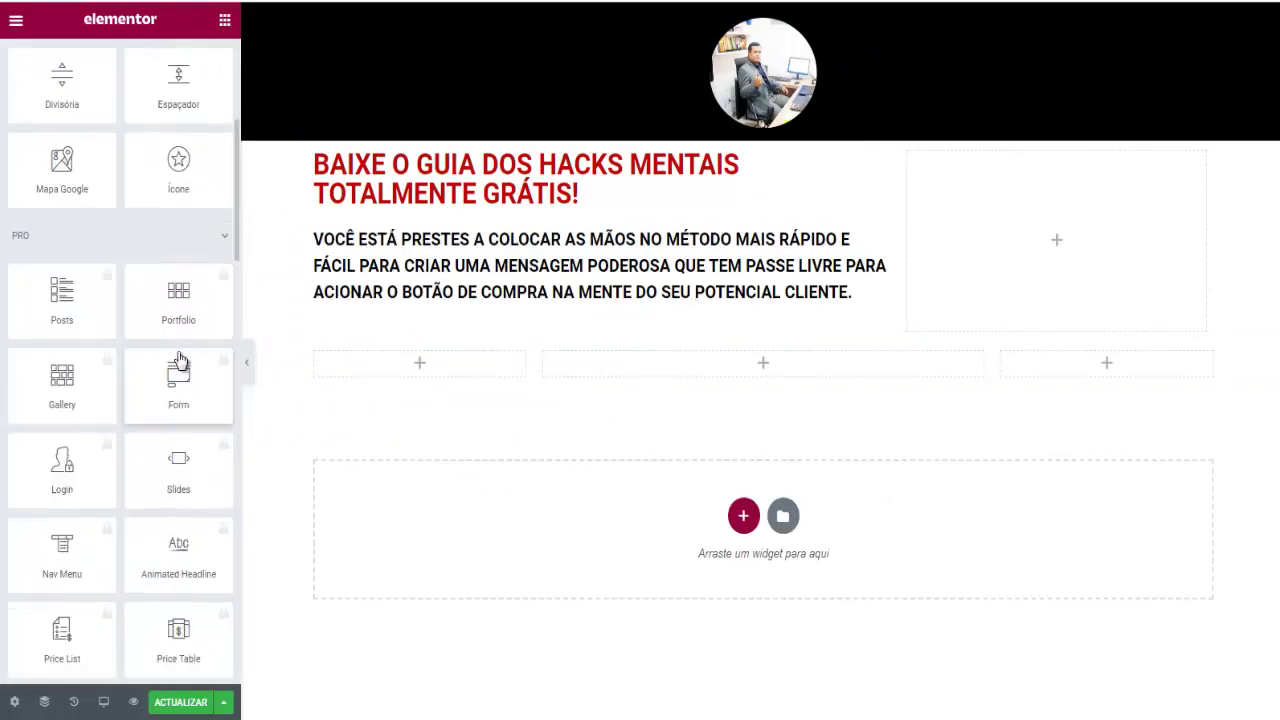
pyautogui.scroll(-7, 178, 365)
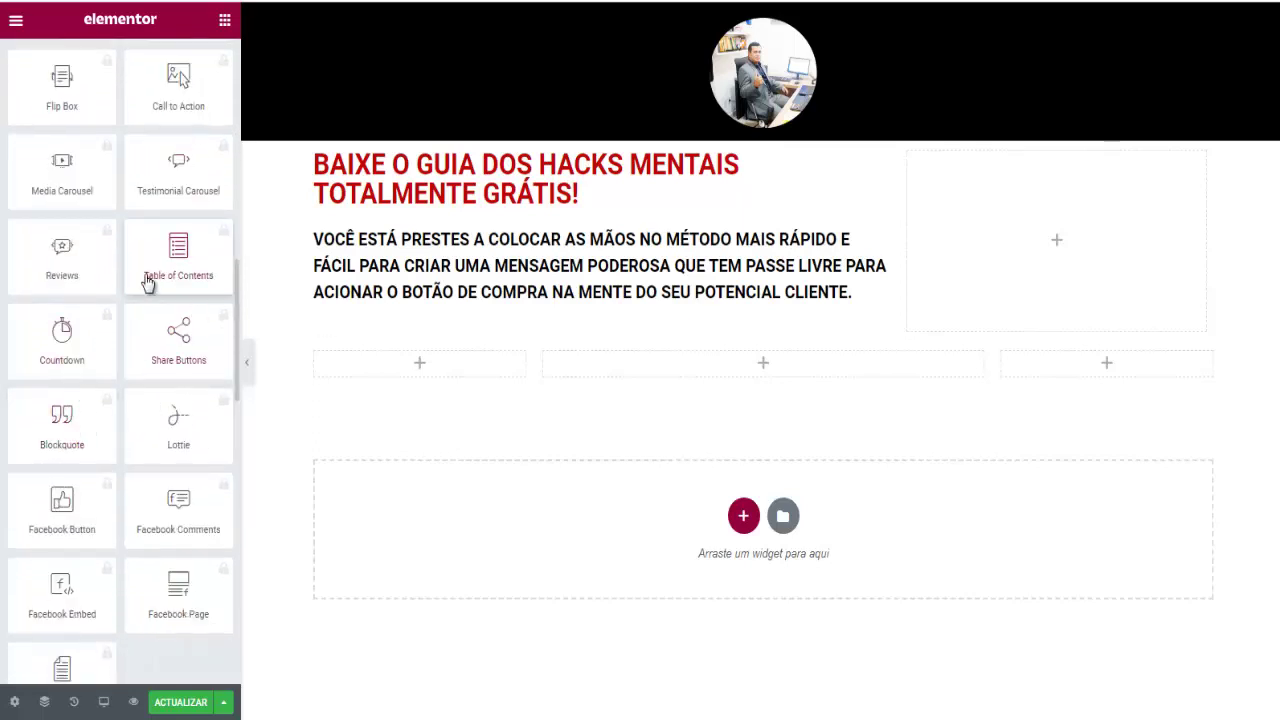
pyautogui.scroll(-1, 157, 283)
pyautogui.scroll(-4, 157, 283)
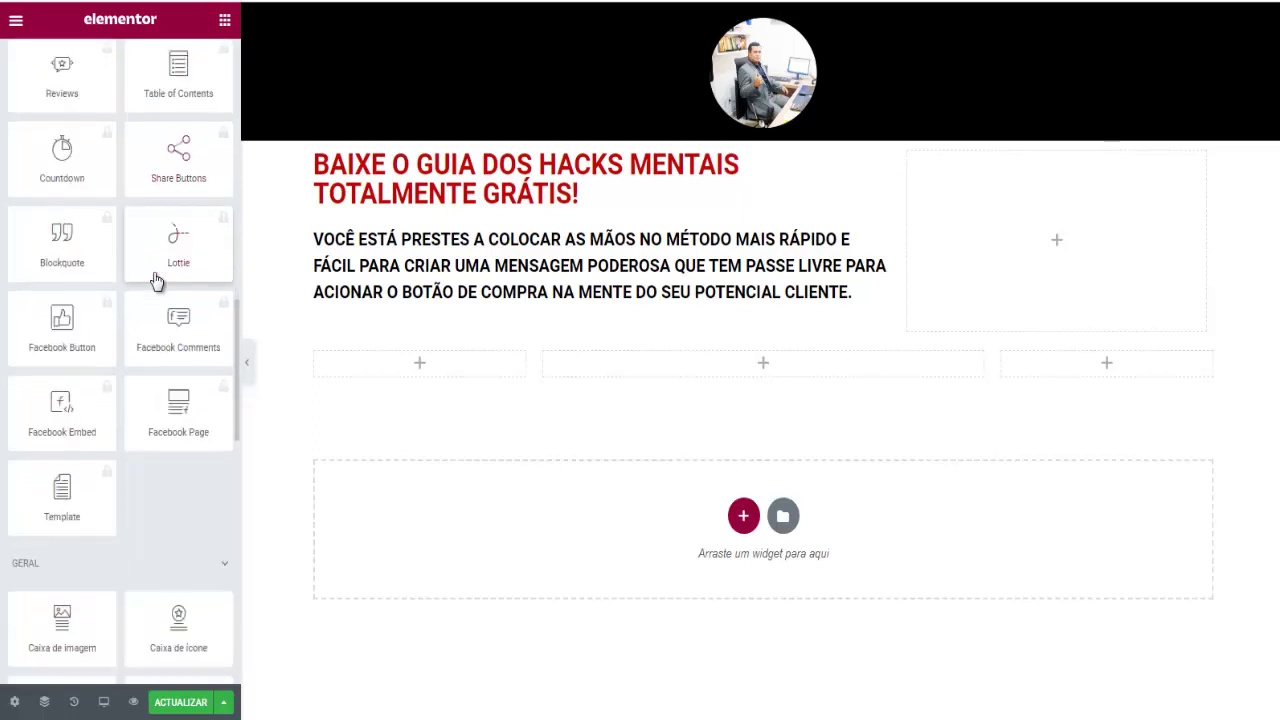
pyautogui.scroll(-1, 157, 283)
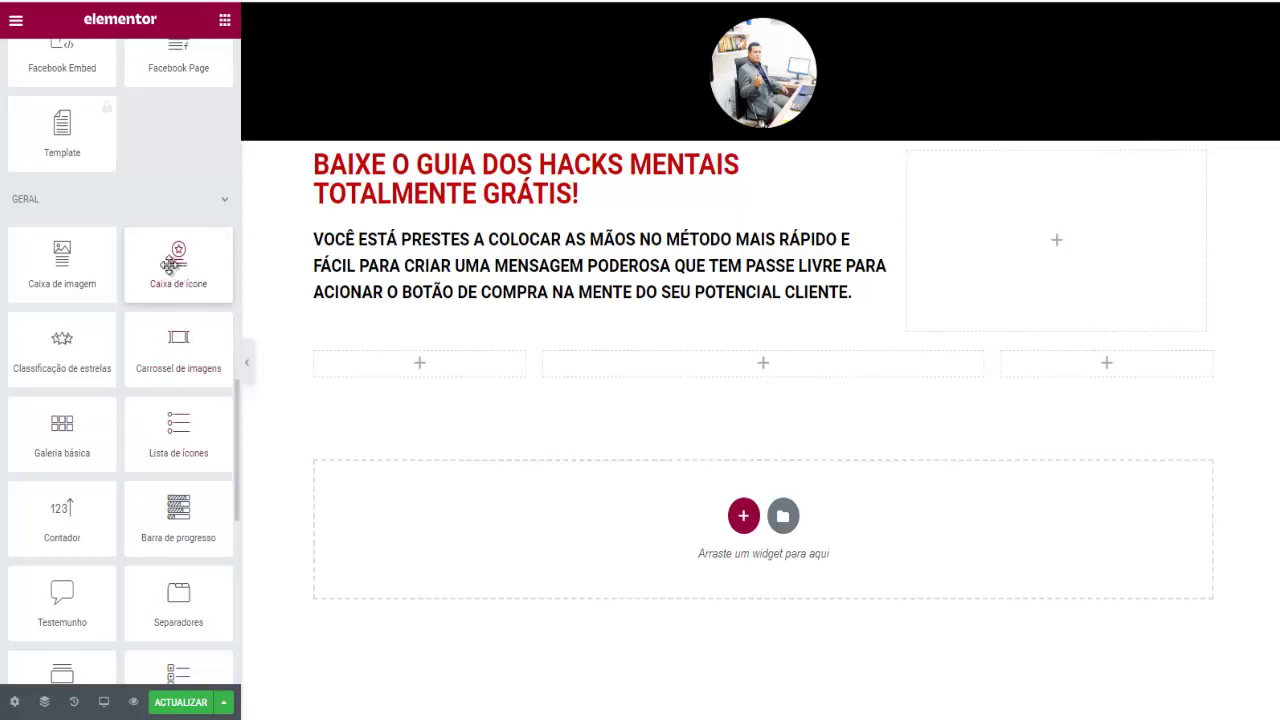
pyautogui.moveTo(176, 262); pyautogui.dragTo(358, 316)
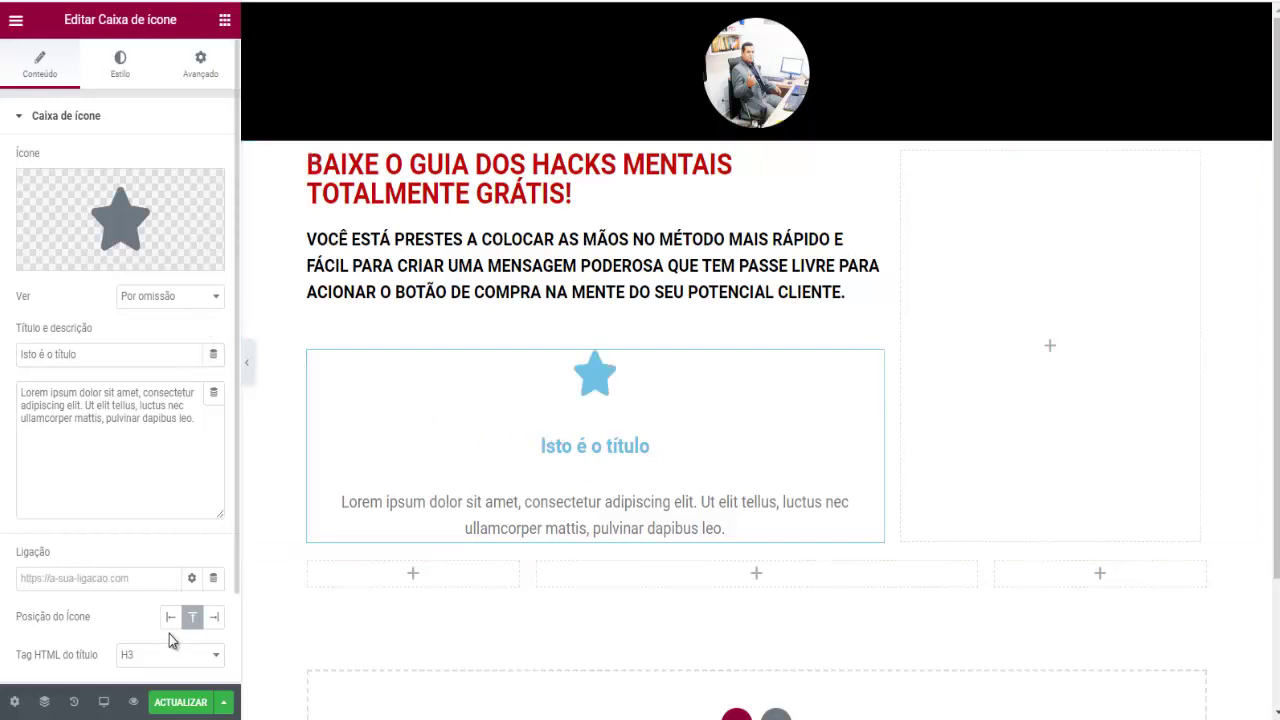
pyautogui.scroll(-2, 160, 605)
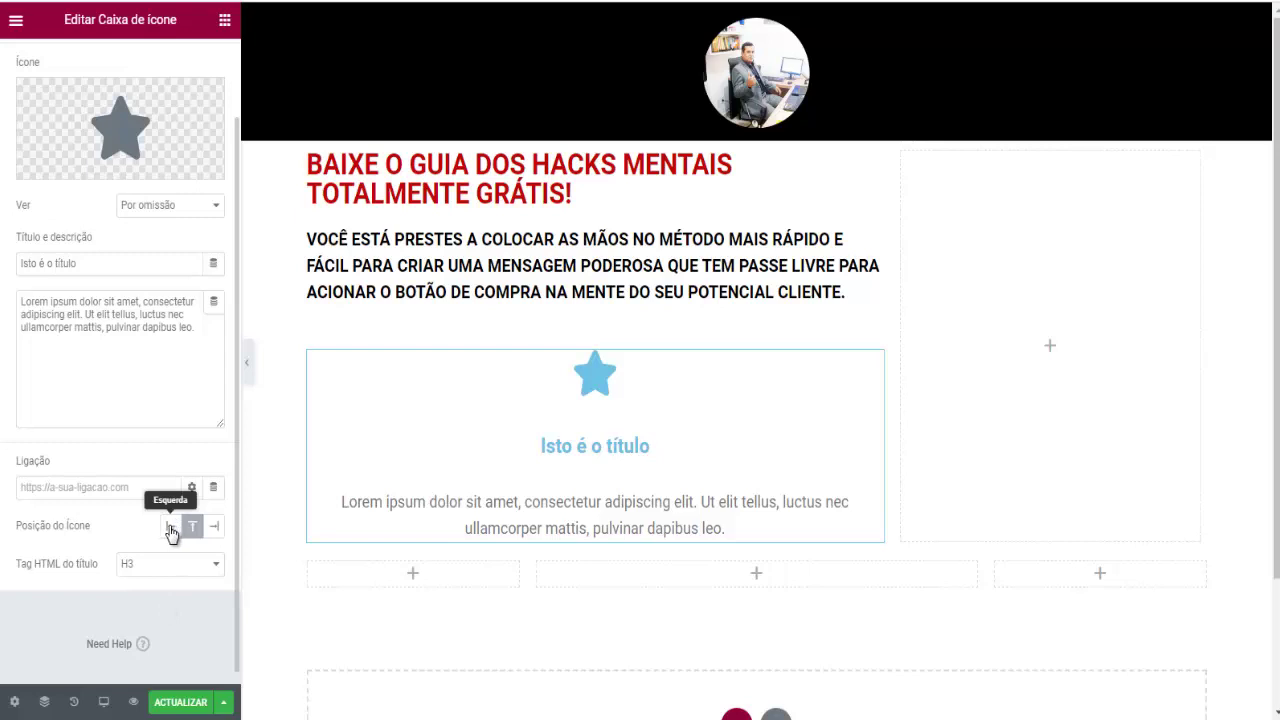
pyautogui.click(169, 527)
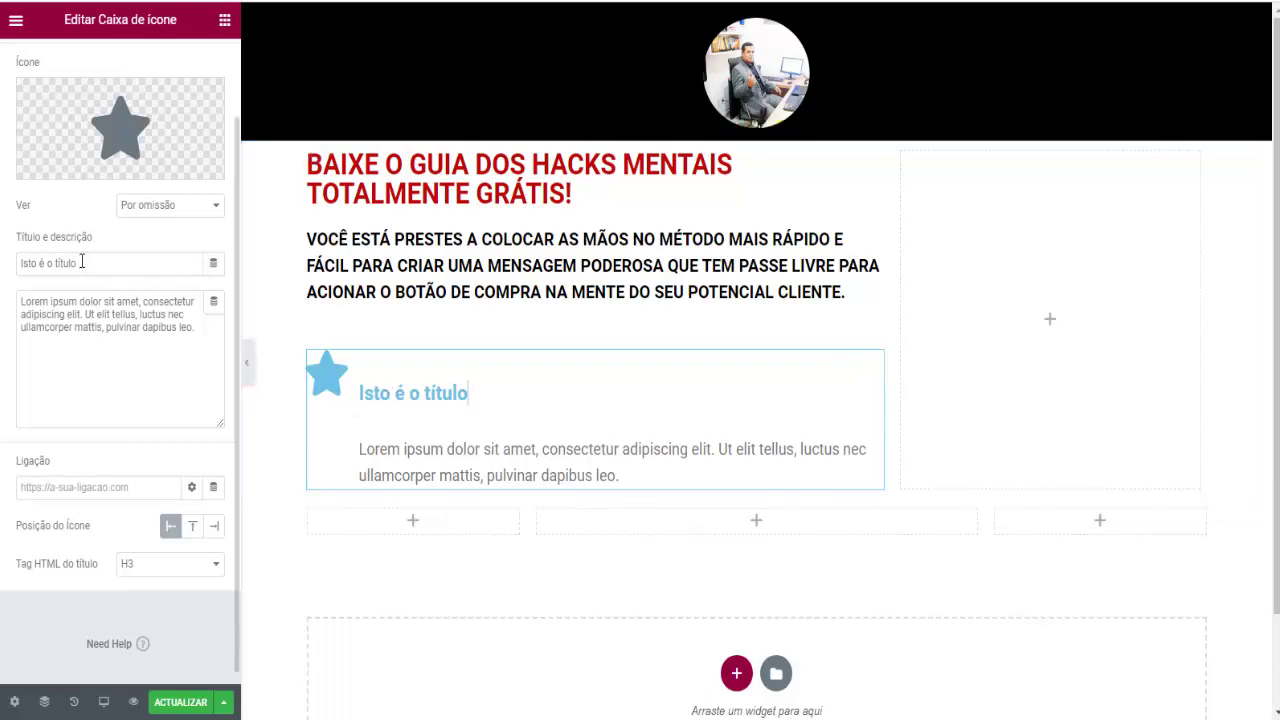
# Replace the icon box's title with "COMO HACKEAR A MENTE DO SEU POTENCIAL CLIENTE DE FORMA ÉTICA:" copied from the example page
pyautogui.moveTo(86, 264); pyautogui.dragTo(18, 272)
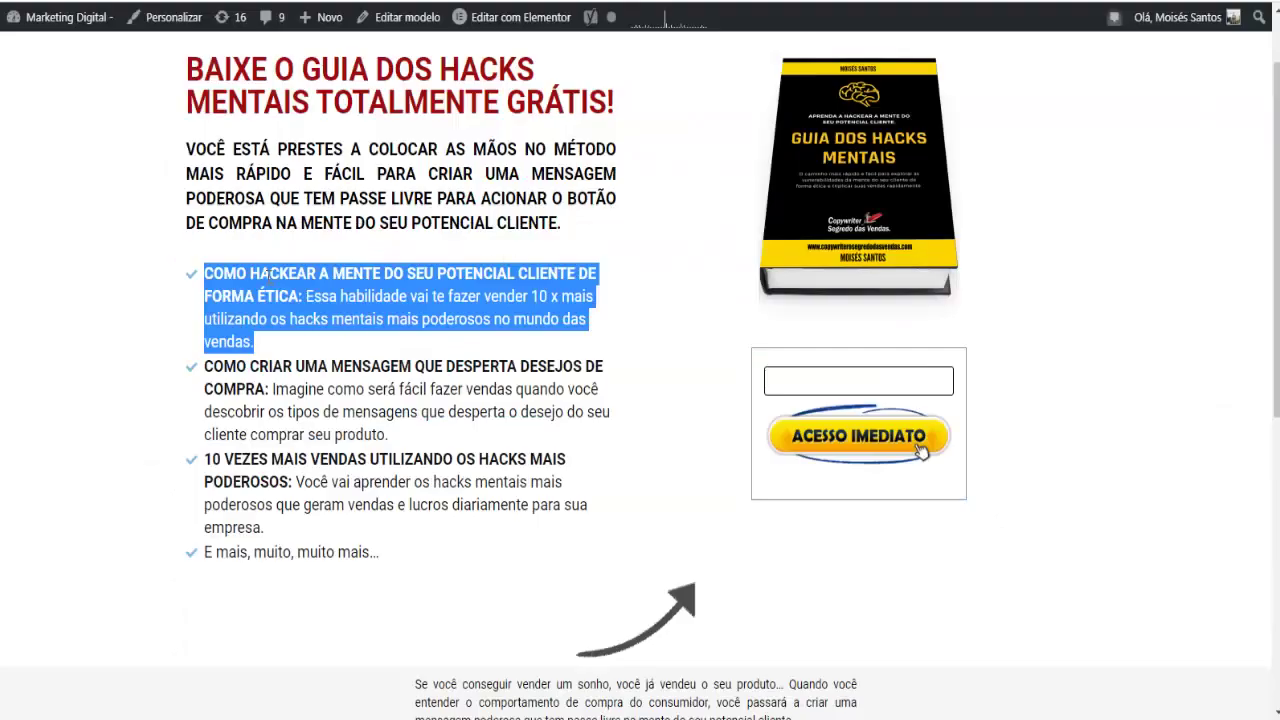
pyautogui.click(213, 270)
pyautogui.moveTo(247, 284); pyautogui.dragTo(301, 296)
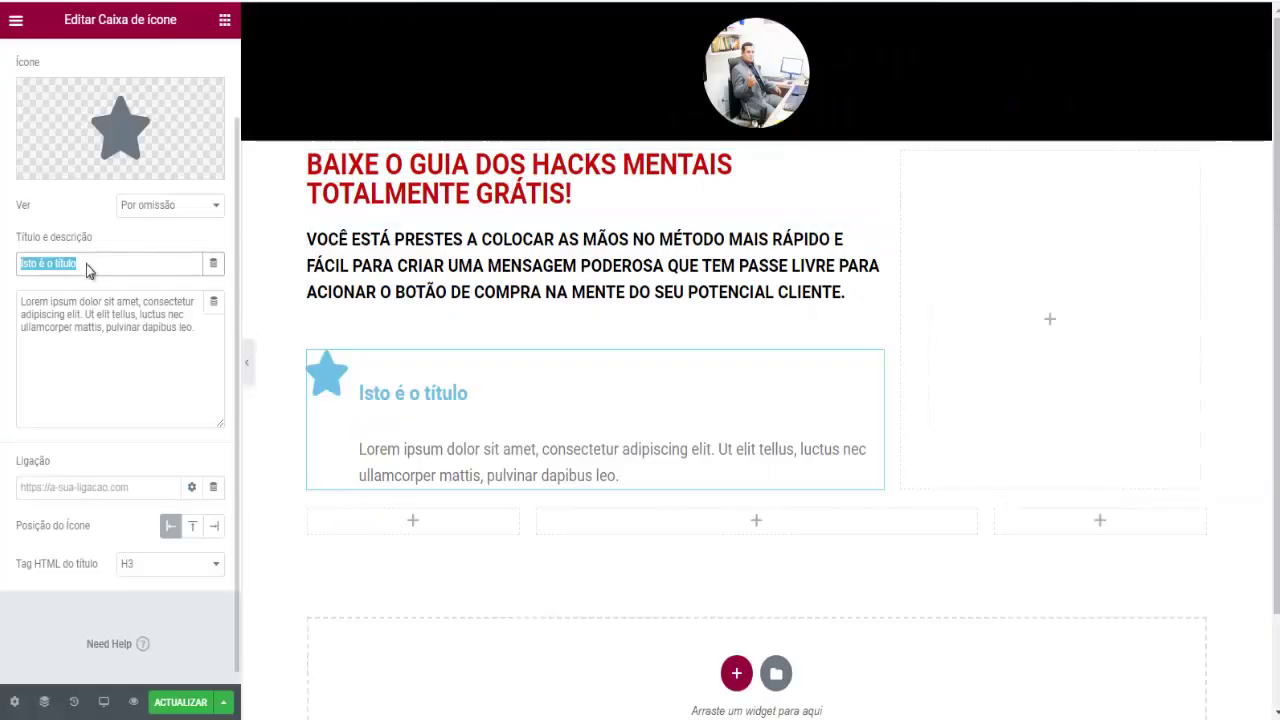
pyautogui.rightClick(88, 270)
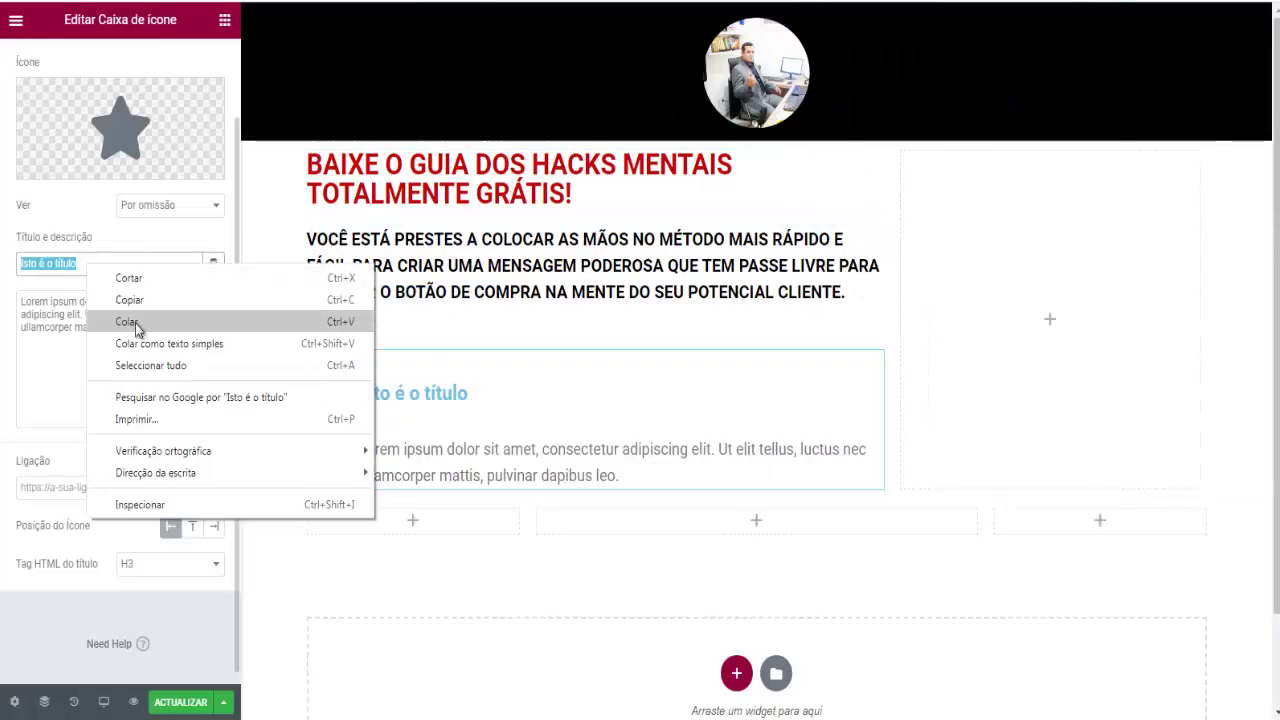
pyautogui.click(136, 324)
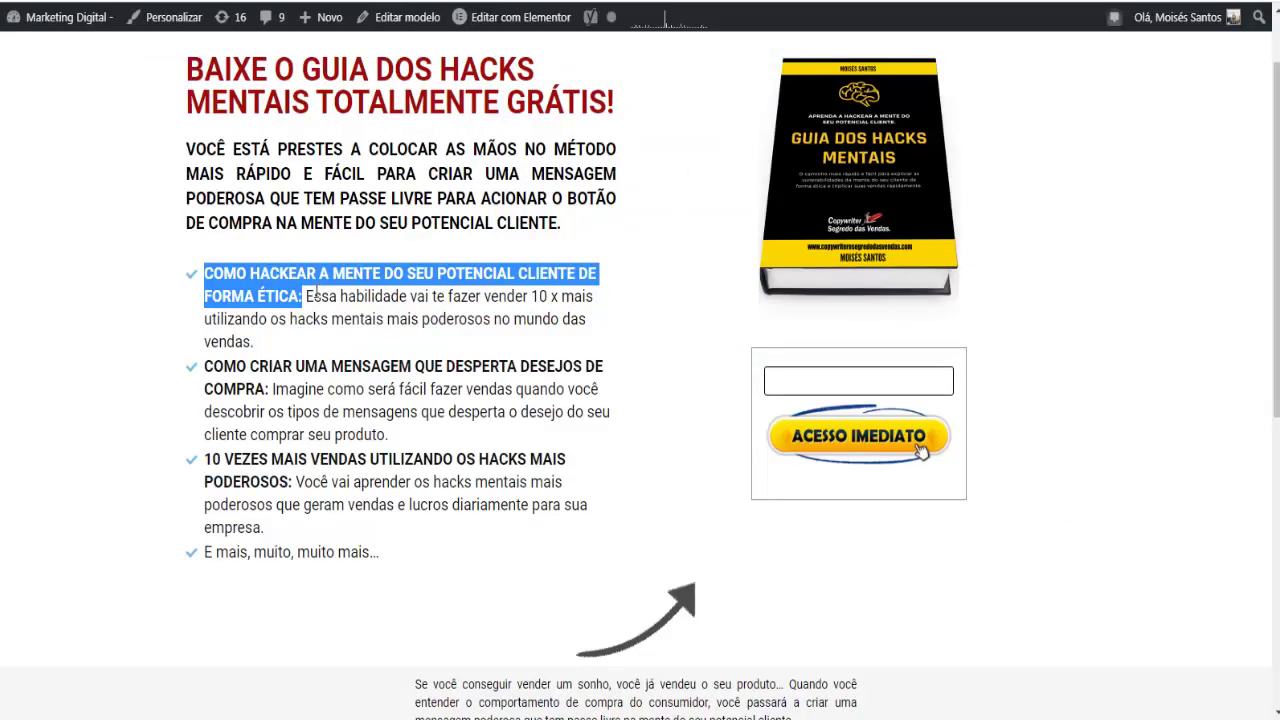
# Replace the icon box's description with the example page's text "Essa habilidade vai te fazer vender 10 x mais utilizando os hacks mentais mais poderosos no mundo das vendas."
pyautogui.moveTo(308, 296); pyautogui.dragTo(305, 347)
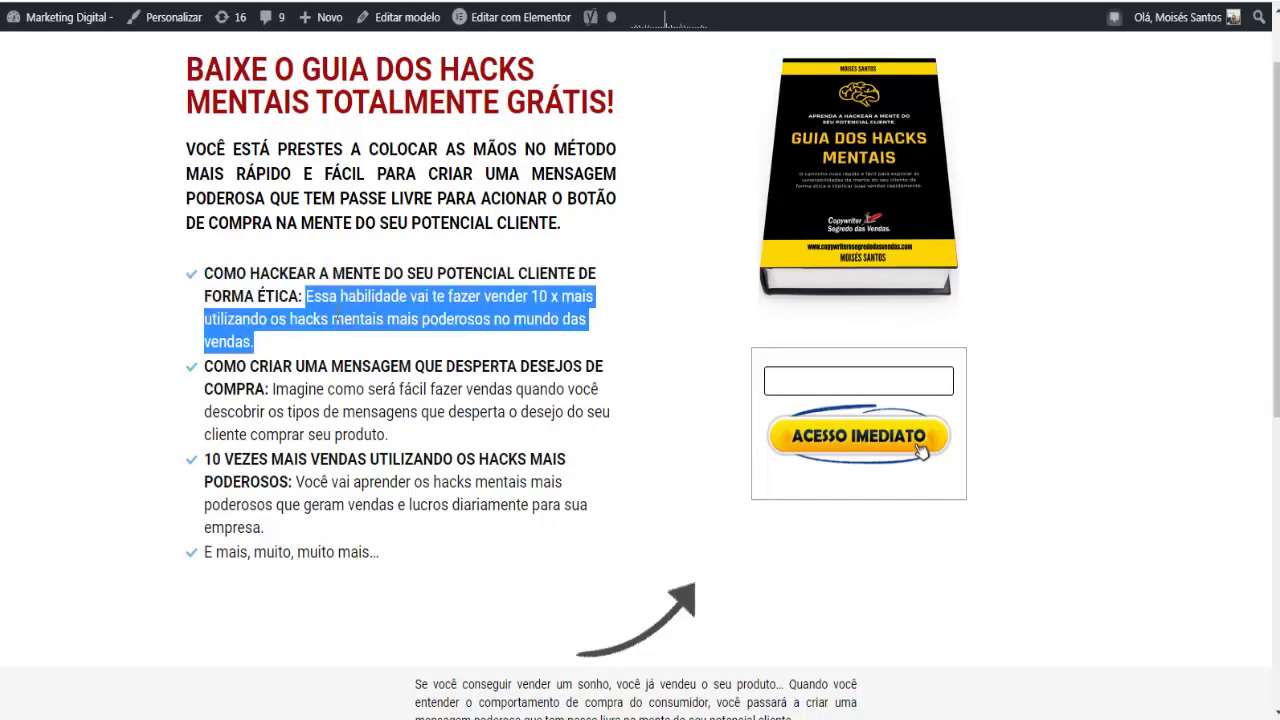
pyautogui.rightClick(337, 318)
pyautogui.click(385, 327)
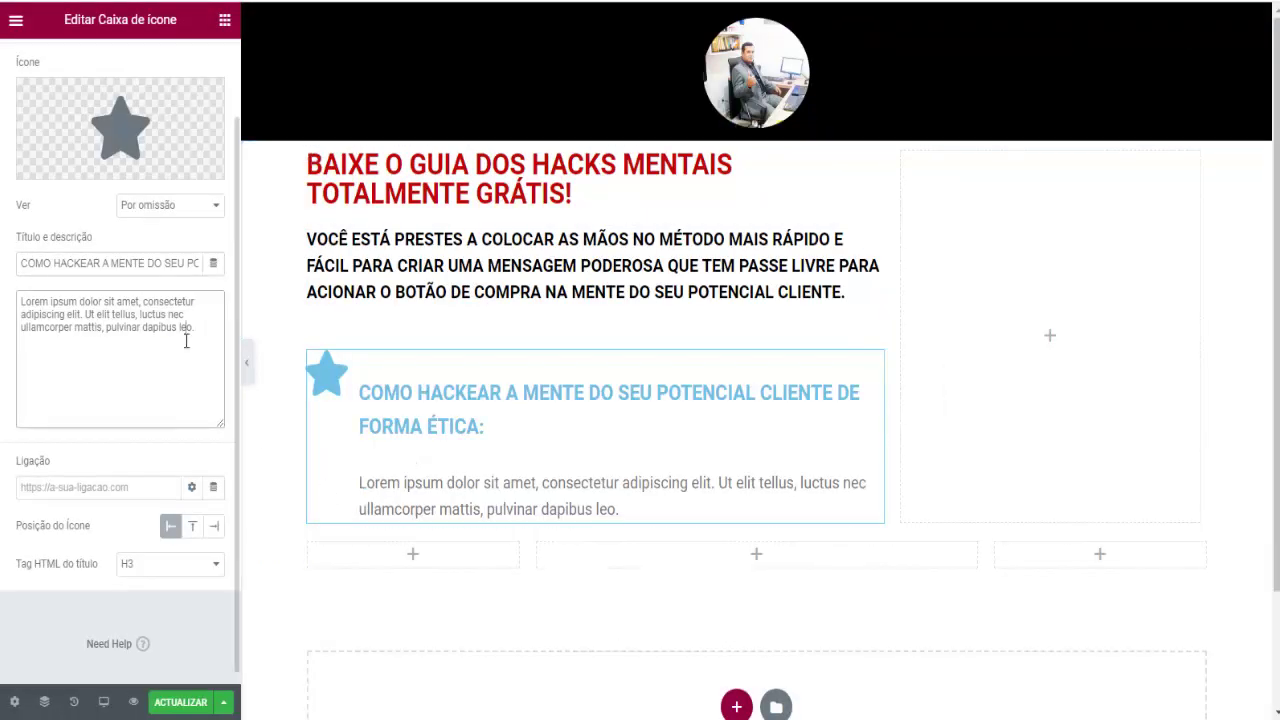
pyautogui.moveTo(195, 328); pyautogui.dragTo(33, 297)
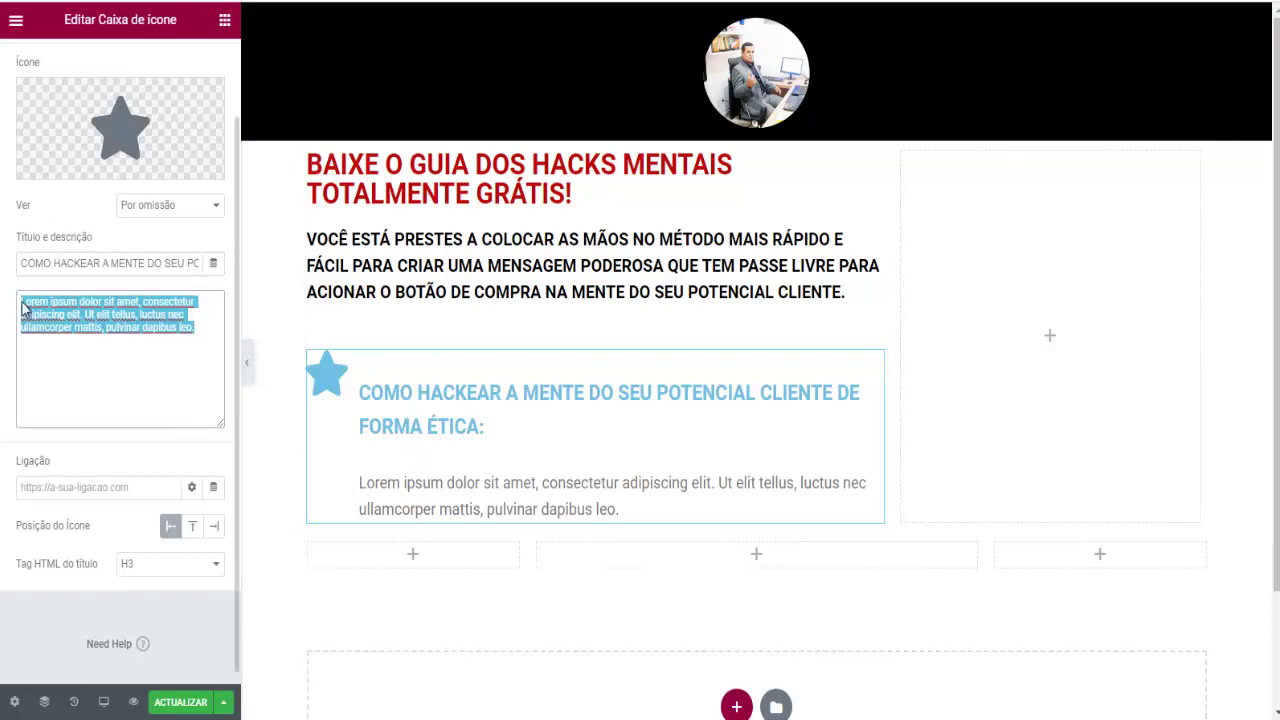
pyautogui.rightClick(25, 310)
pyautogui.click(83, 361)
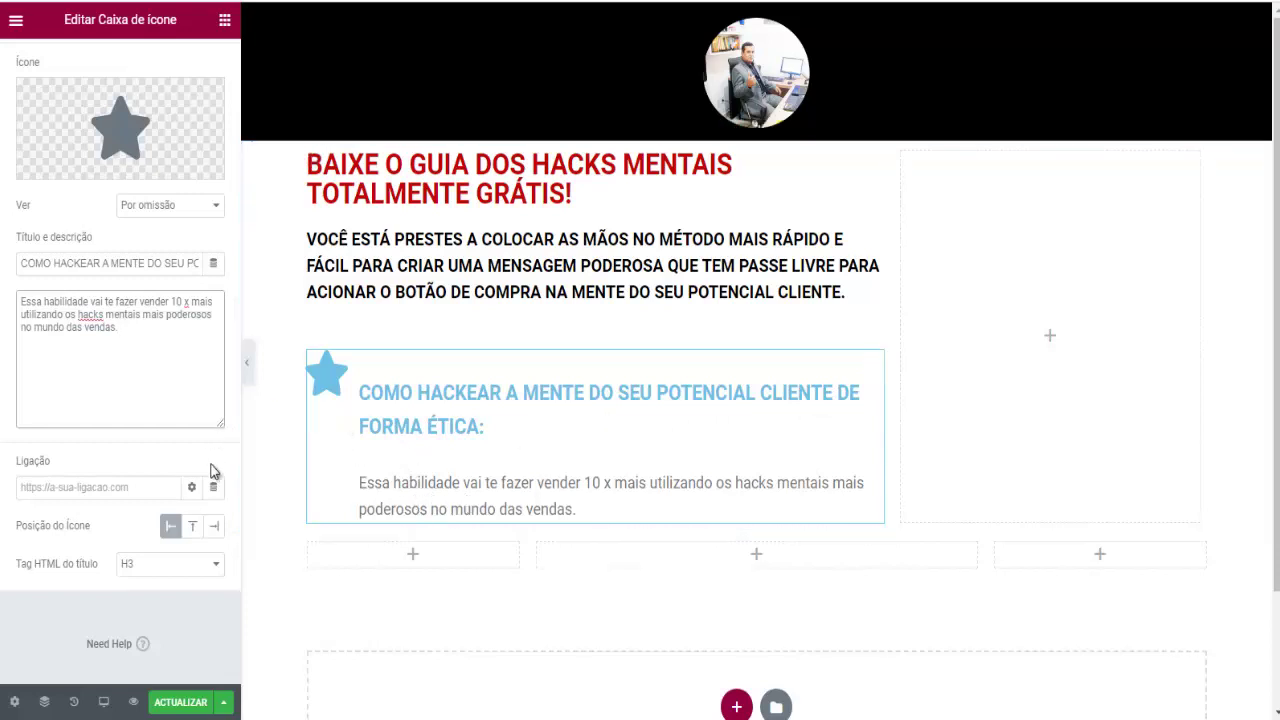
# Set the main colour of the icon box's star icon to black (#000000)
pyautogui.click(322, 381)
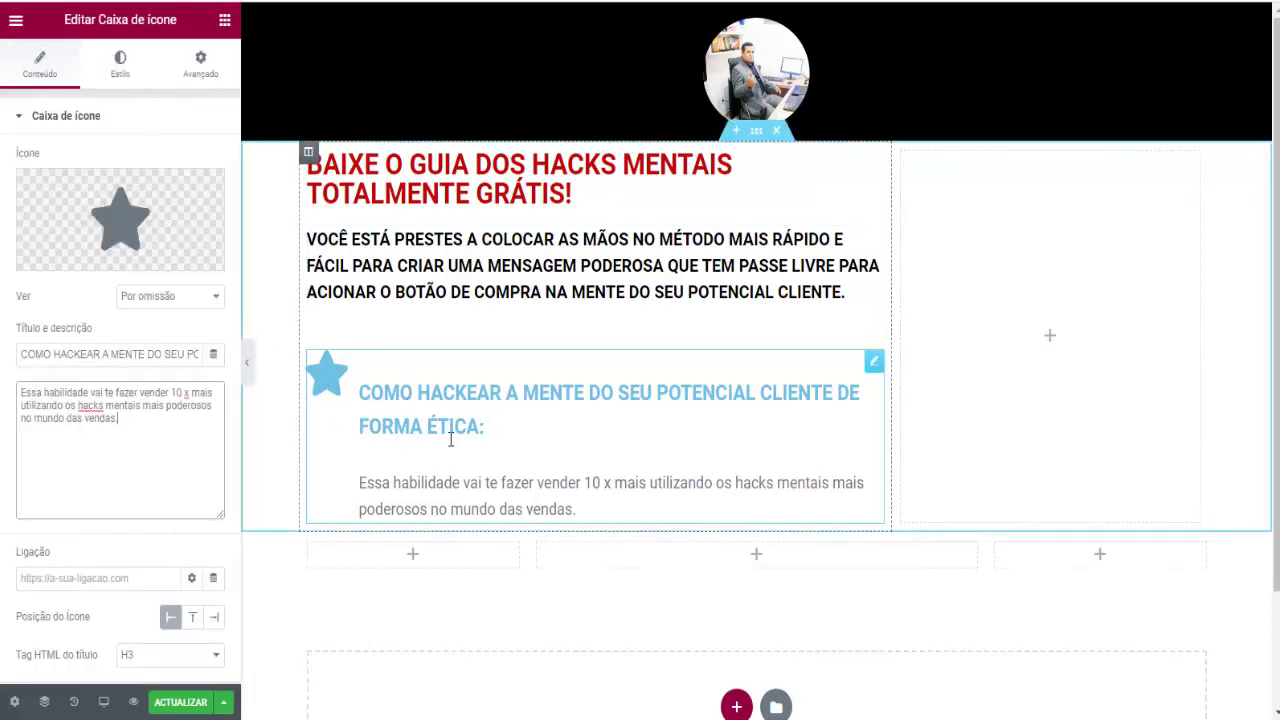
pyautogui.click(120, 64)
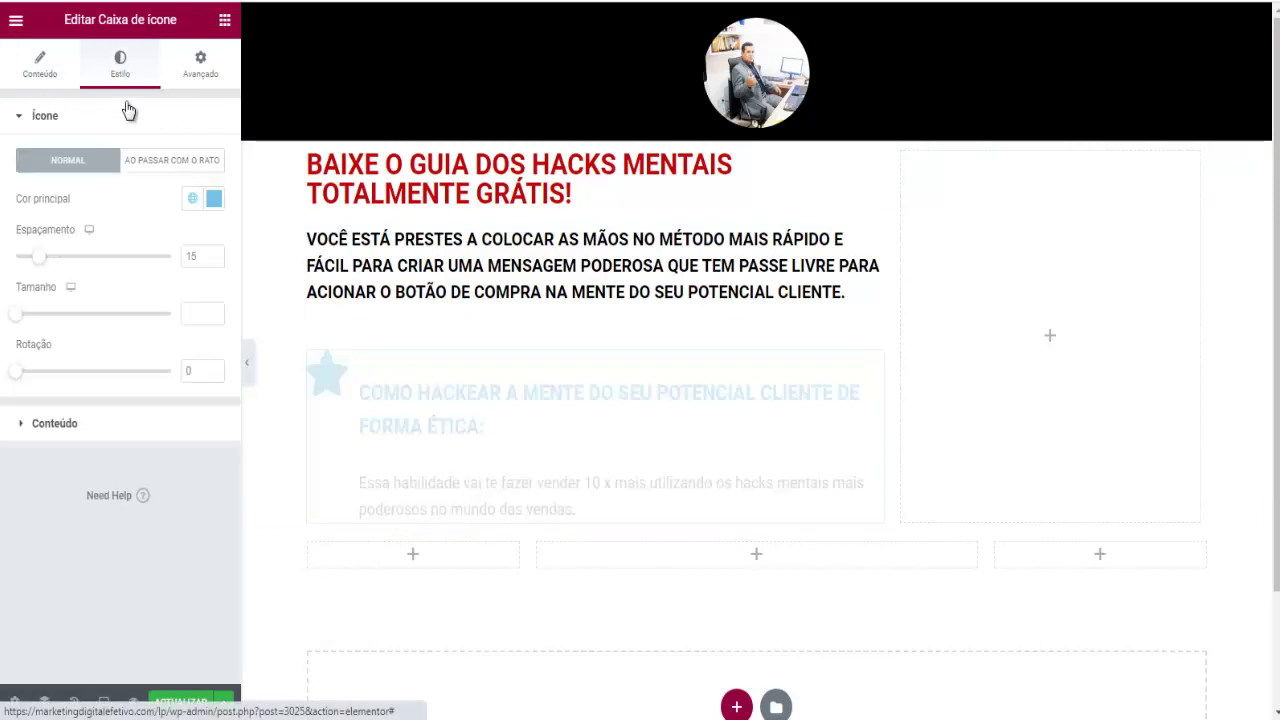
pyautogui.click(214, 199)
pyautogui.moveTo(78, 356); pyautogui.dragTo(6, 449)
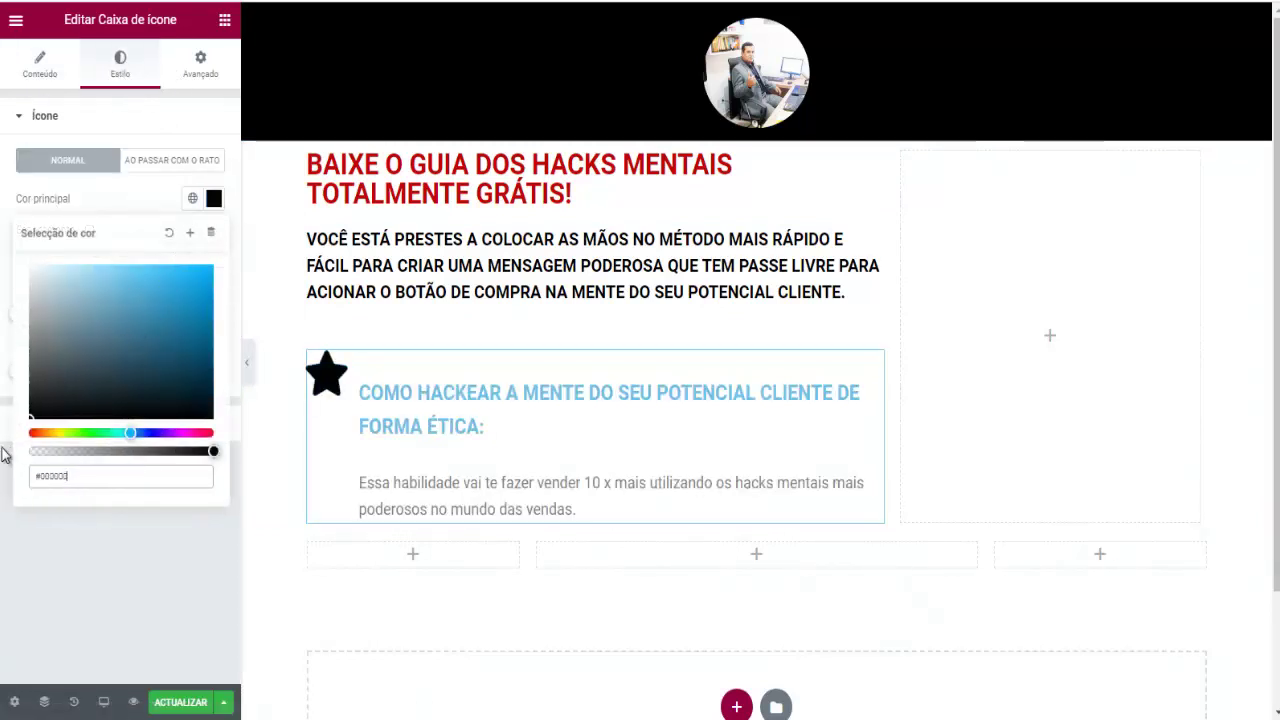
pyautogui.click(155, 197)
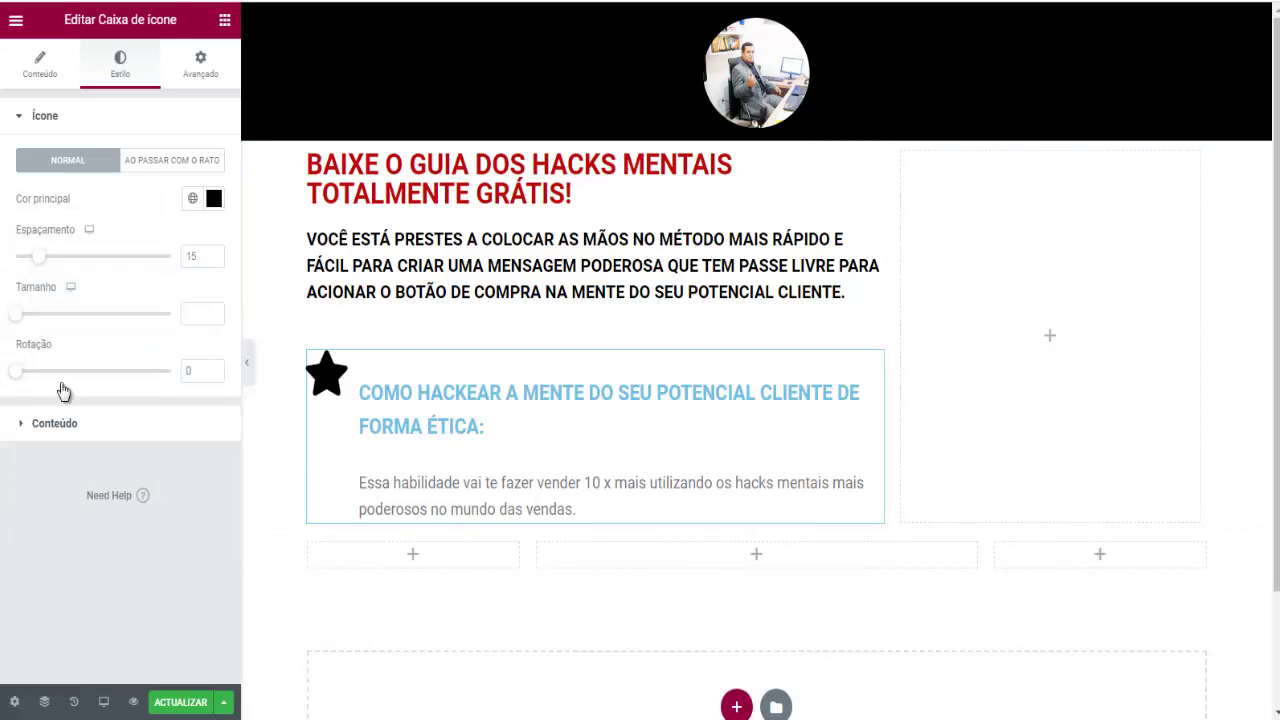
# Set the colour of the icon box's title to black (#000000)
pyautogui.click(33, 424)
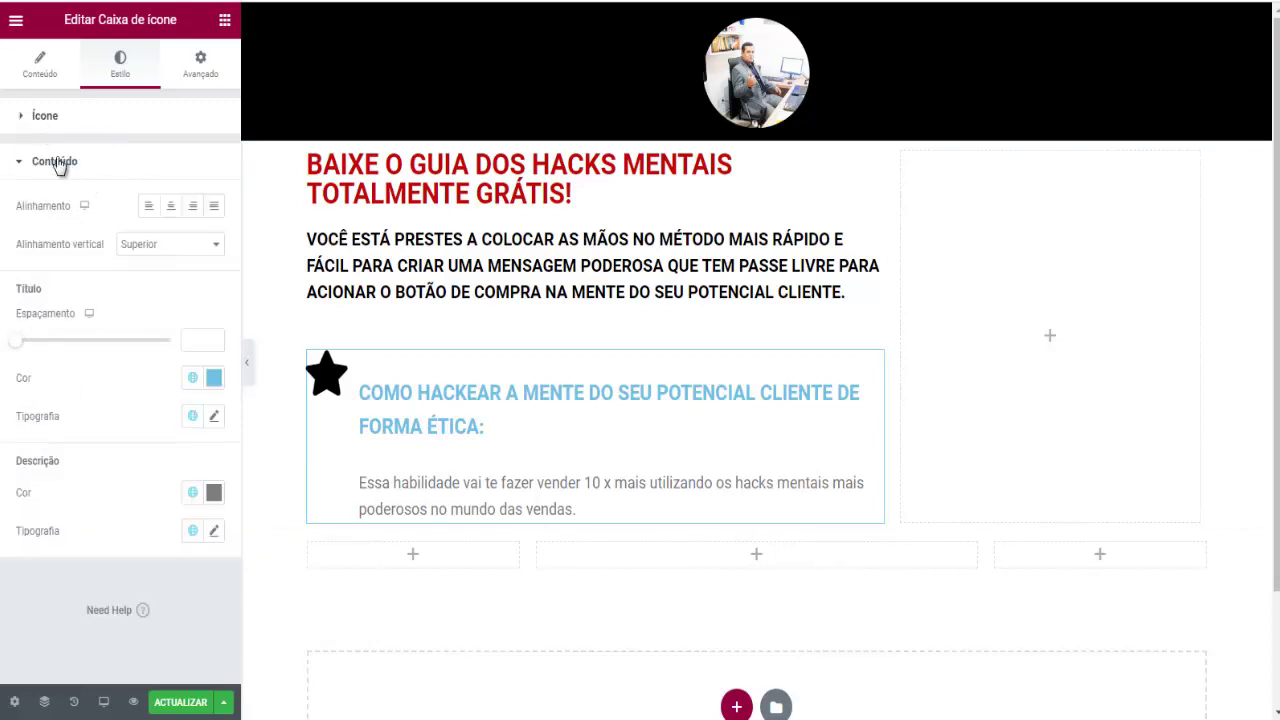
pyautogui.click(214, 380)
pyautogui.moveTo(84, 482); pyautogui.dragTo(30, 598)
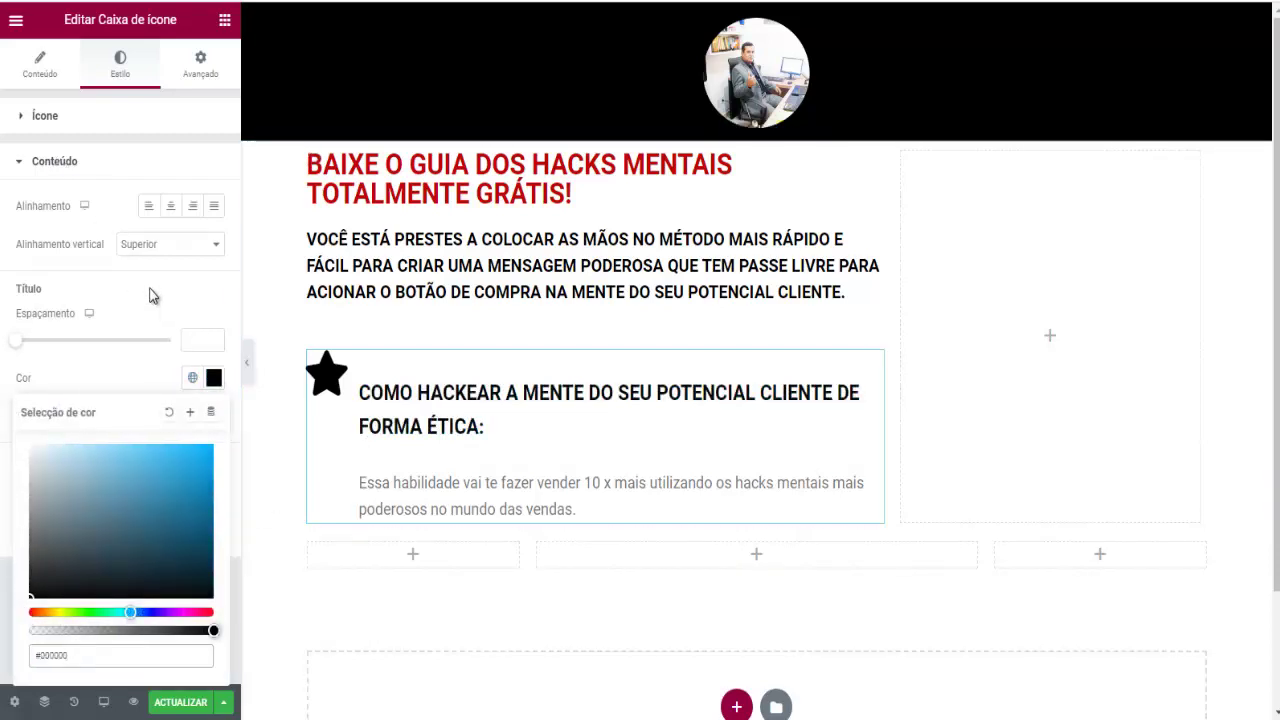
pyautogui.click(186, 370)
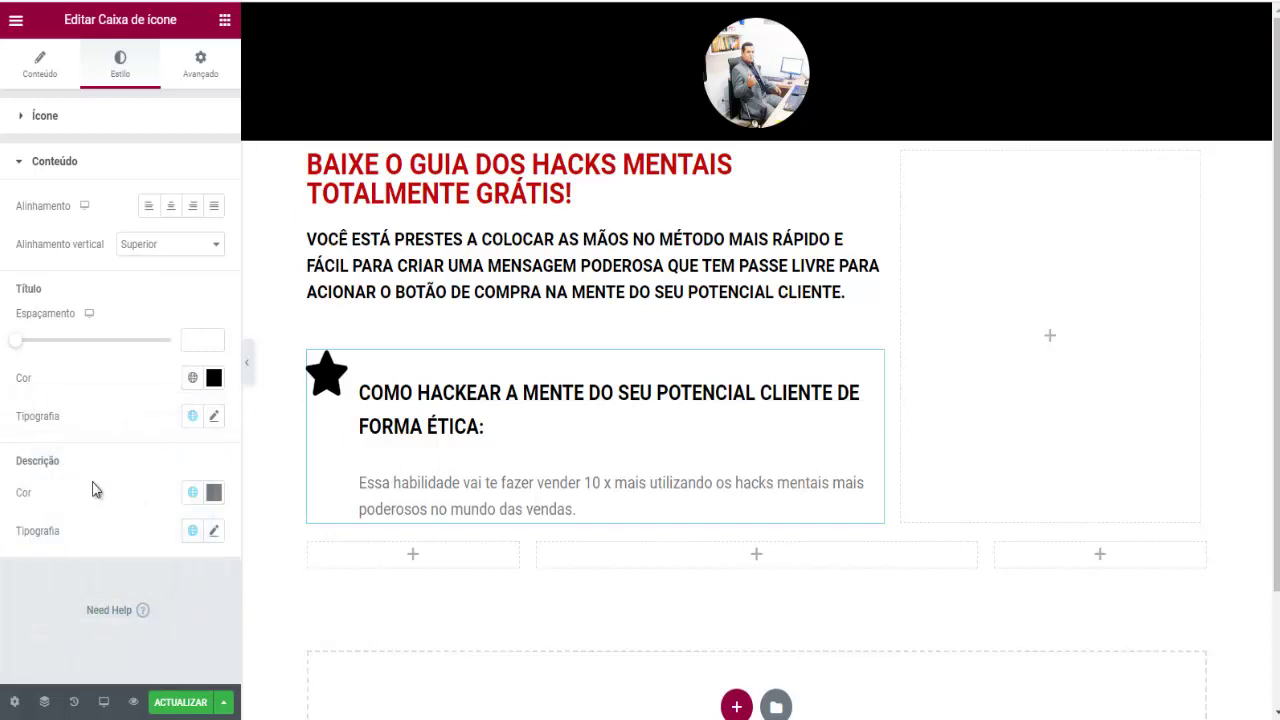
# Set the colour of the icon box's description to black (#000000)
pyautogui.click(212, 495)
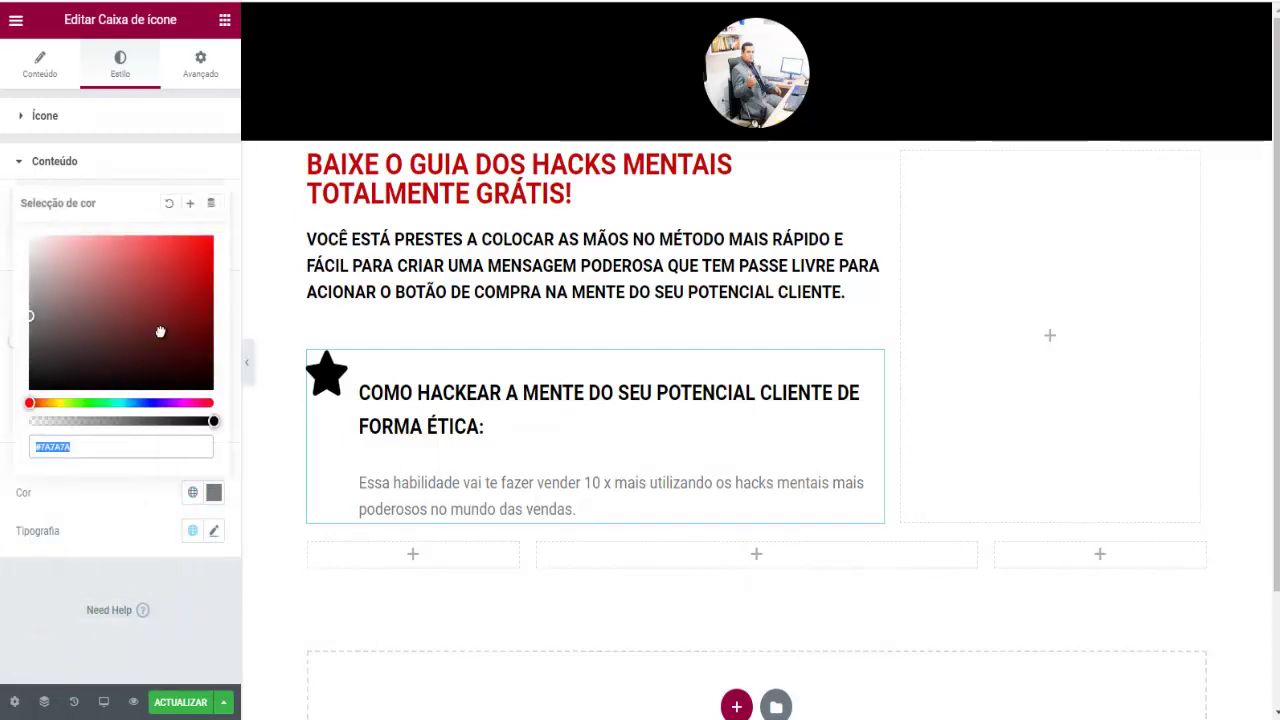
pyautogui.click(205, 254)
pyautogui.moveTo(157, 305); pyautogui.dragTo(8, 412)
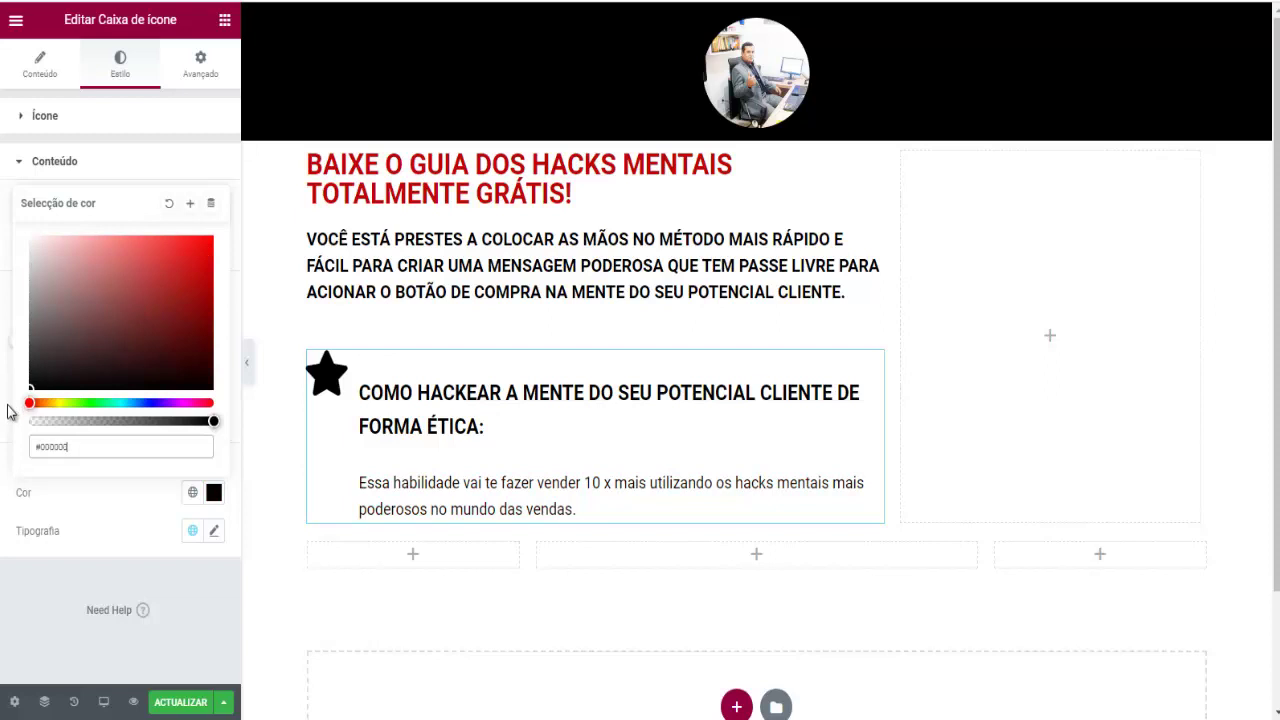
pyautogui.click(117, 520)
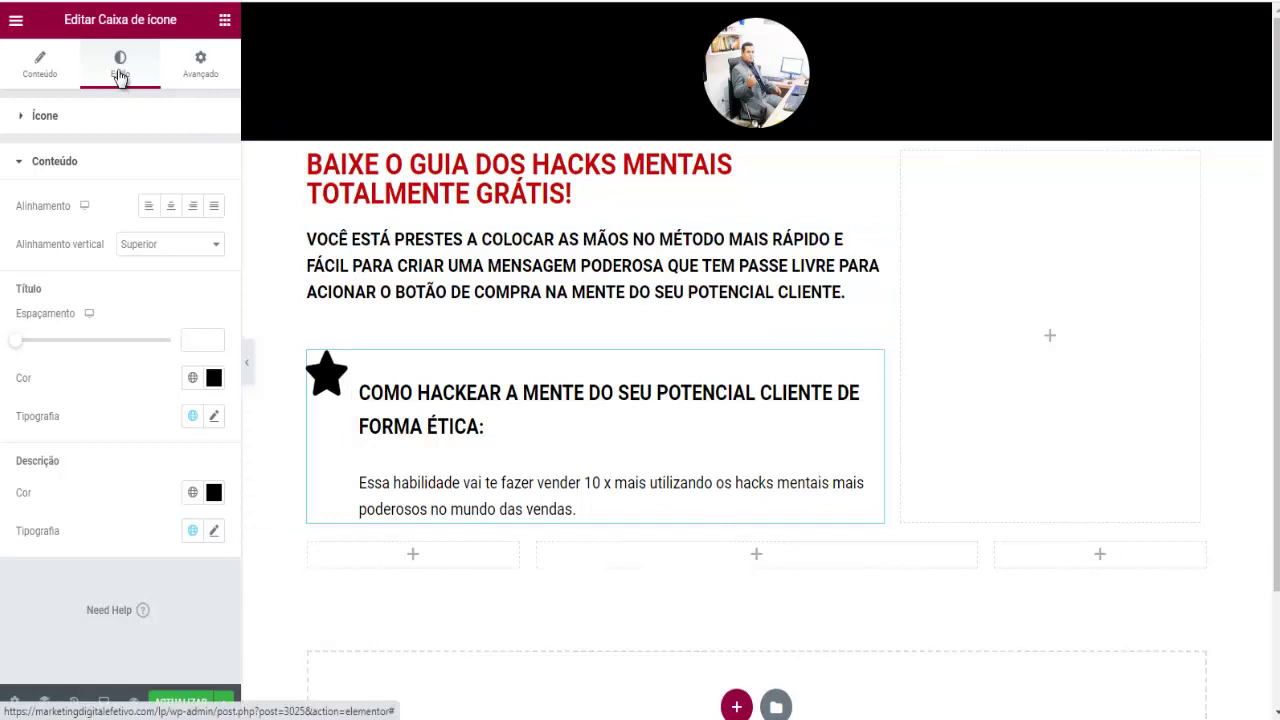
# Try a different size for the icon box's star icon and clear the size value again
pyautogui.click(225, 20)
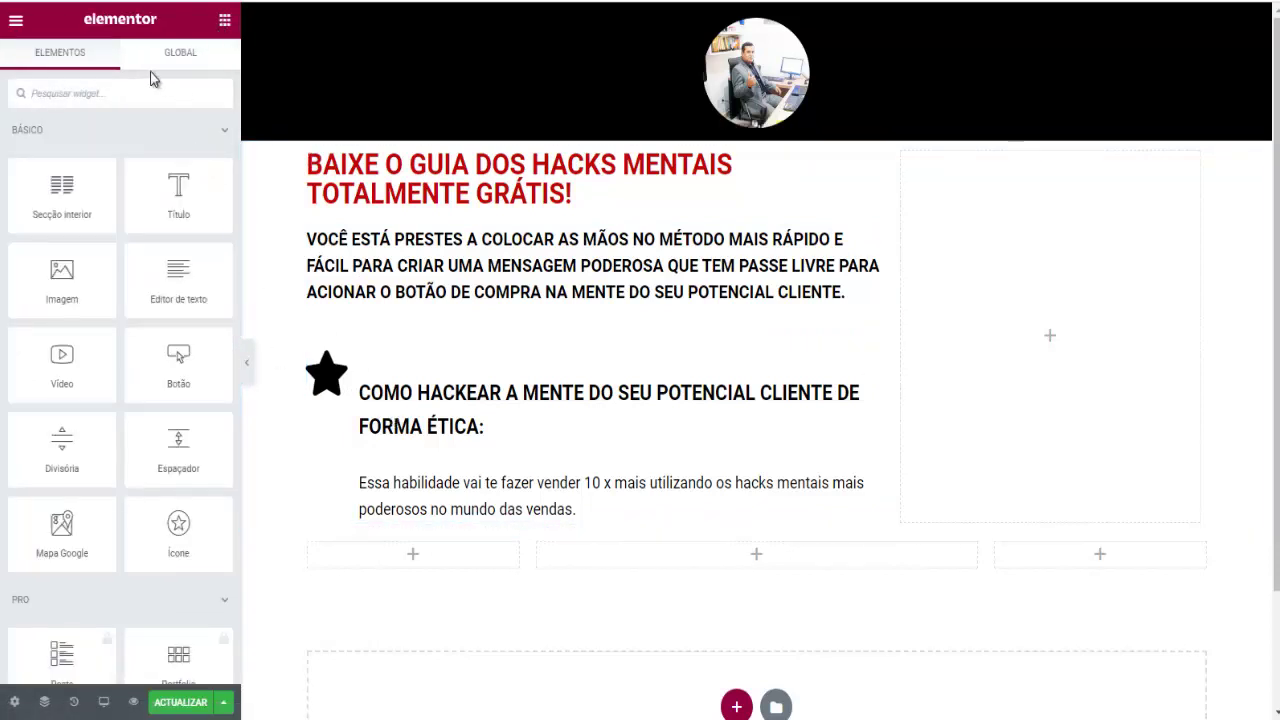
pyautogui.click(420, 422)
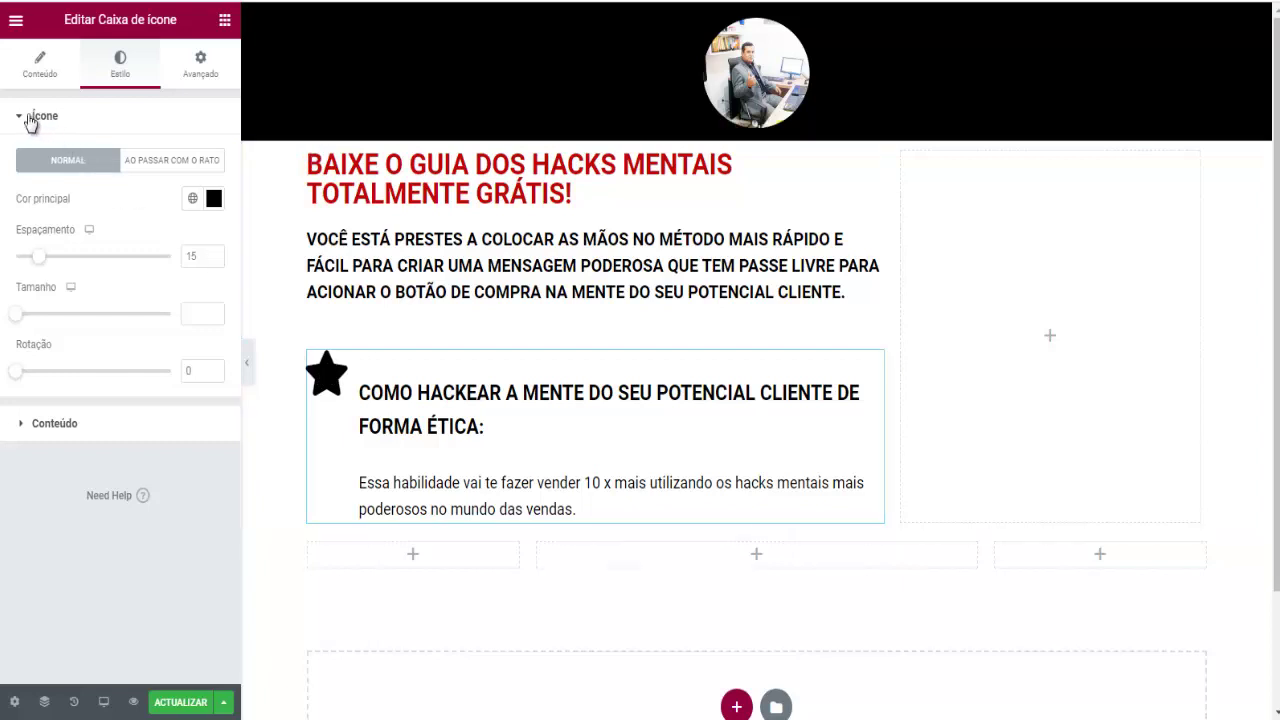
pyautogui.click(213, 312)
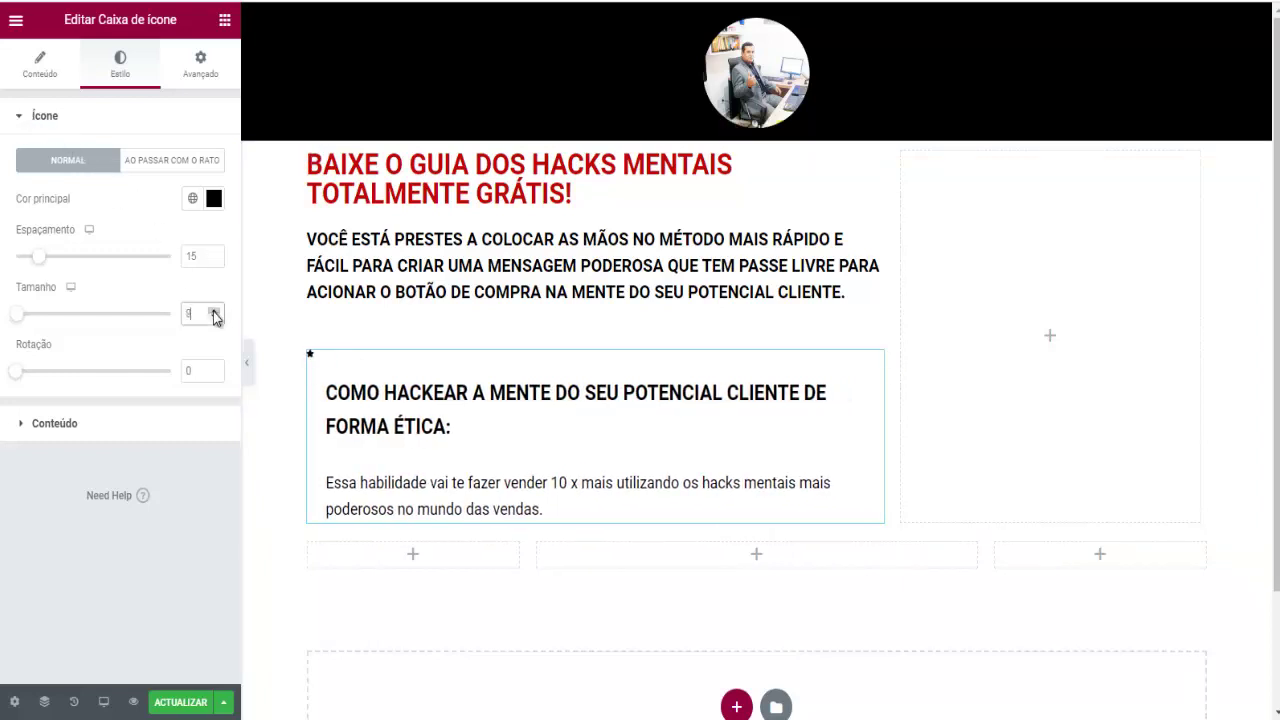
pyautogui.moveTo(213, 311); pyautogui.dragTo(213, 311)
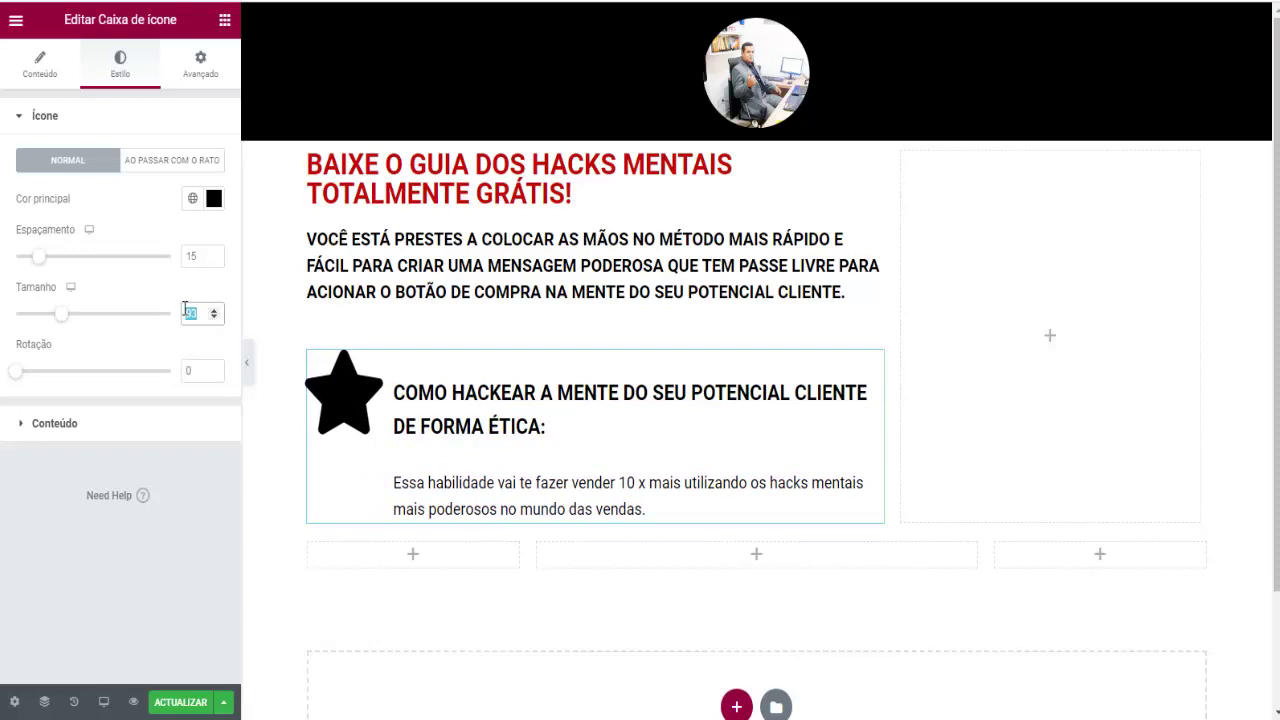
pyautogui.press('BackSpace')
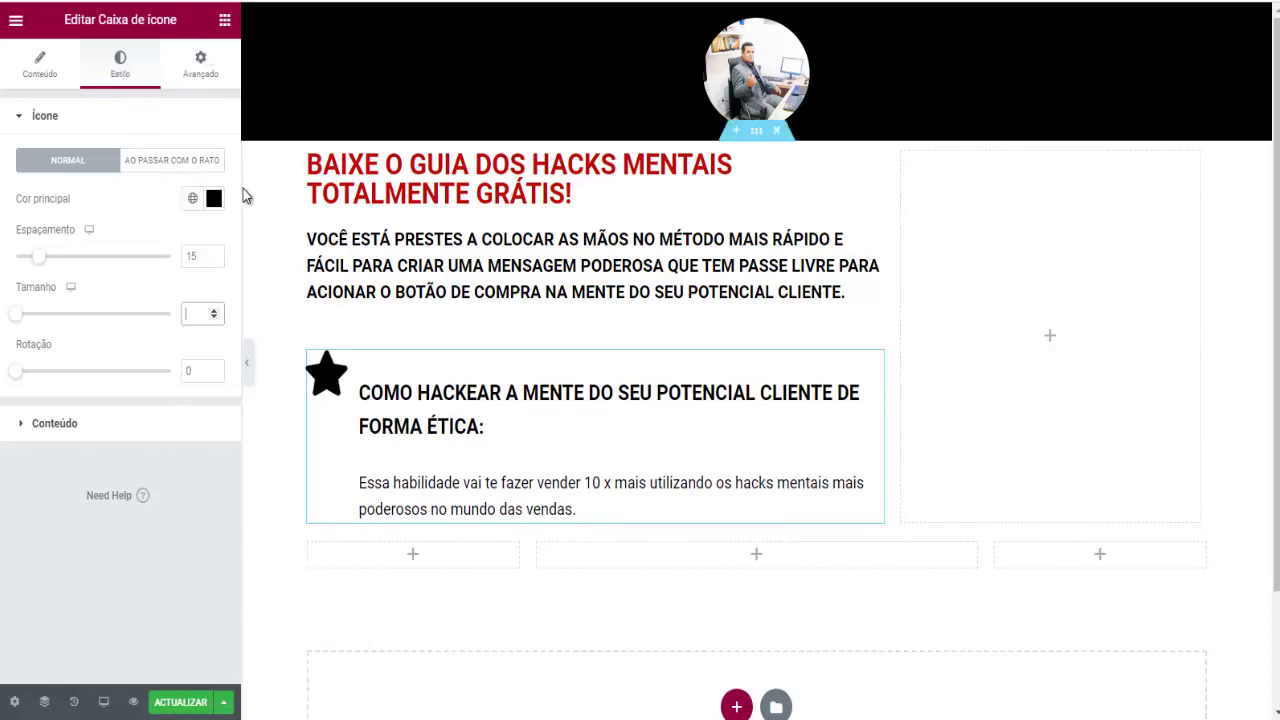
# Add an icon list widget (Lista de ícones) directly below the icon box
pyautogui.click(224, 22)
pyautogui.scroll(-15, 150, 453)
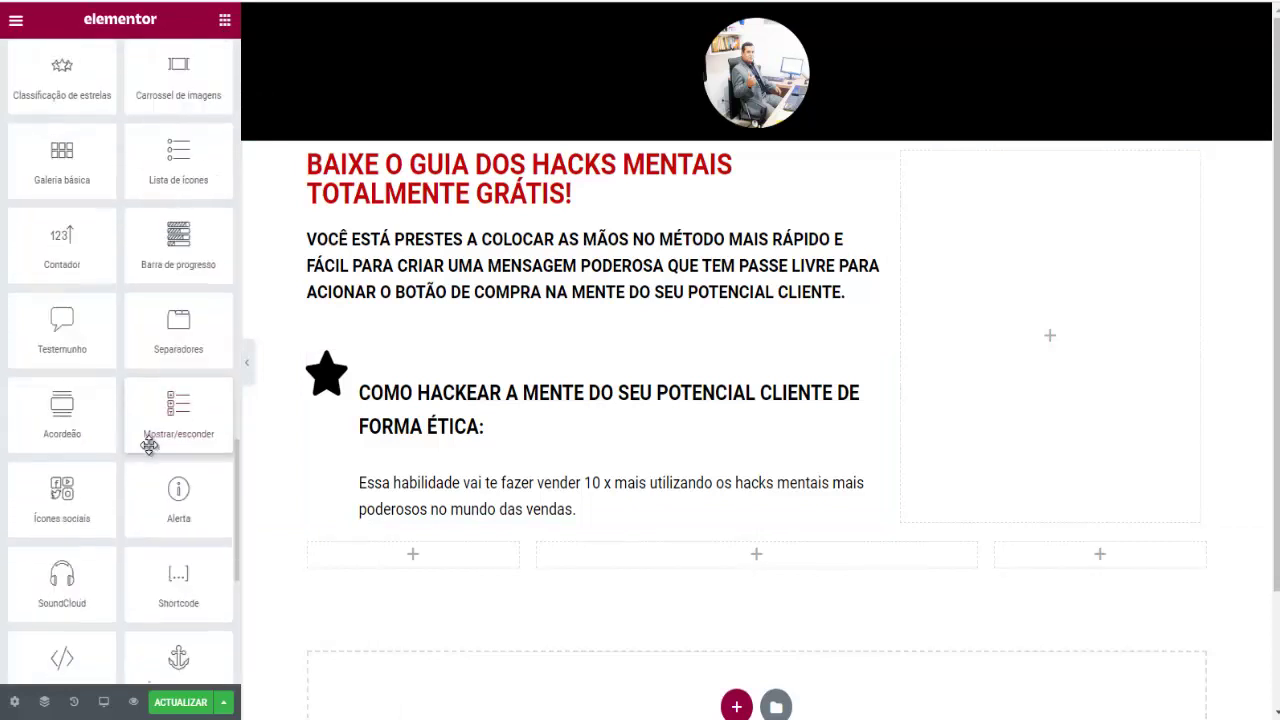
pyautogui.scroll(1, 140, 400)
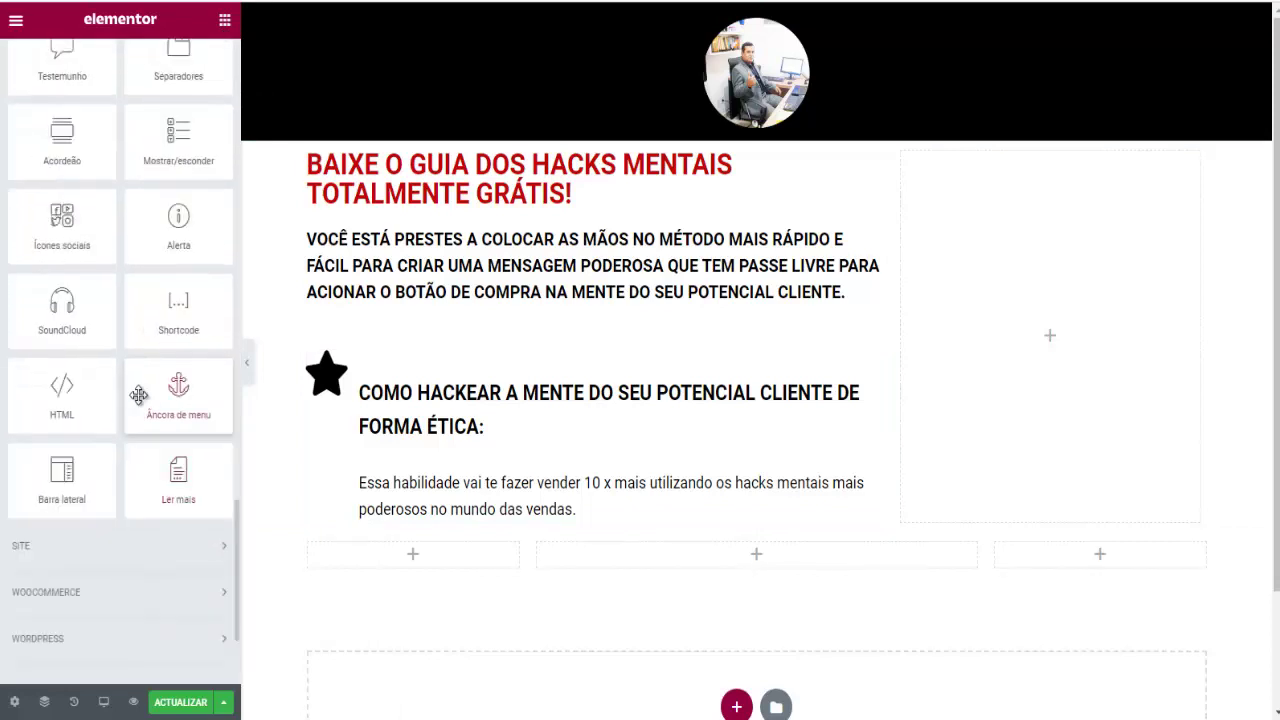
pyautogui.scroll(2, 150, 245)
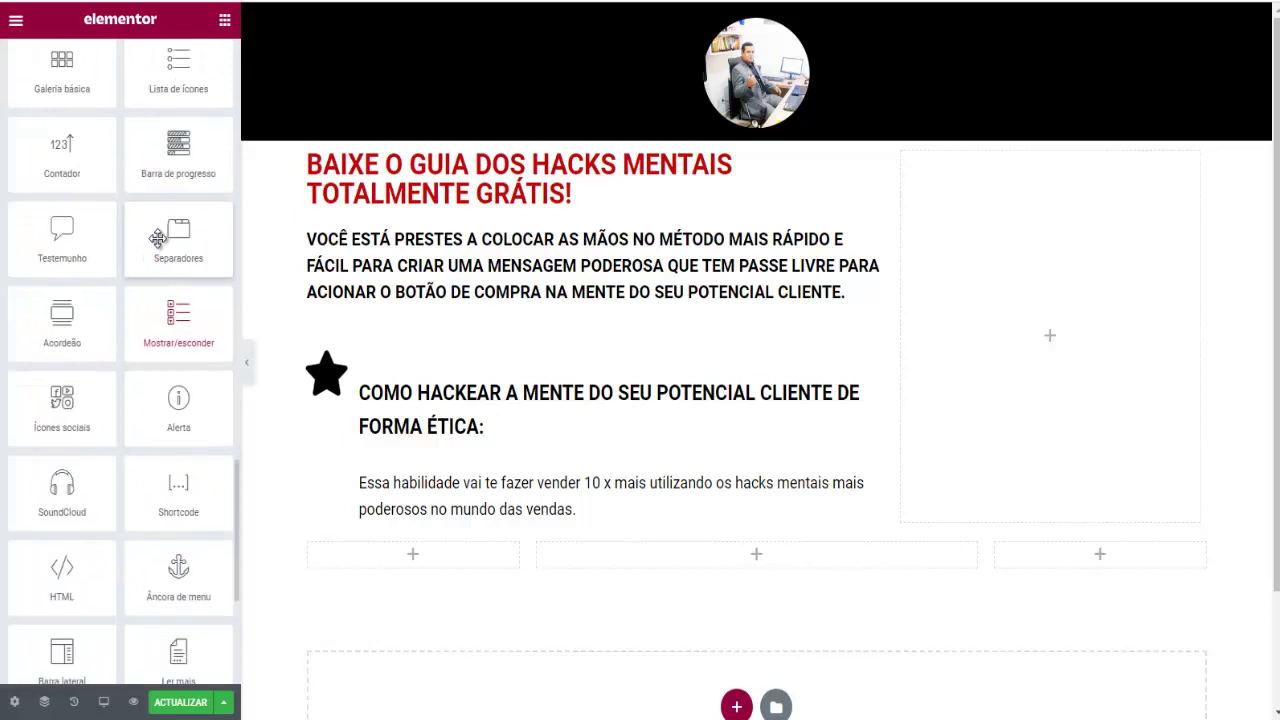
pyautogui.scroll(1, 124, 362)
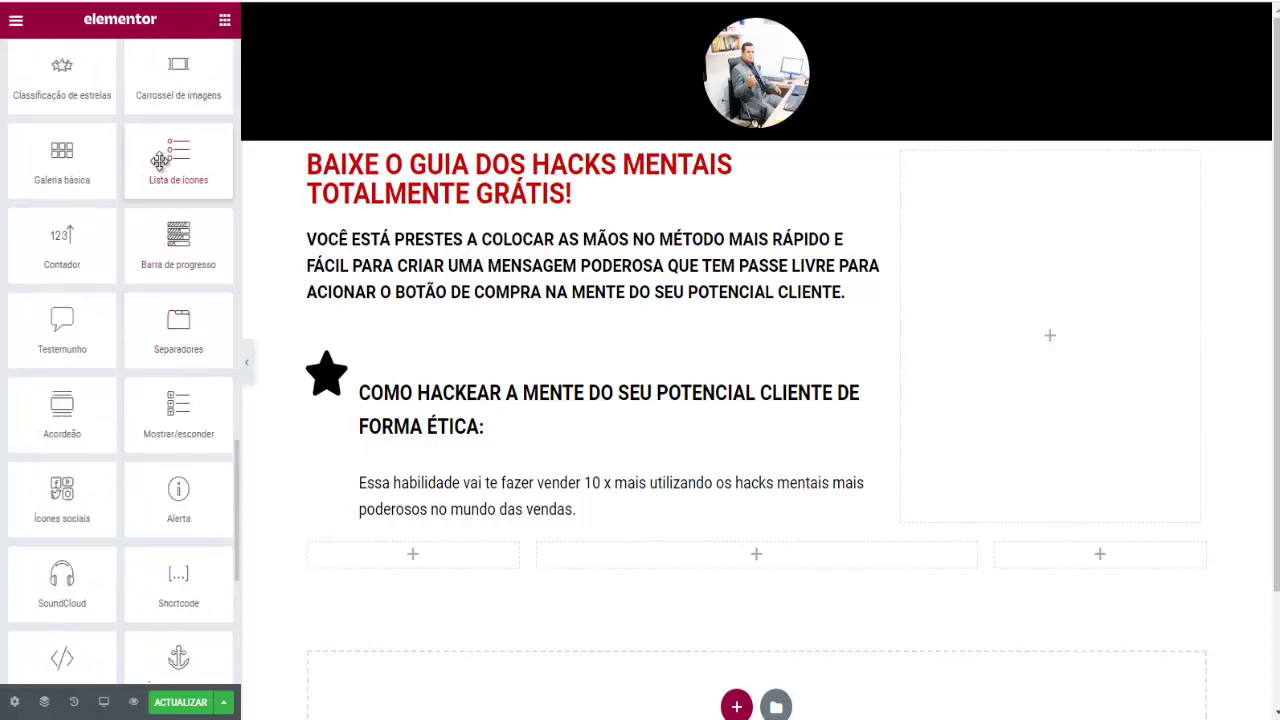
pyautogui.moveTo(160, 160); pyautogui.dragTo(340, 500)
pyautogui.scroll(-2, 257, 440)
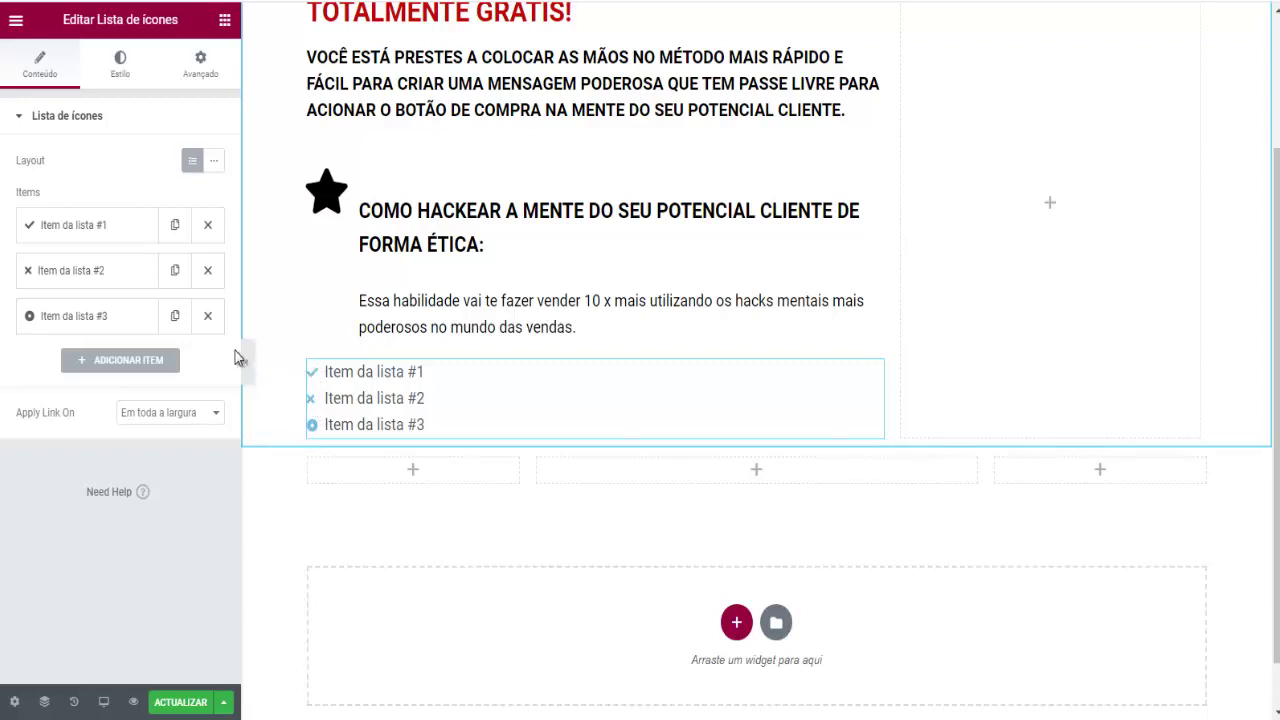
# Remove the second and third default list items and duplicate the first one to get three checkmark items
pyautogui.click(208, 317)
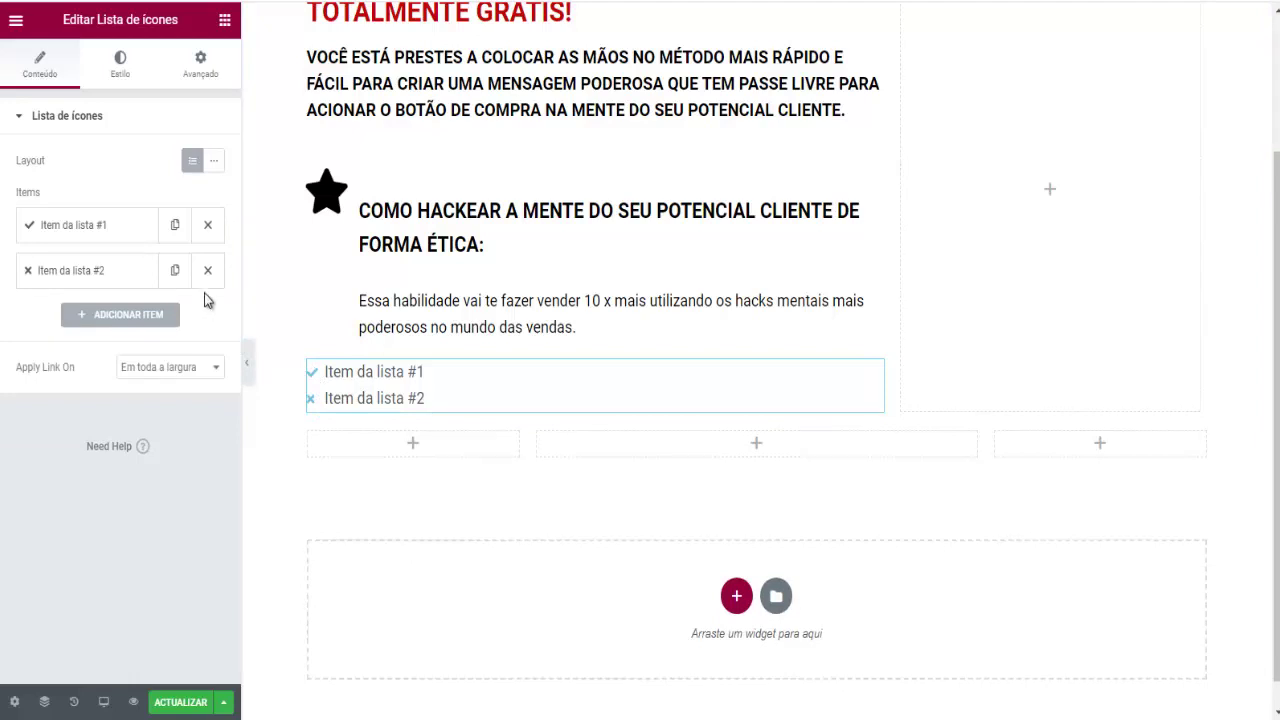
pyautogui.click(208, 272)
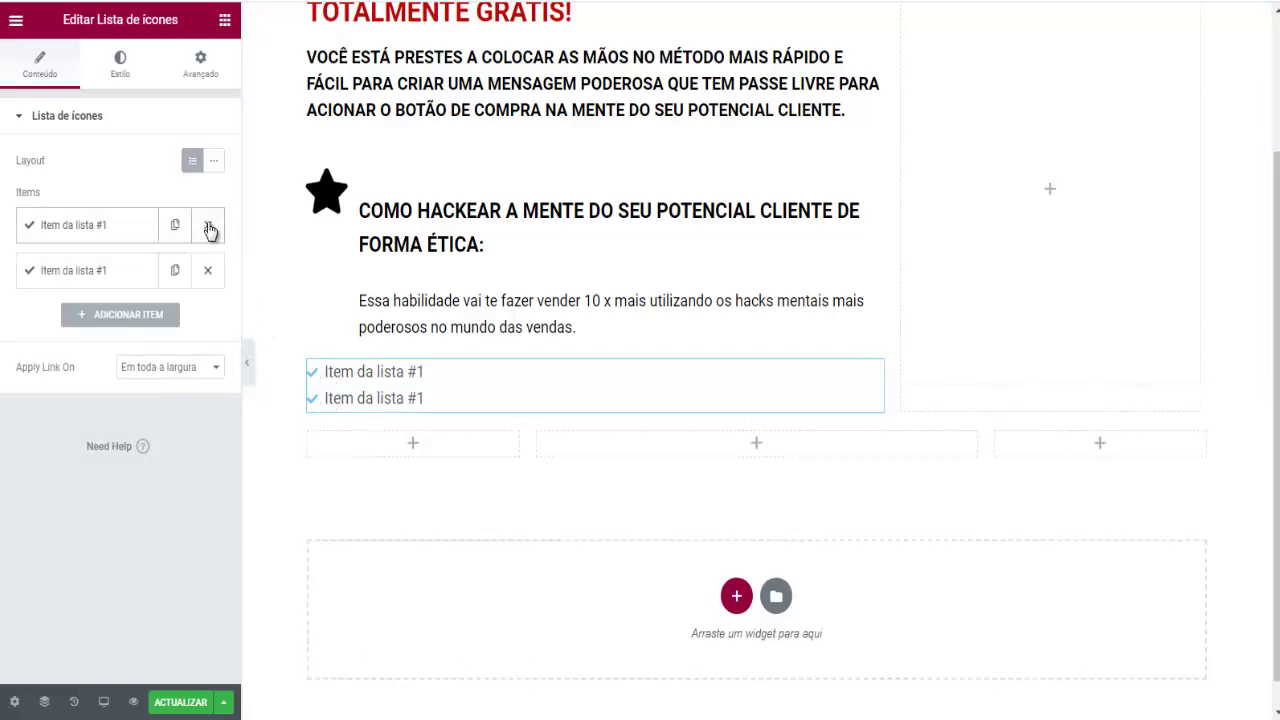
pyautogui.click(176, 271)
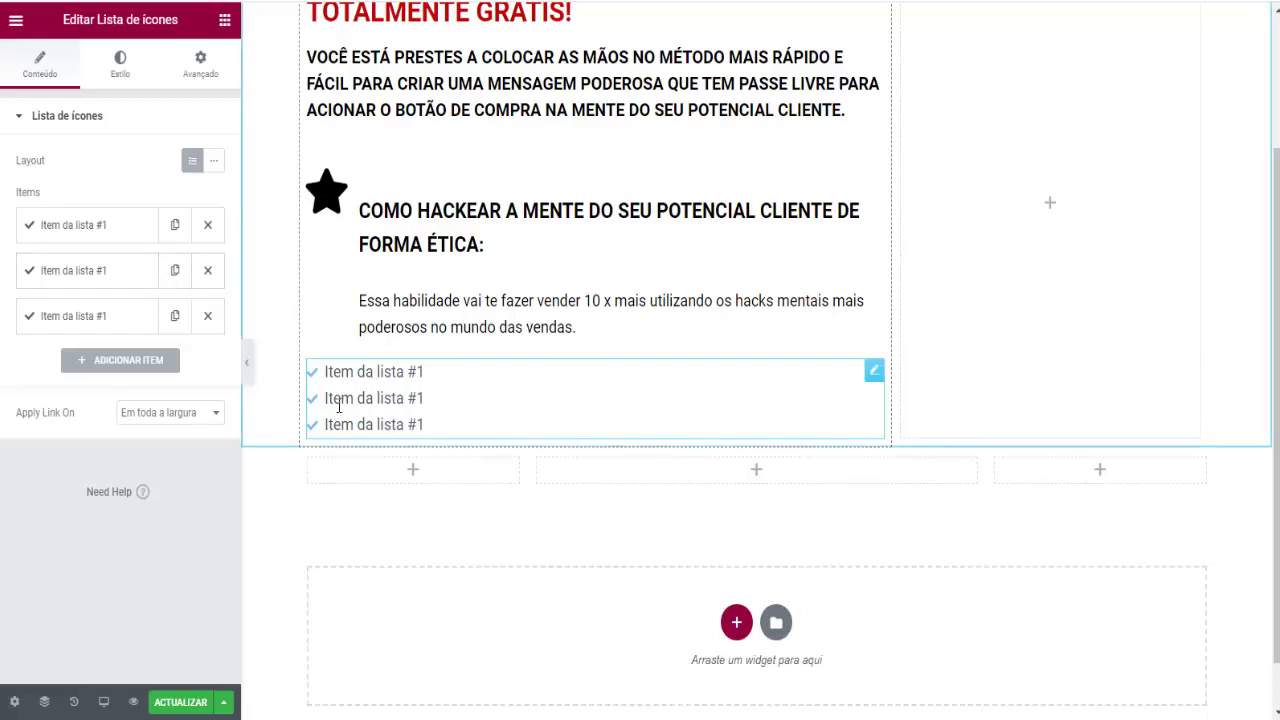
# Replace the first list item's text with "Essa habilidade vai te fazer vender 10 x mais utilizando os hacks mentais mais poderosos no mundo das vendas."
pyautogui.click(75, 229)
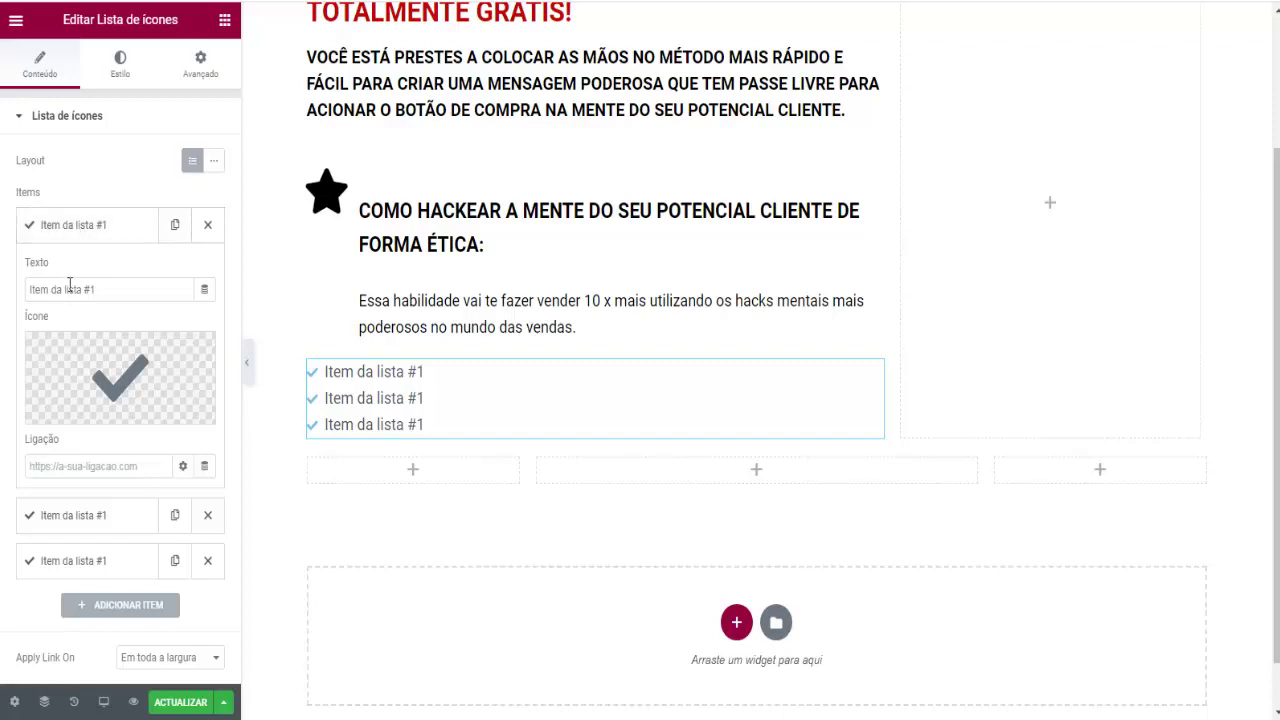
pyautogui.moveTo(103, 289); pyautogui.dragTo(27, 297)
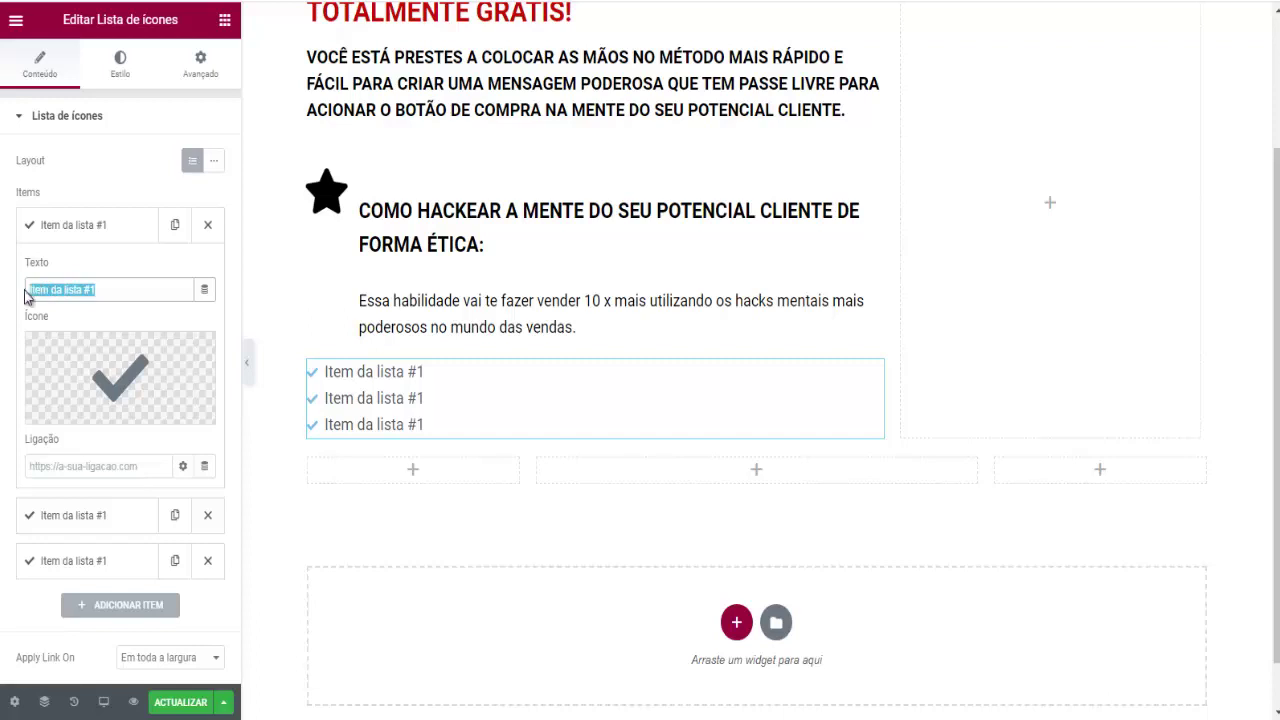
pyautogui.moveTo(358, 212); pyautogui.dragTo(478, 244)
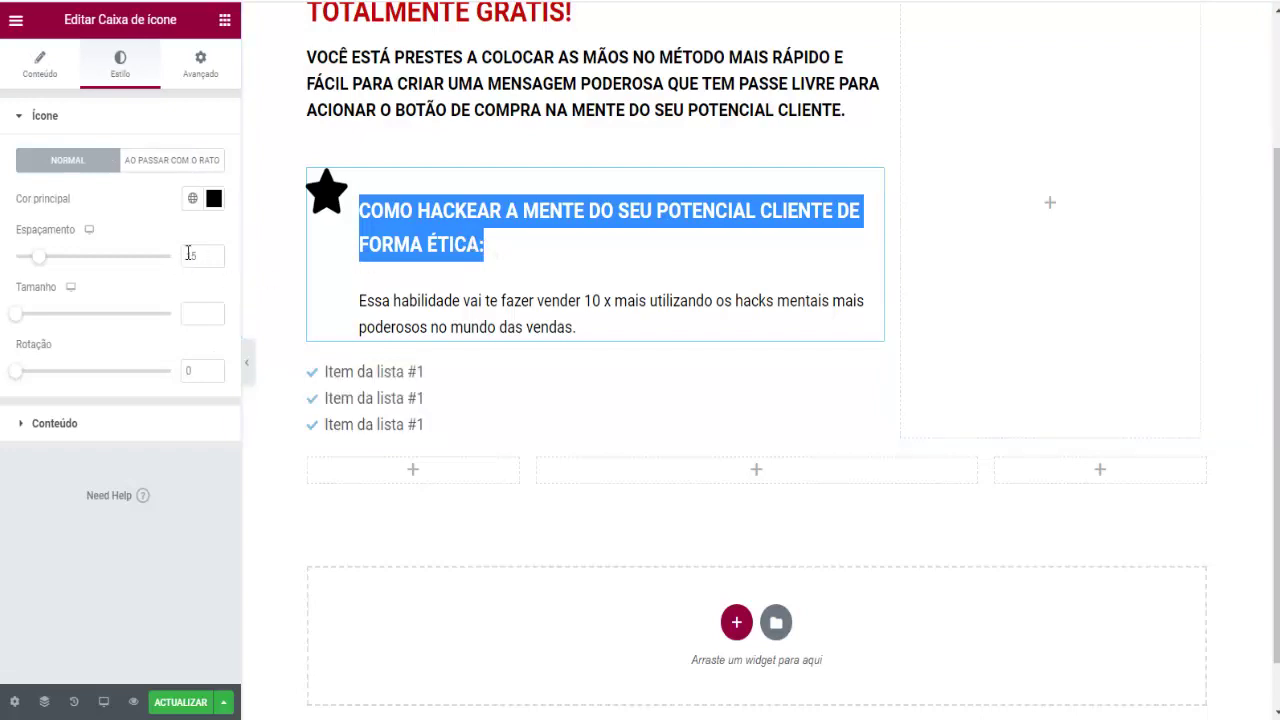
pyautogui.click(48, 70)
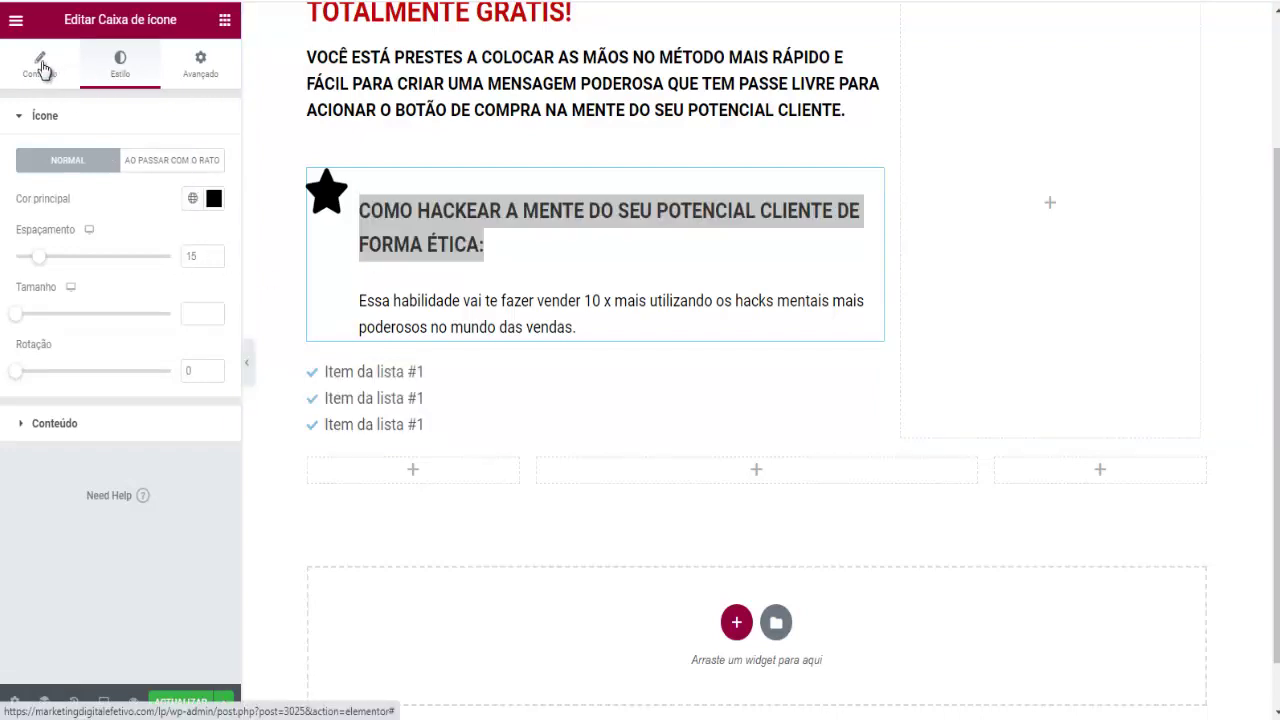
pyautogui.click(314, 378)
pyautogui.click(76, 228)
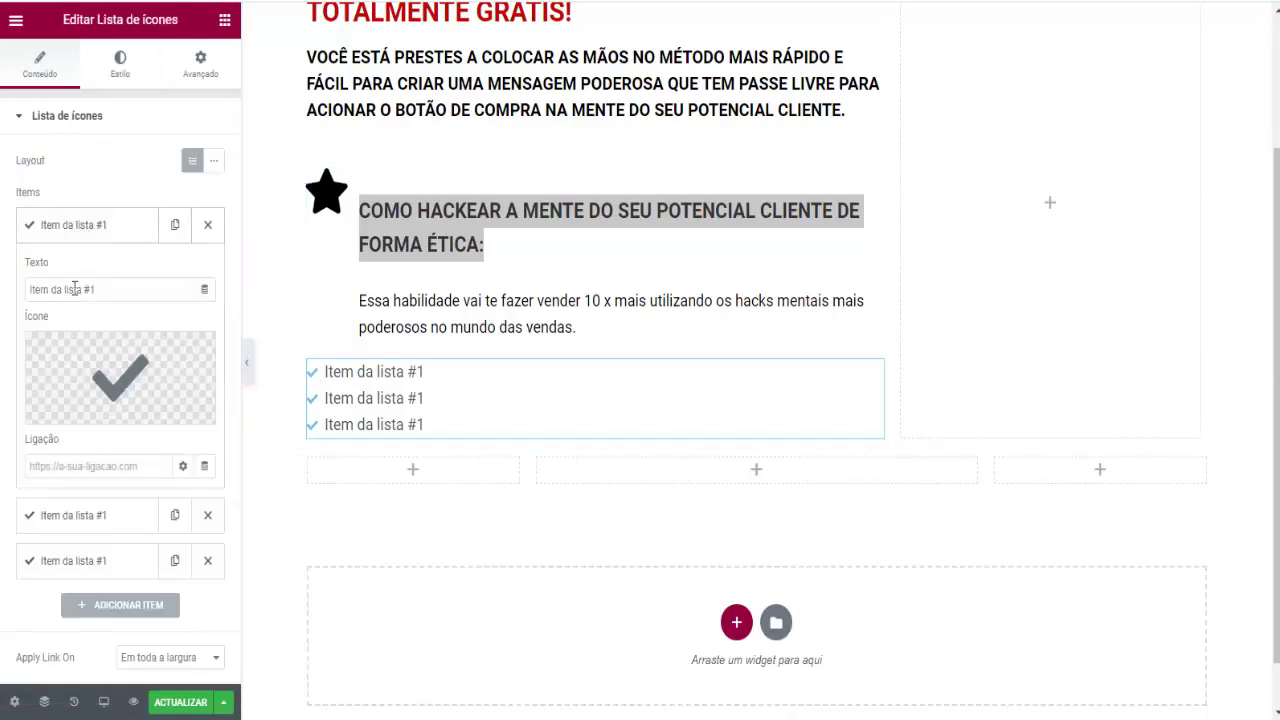
pyautogui.moveTo(97, 289); pyautogui.dragTo(36, 288)
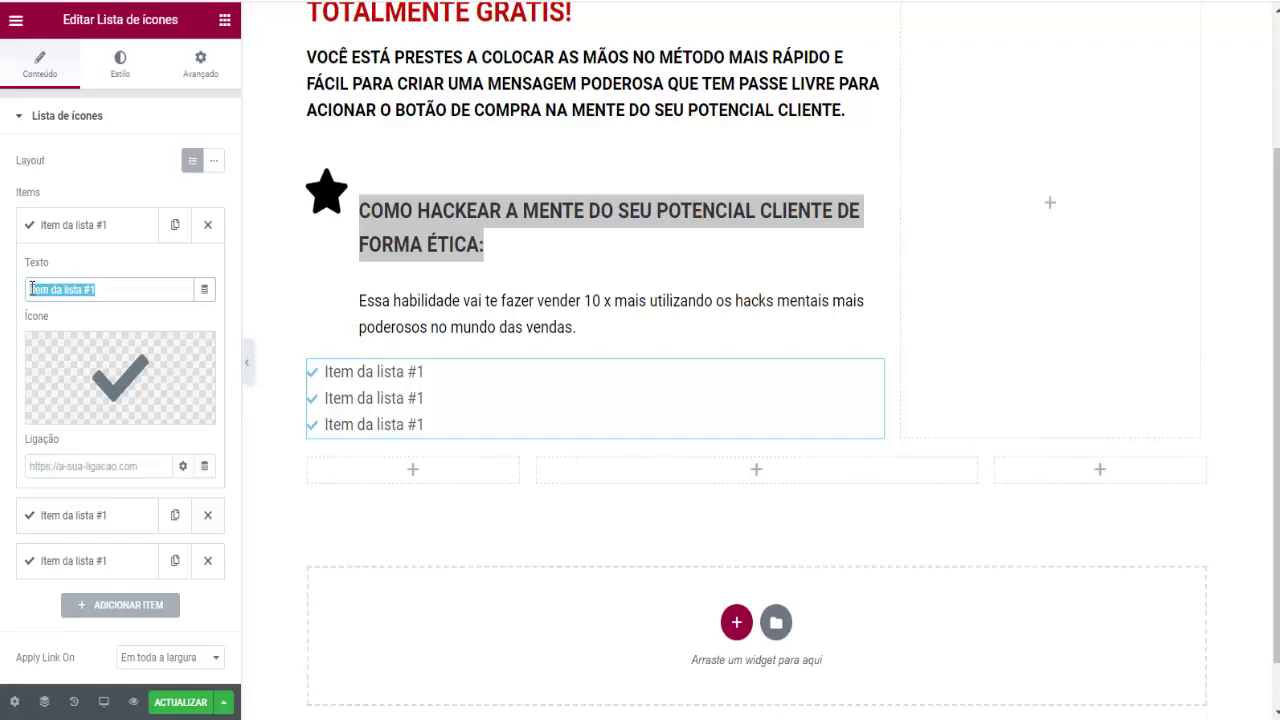
pyautogui.write('Essa habilidade vai te fazer vender 10 x mais utilizando os hacks mentais mais poderosos no mundo das vendas.')
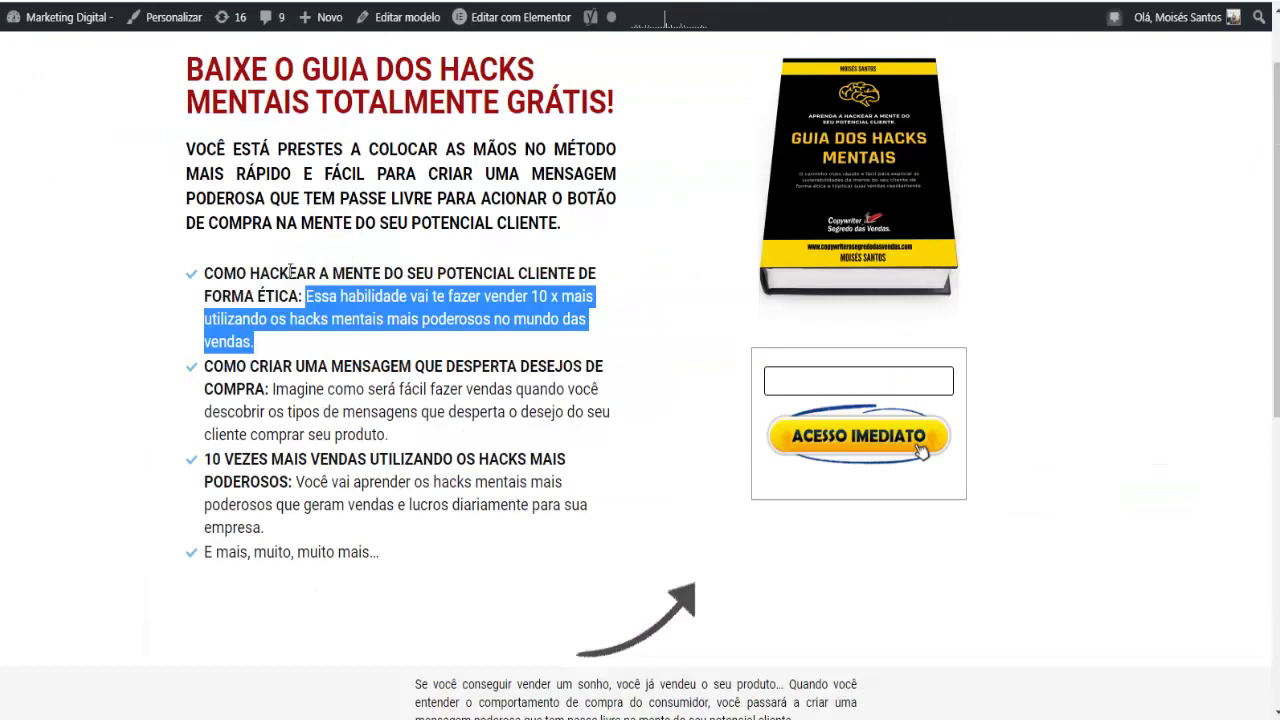
# Replace the first list item's text with "COMO HACKEAR A MENTE DO SEU POTENCIAL CLIENTE DE FORMA ÉTICA:" copied from the example page
pyautogui.click(296, 282)
pyautogui.moveTo(301, 296); pyautogui.dragTo(204, 274)
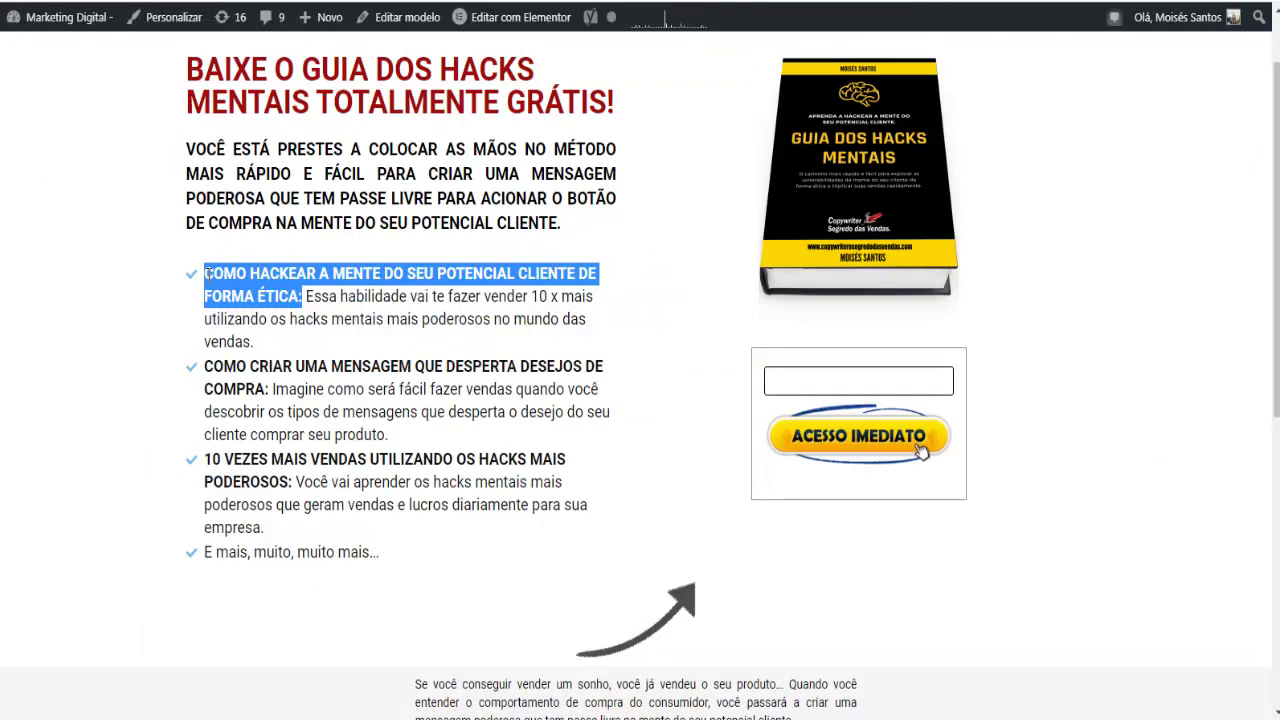
pyautogui.rightClick(206, 276)
pyautogui.click(240, 288)
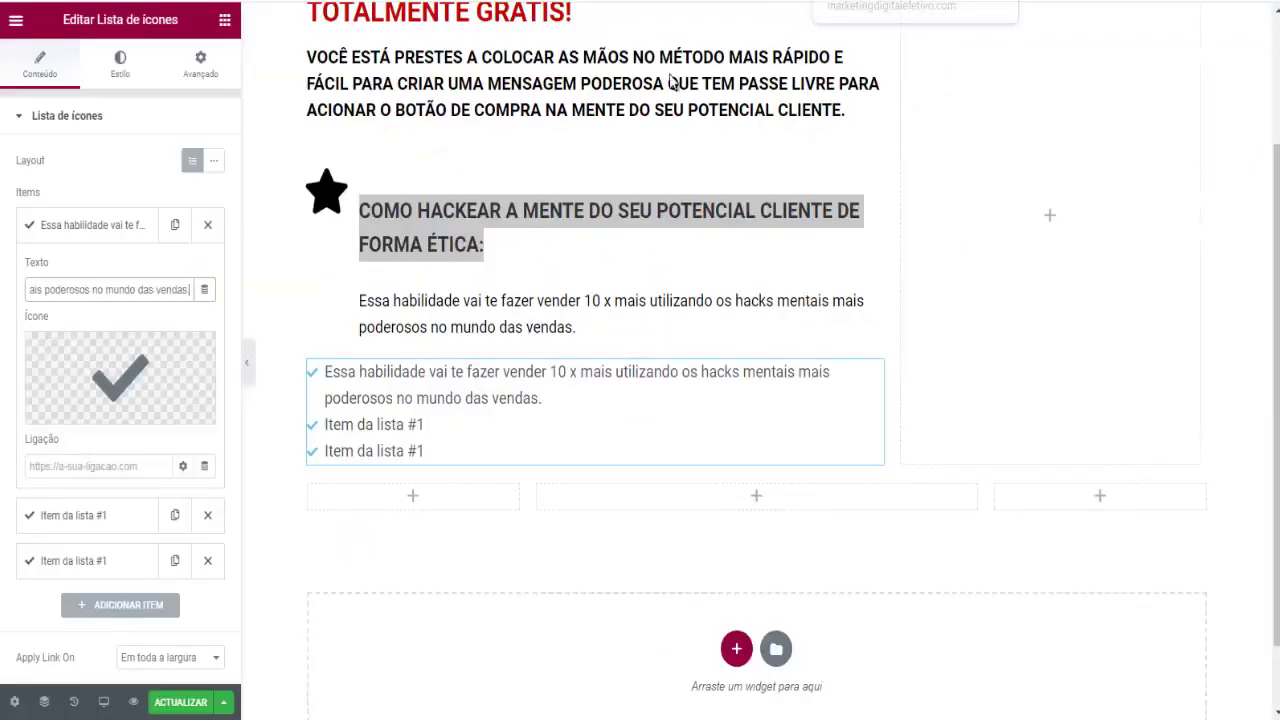
pyautogui.tripleClick(163, 288)
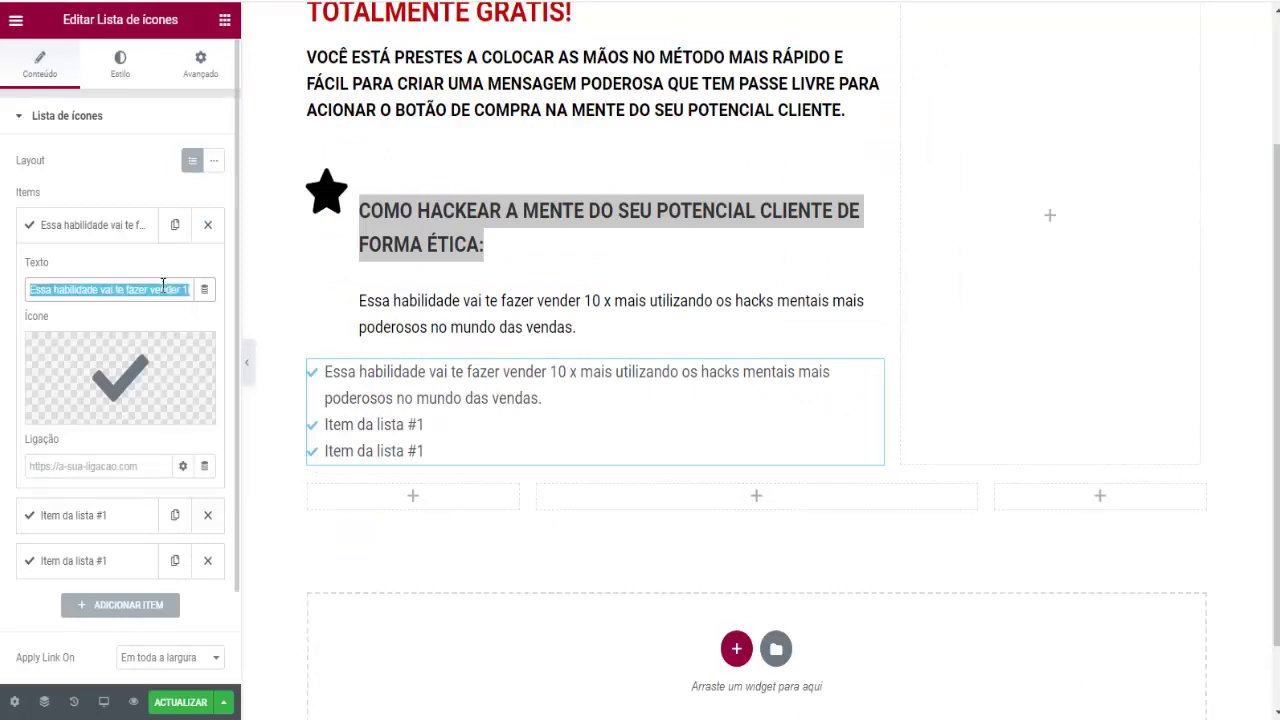
pyautogui.hotkey('ctrl', 'v')
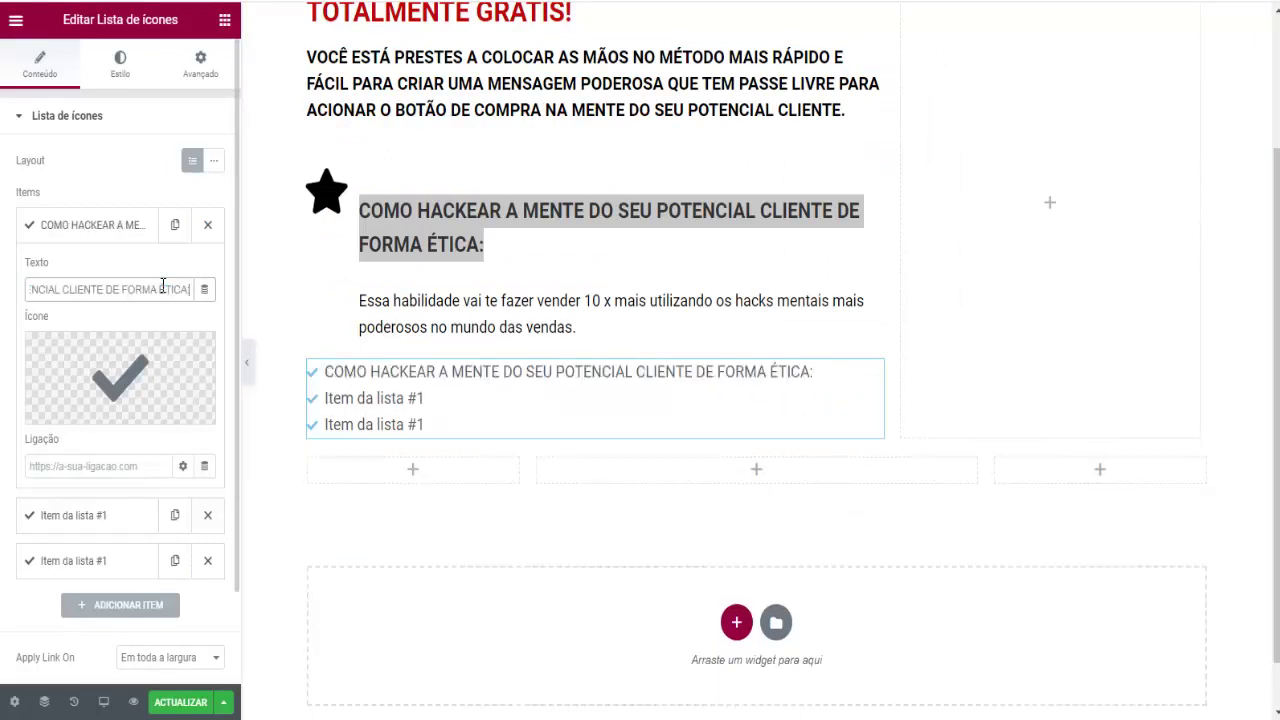
pyautogui.click(816, 376)
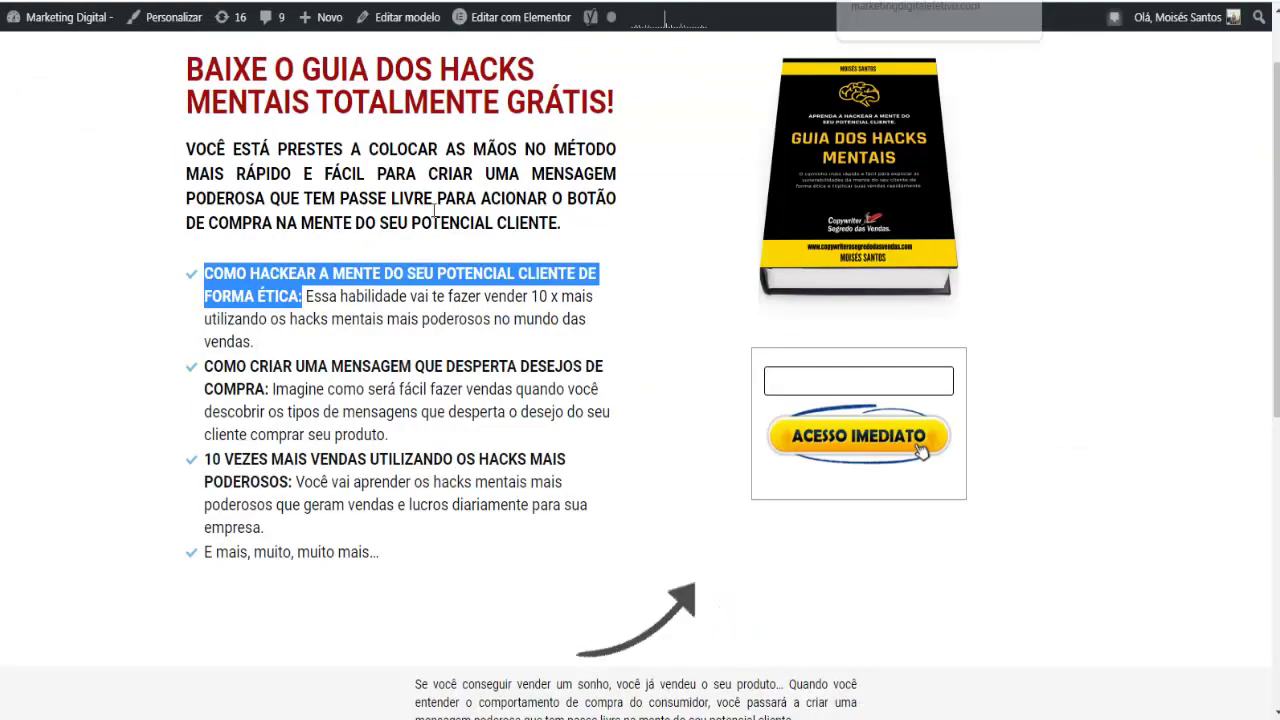
# Append "Essa habilidade vai te fazer vender 10 x mais utilizando os hacks mentais mais poderosos no mundo das vendas." to the first list item
pyautogui.moveTo(307, 296); pyautogui.dragTo(299, 344)
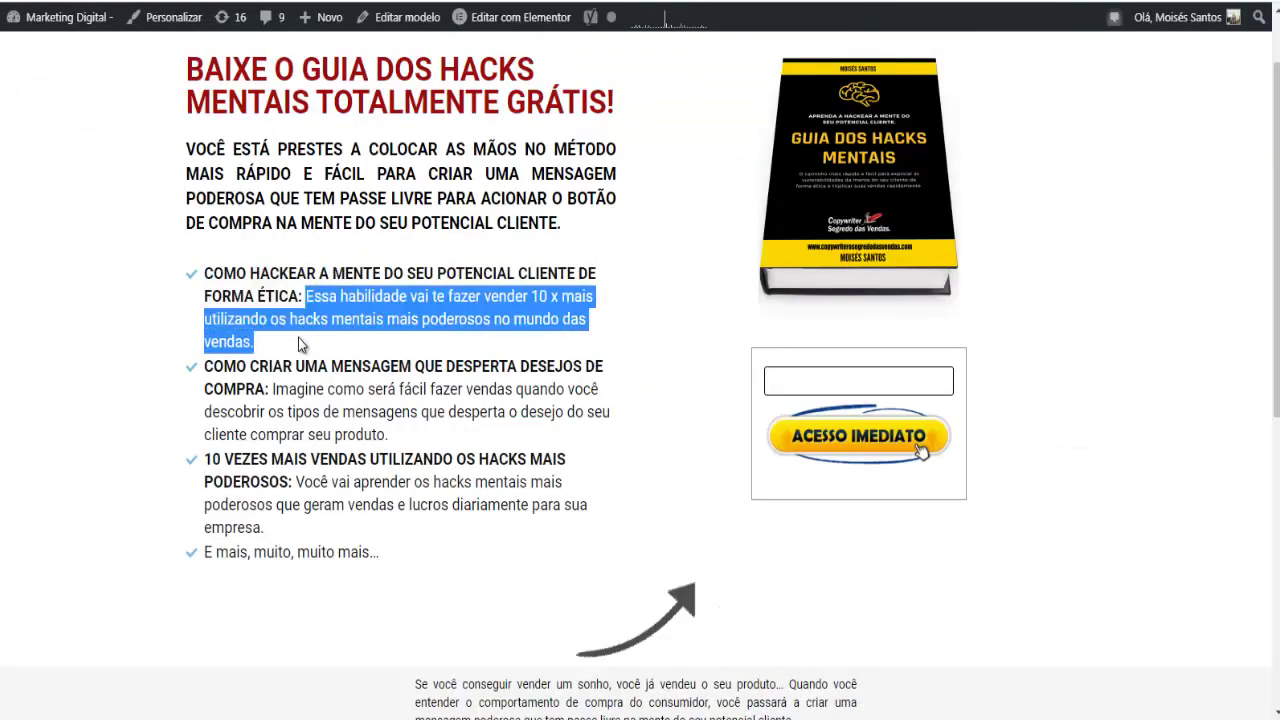
pyautogui.rightClick(313, 320)
pyautogui.click(360, 337)
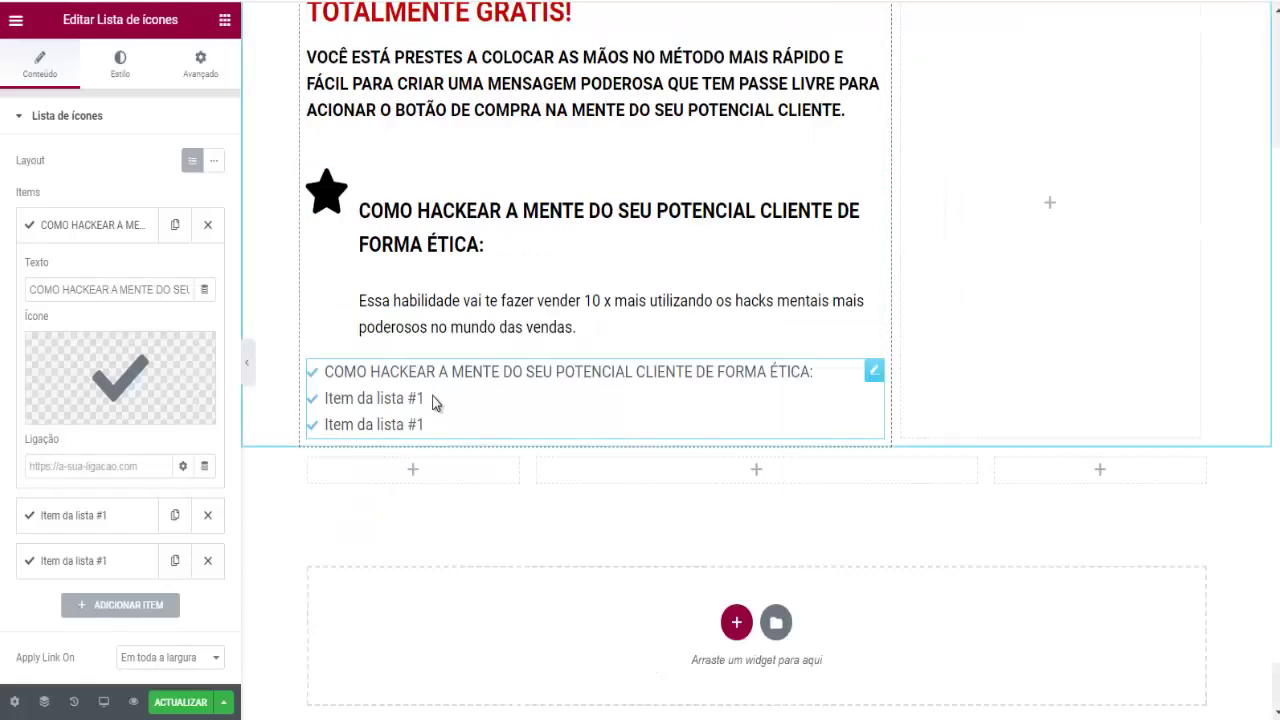
pyautogui.click(812, 372)
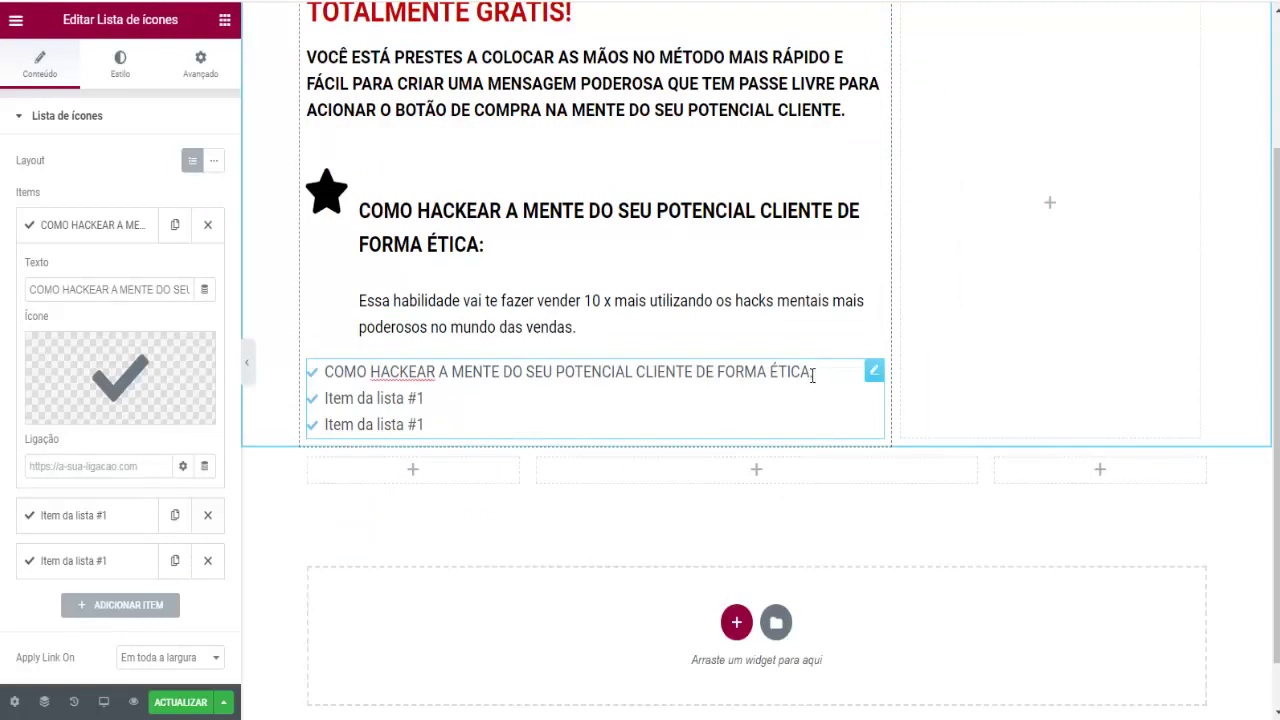
pyautogui.hotkey('ctrl', 'v')
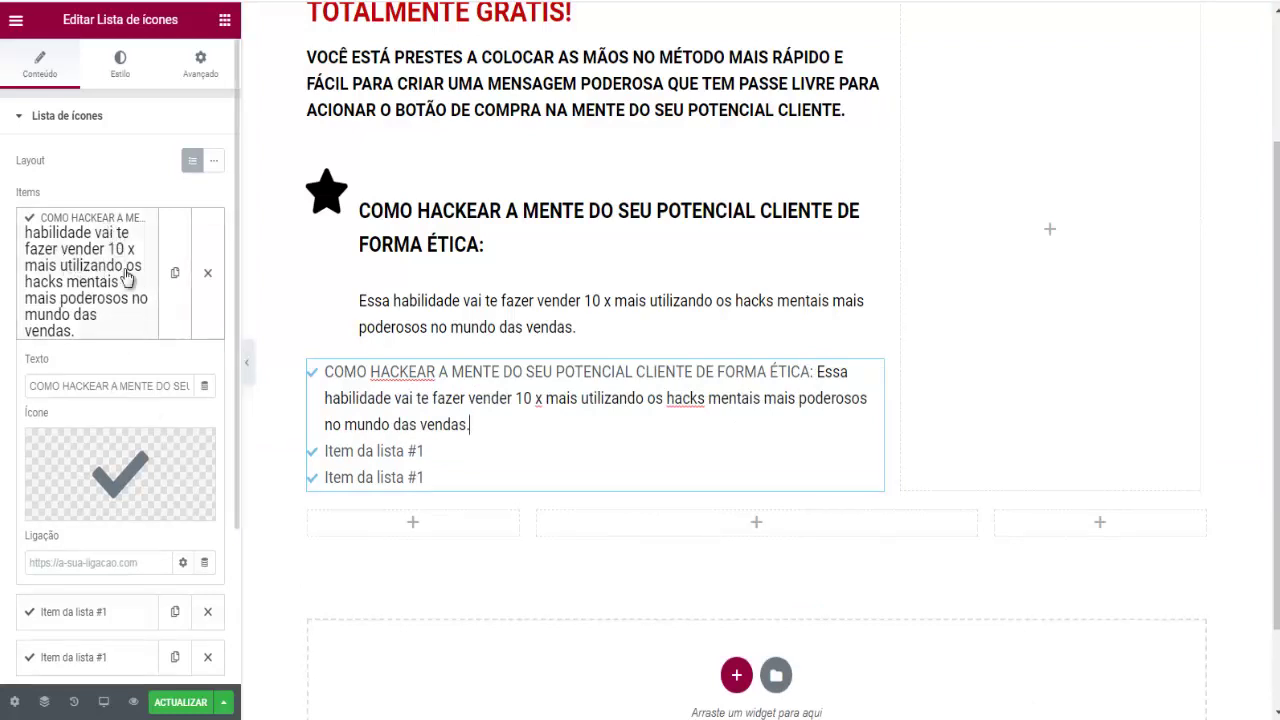
pyautogui.moveTo(326, 371); pyautogui.dragTo(818, 378)
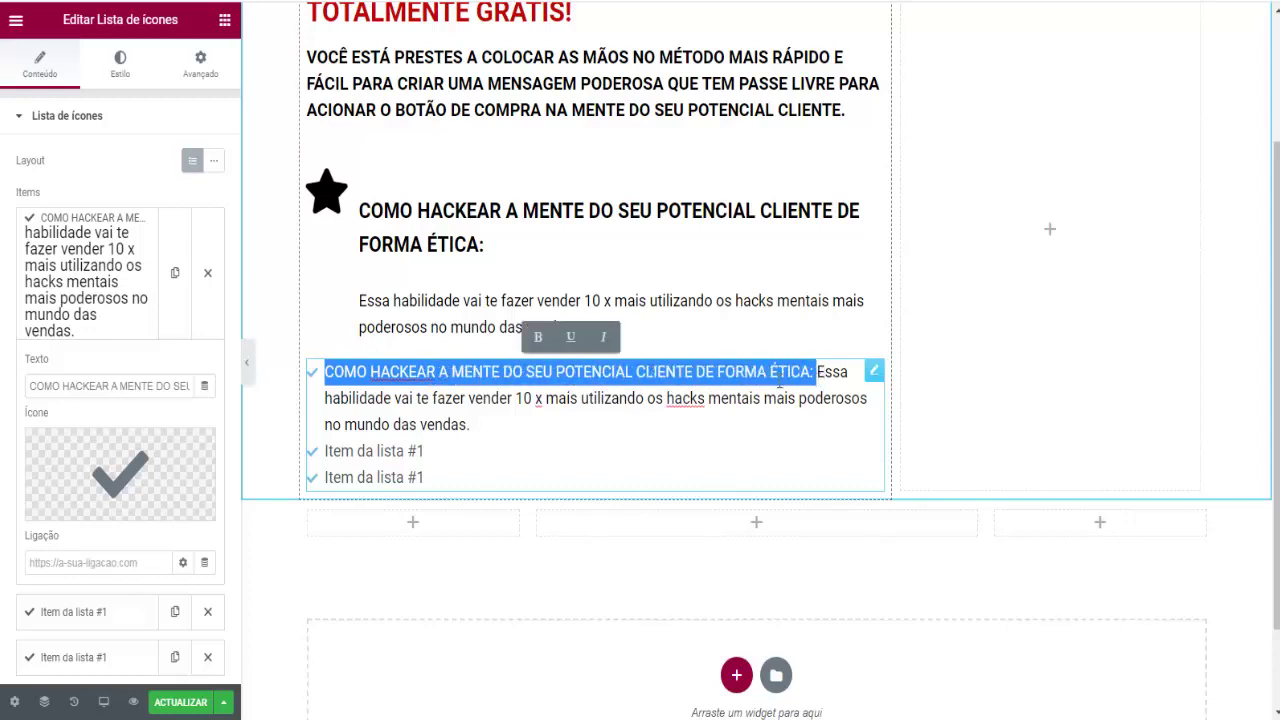
# Replace the second list item's text with "COMO CRIAR UMA MENSAGEM QUE DESPERTA DESEJOS DE COMPRA:" copied from the example page
pyautogui.click(327, 456)
pyautogui.scroll(-2, 190, 400)
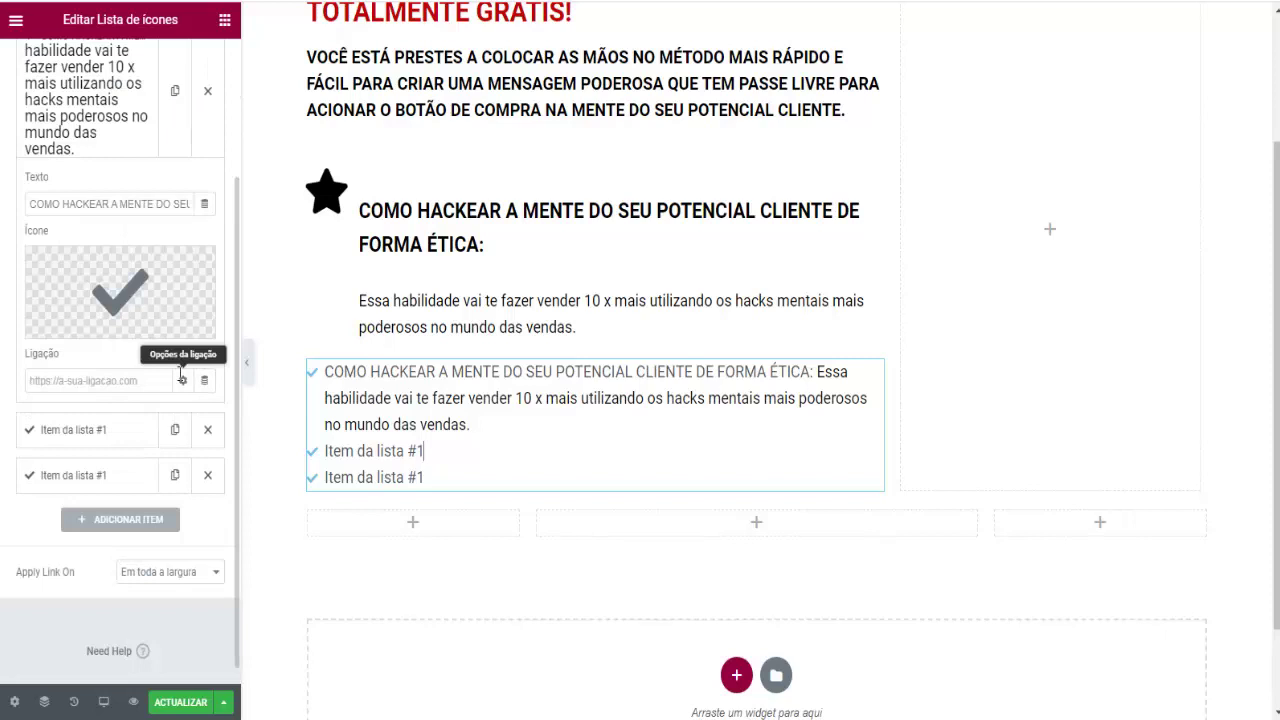
pyautogui.click(68, 430)
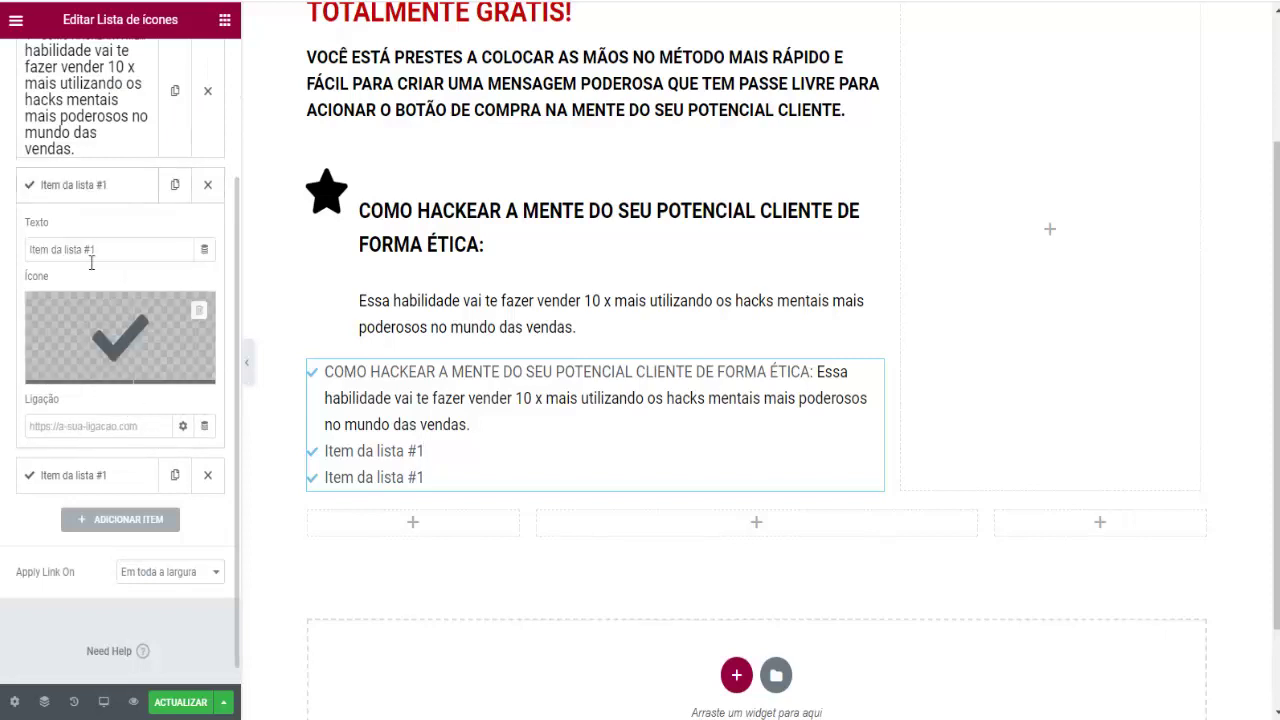
pyautogui.moveTo(107, 254); pyautogui.dragTo(33, 252)
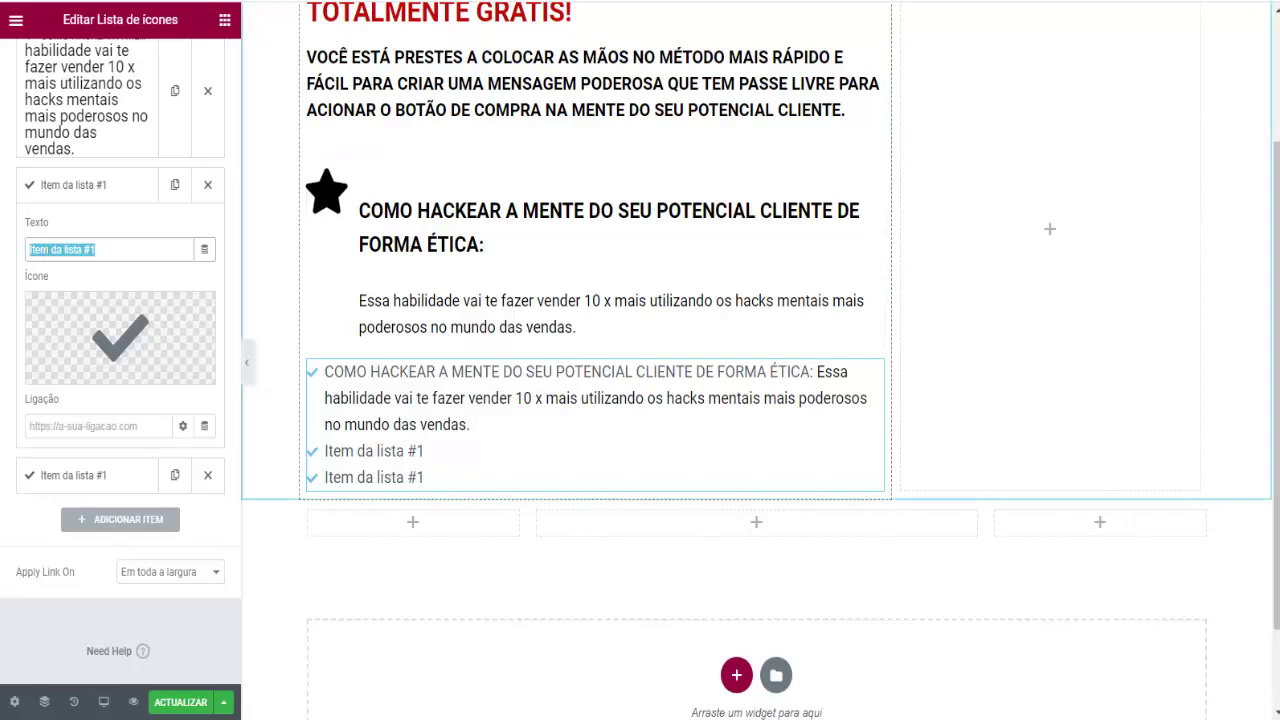
pyautogui.click(930, 0)
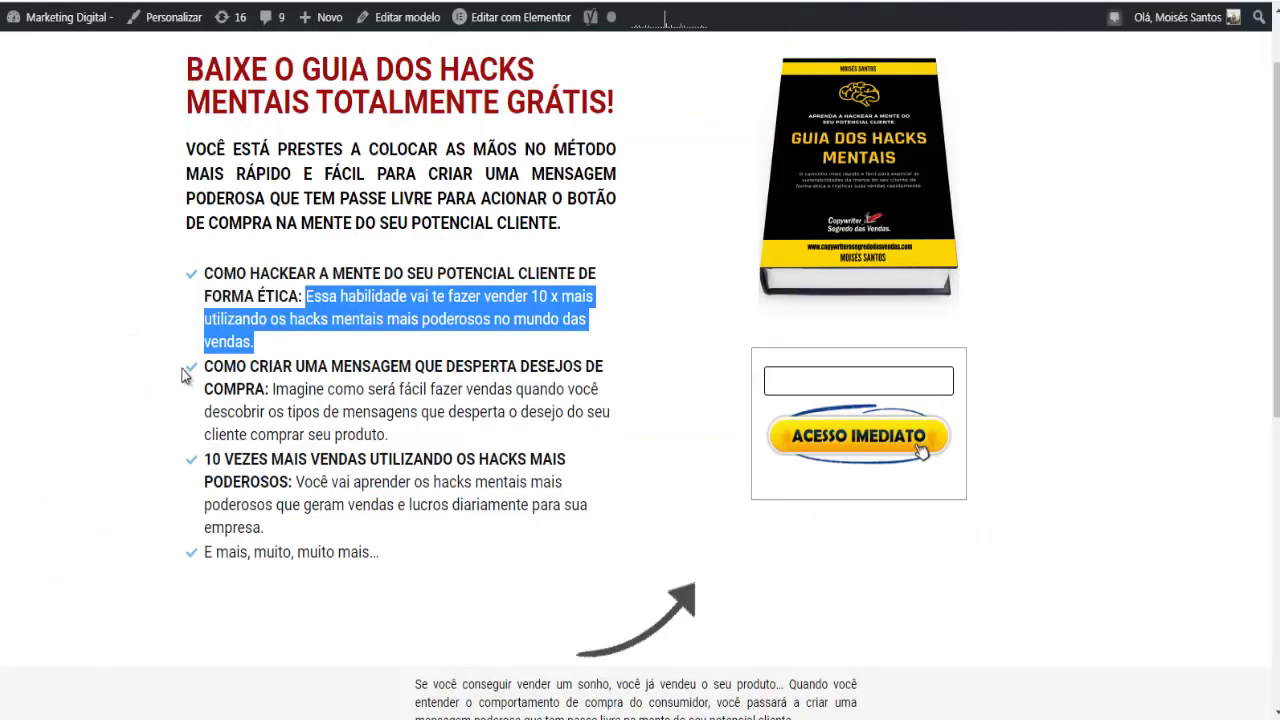
pyautogui.moveTo(206, 366); pyautogui.dragTo(266, 388)
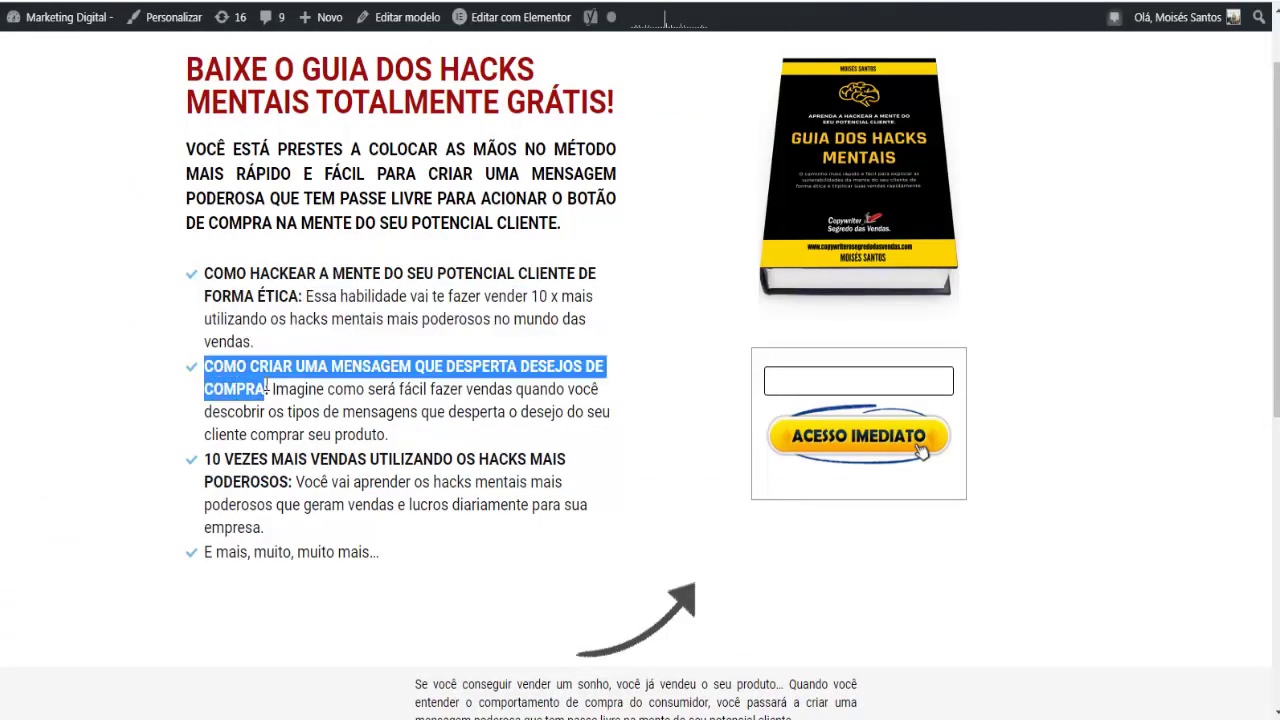
pyautogui.rightClick(268, 388)
pyautogui.click(286, 405)
pyautogui.click(930, 2)
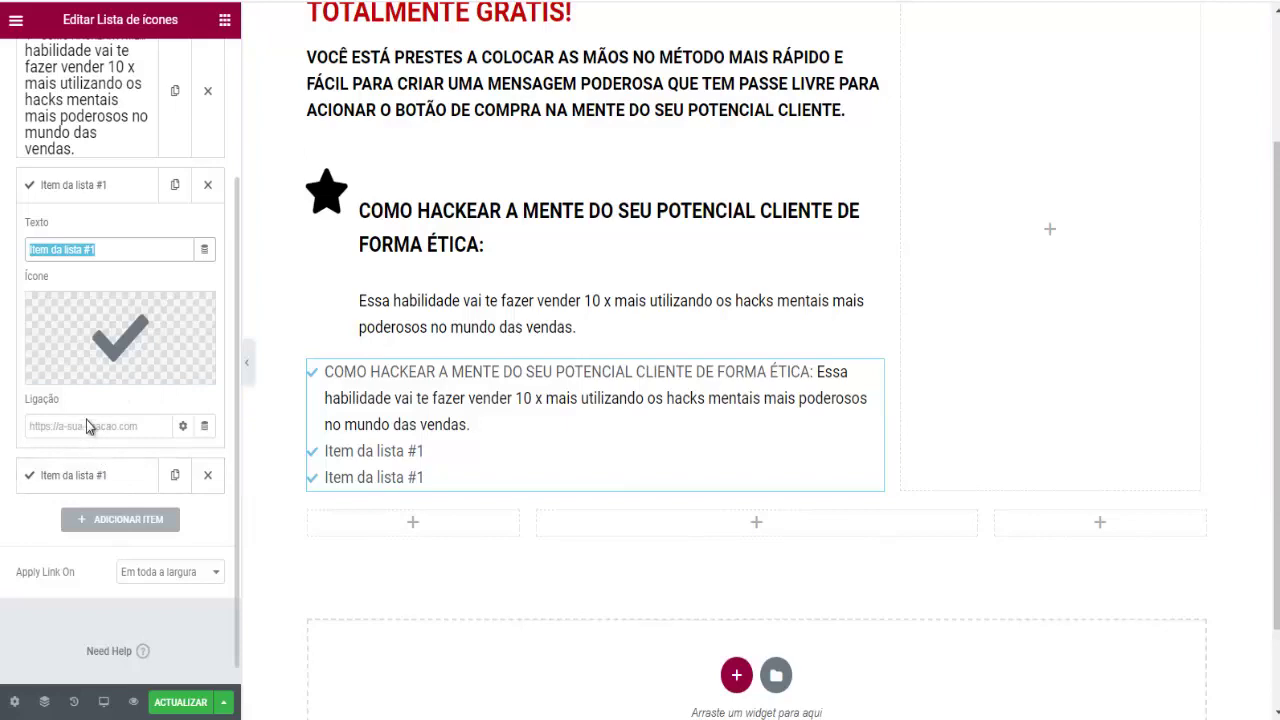
pyautogui.rightClick(106, 254)
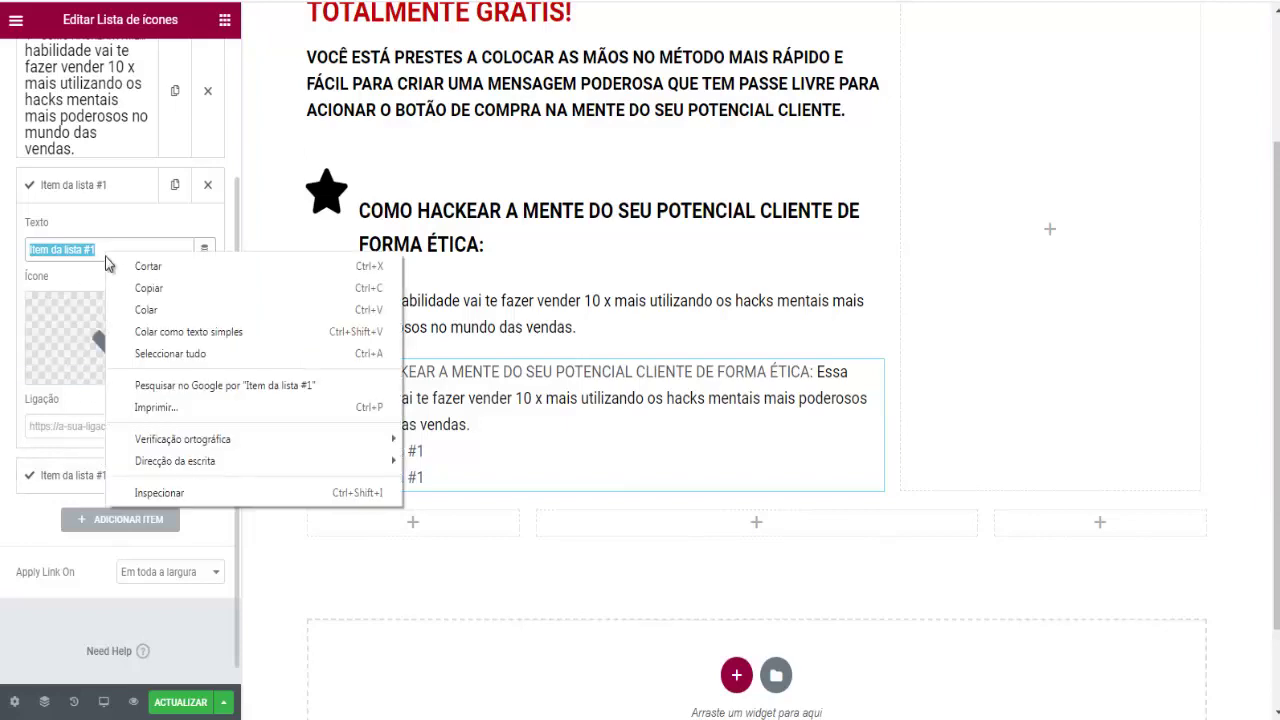
pyautogui.click(148, 310)
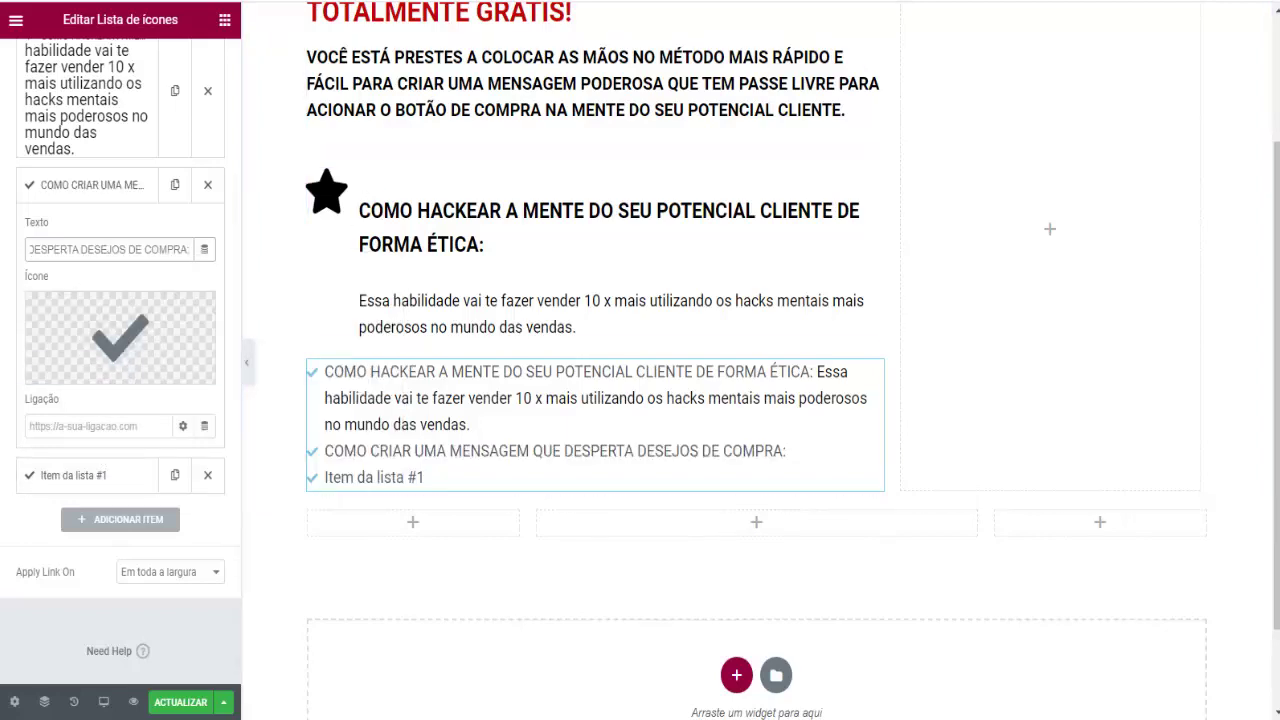
# Append "Imagine como será fácil fazer vendas quando você descobrir os tipos de mensagens que desperta o desejo do seu cliente comprar seu produto." to the second item
pyautogui.hotkey('ctrl', 'Tab')
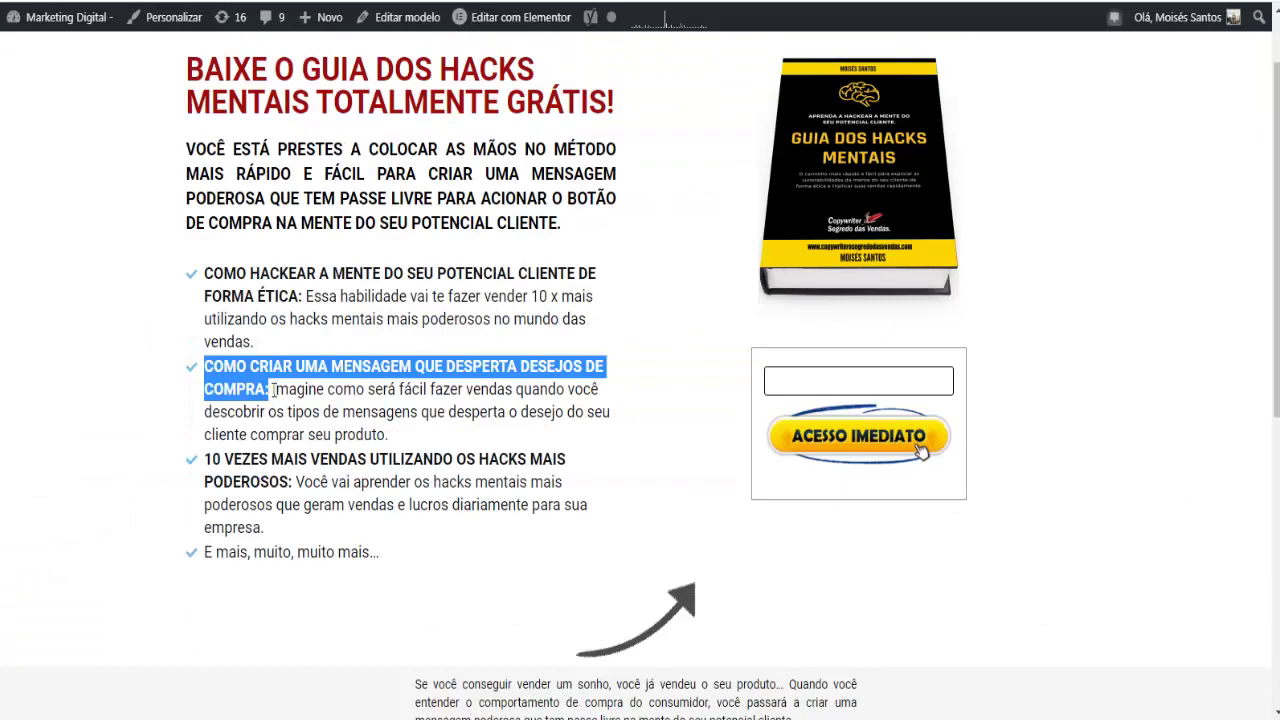
pyautogui.moveTo(272, 389); pyautogui.dragTo(390, 435)
pyautogui.rightClick(374, 430)
pyautogui.click(400, 444)
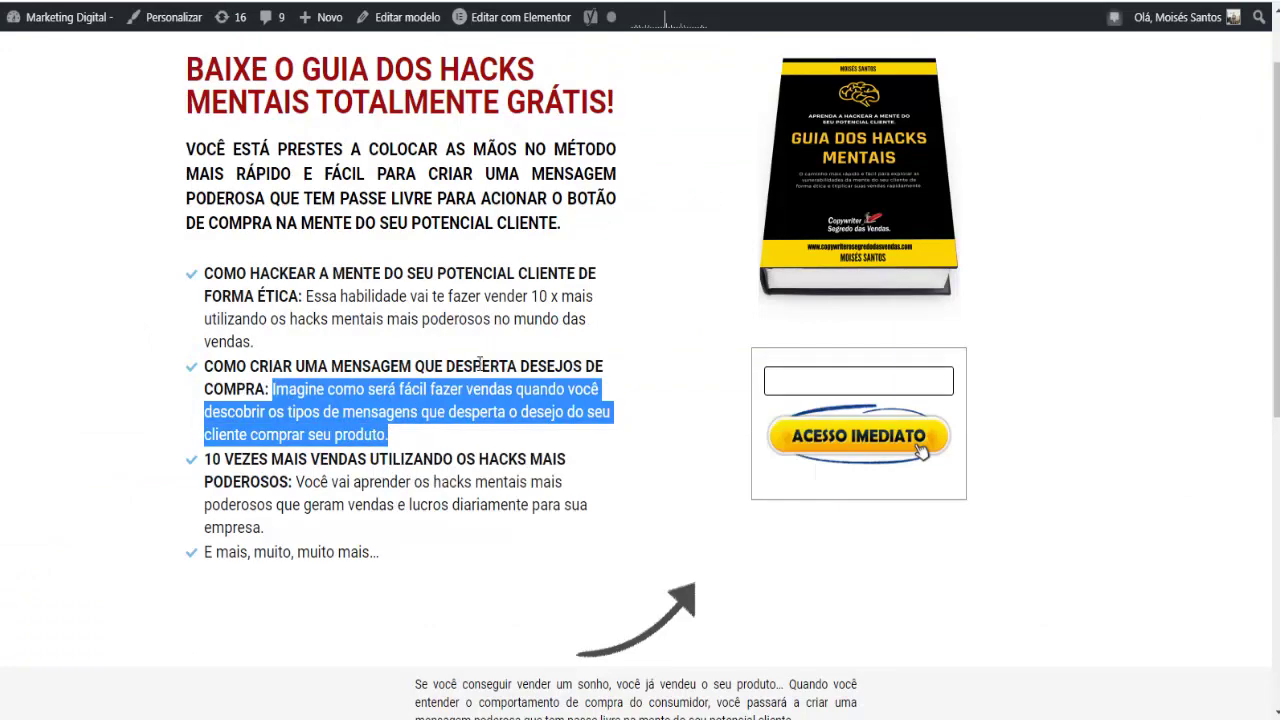
pyautogui.hotkey('ctrl', 'Tab')
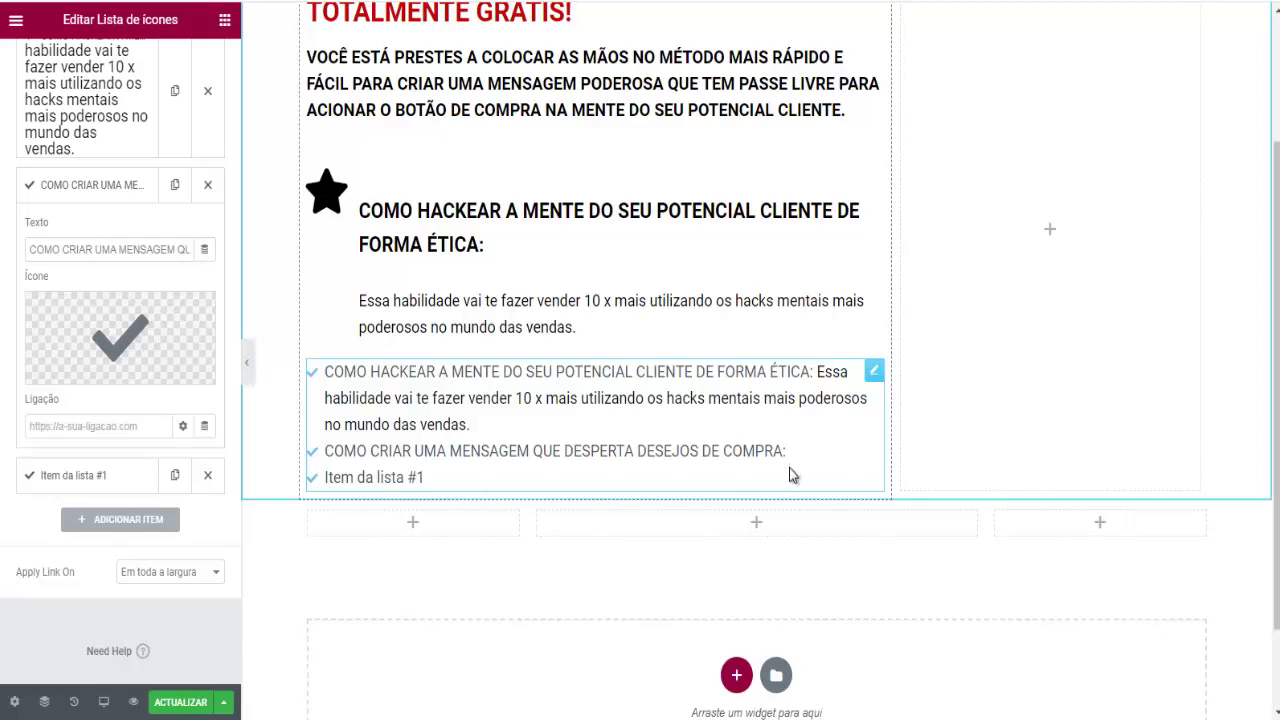
pyautogui.hotkey('ctrl', 'v')
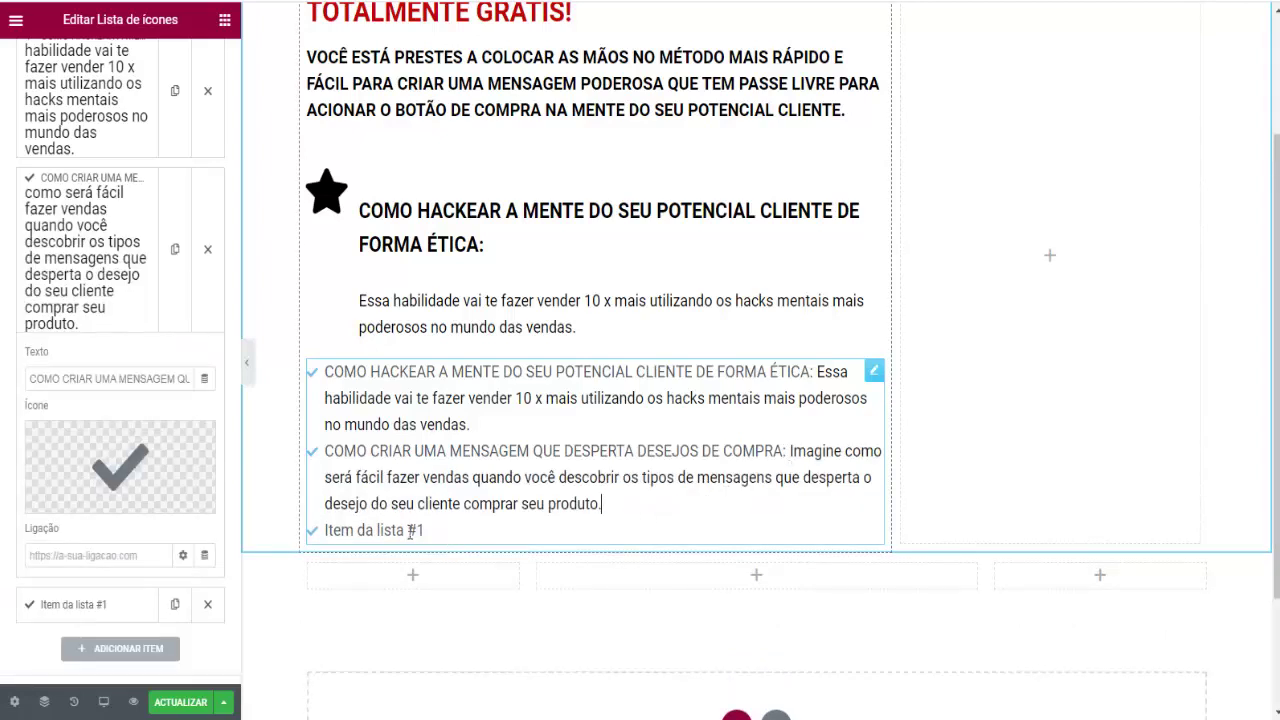
# Delete the remaining default item "Item da lista #1" from the icon list
pyautogui.scroll(-2, 163, 584)
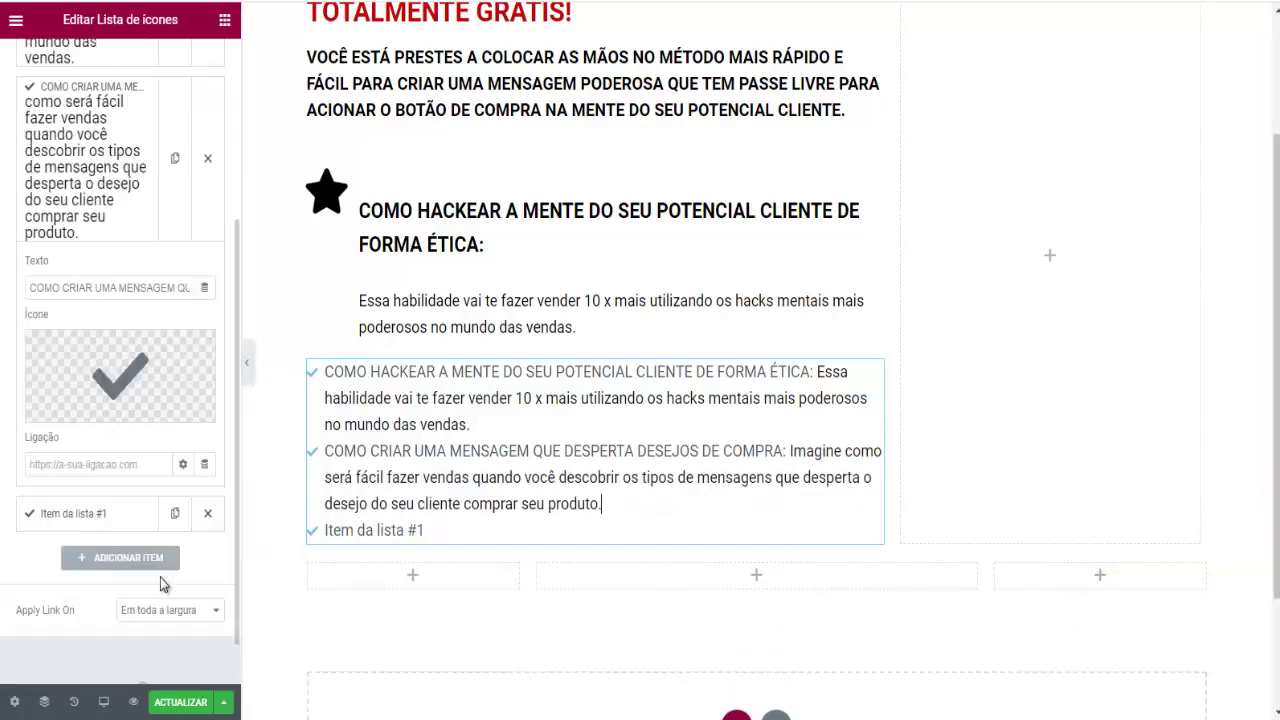
pyautogui.click(209, 516)
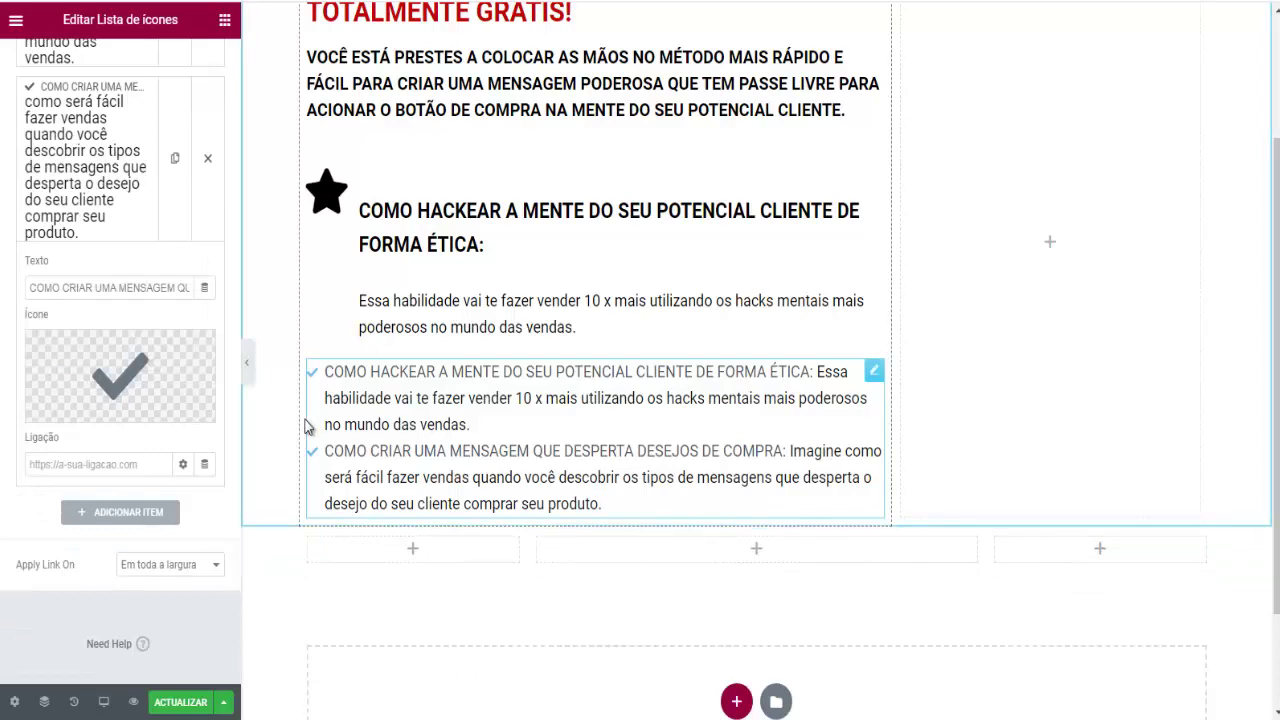
pyautogui.scroll(5, 150, 400)
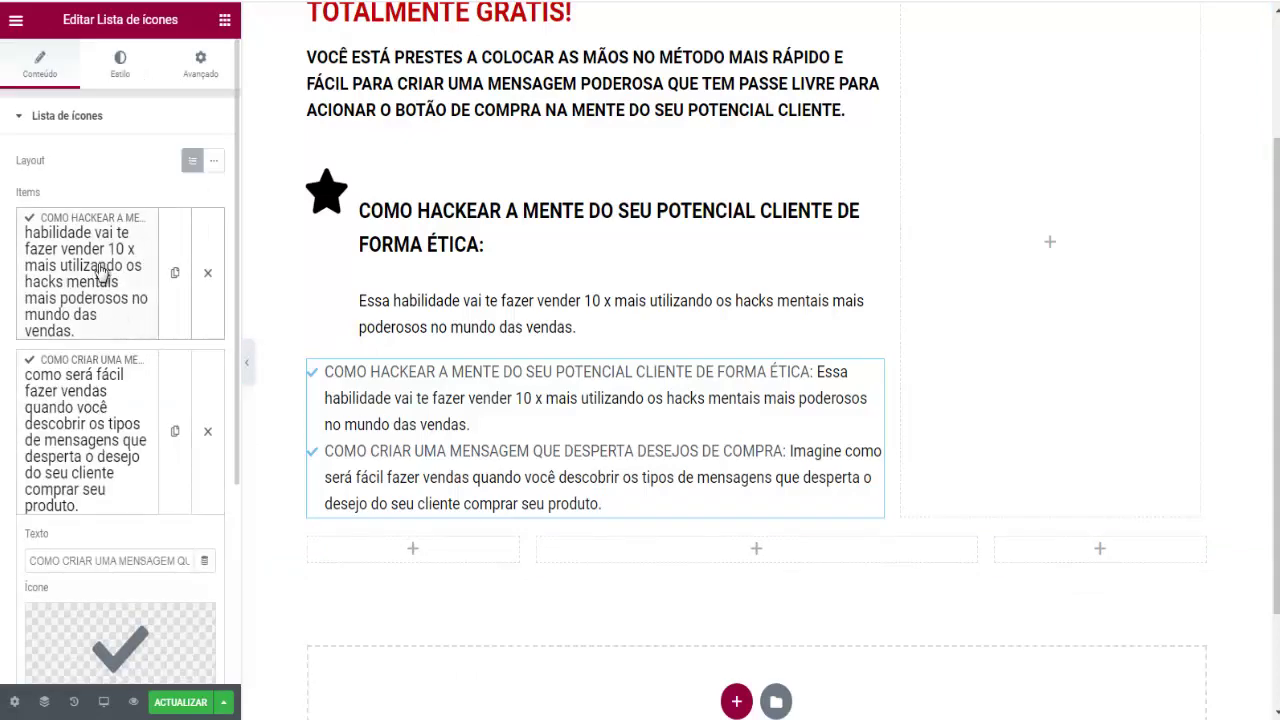
# Set the icon list's text colour to black (#000000)
pyautogui.click(120, 64)
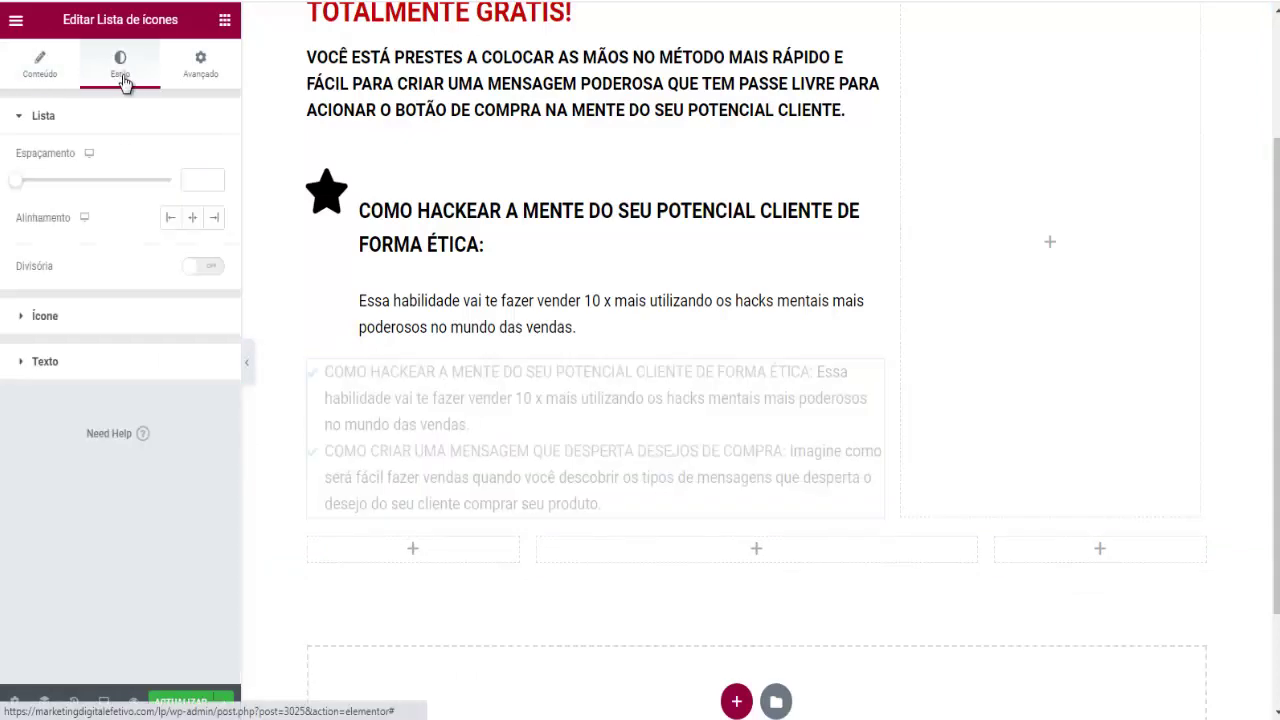
pyautogui.click(42, 363)
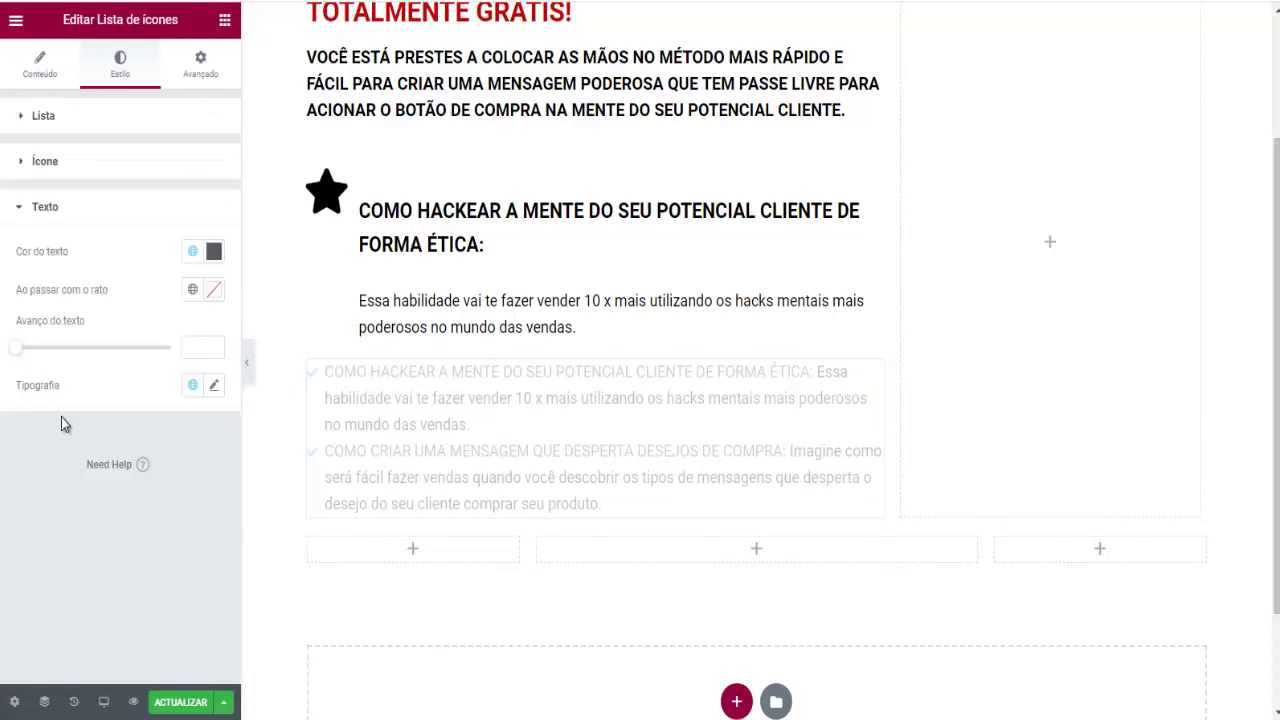
pyautogui.click(213, 251)
pyautogui.moveTo(30, 469); pyautogui.dragTo(20, 488)
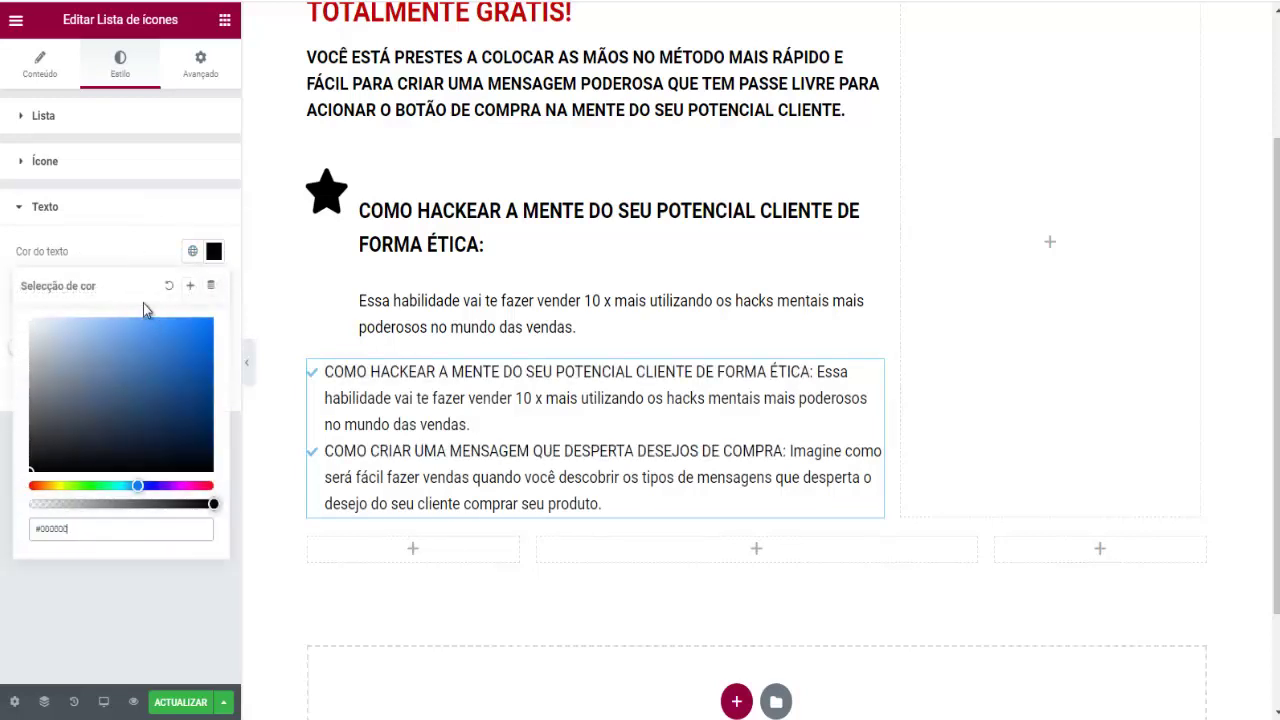
pyautogui.click(126, 248)
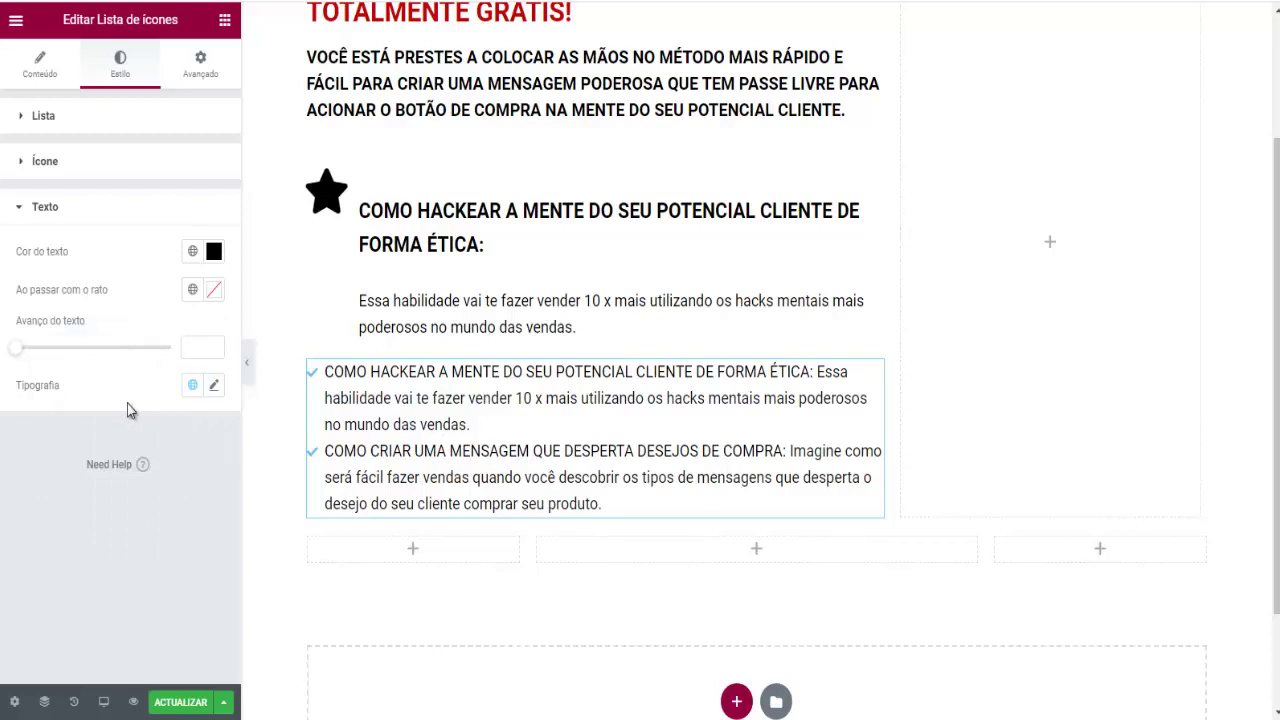
# Set the icon list text's typography weight to 600 so the item headings are bold
pyautogui.click(215, 388)
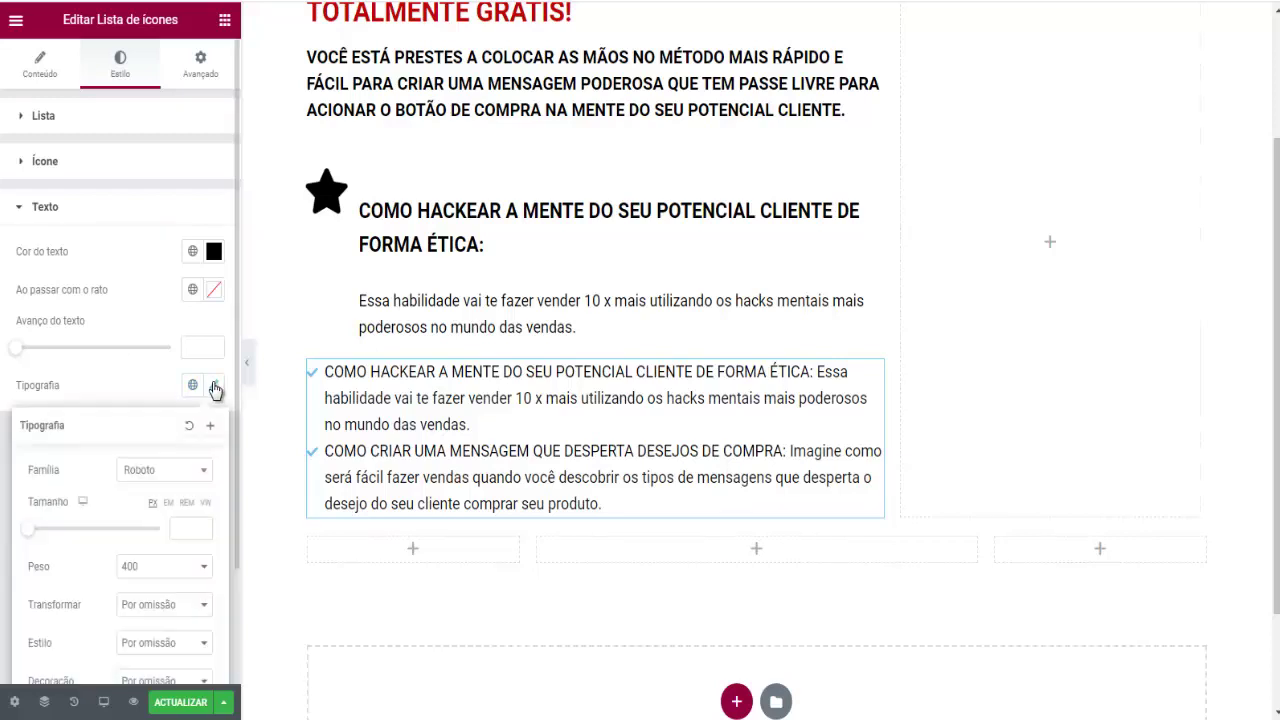
pyautogui.click(143, 566)
pyautogui.click(145, 470)
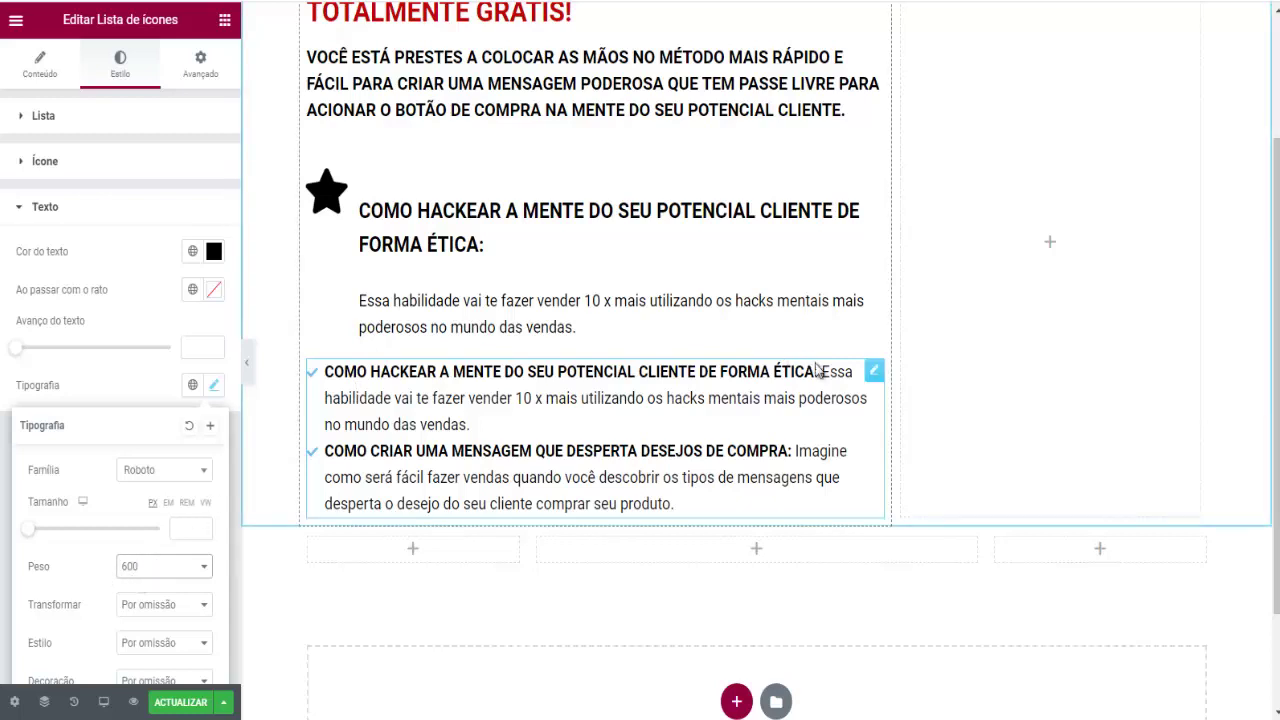
pyautogui.click(128, 373)
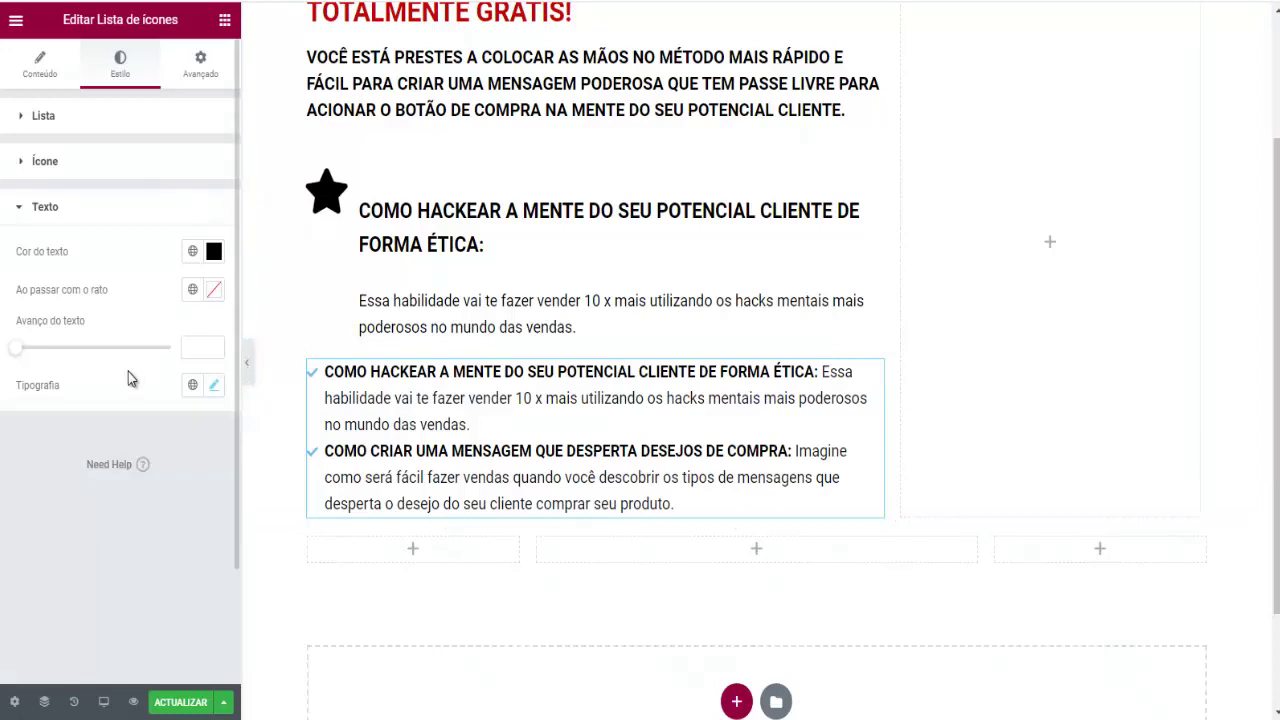
pyautogui.click(213, 385)
pyautogui.scroll(-2, 120, 457)
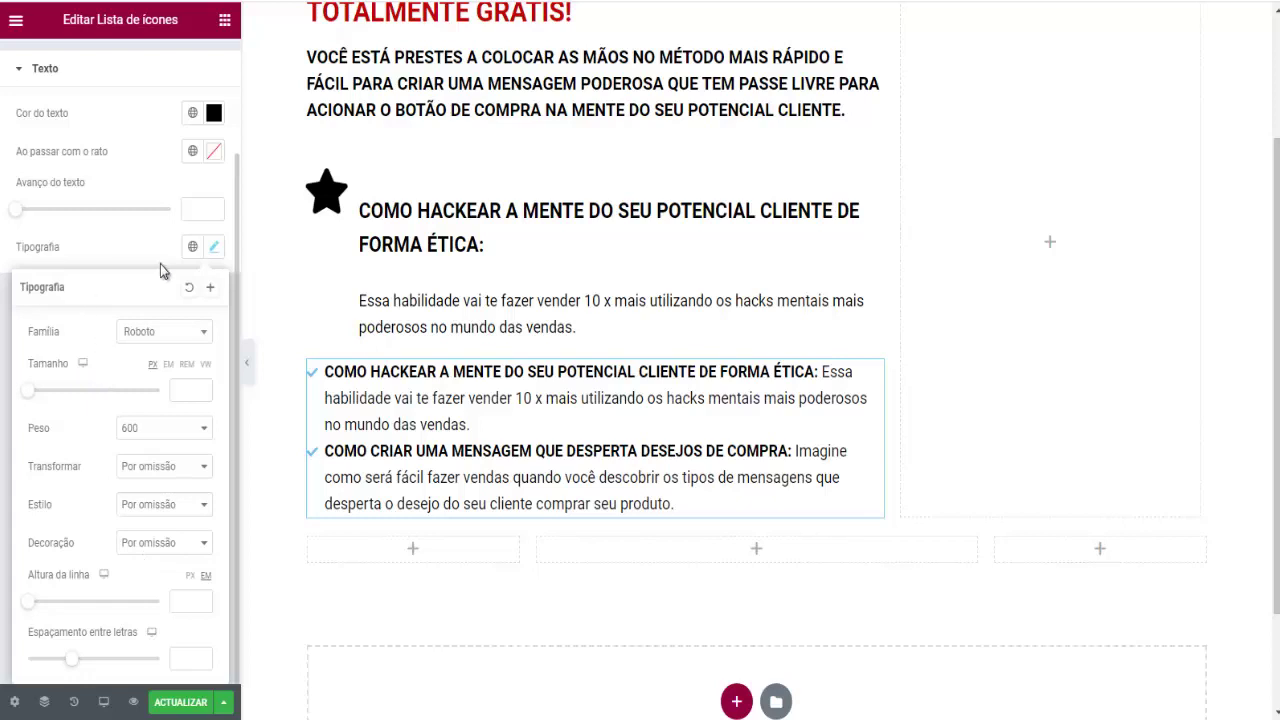
pyautogui.click(123, 246)
pyautogui.scroll(2, 105, 272)
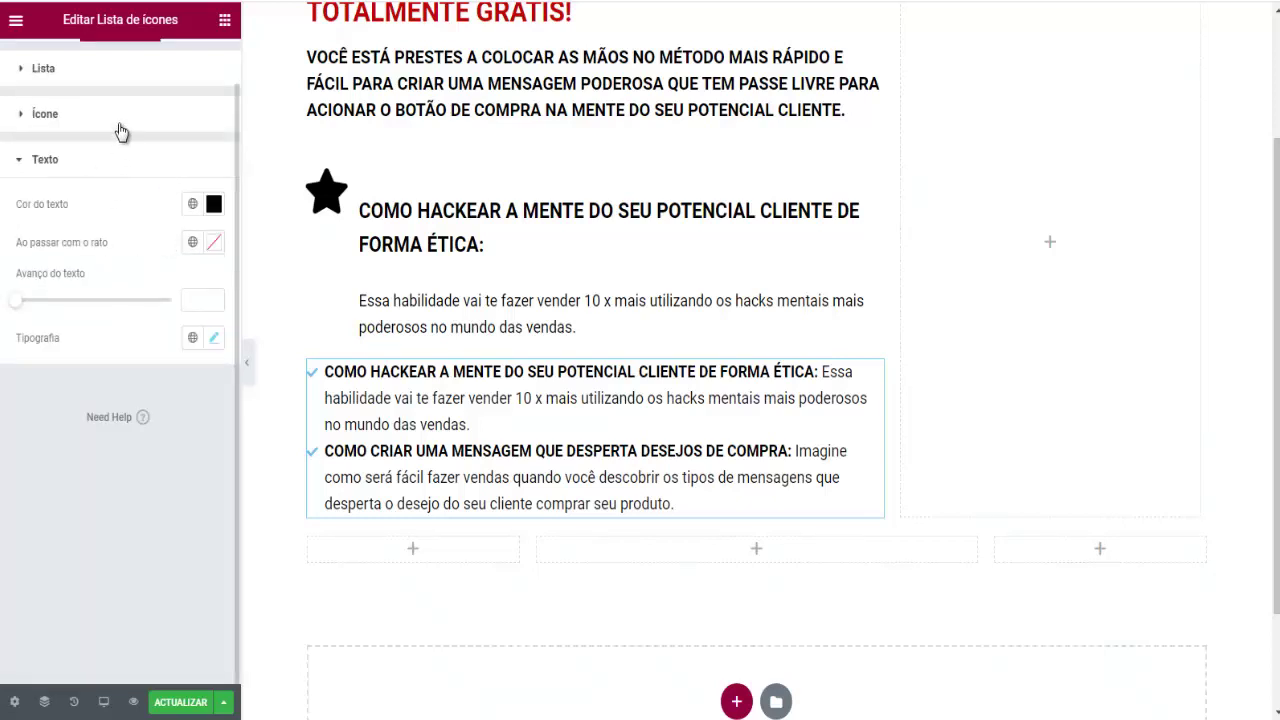
pyautogui.click(78, 72)
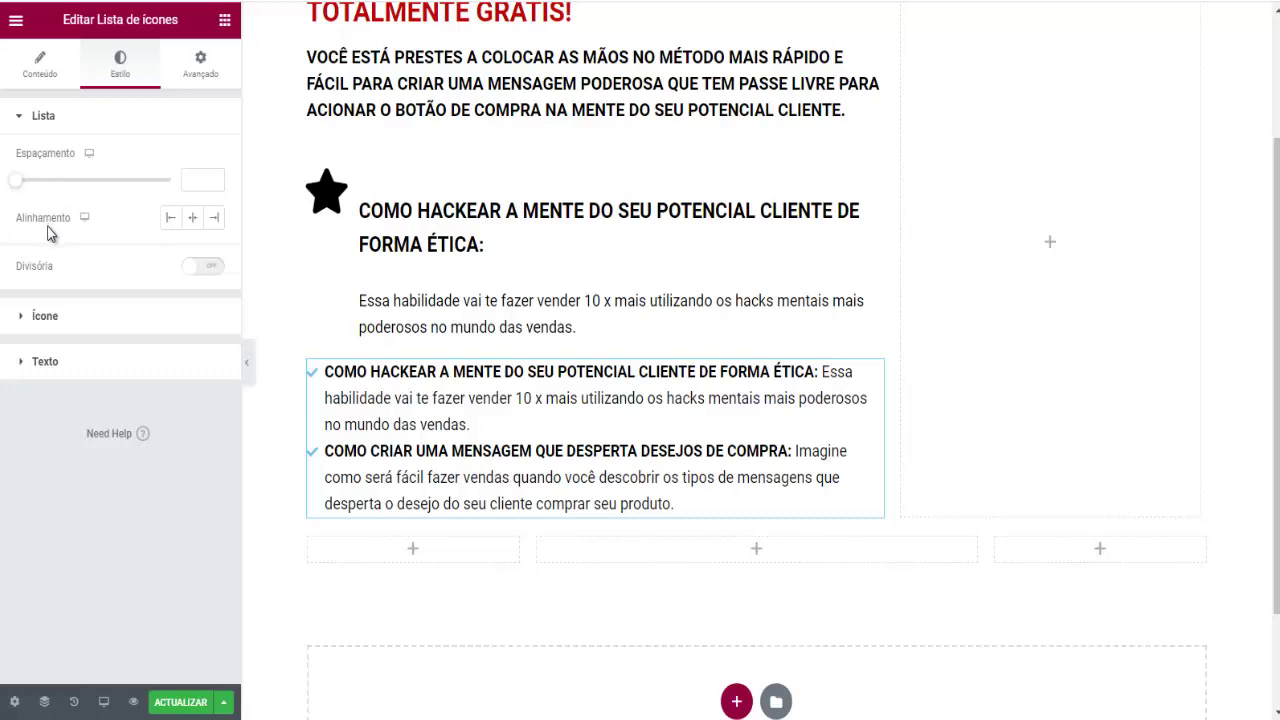
# Compare the centre and right alignments for the list's checkmark icons, settle on left alignment, and increase the icon size
pyautogui.click(22, 322)
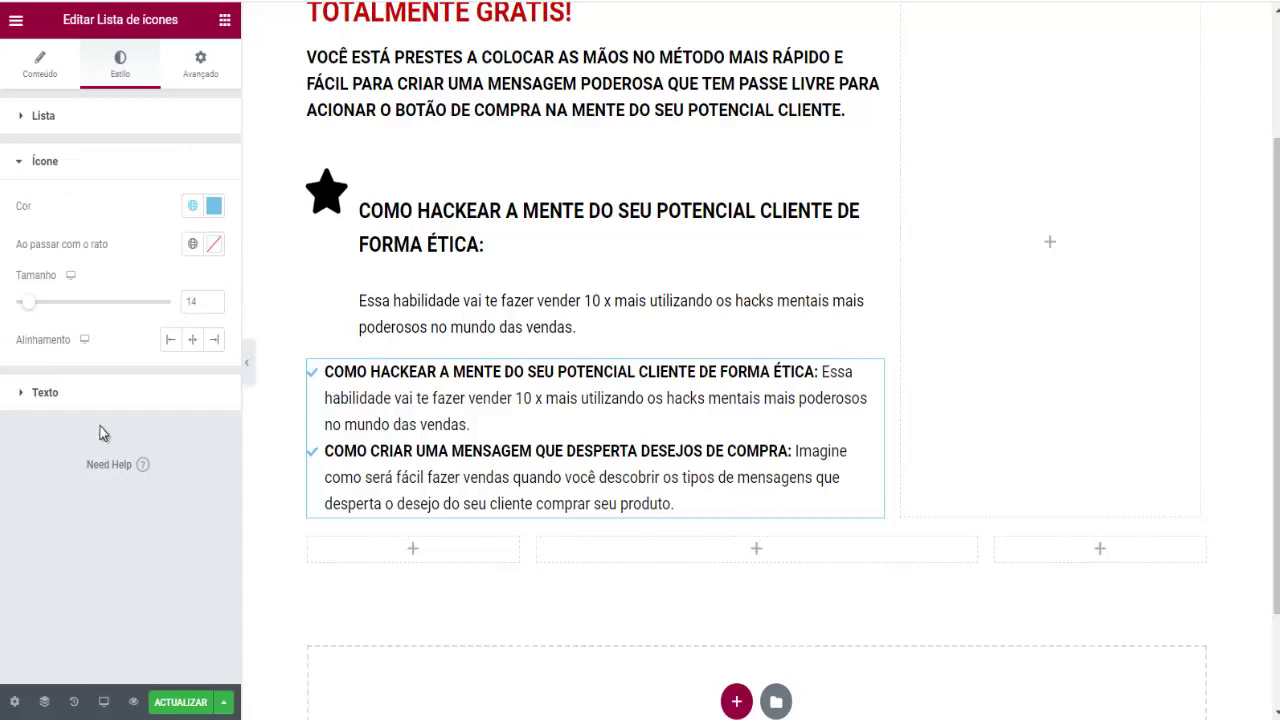
pyautogui.click(193, 341)
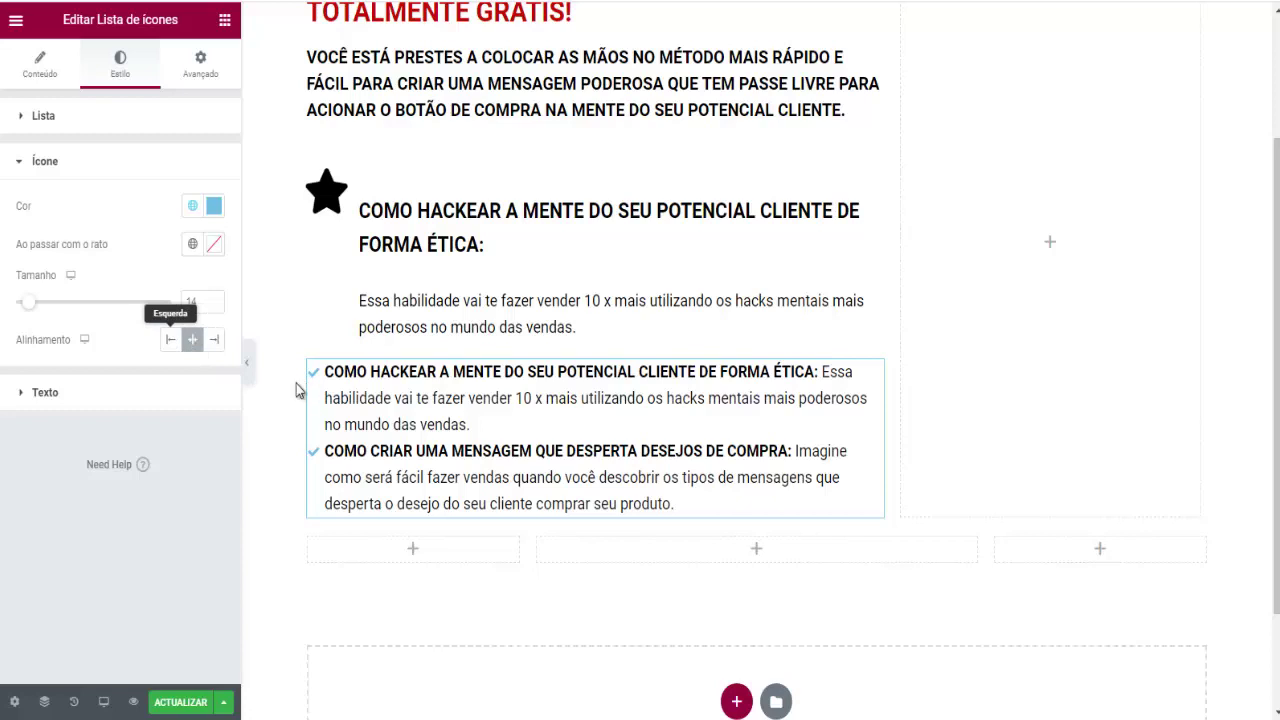
pyautogui.click(213, 340)
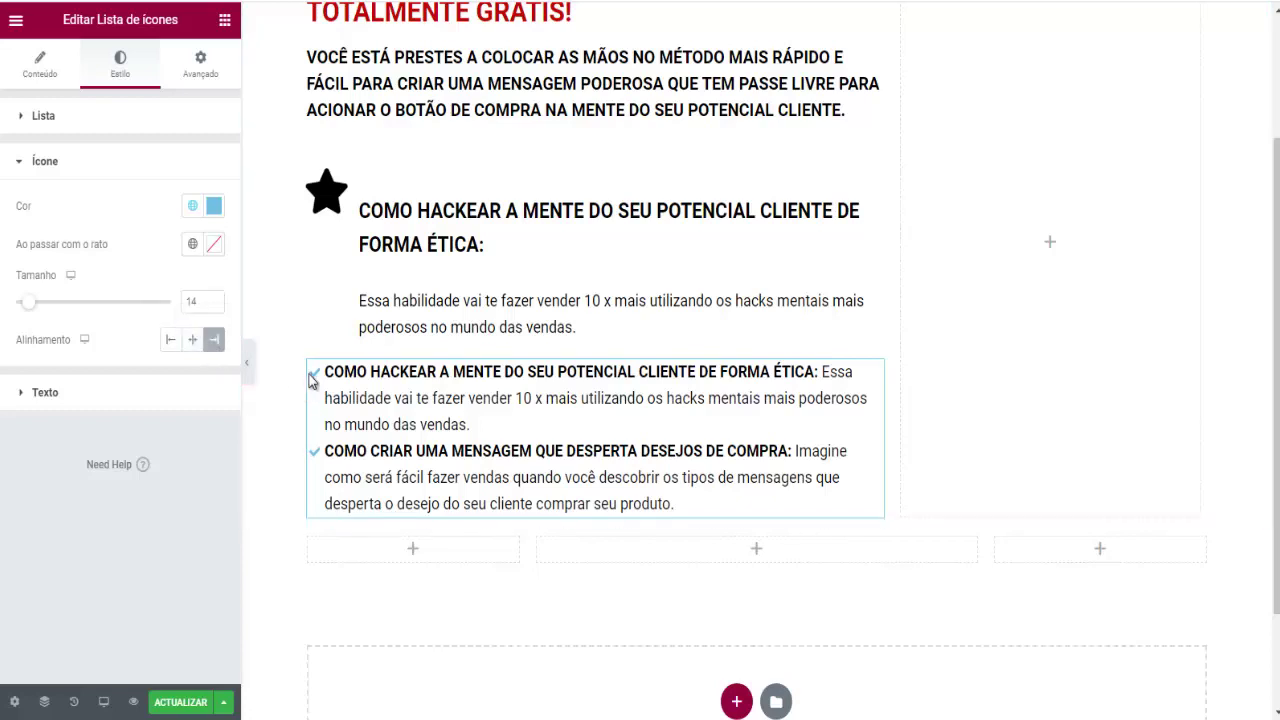
pyautogui.click(170, 340)
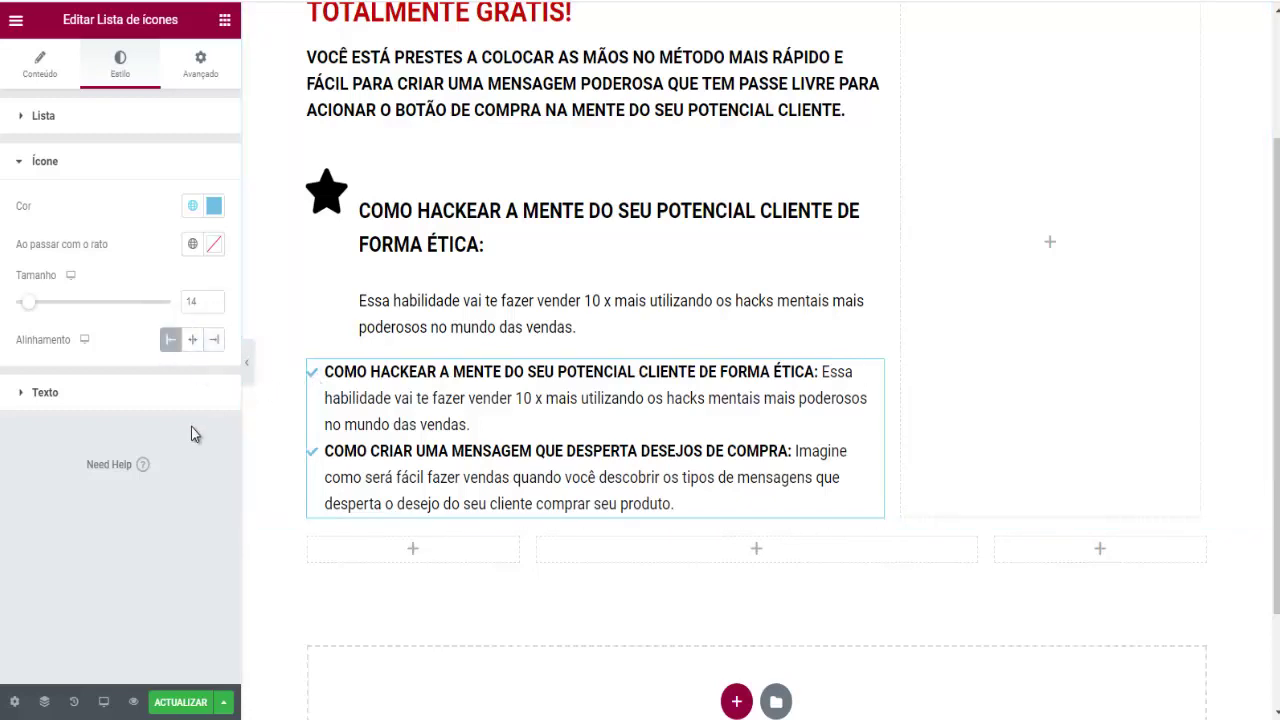
pyautogui.moveTo(213, 304); pyautogui.dragTo(214, 303)
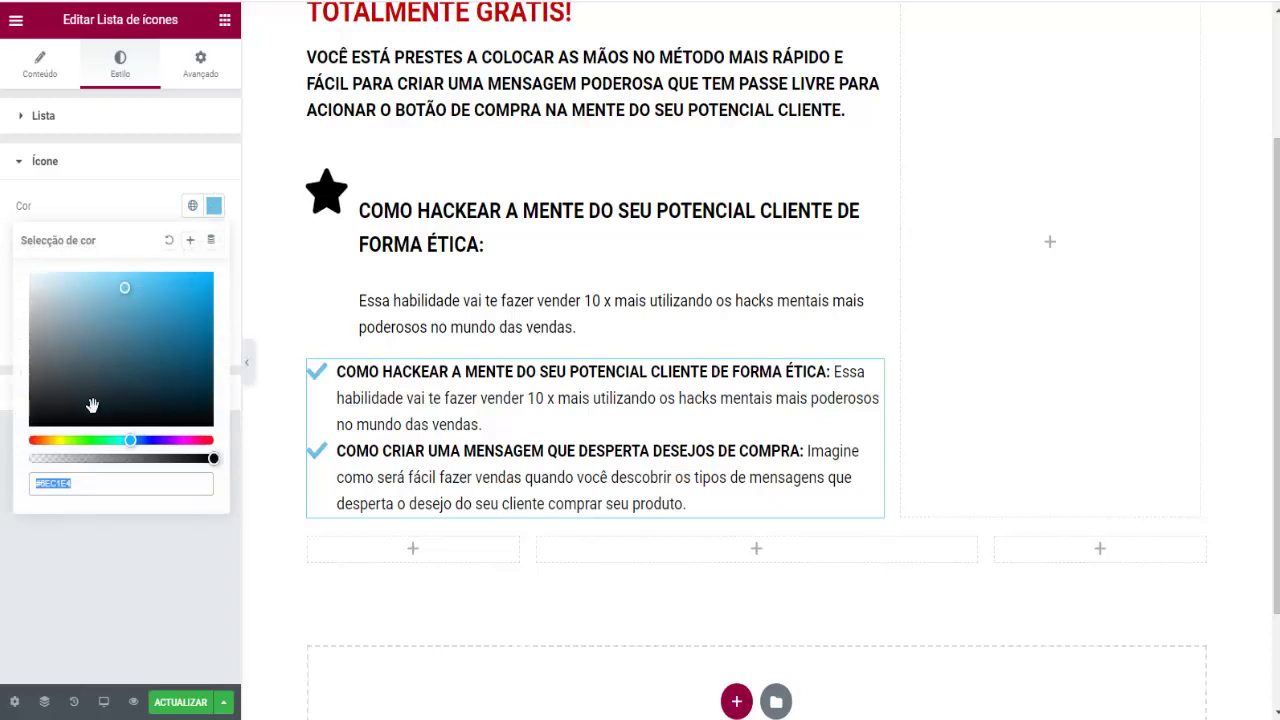
# Try red (#FF0000) for the list's checkmark icons and settle on bright blue (#0087FF)
pyautogui.moveTo(40, 442); pyautogui.dragTo(27, 455)
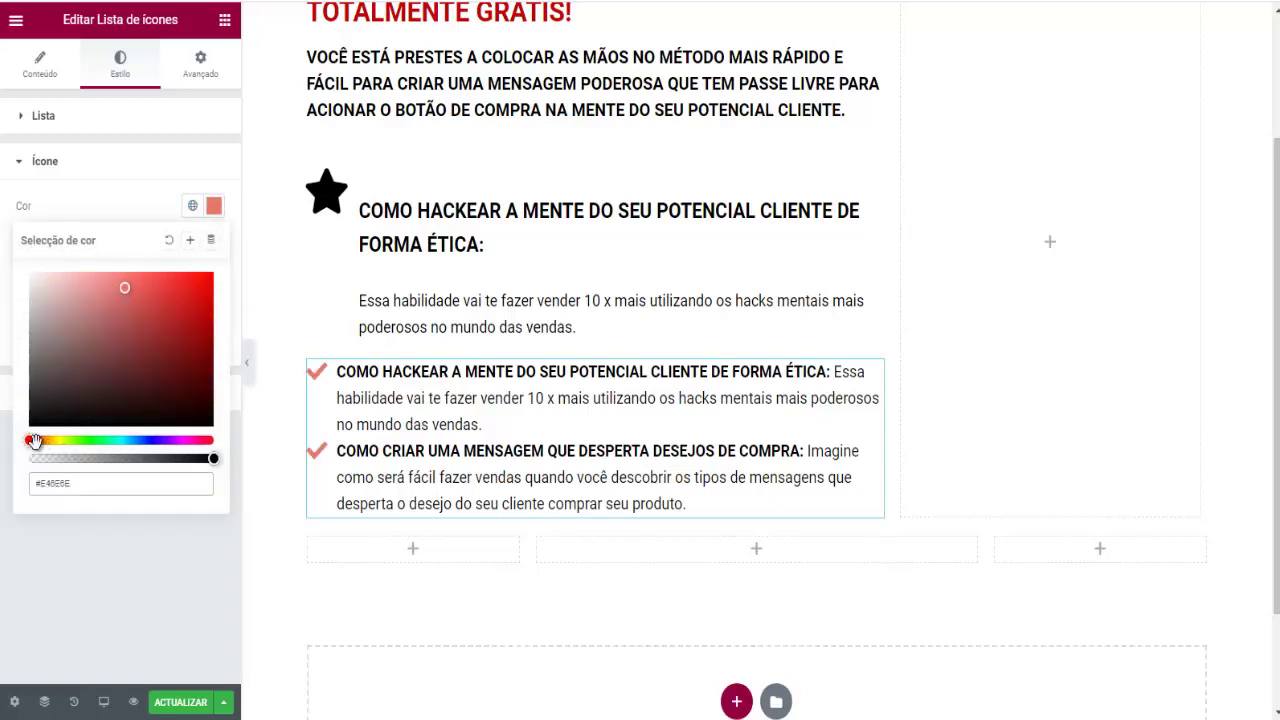
pyautogui.moveTo(171, 324); pyautogui.dragTo(217, 277)
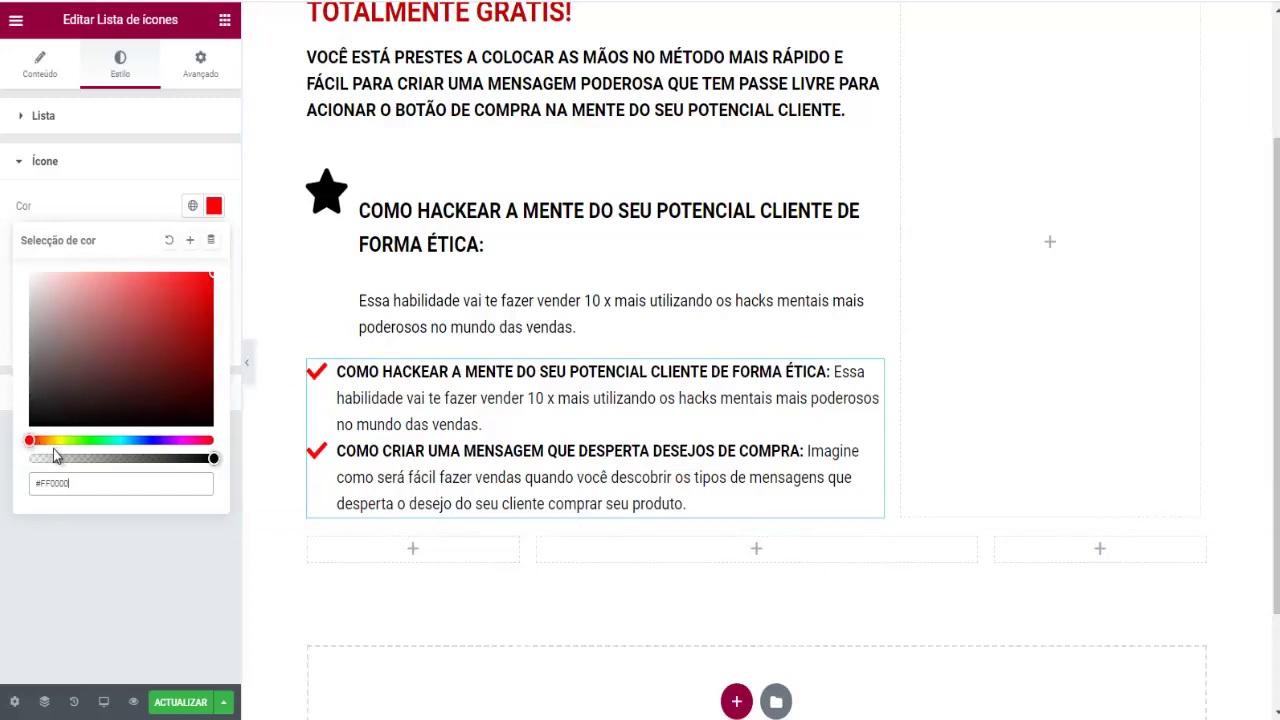
pyautogui.moveTo(54, 442); pyautogui.dragTo(135, 440)
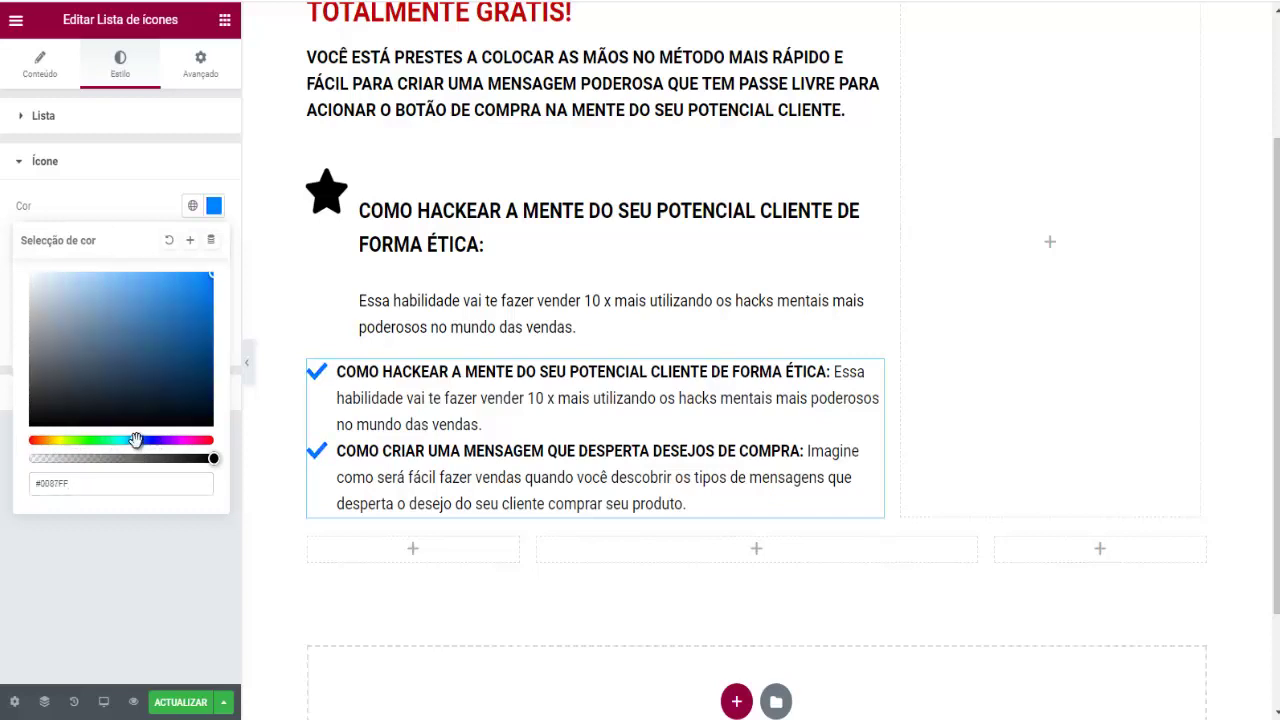
pyautogui.click(14, 549)
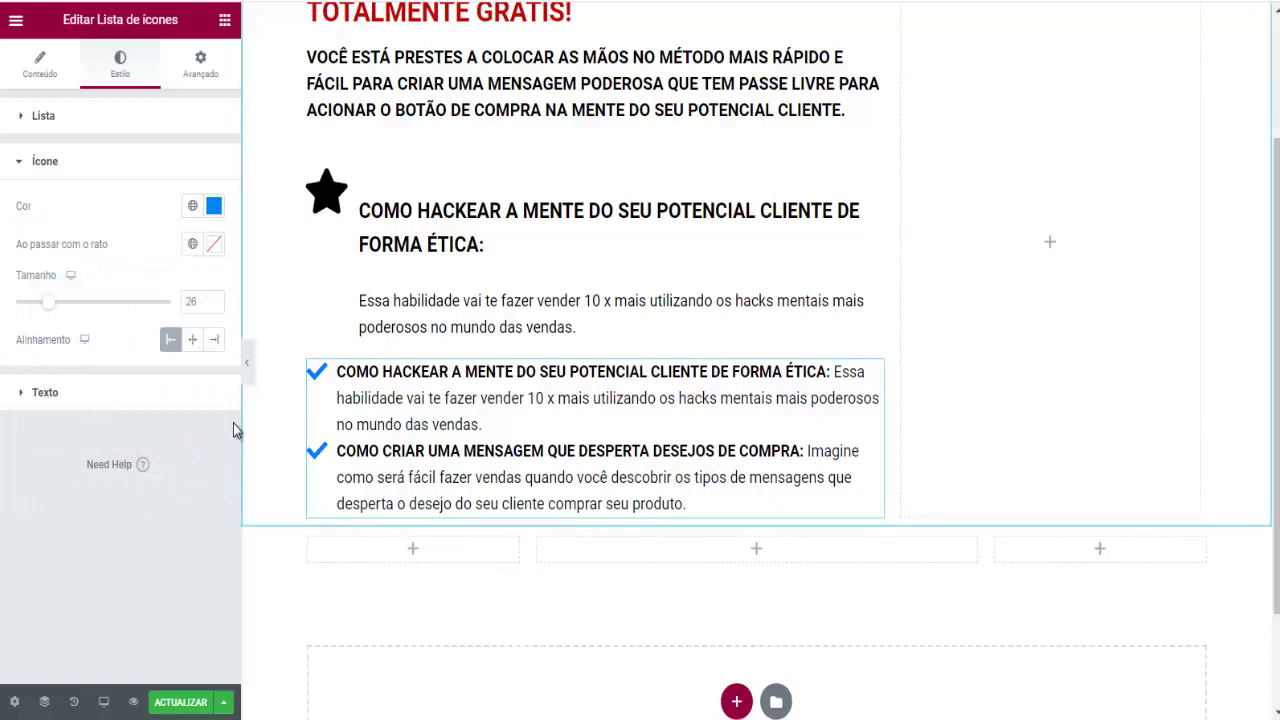
# Delete the star icon box widget above the checkmark list
pyautogui.scroll(1, 410, 290)
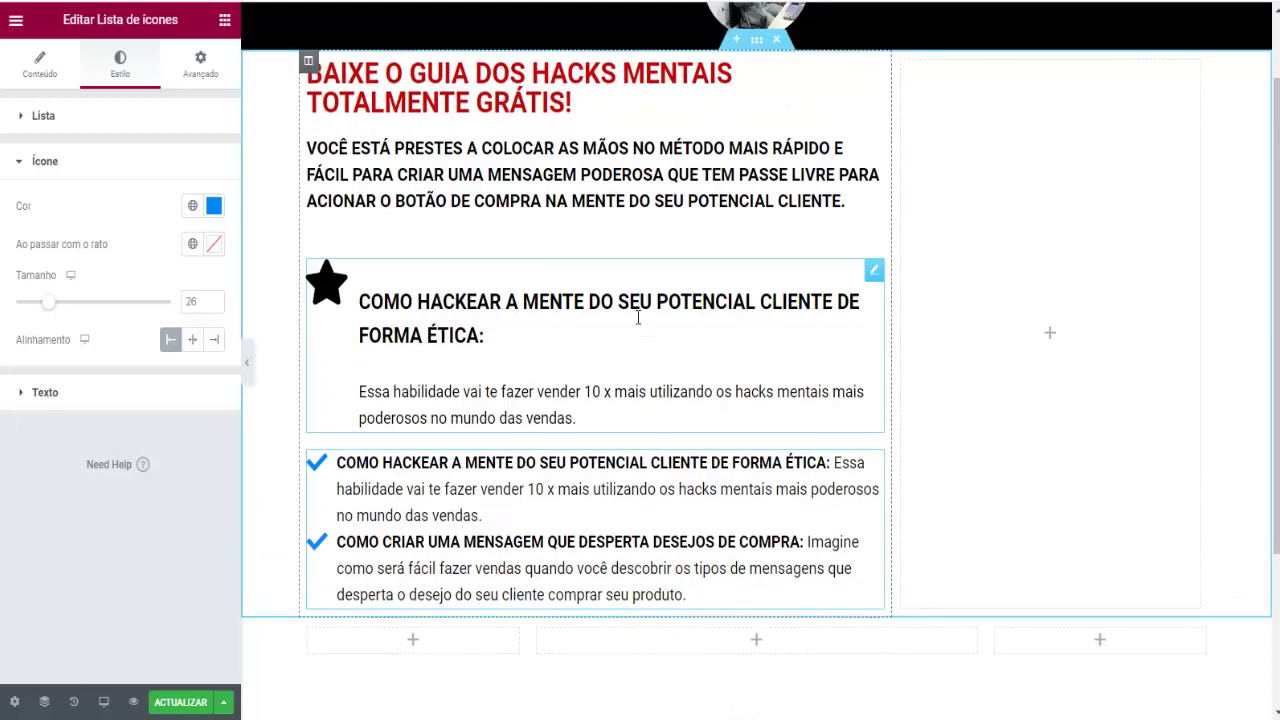
pyautogui.rightClick(875, 273)
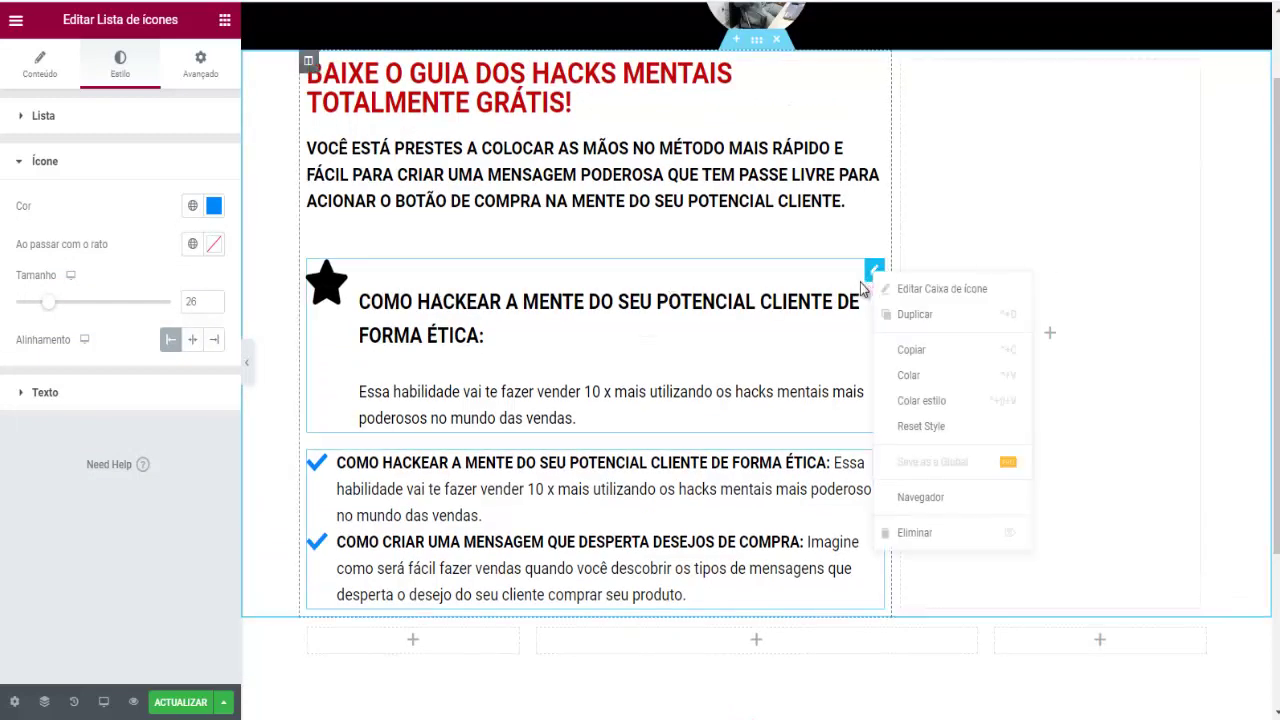
pyautogui.click(910, 534)
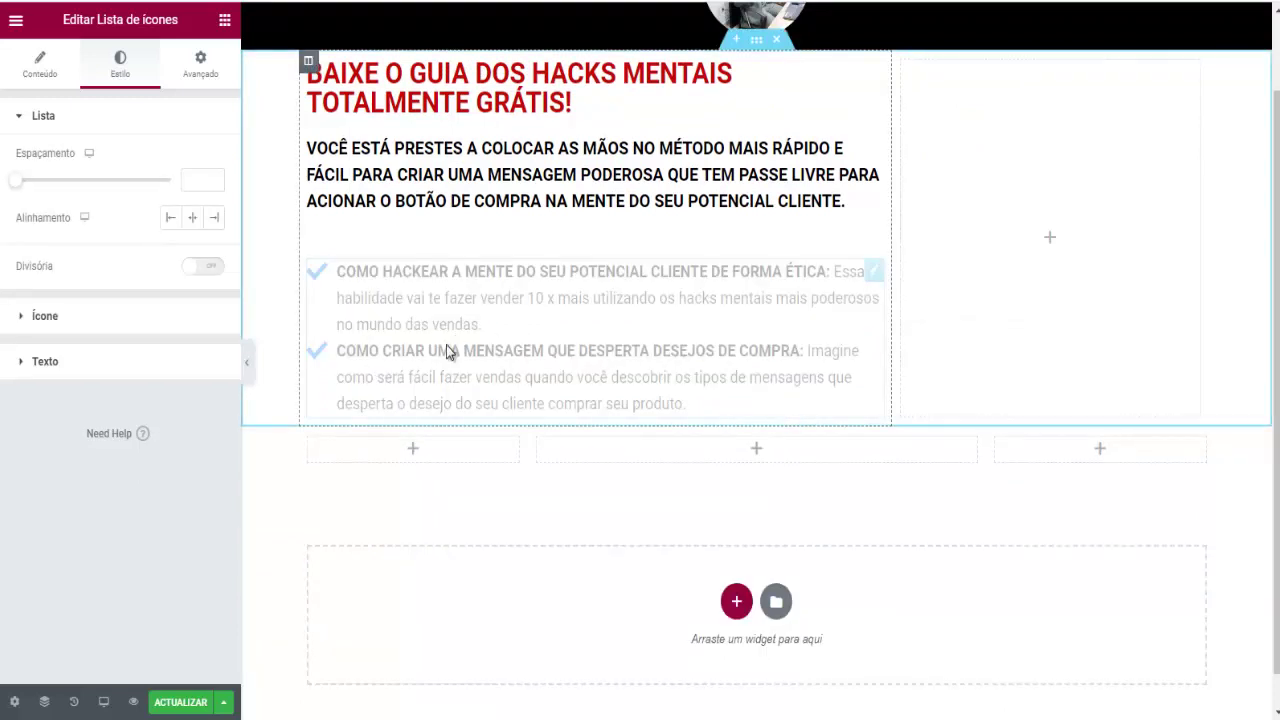
# Add an Image widget to the empty column beside the headline and checkmark list
pyautogui.scroll(1, 805, 268)
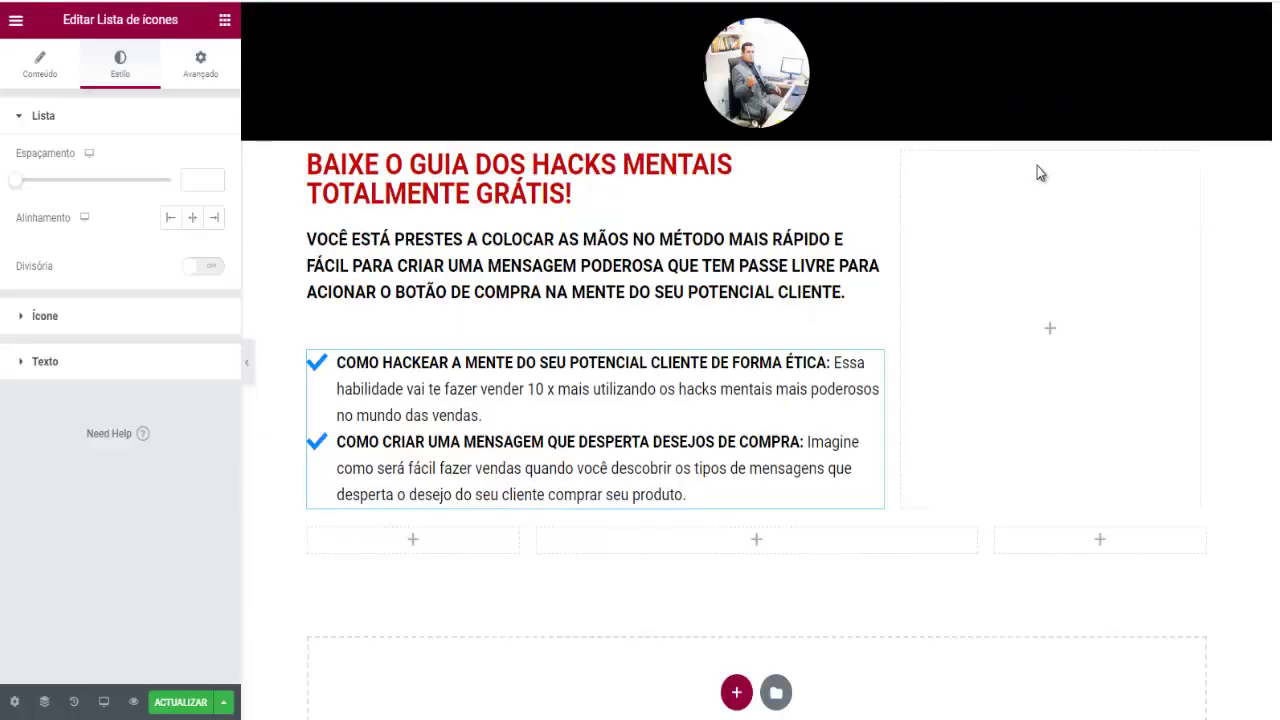
pyautogui.click(1049, 330)
pyautogui.moveTo(51, 277); pyautogui.dragTo(1036, 286)
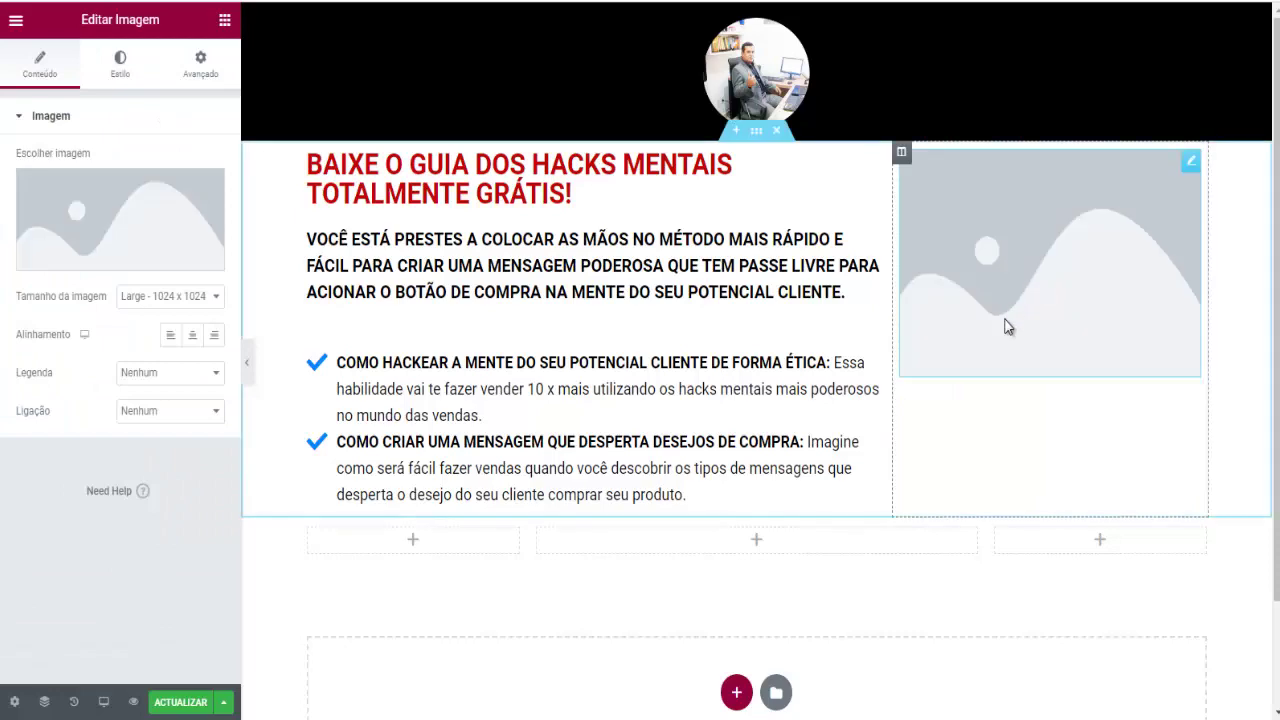
# Find box-emails-que-vendem.png in the media library and insert it as the new widget's image
pyautogui.click(107, 258)
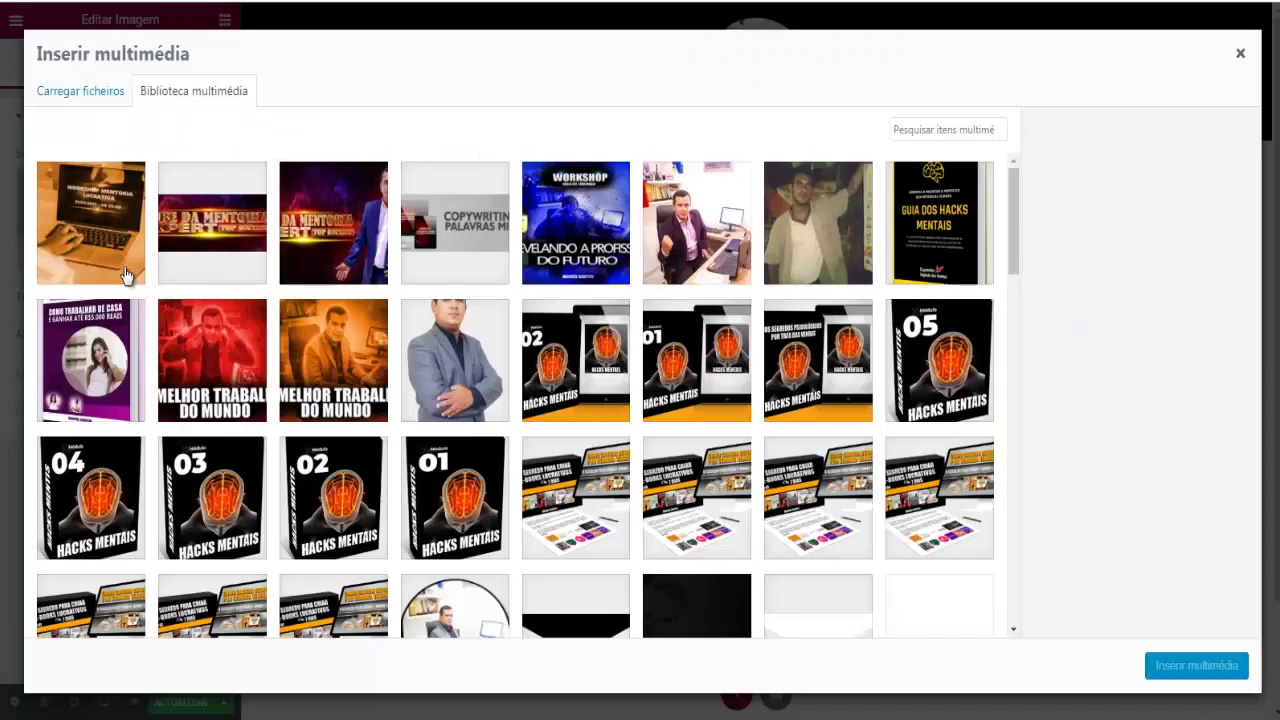
pyautogui.scroll(-7, 362, 316)
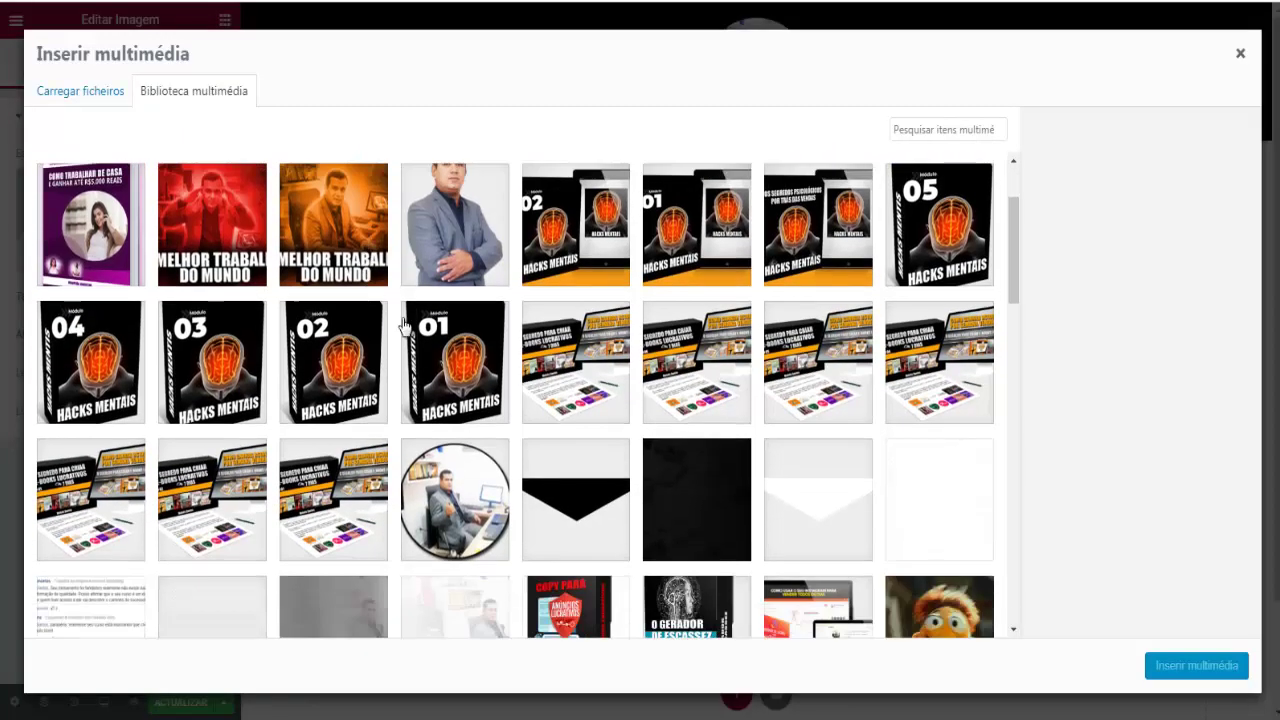
pyautogui.scroll(-1, 416, 340)
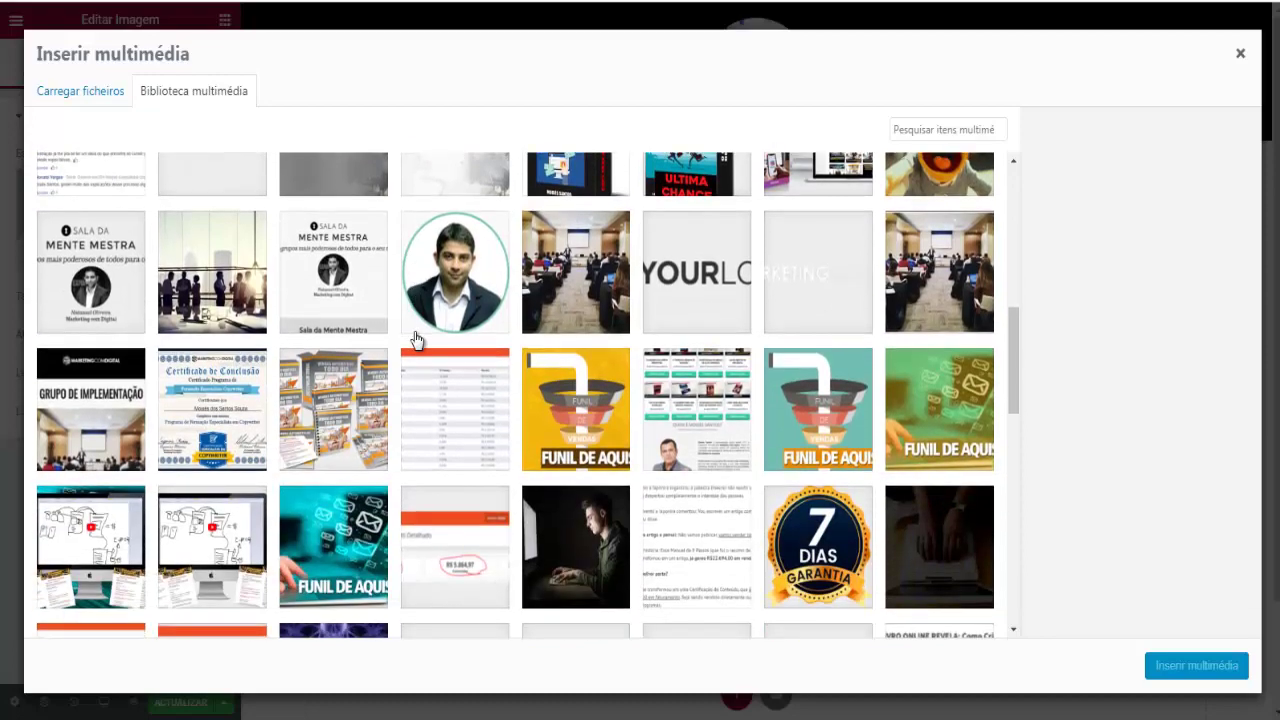
pyautogui.scroll(-10, 416, 340)
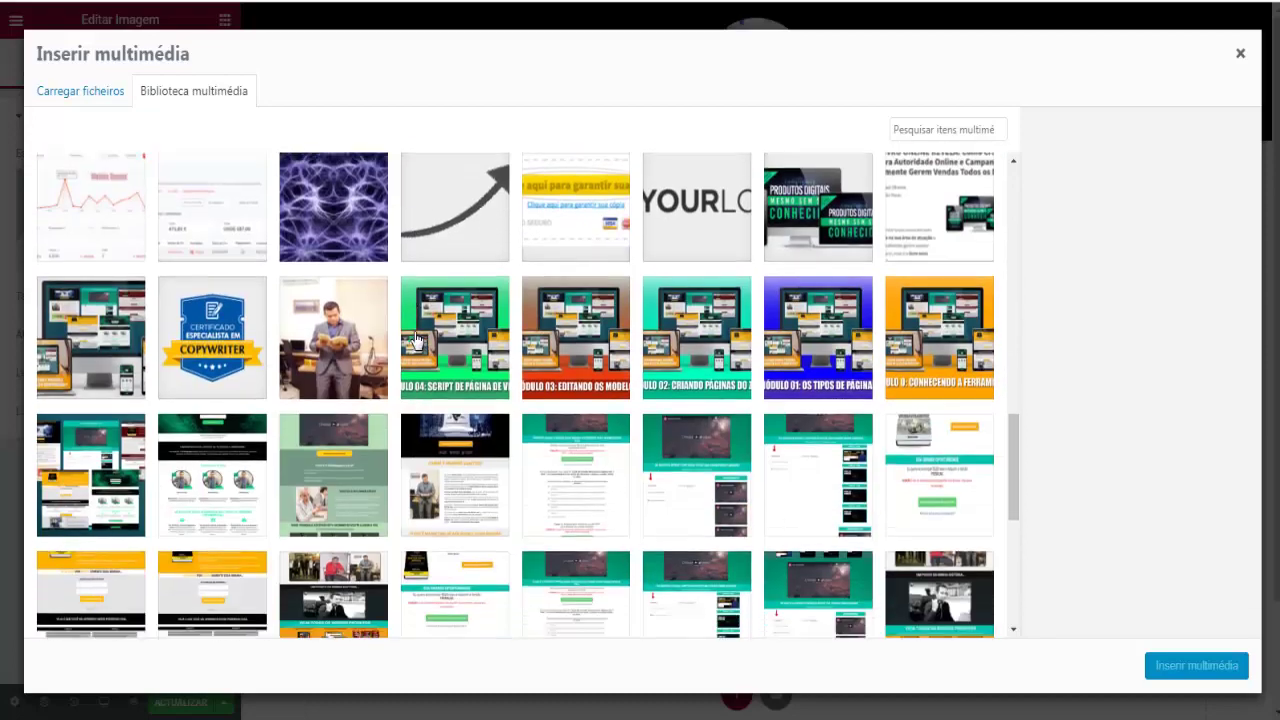
pyautogui.scroll(-12, 416, 340)
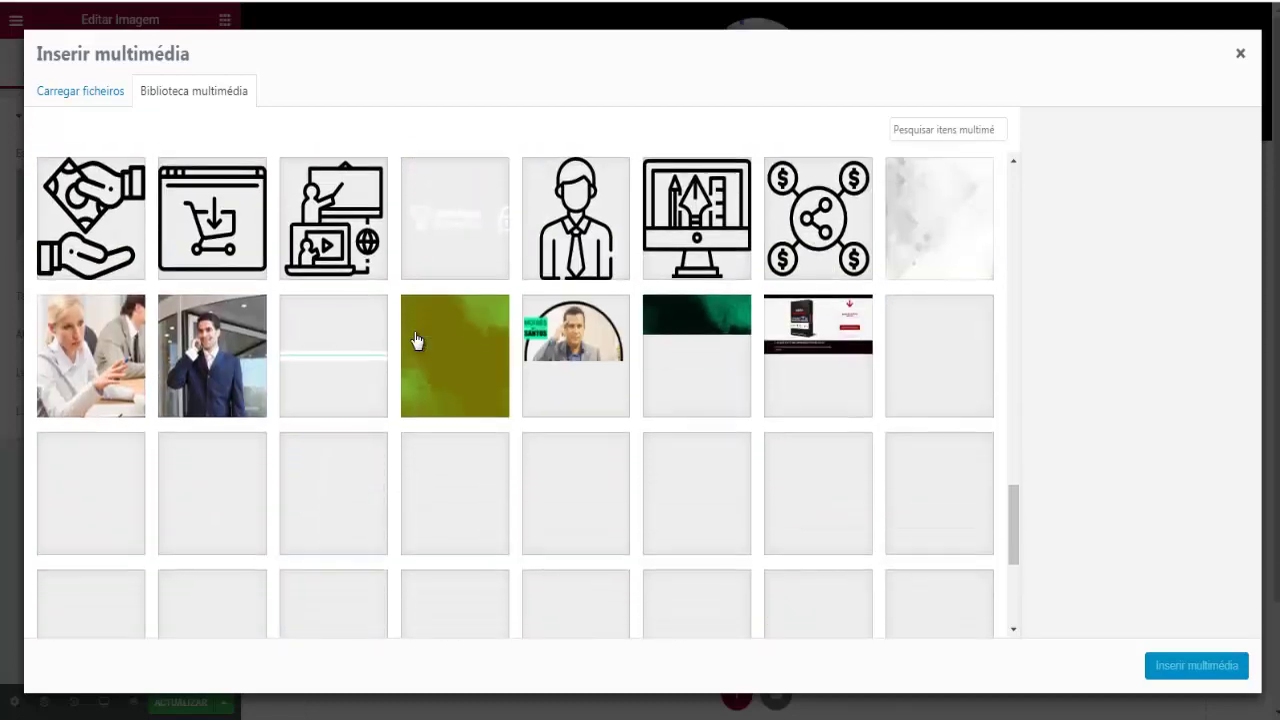
pyautogui.scroll(-1, 416, 340)
pyautogui.scroll(2, 416, 340)
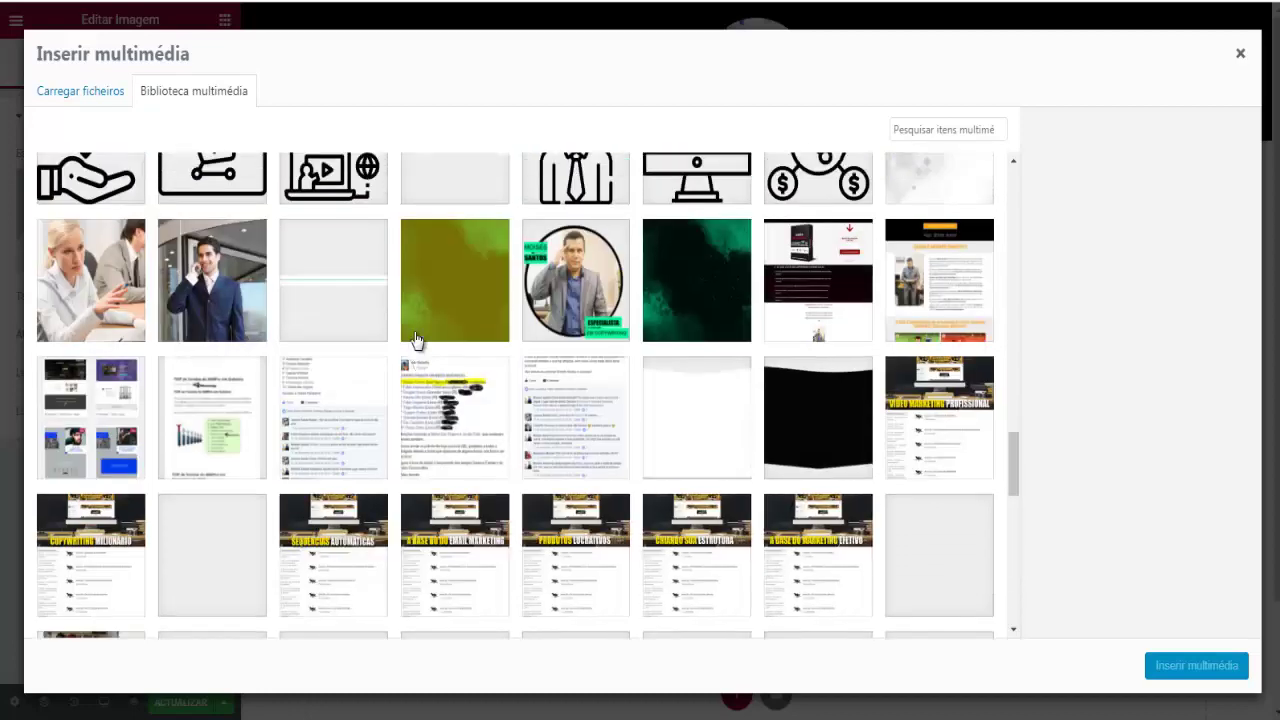
pyautogui.scroll(-7, 463, 372)
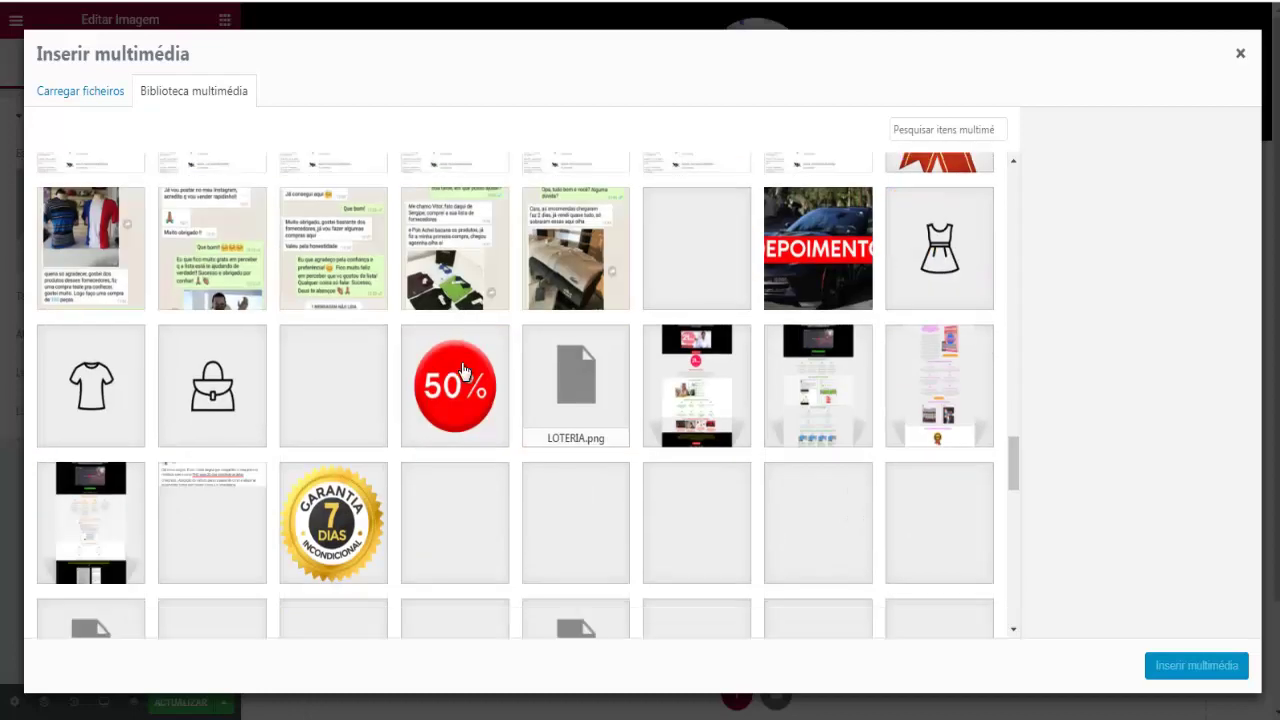
pyautogui.scroll(-2, 463, 372)
pyautogui.scroll(4, 463, 372)
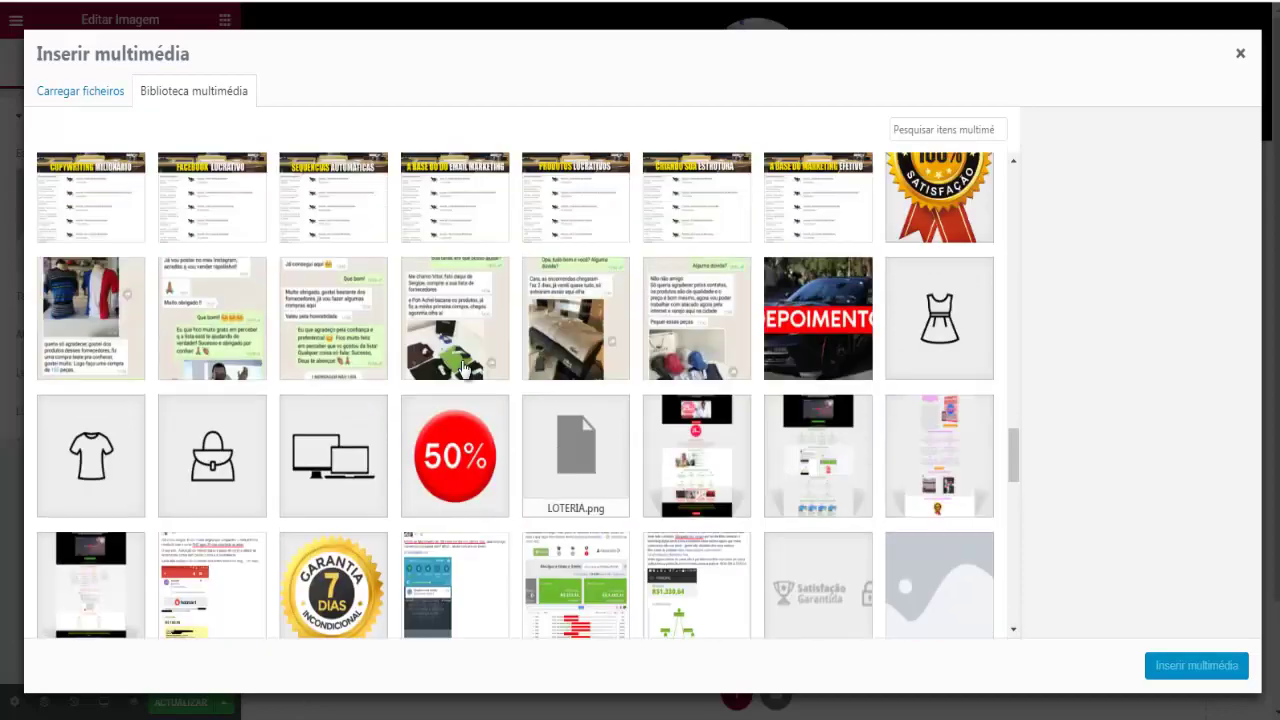
pyautogui.scroll(12, 463, 370)
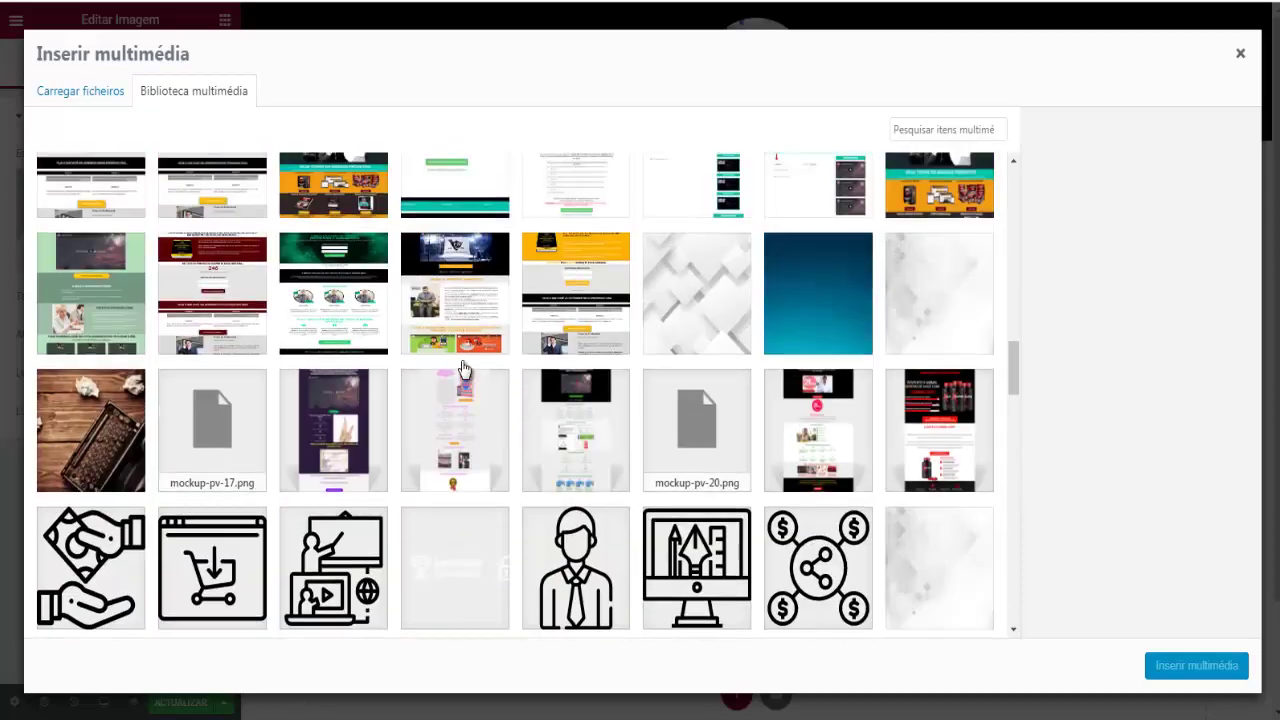
pyautogui.scroll(12, 463, 370)
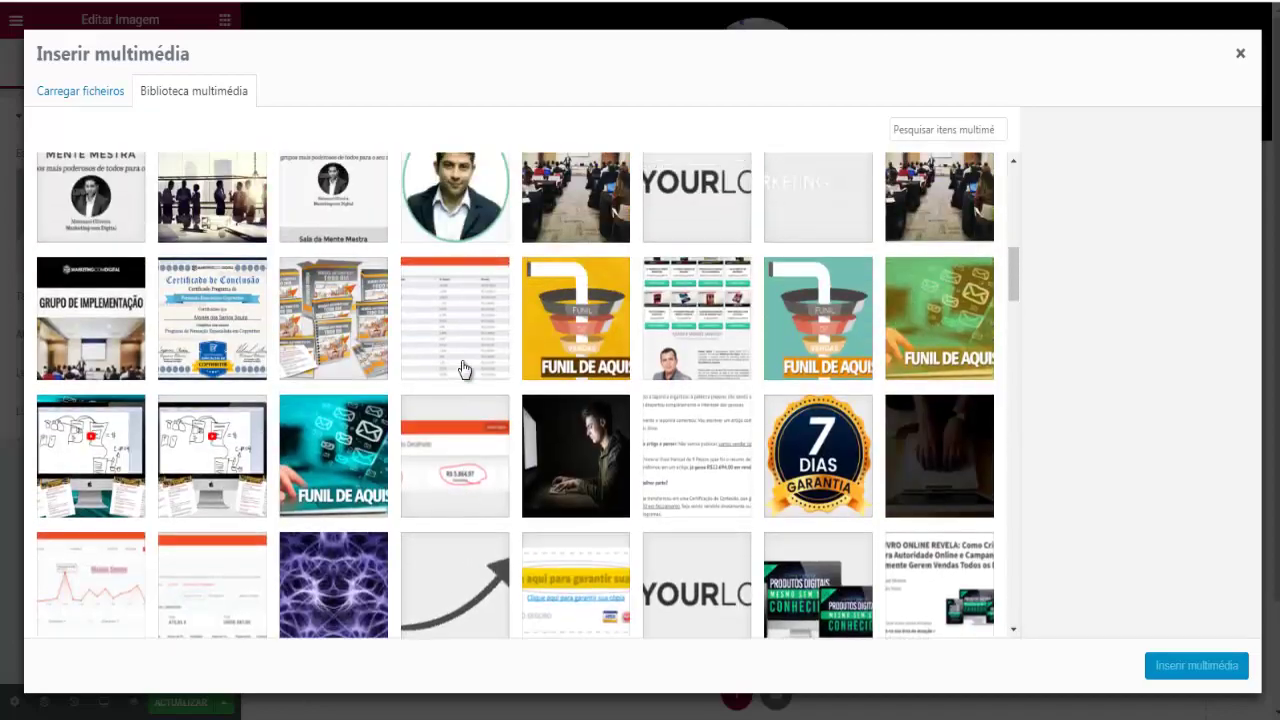
pyautogui.scroll(2, 463, 370)
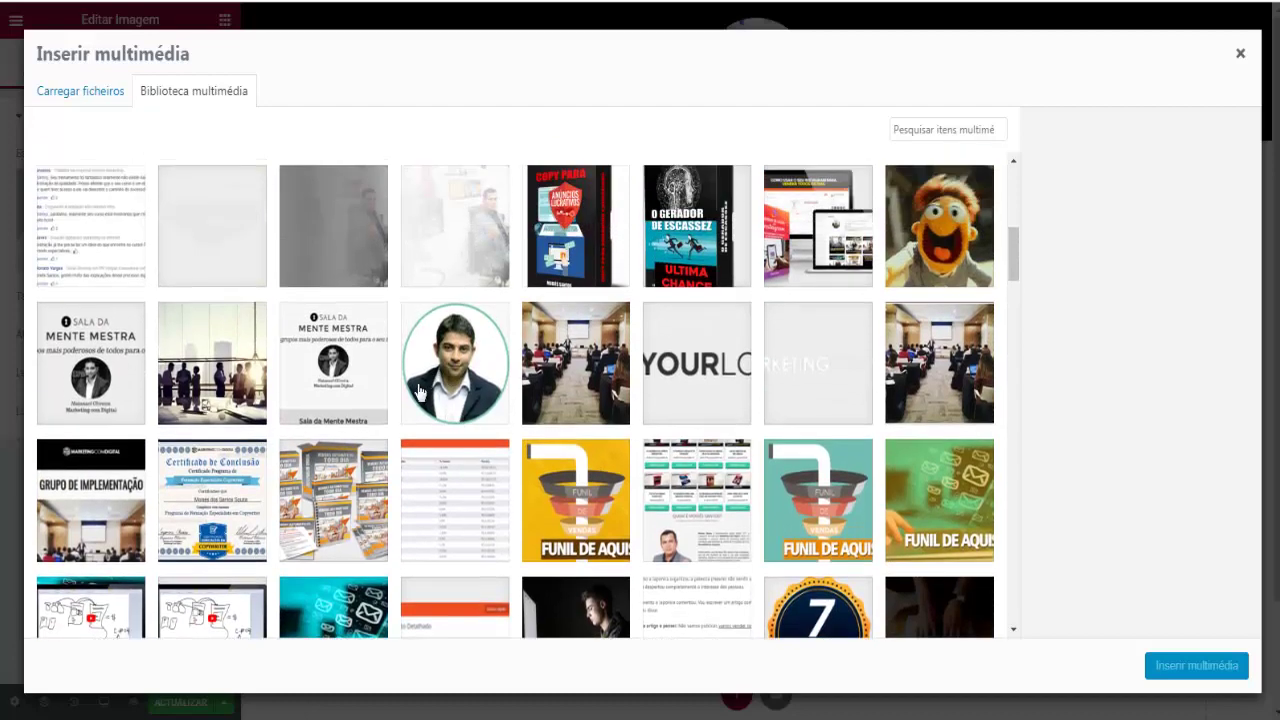
pyautogui.click(335, 498)
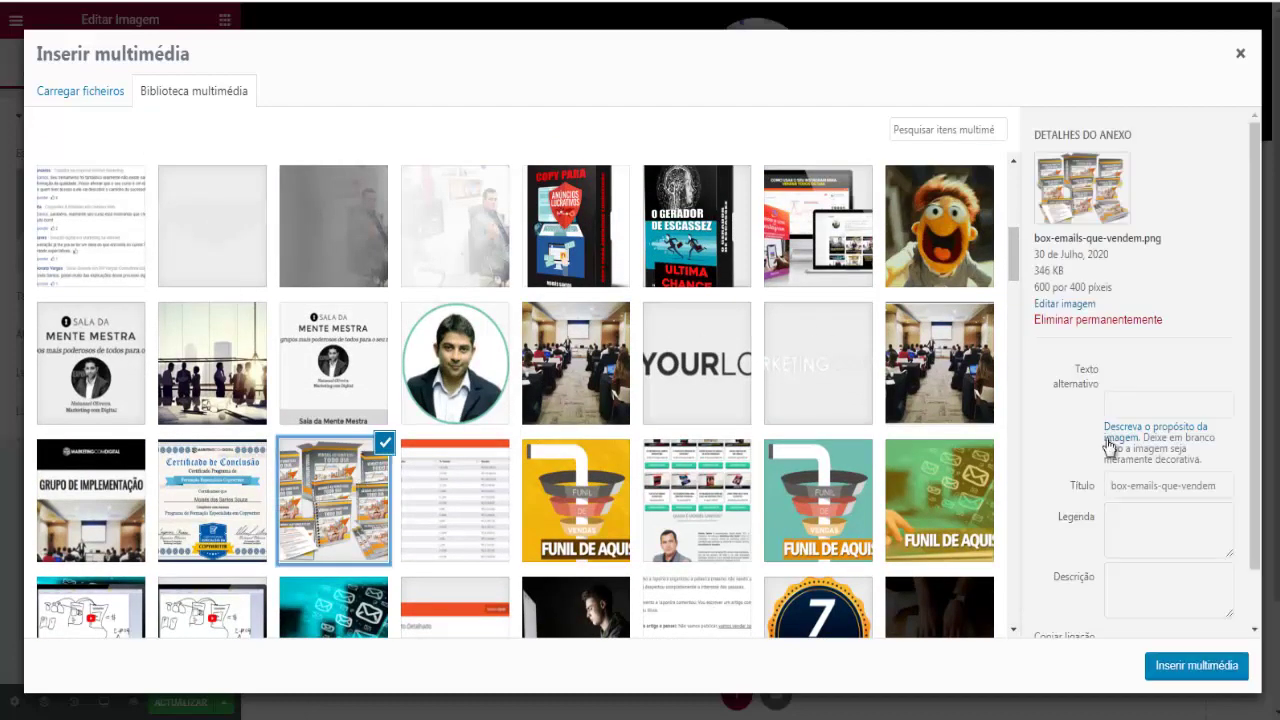
pyautogui.click(1171, 668)
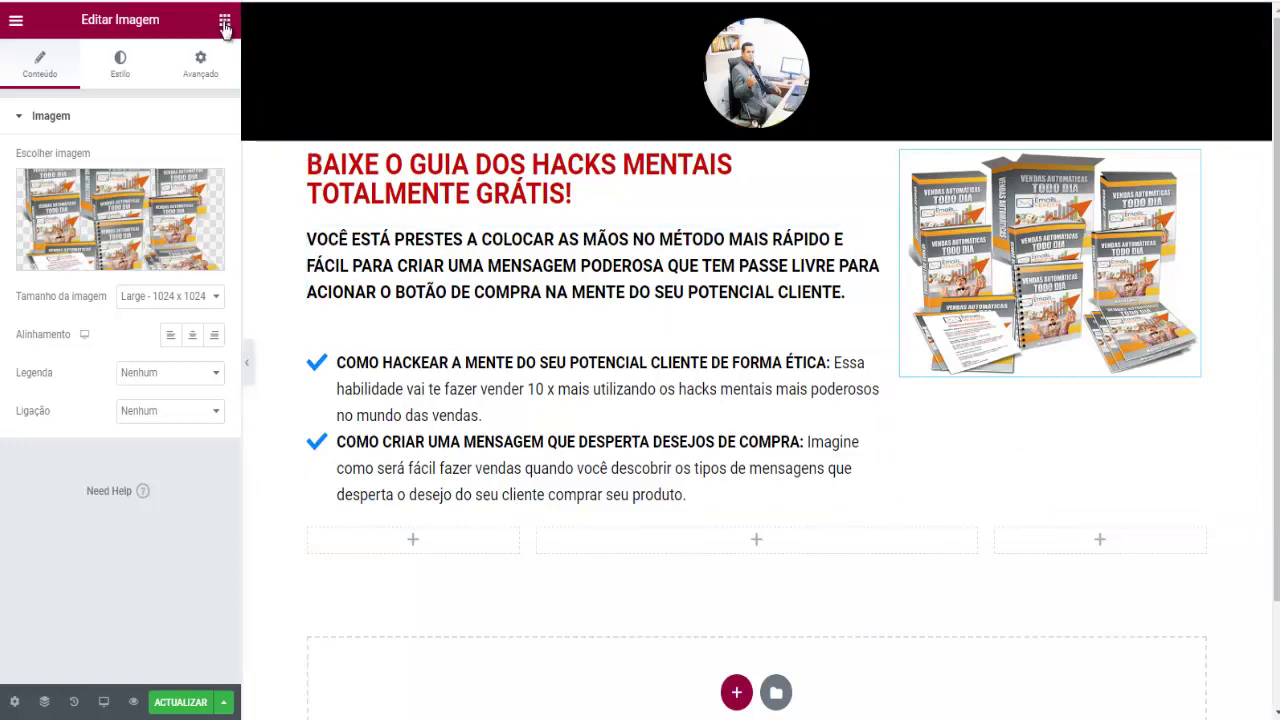
# Add an HTML widget below the product box image in the same column
pyautogui.click(225, 22)
pyautogui.scroll(-15, 146, 412)
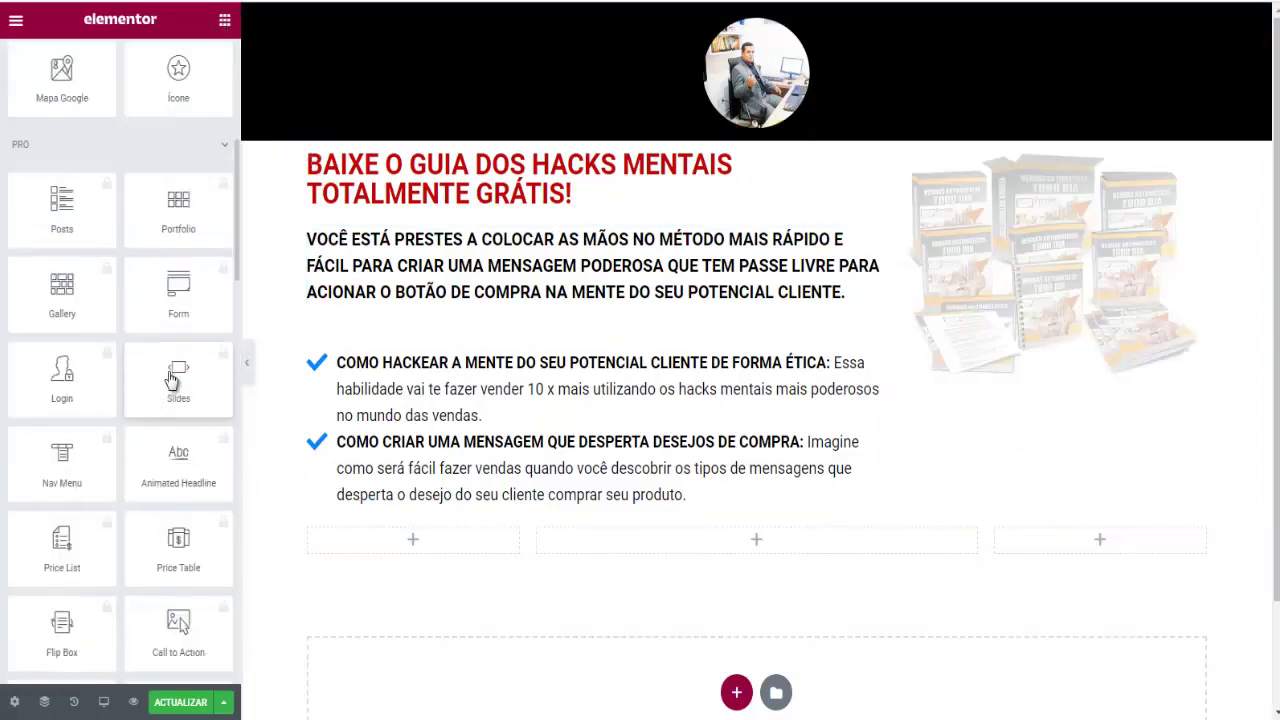
pyautogui.scroll(-4, 146, 412)
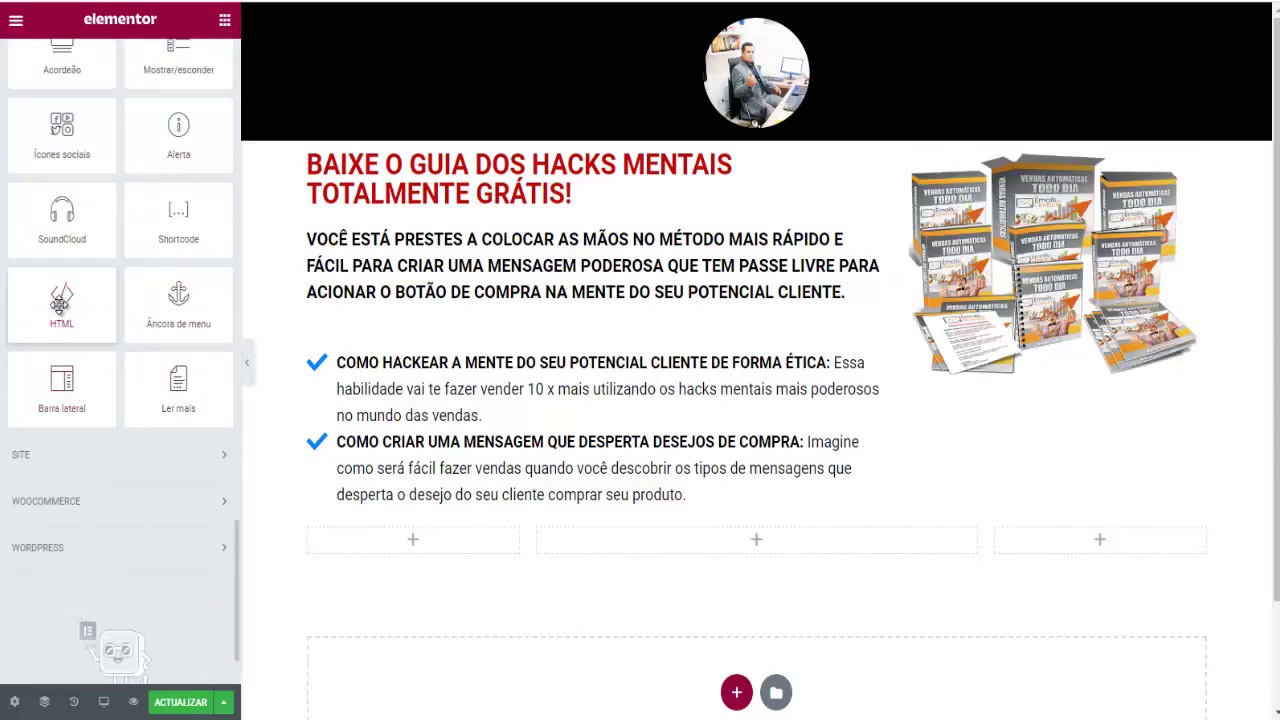
pyautogui.moveTo(60, 305); pyautogui.dragTo(1016, 372)
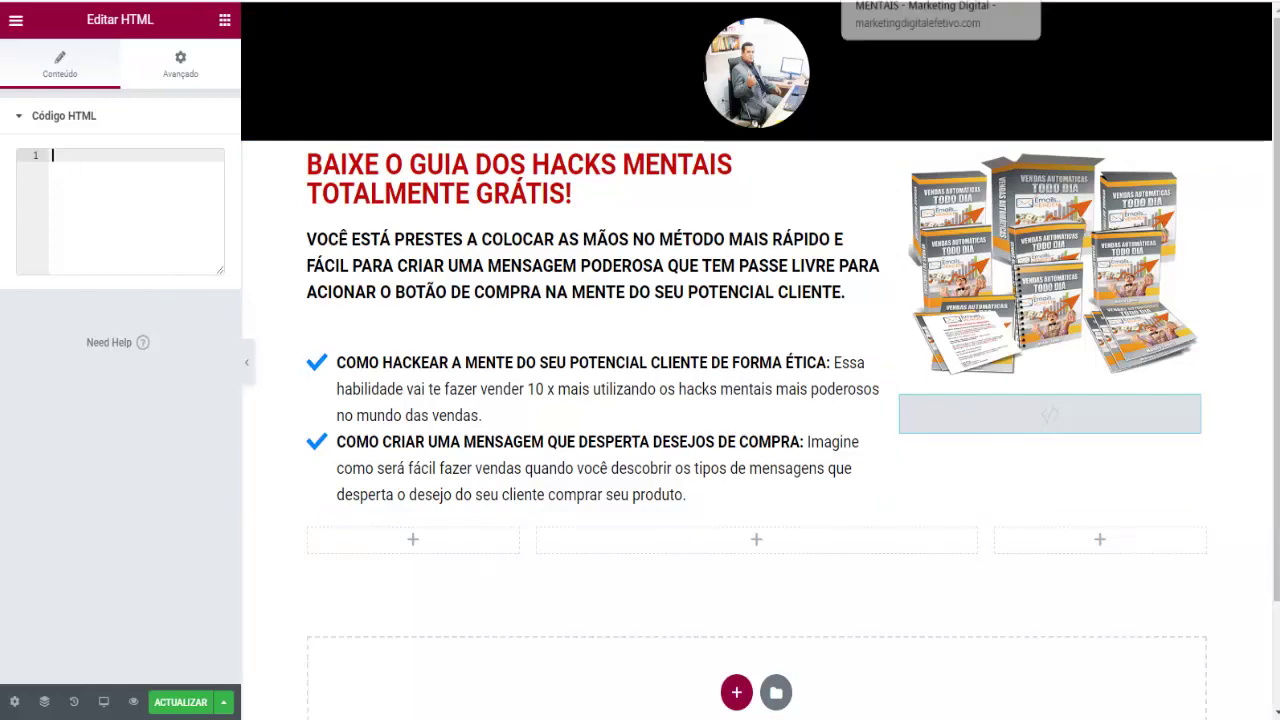
# On the example page, copy the two paragraphs from "Se você conseguir vender um sonho" to "hacks mentais de influência." and return to the Elementor editor
pyautogui.click(850, 2)
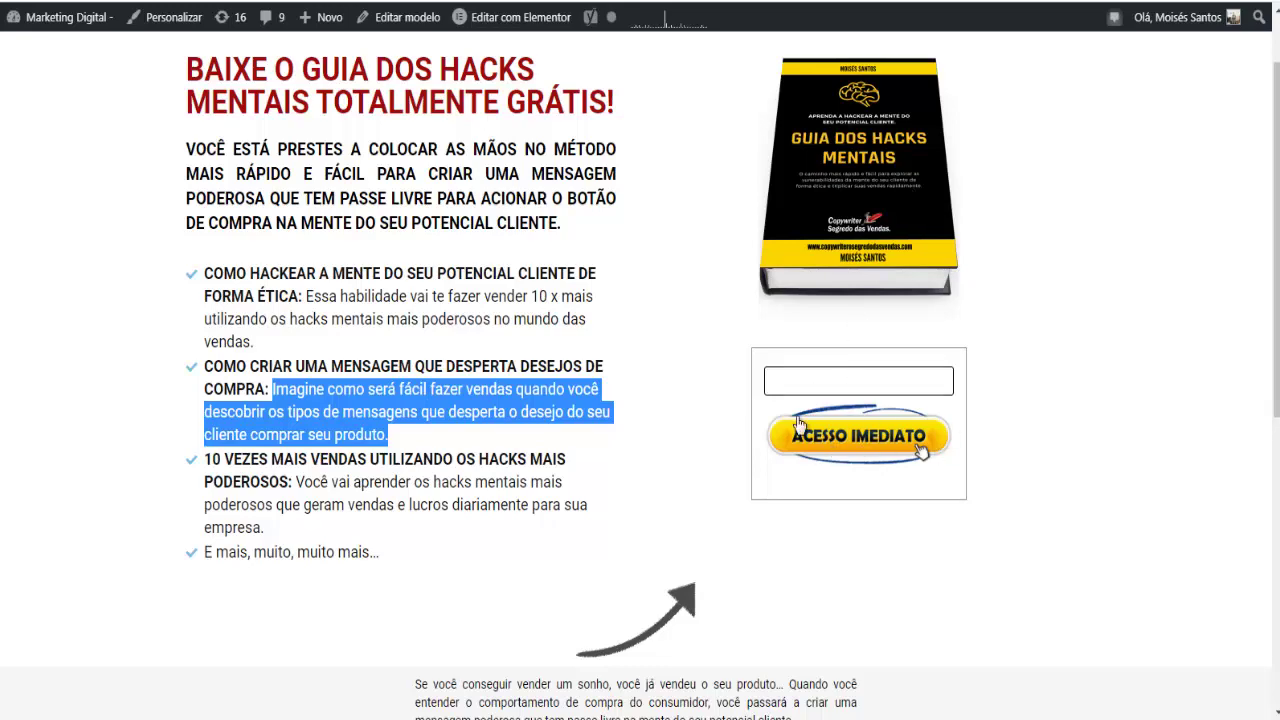
pyautogui.scroll(-2, 684, 370)
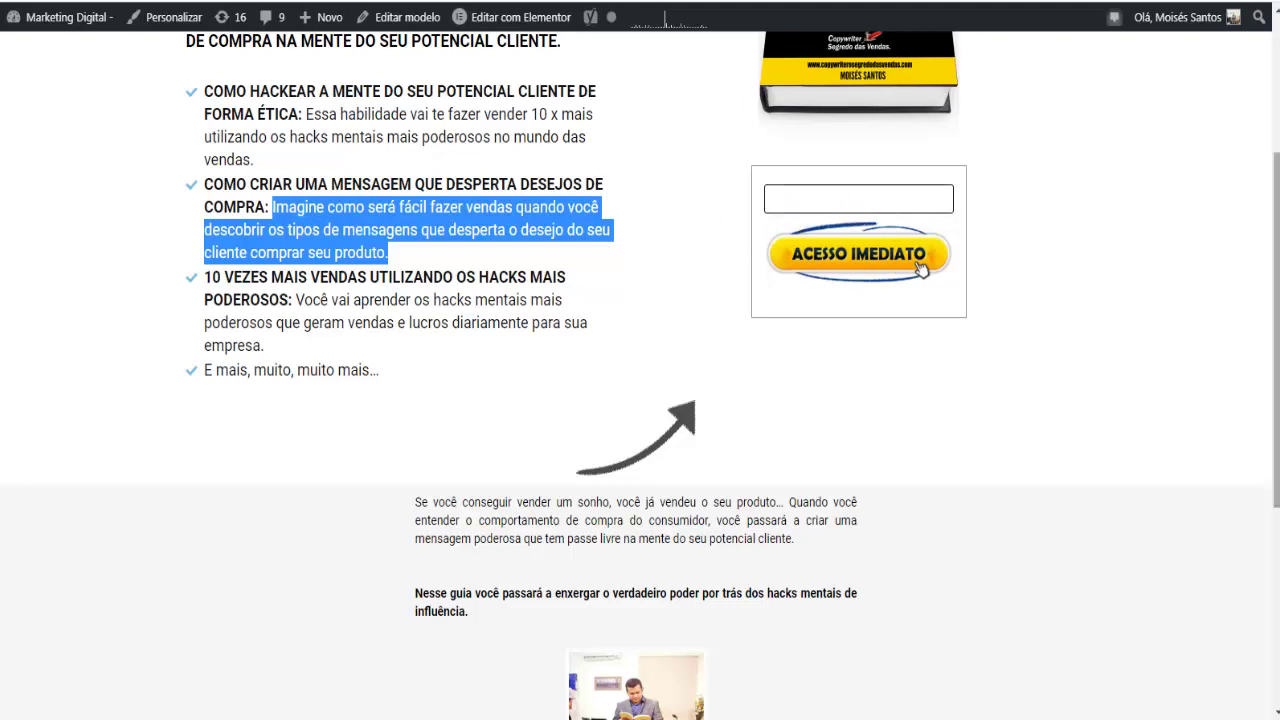
pyautogui.scroll(-1, 1260, 365)
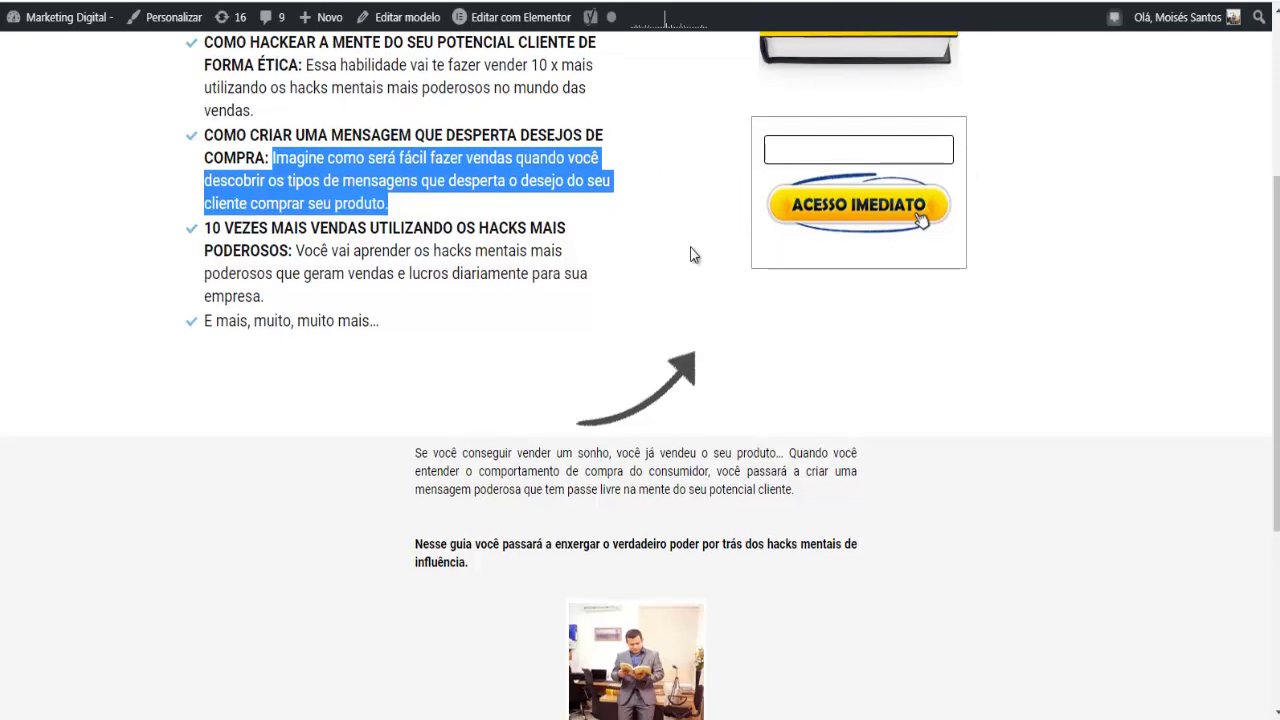
pyautogui.scroll(-5, 688, 258)
pyautogui.scroll(1, 401, 204)
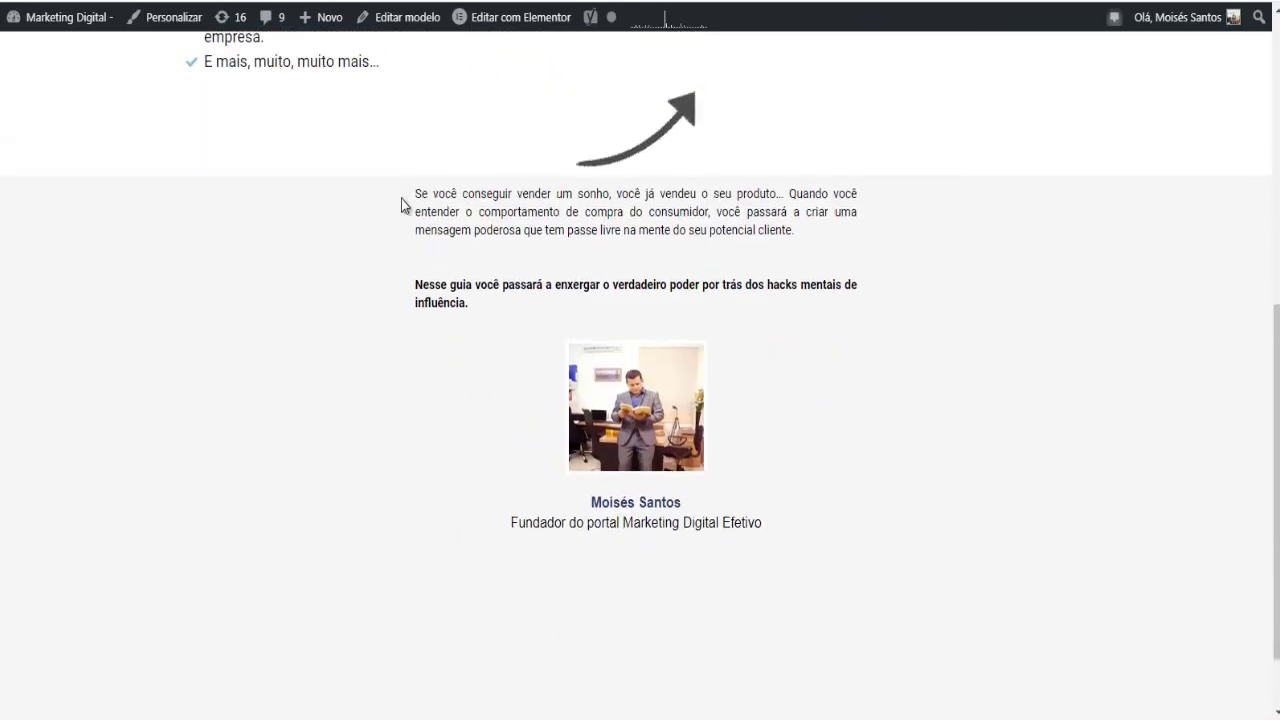
pyautogui.moveTo(416, 193); pyautogui.dragTo(478, 310)
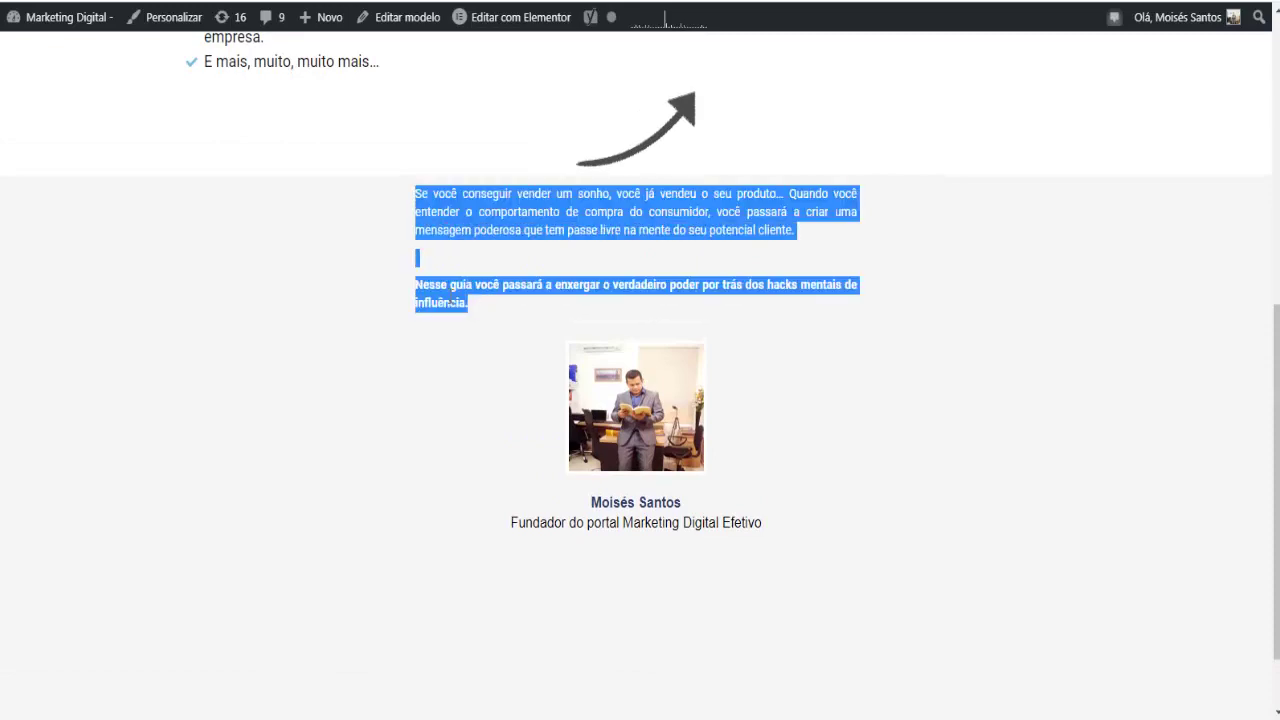
pyautogui.rightClick(452, 303)
pyautogui.click(480, 311)
pyautogui.scroll(5, 800, 295)
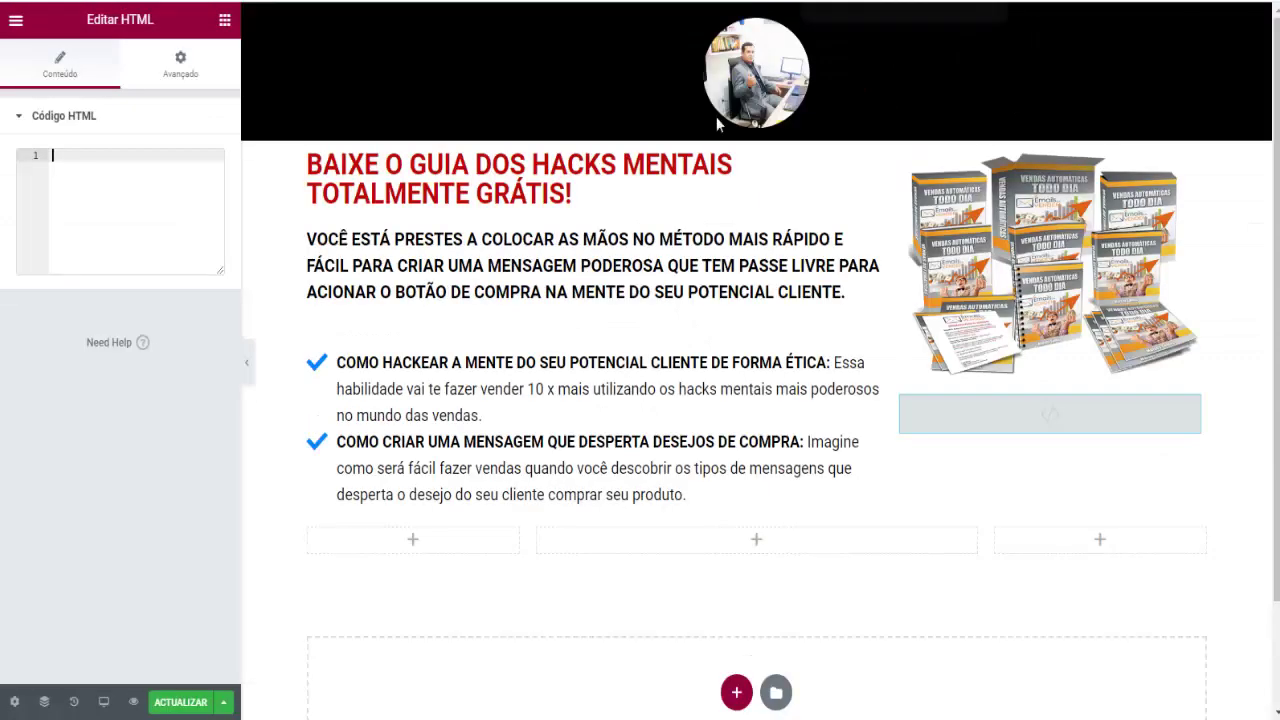
# Add an Image widget to the middle column of the empty three-column section and choose FOTO-PARA-POSTAGEM1.png for it
pyautogui.scroll(-1, 586, 370)
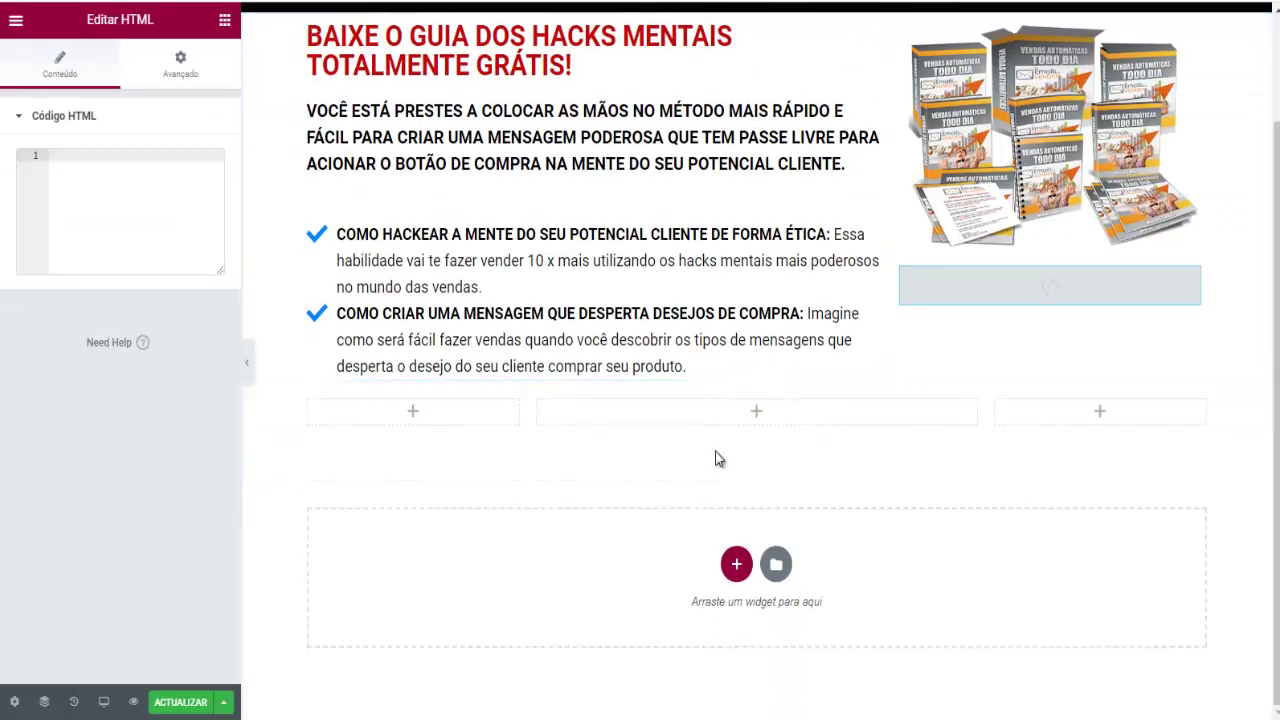
pyautogui.click(753, 413)
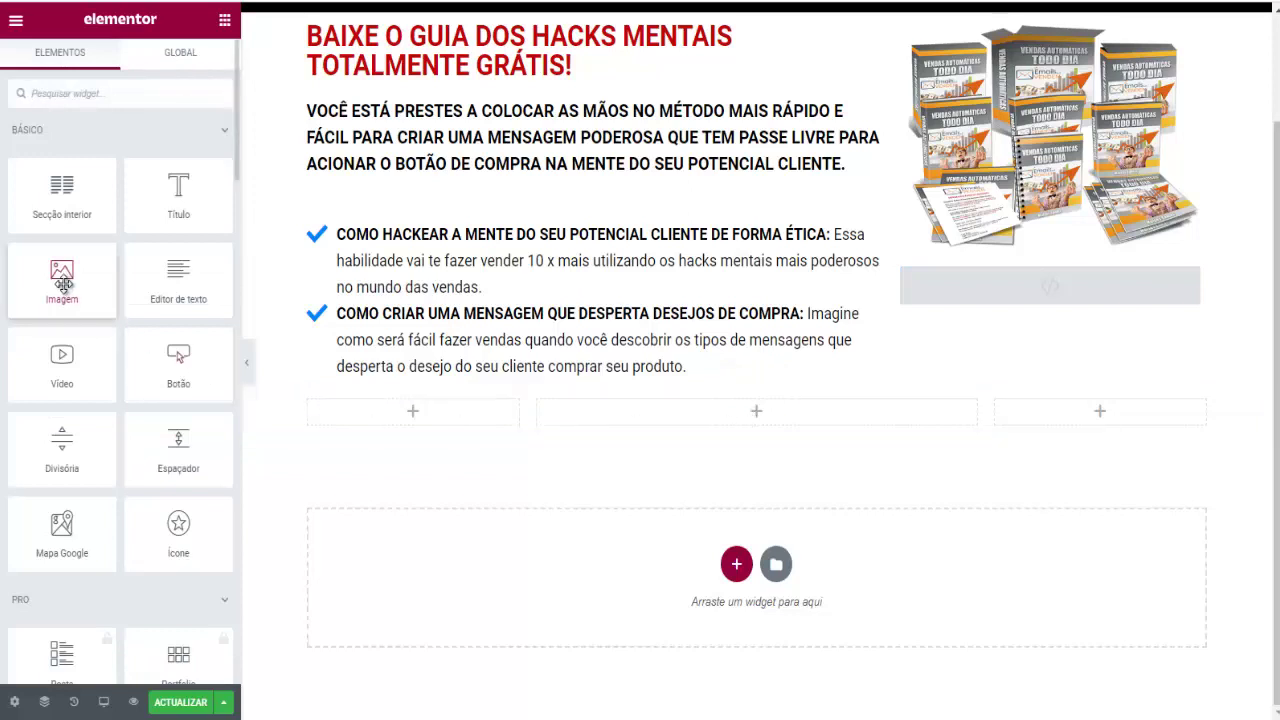
pyautogui.moveTo(63, 285); pyautogui.dragTo(746, 416)
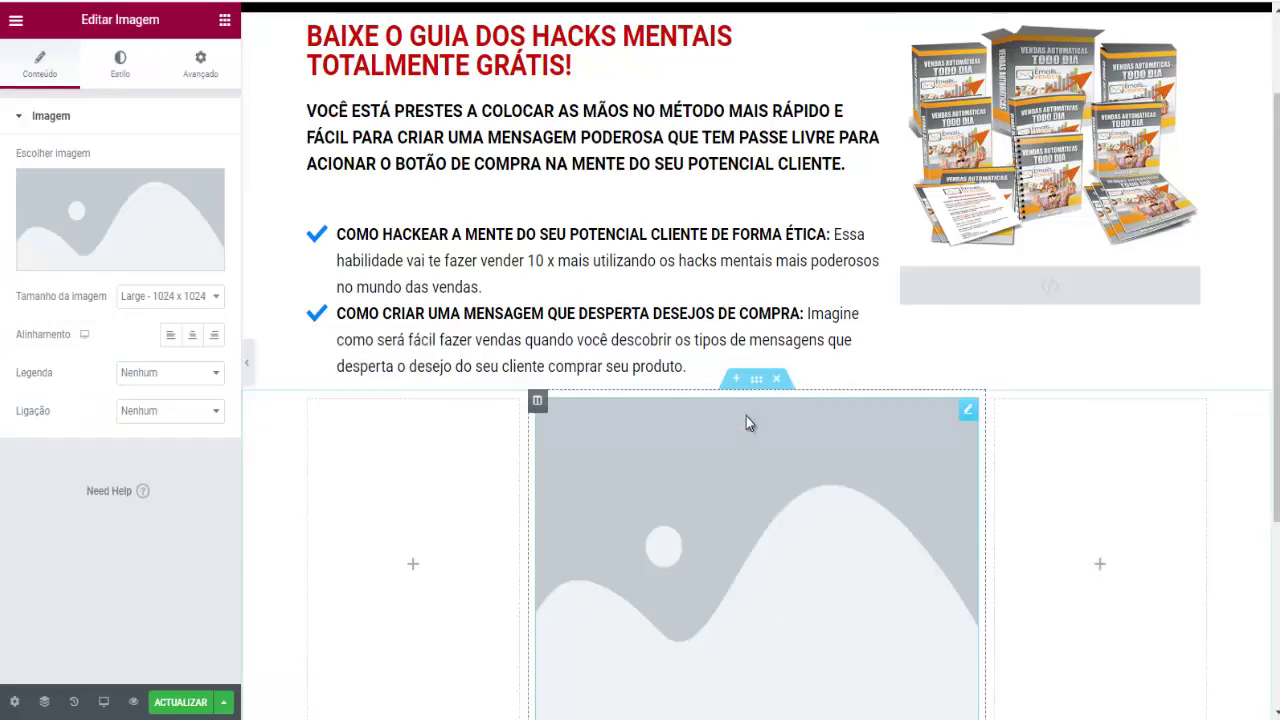
pyautogui.click(114, 260)
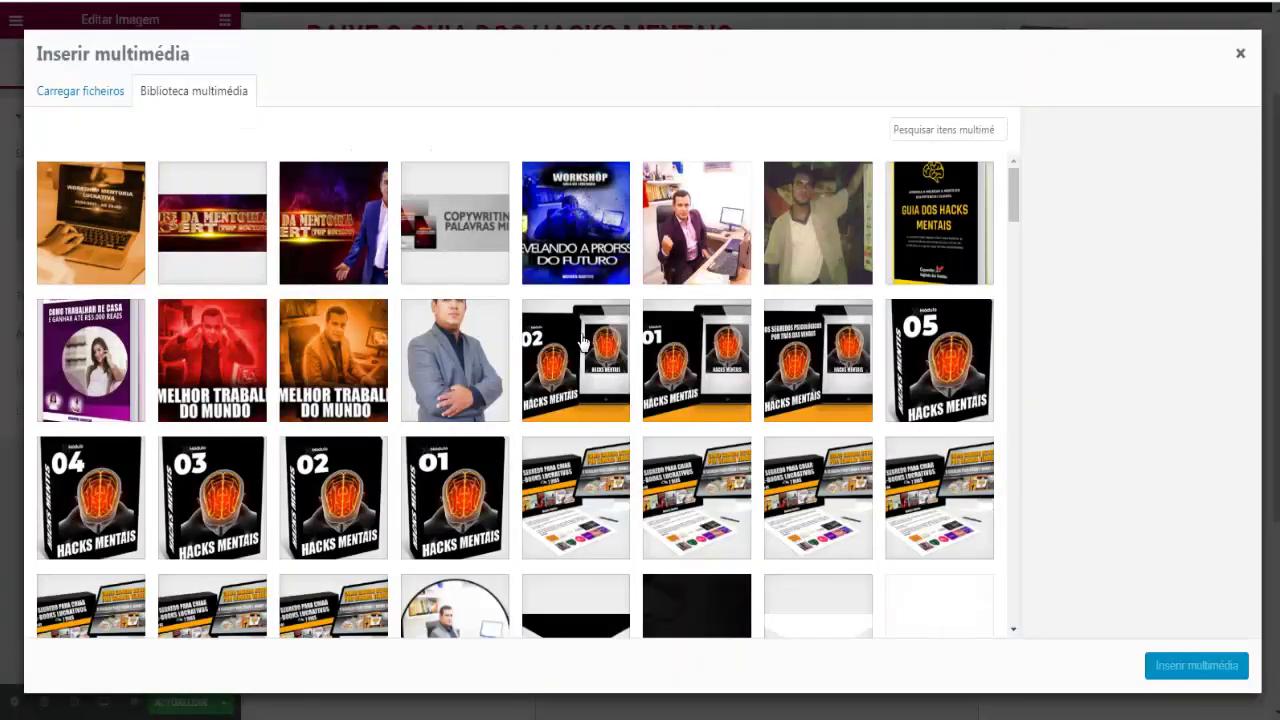
pyautogui.click(453, 360)
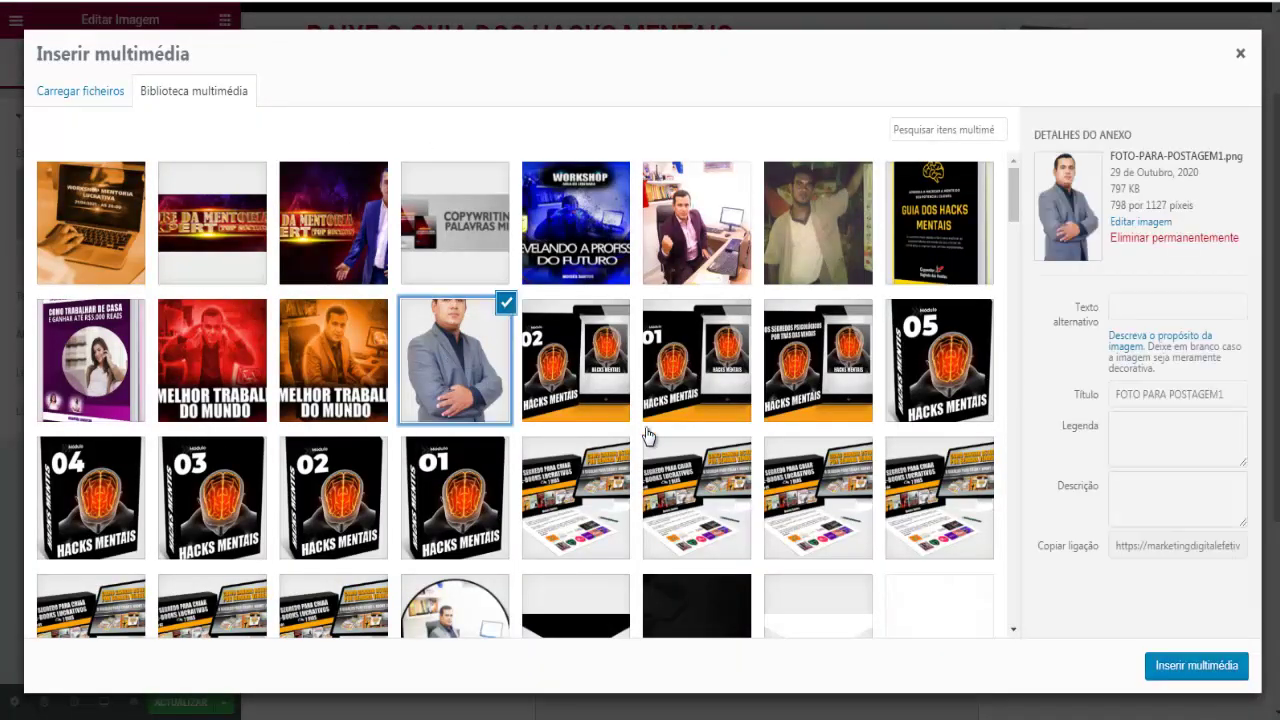
# Insert FOTO-PARA-POSTAGEM1.png into the middle column's image widget and set the image width to 28%
pyautogui.click(1170, 664)
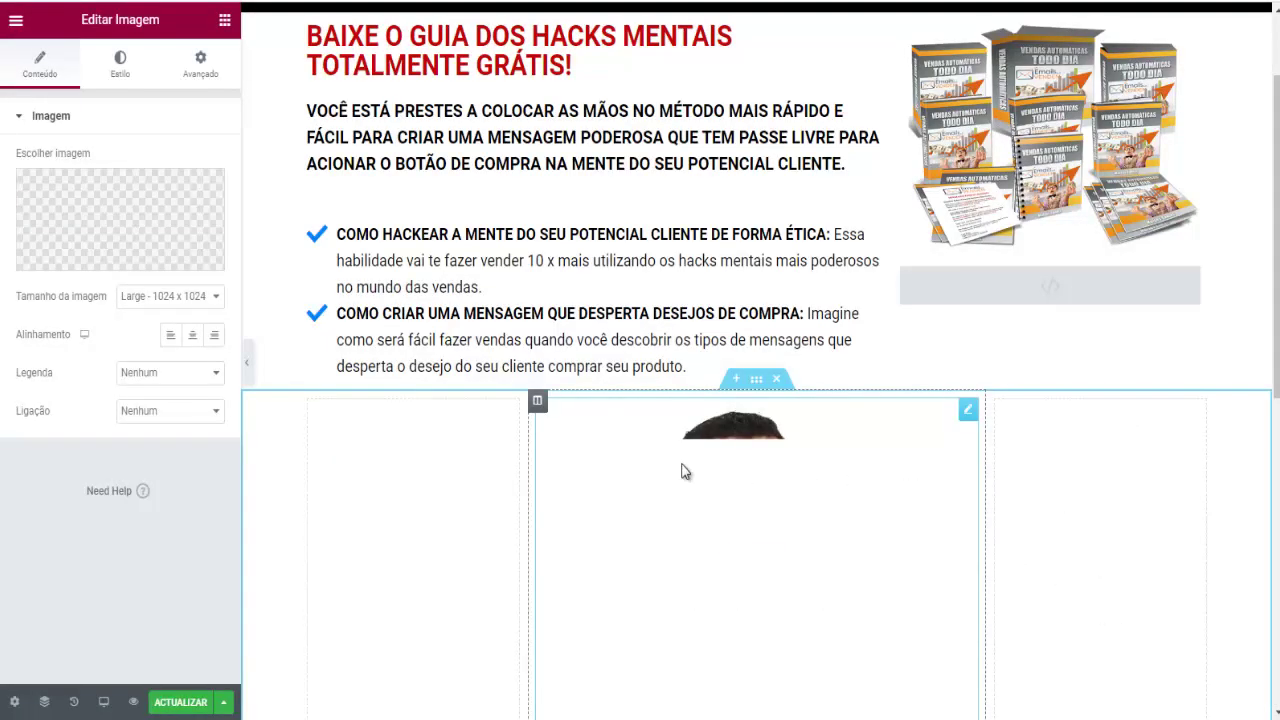
pyautogui.scroll(-2, 694, 276)
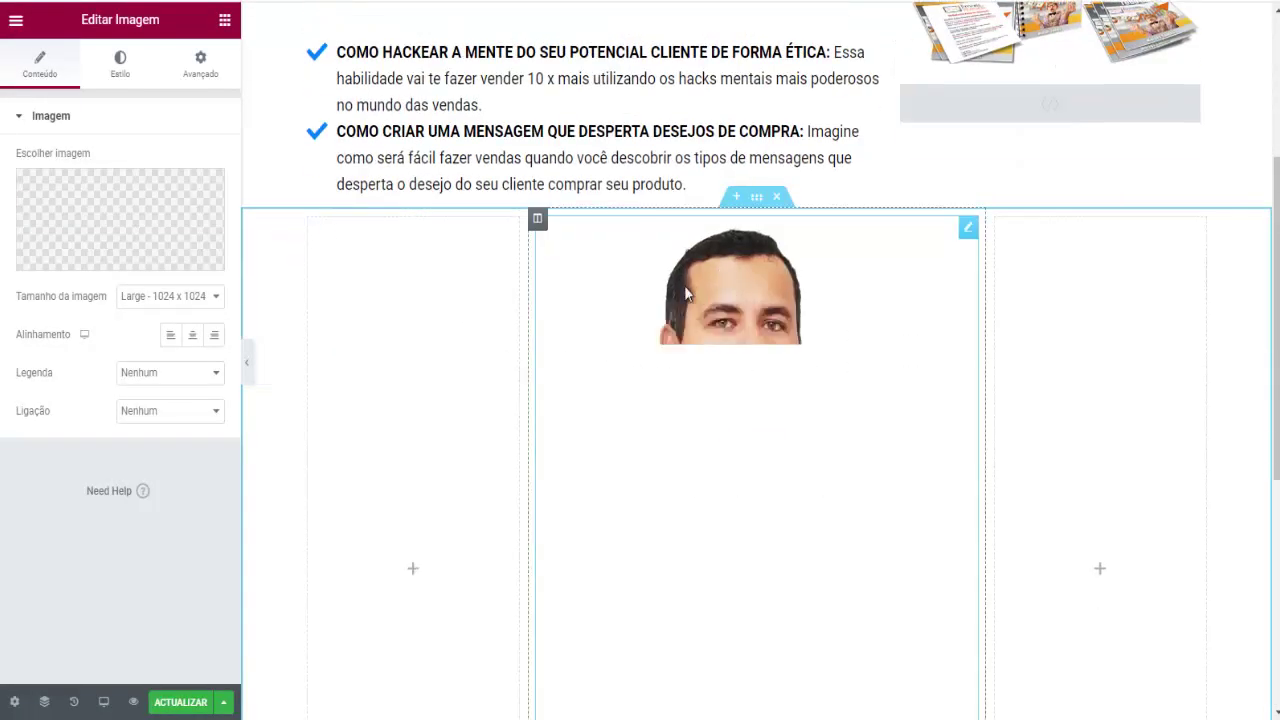
pyautogui.click(120, 66)
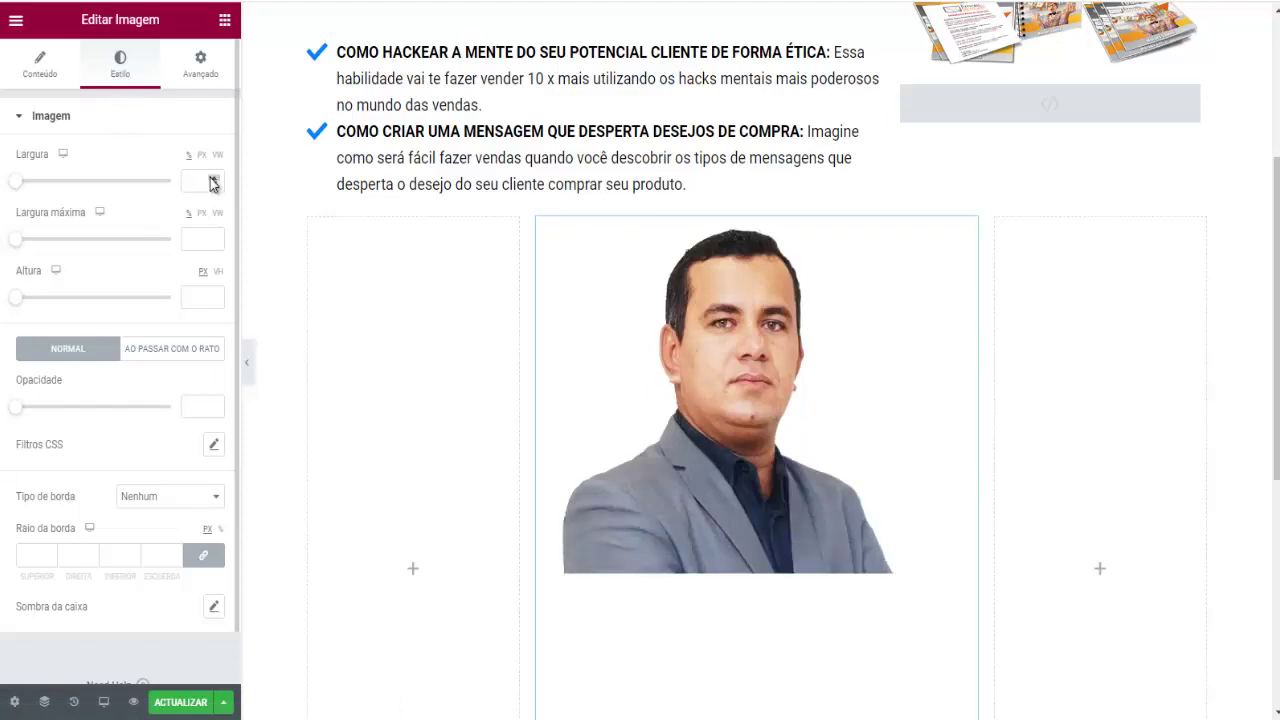
pyautogui.click(212, 183)
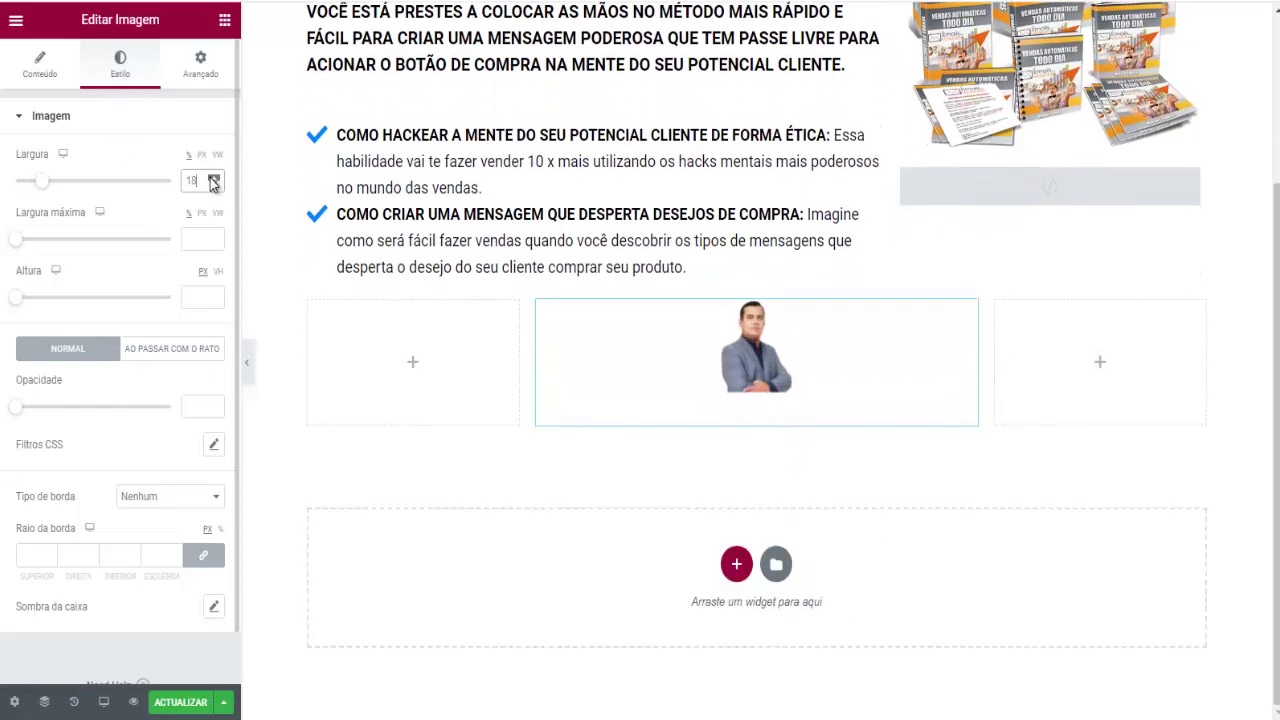
pyautogui.click(212, 184)
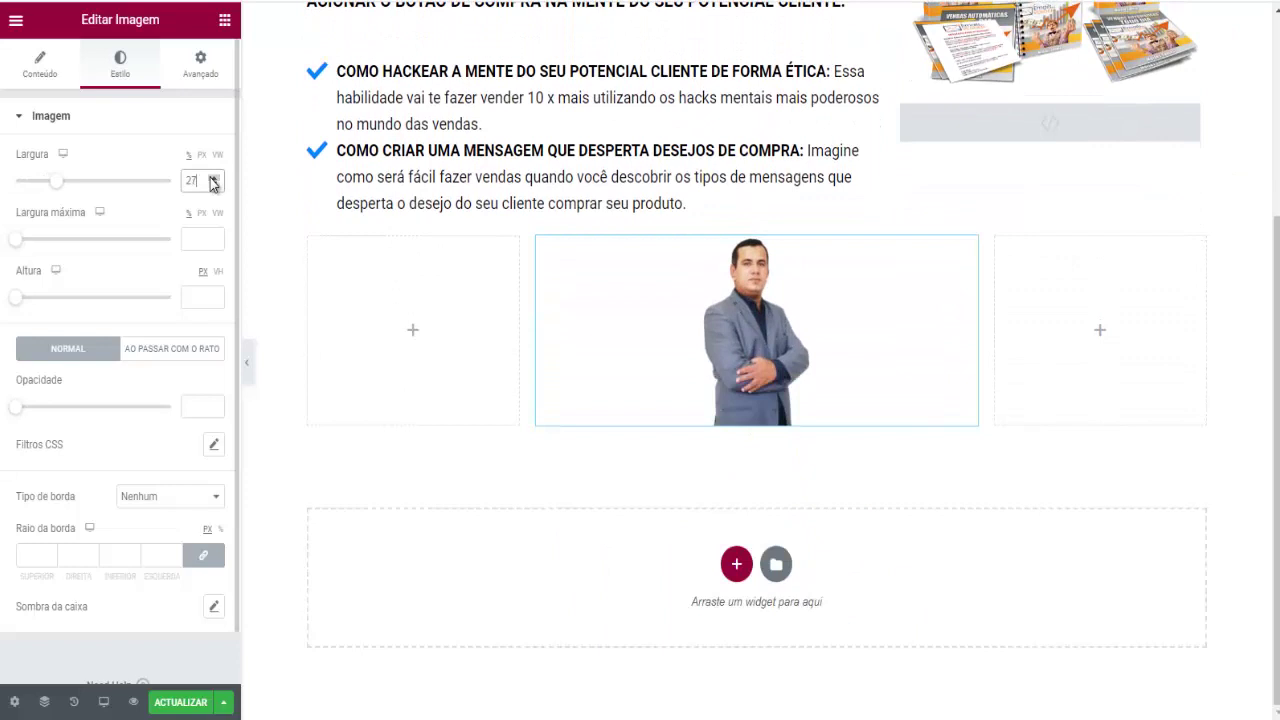
pyautogui.click(211, 177)
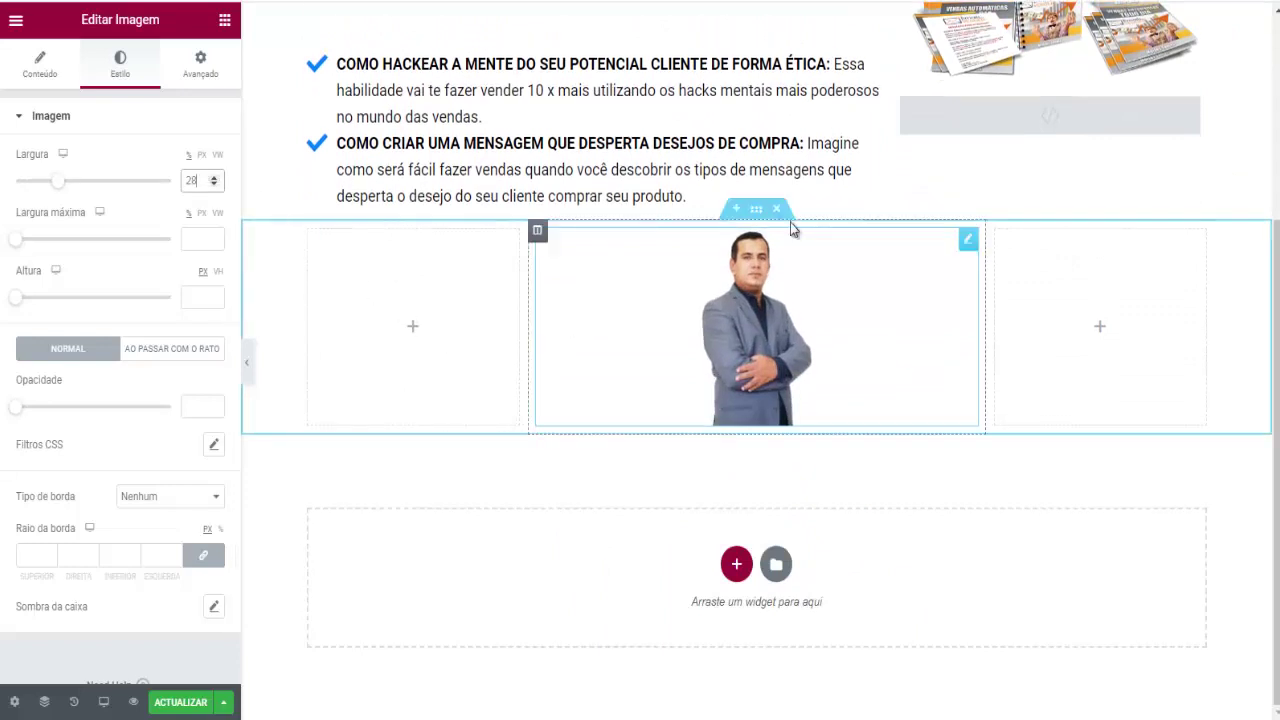
# Add a text editor widget above the photo and replace its placeholder with the copied "Se você conseguir vender um sonho" text
pyautogui.click(225, 22)
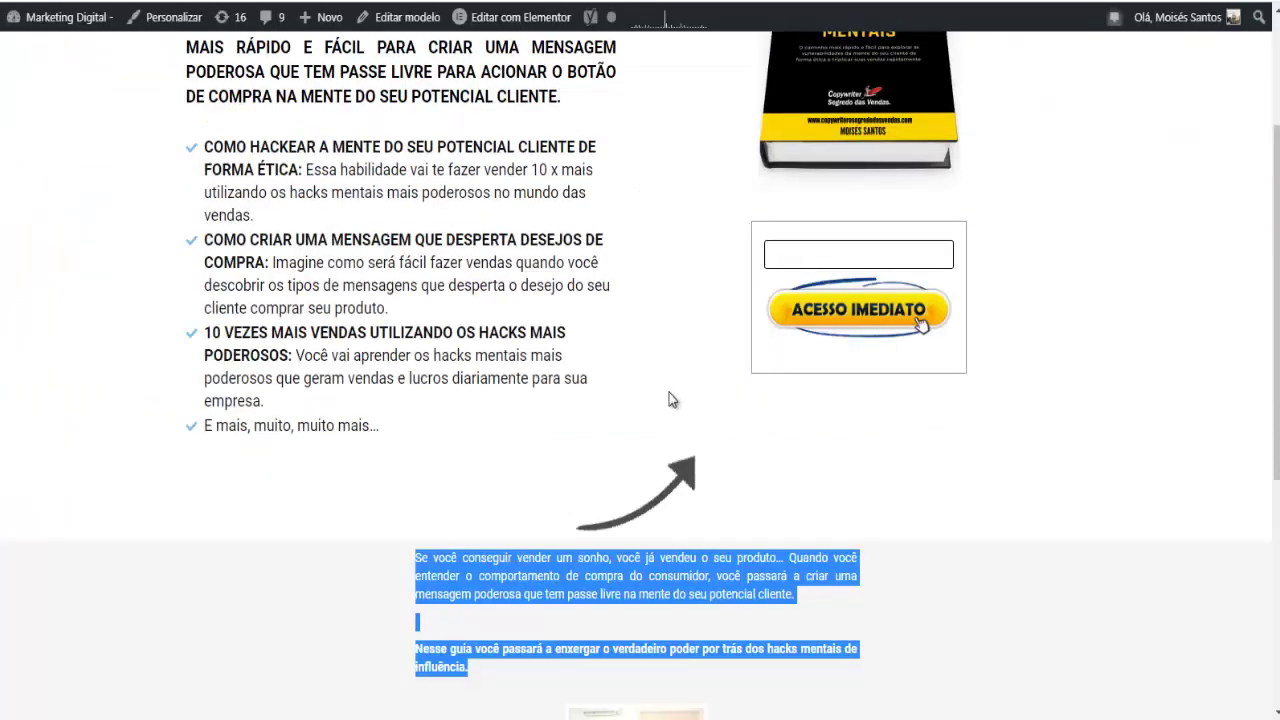
pyautogui.scroll(-3, 672, 399)
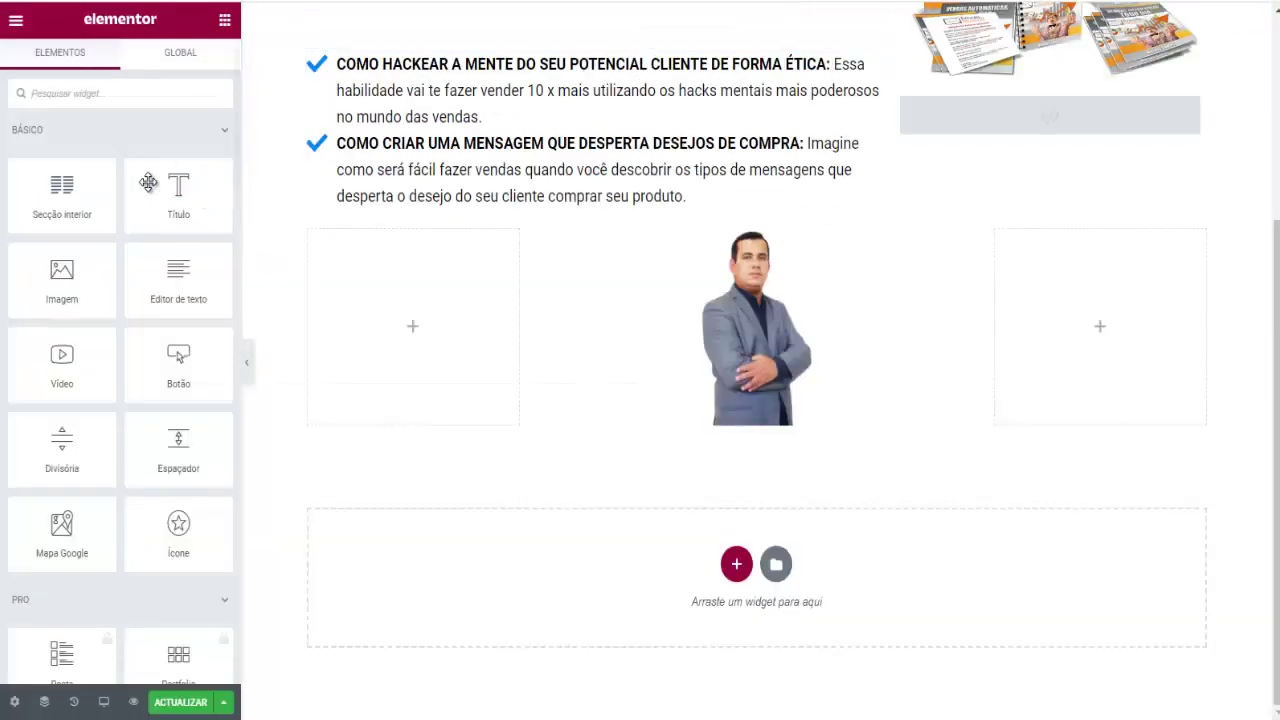
pyautogui.moveTo(172, 273); pyautogui.dragTo(753, 233)
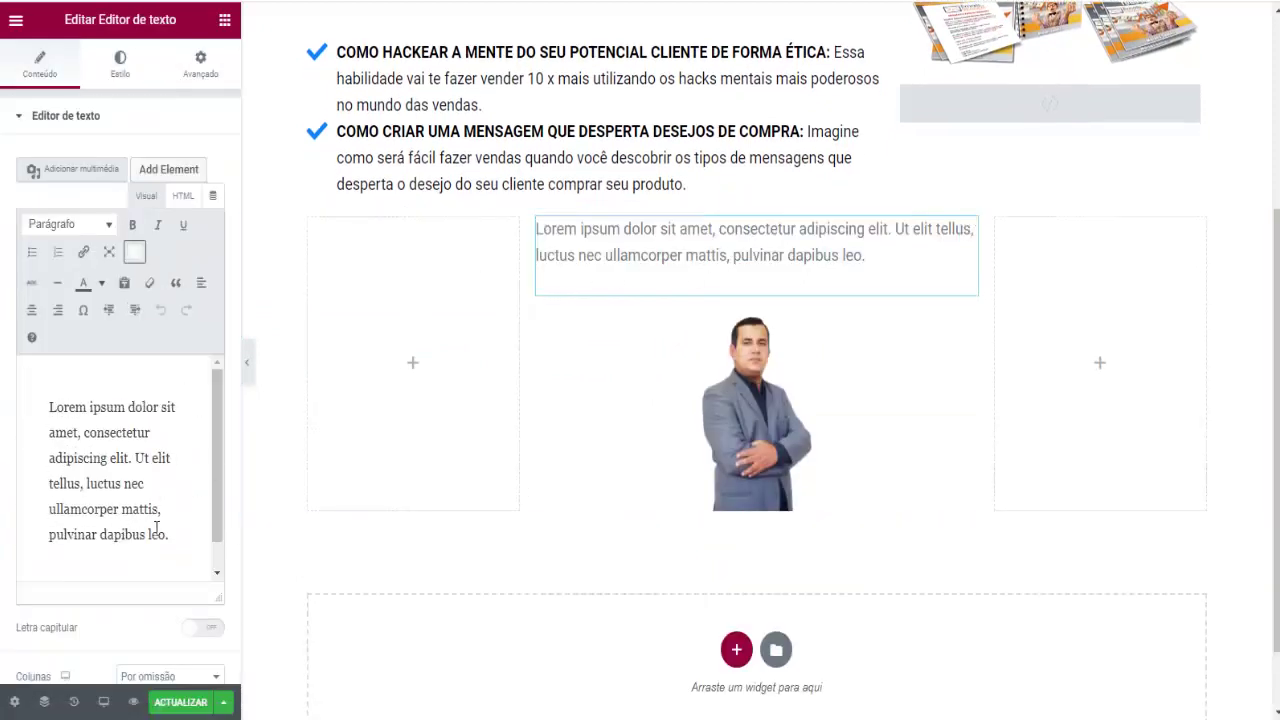
pyautogui.moveTo(172, 537); pyautogui.dragTo(45, 407)
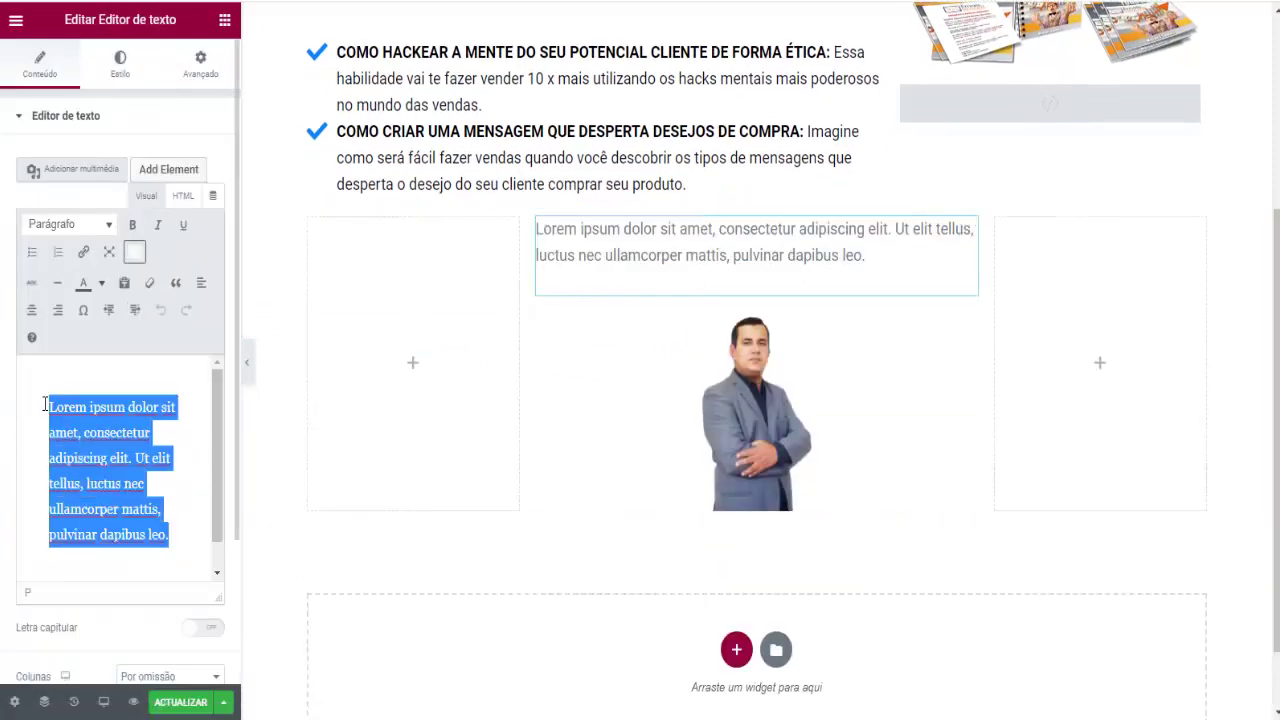
pyautogui.hotkey('ctrl', 'v')
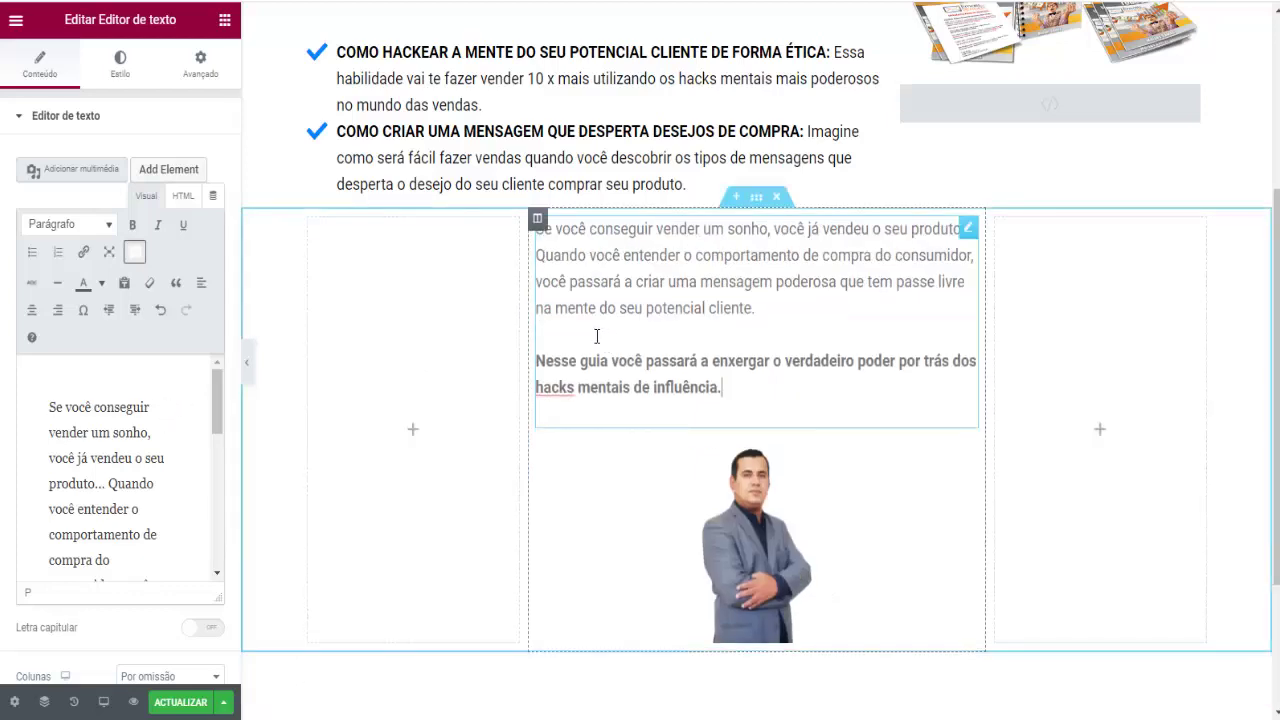
# Set the text color of the block above the photo to #000000 and adjust the blank line between its paragraphs
pyautogui.click(120, 64)
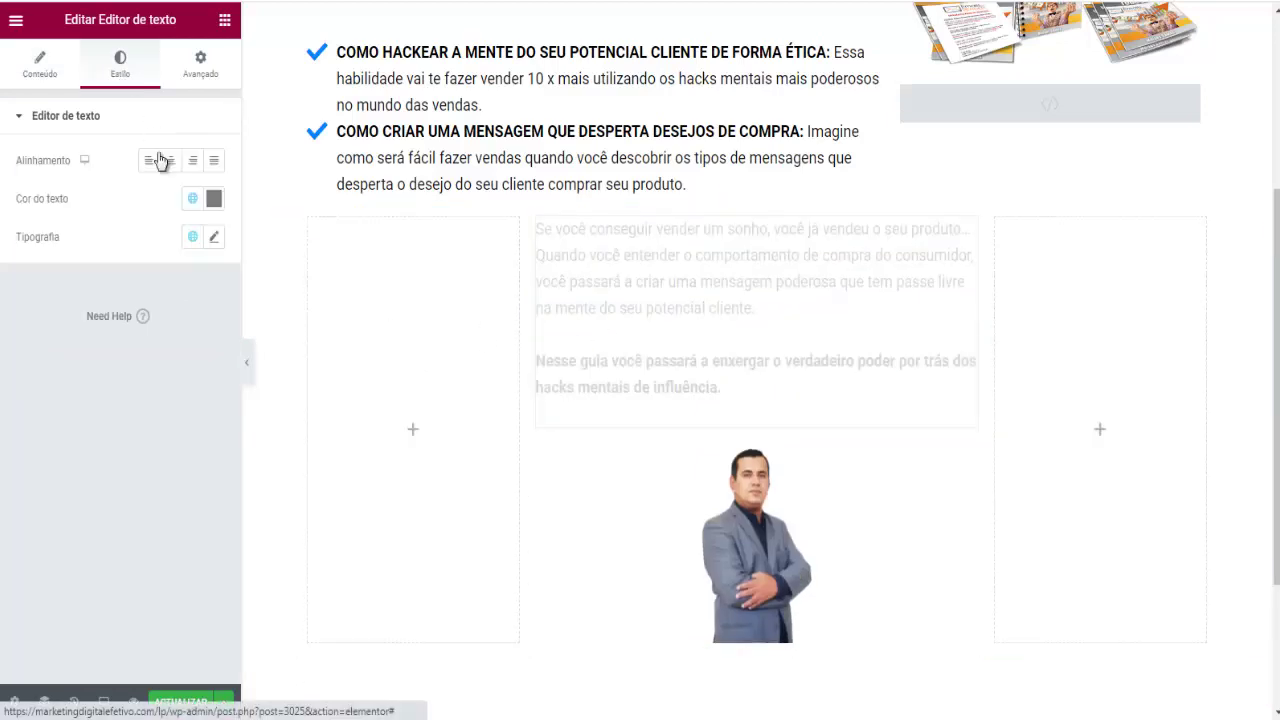
pyautogui.click(213, 198)
pyautogui.moveTo(57, 377); pyautogui.dragTo(20, 437)
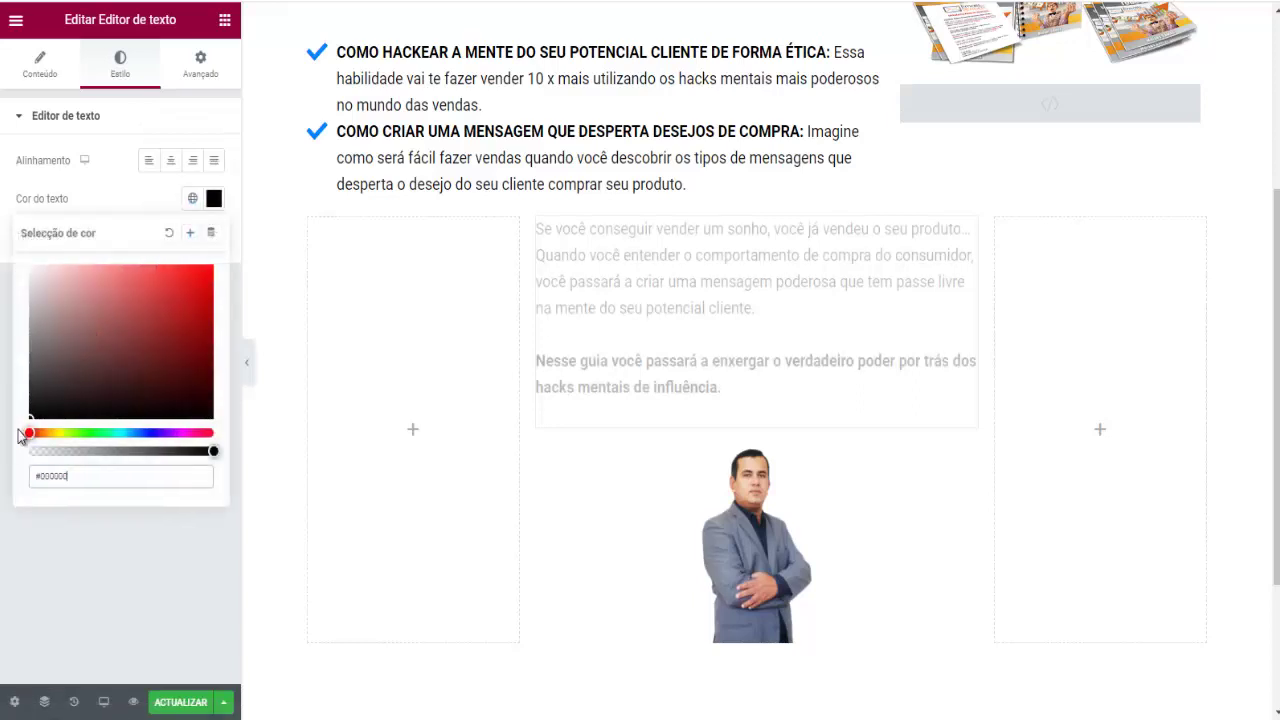
pyautogui.click(634, 329)
pyautogui.press('BackSpace')
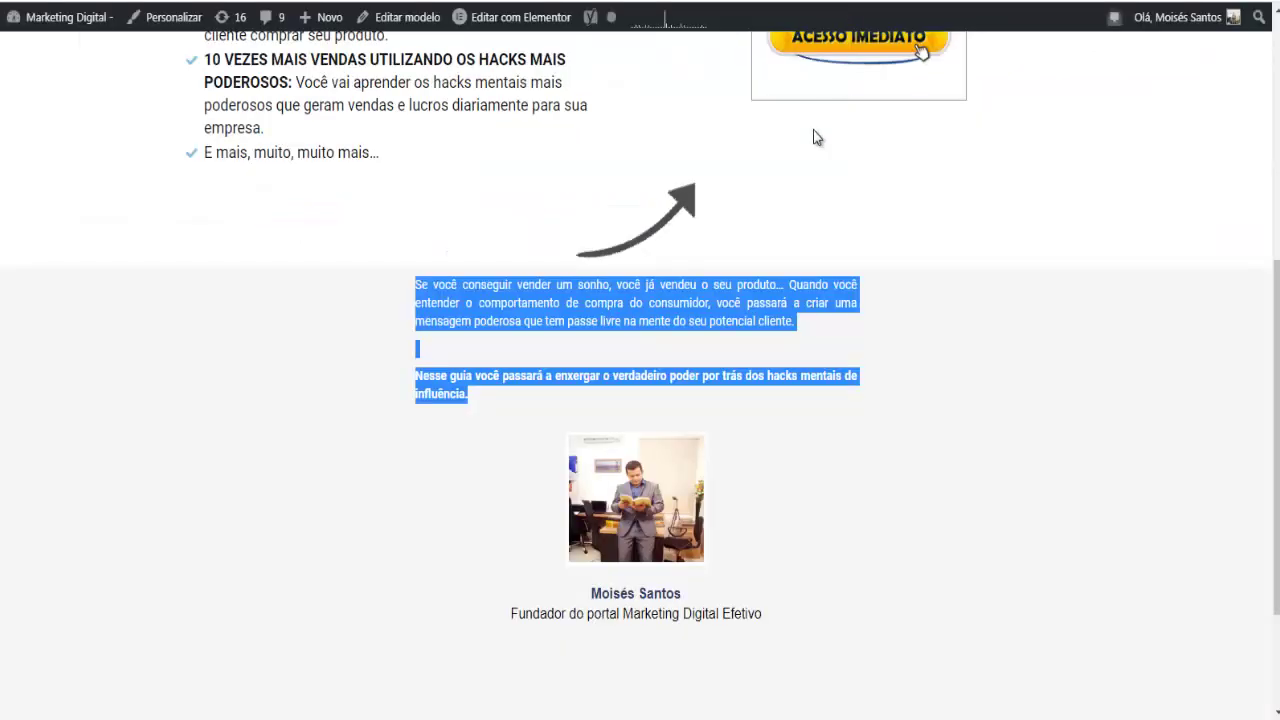
# Copy the founder's name and title lines beneath the photo on the reference page and return to the page being edited
pyautogui.scroll(-1, 663, 283)
pyautogui.scroll(-3, 663, 283)
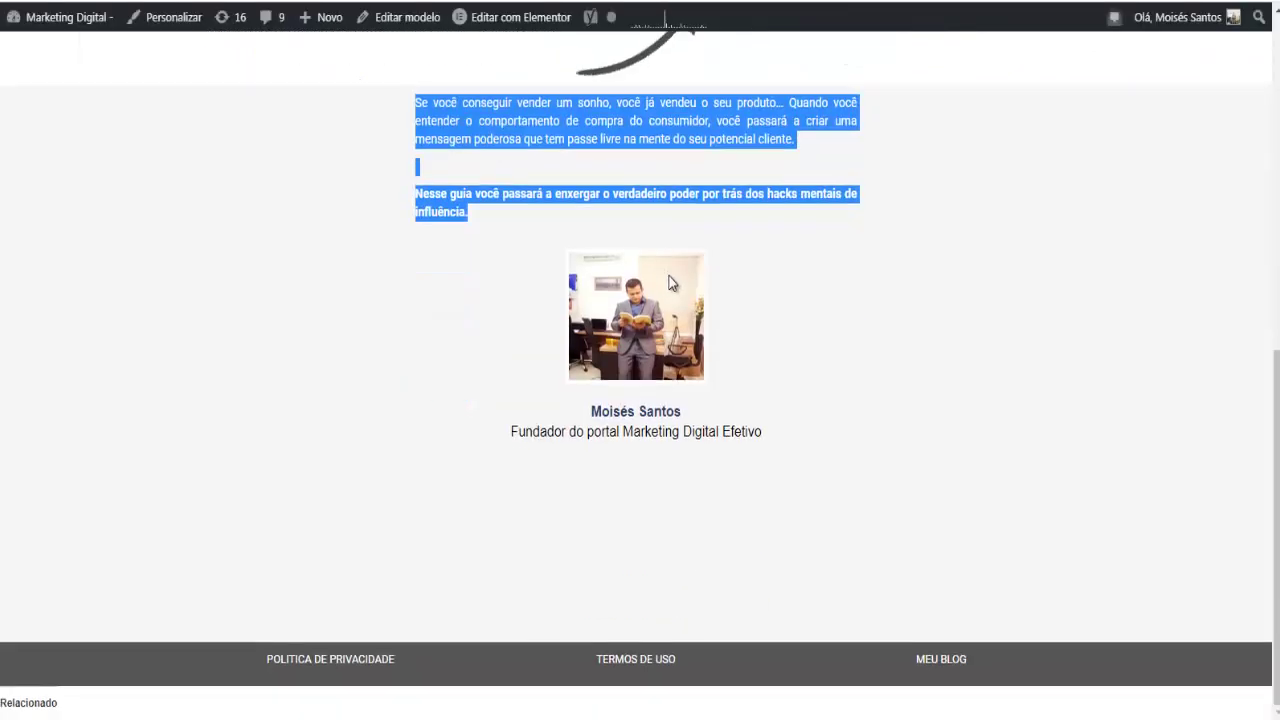
pyautogui.moveTo(591, 410); pyautogui.dragTo(757, 429)
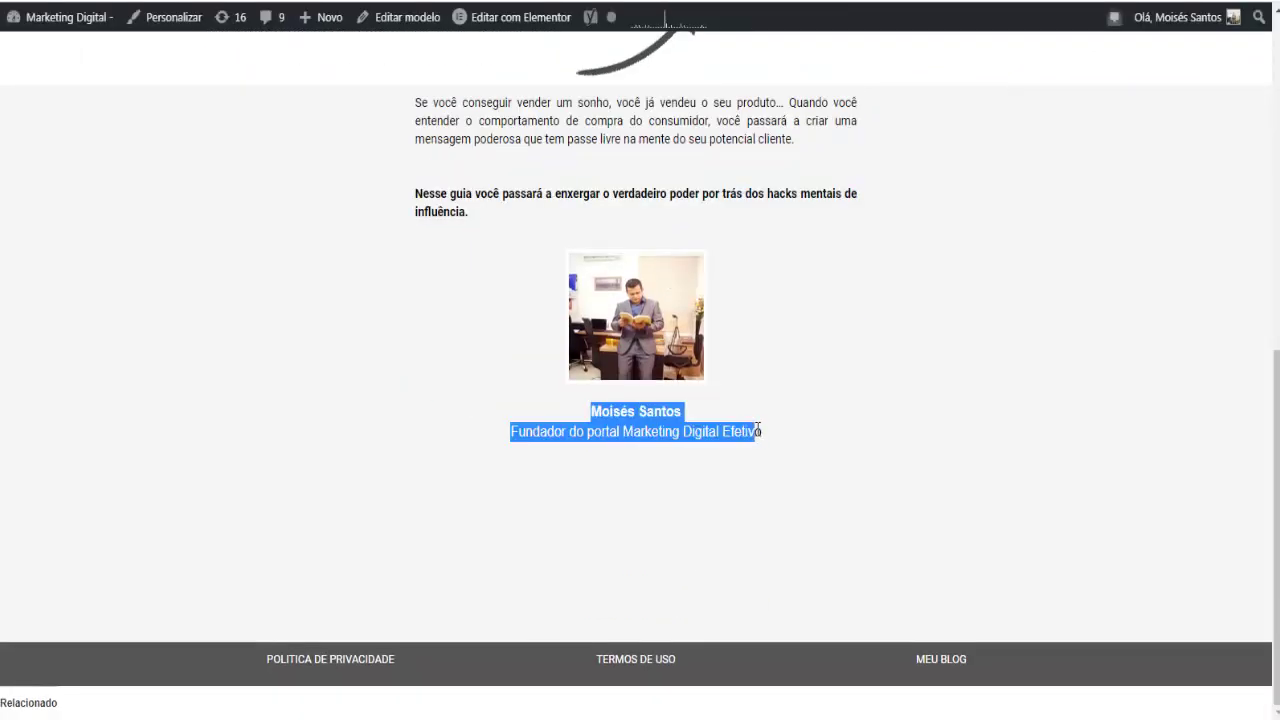
pyautogui.rightClick(764, 433)
pyautogui.click(773, 450)
pyautogui.hotkey('ctrl', 'Tab')
pyautogui.scroll(-3, 628, 374)
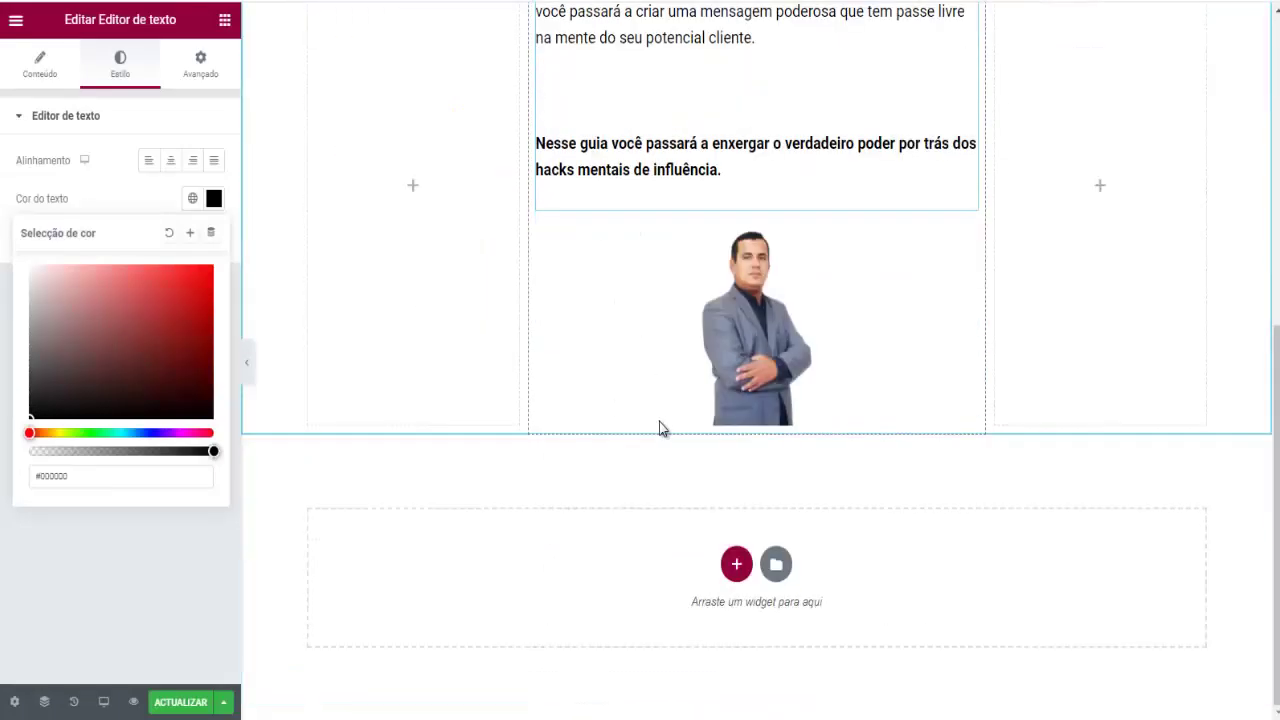
# Add a text editor widget below the photo and replace its placeholder with the copied name and title lines
pyautogui.click(225, 20)
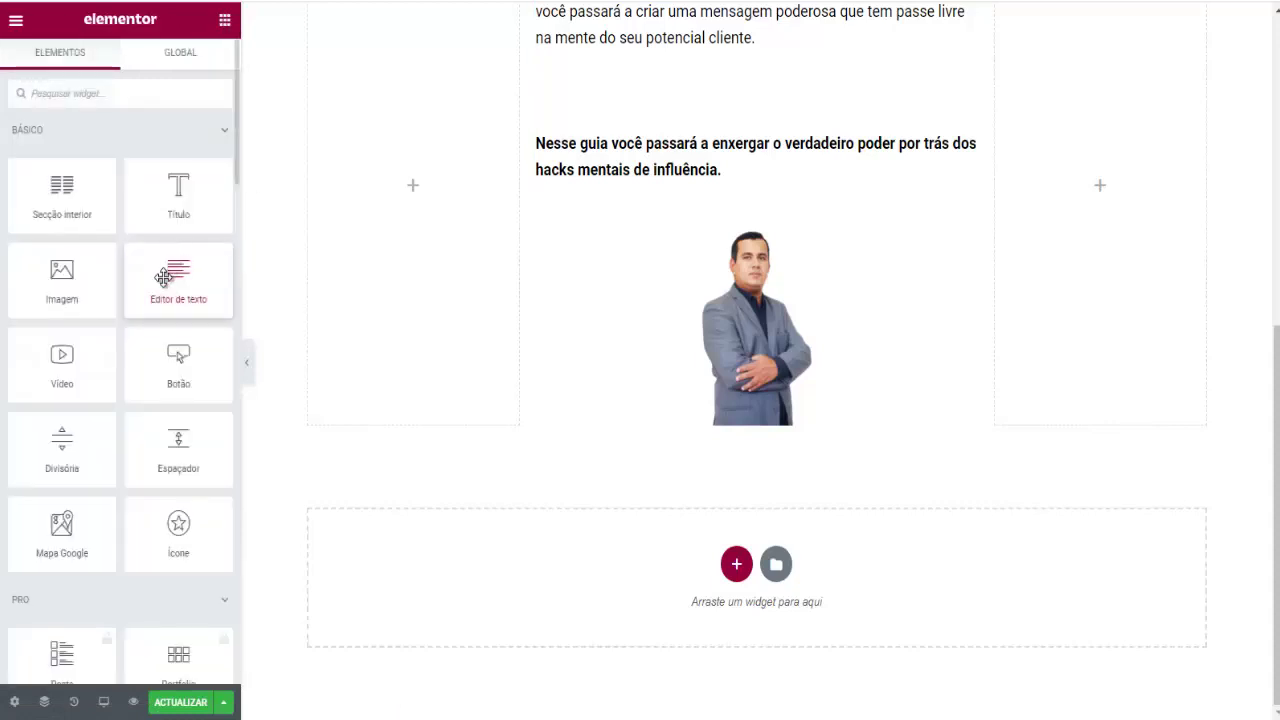
pyautogui.moveTo(178, 278); pyautogui.dragTo(719, 418)
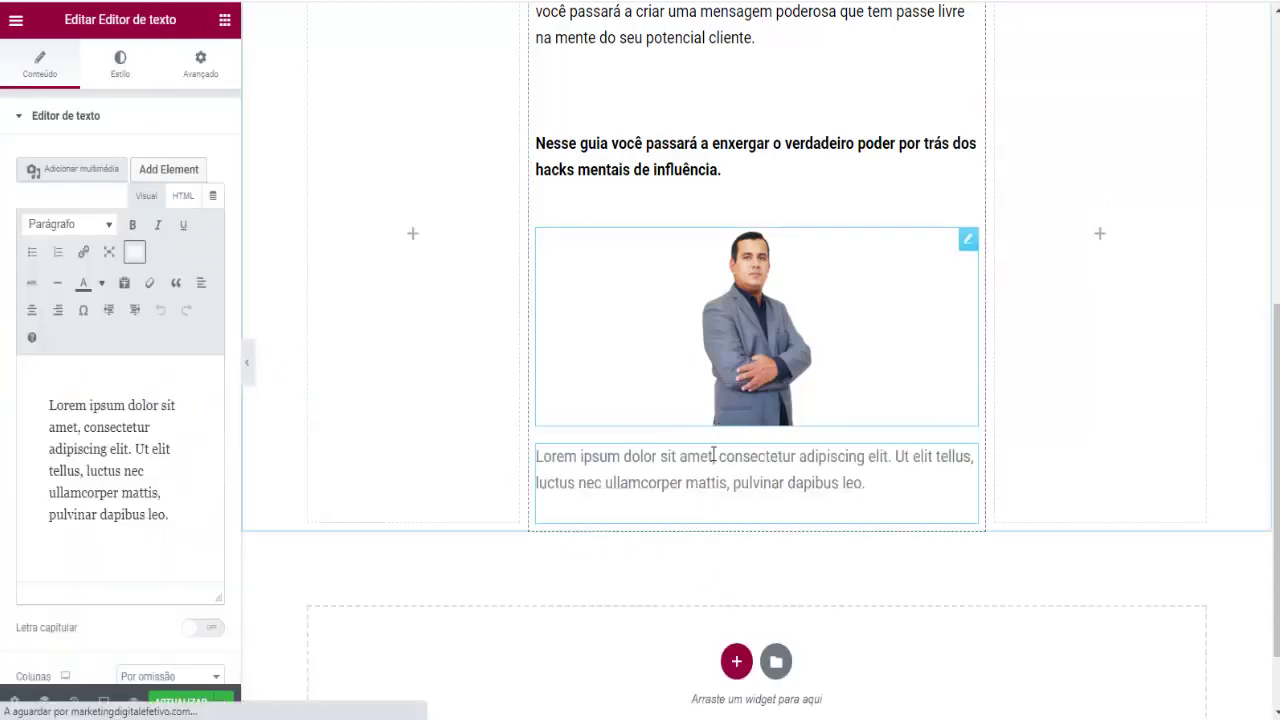
pyautogui.click(175, 530)
pyautogui.moveTo(170, 535); pyautogui.dragTo(45, 412)
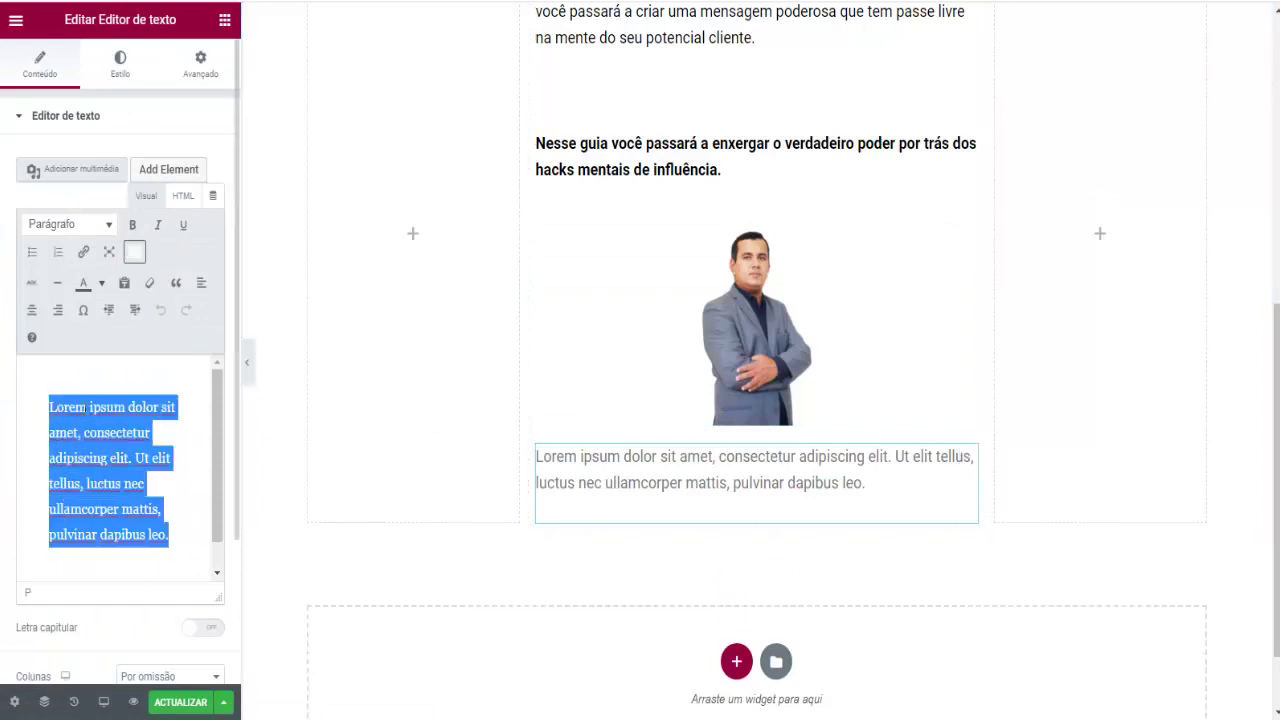
pyautogui.hotkey('ctrl', 'v')
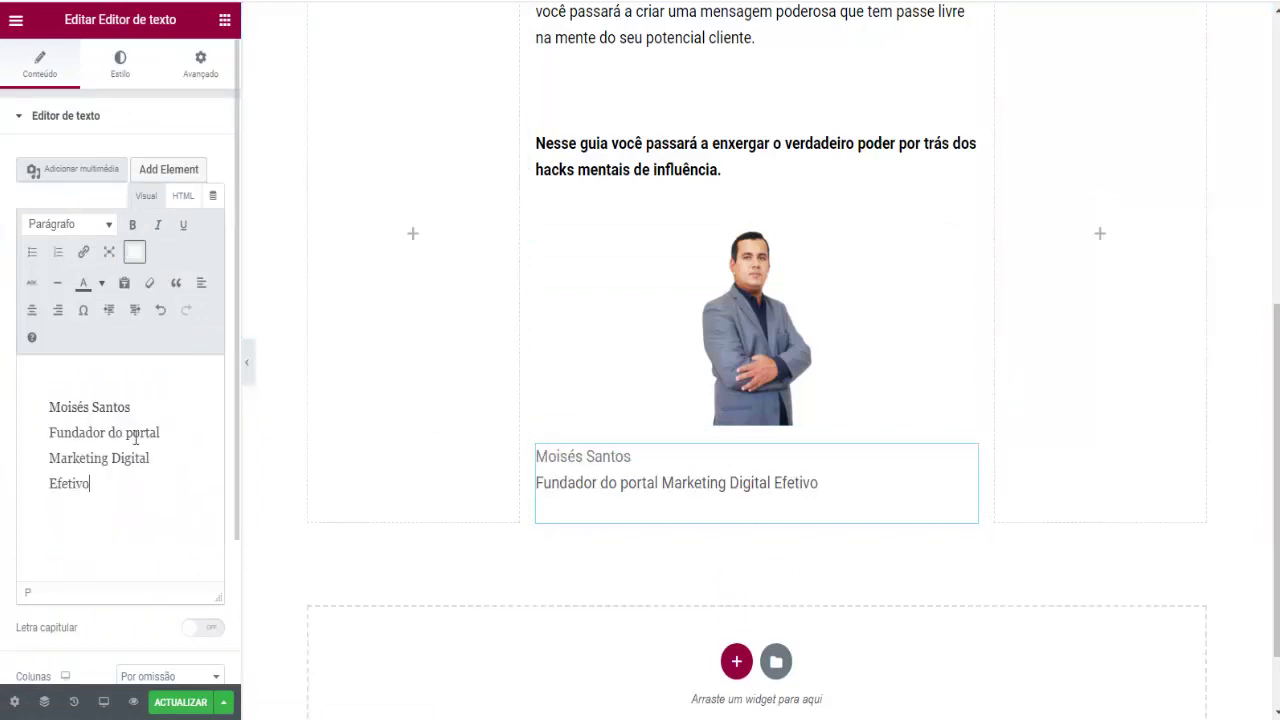
# Center the caption below the photo and set its text color to #000000
pyautogui.moveTo(73, 449); pyautogui.dragTo(50, 405)
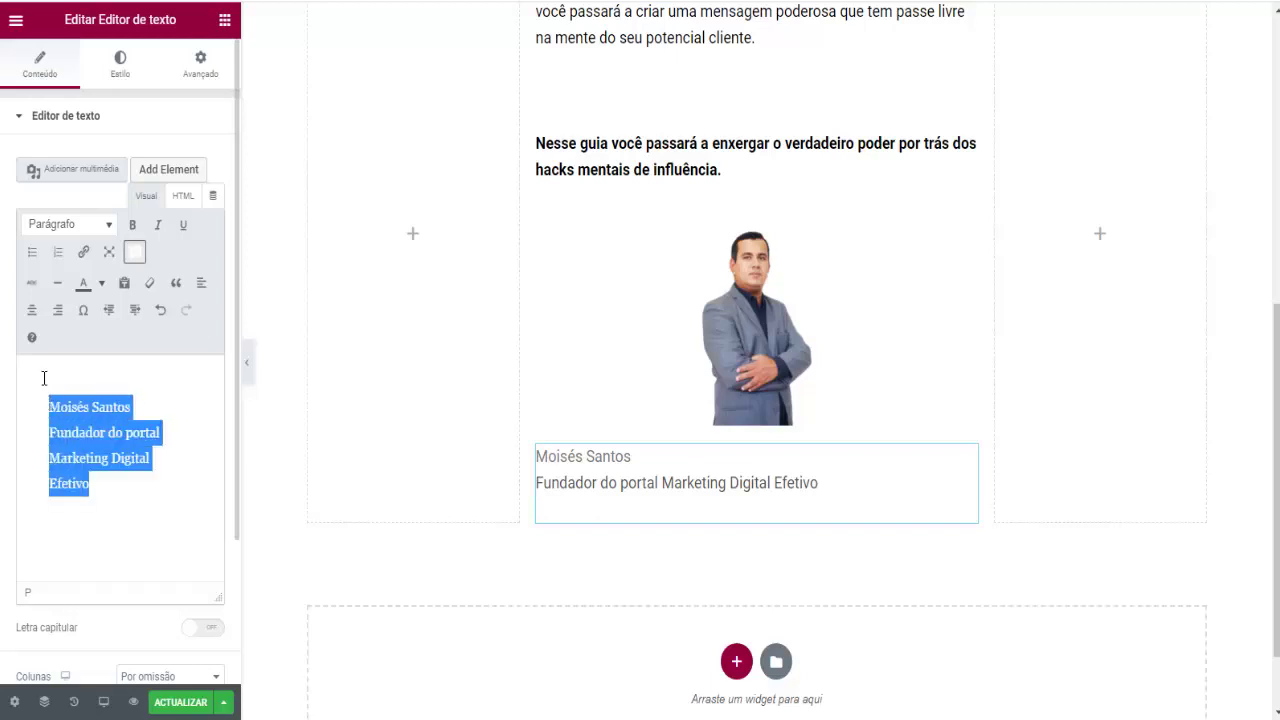
pyautogui.click(32, 313)
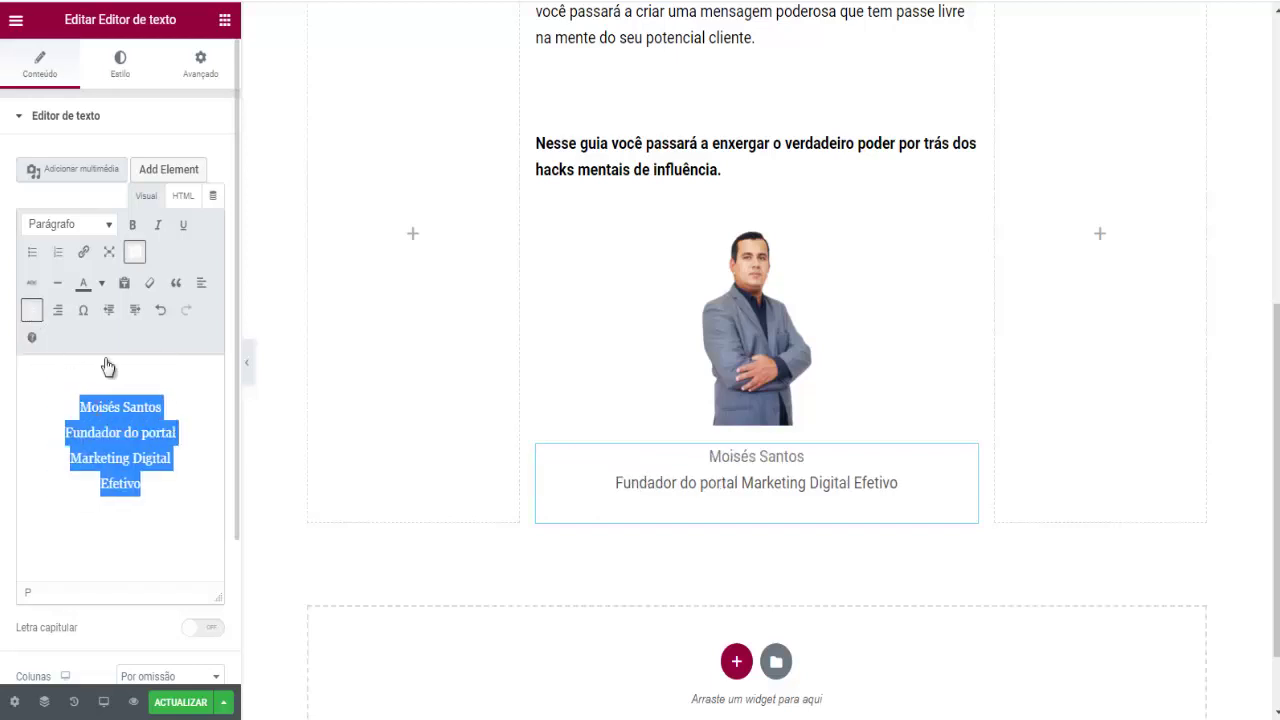
pyautogui.click(120, 70)
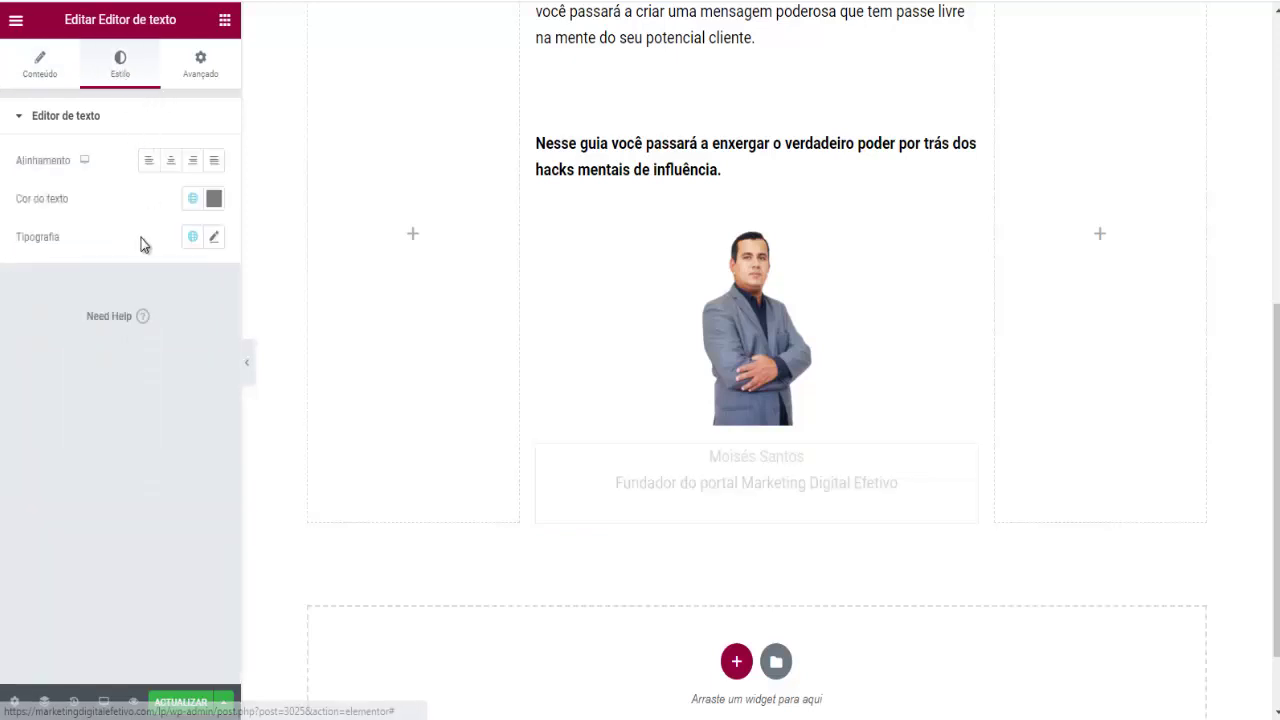
pyautogui.click(214, 199)
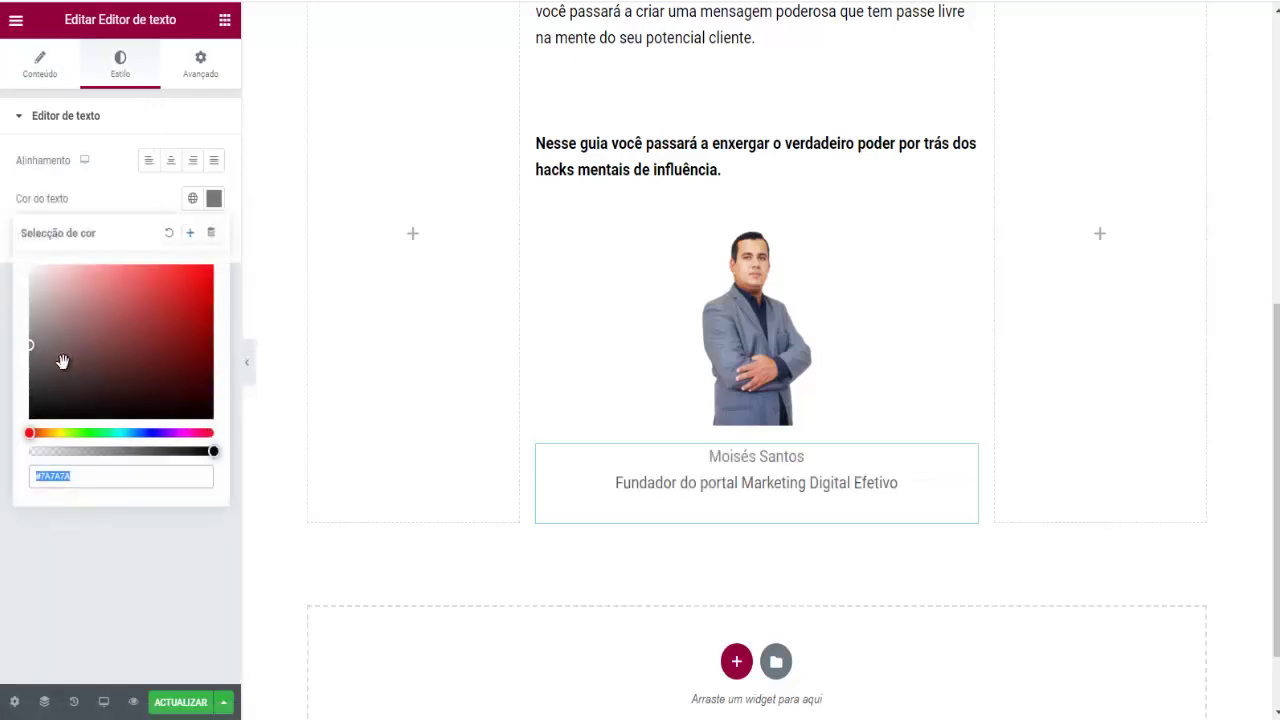
pyautogui.moveTo(62, 361); pyautogui.dragTo(22, 445)
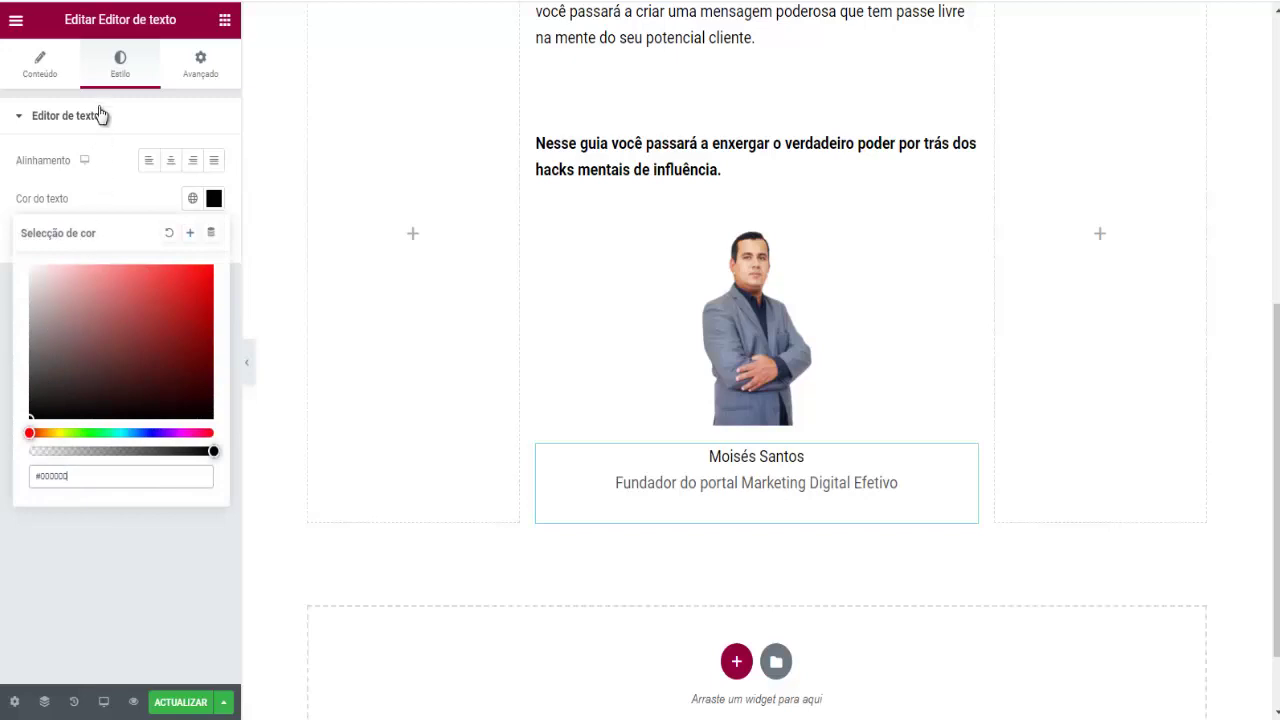
# Make the founder's name line in the photo caption bold
pyautogui.click(42, 72)
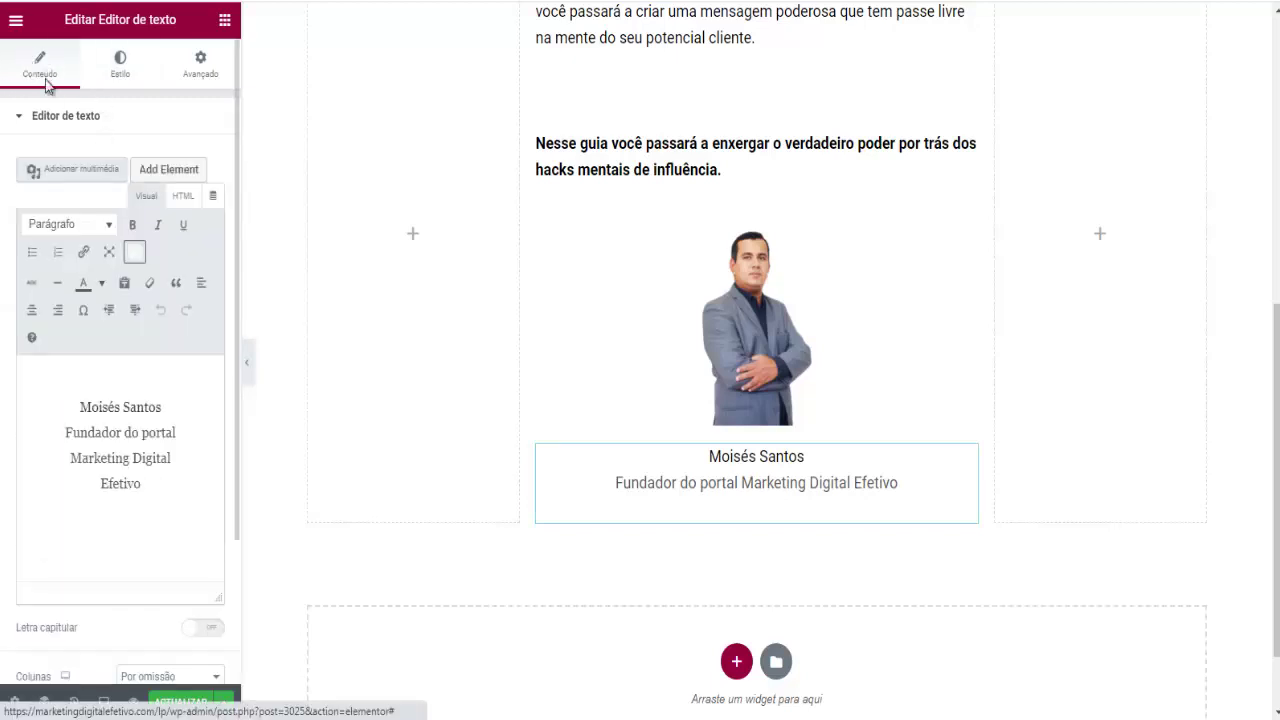
pyautogui.moveTo(81, 407); pyautogui.dragTo(151, 410)
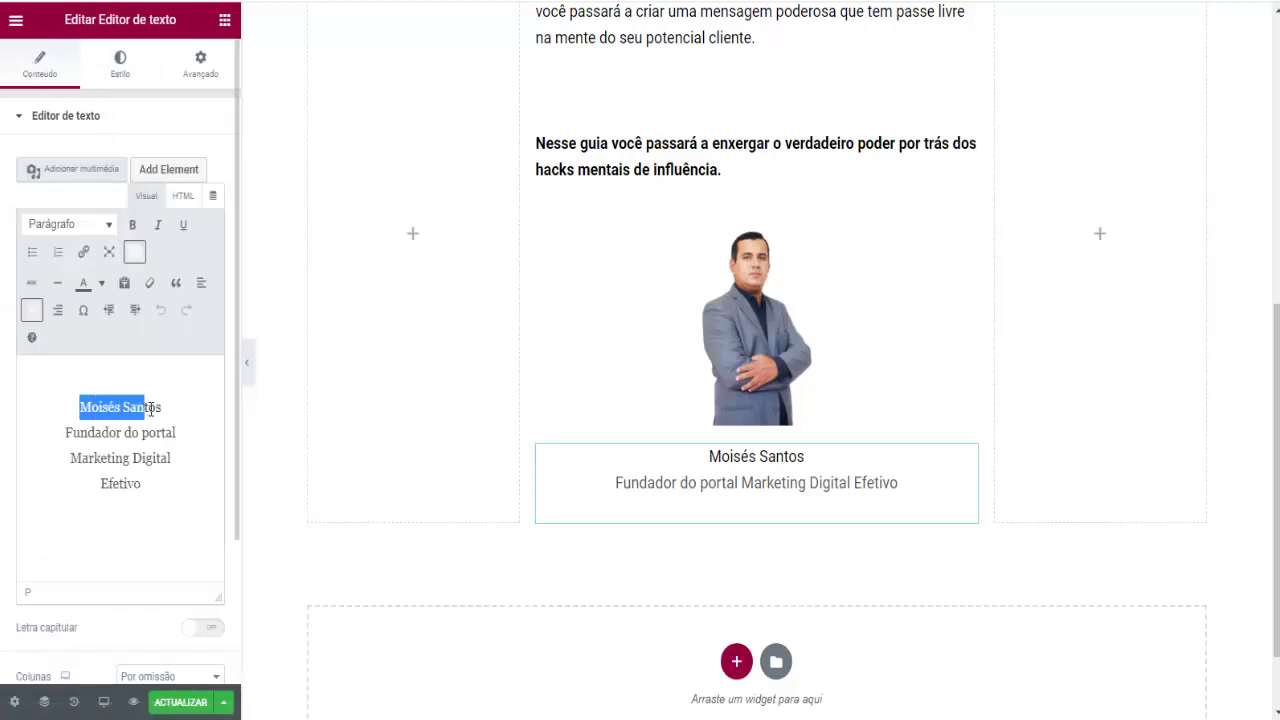
pyautogui.click(132, 224)
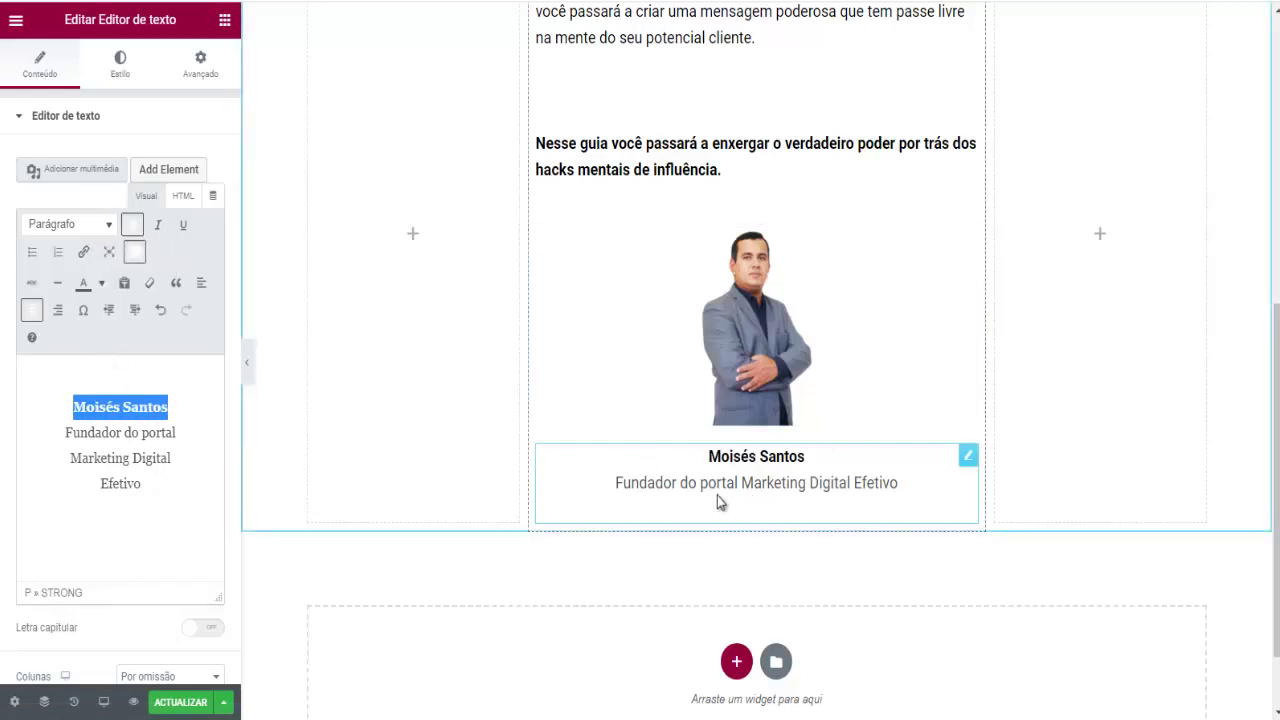
# Update the page and preview it, checking the layout from the headline down to the photo
pyautogui.scroll(2, 730, 557)
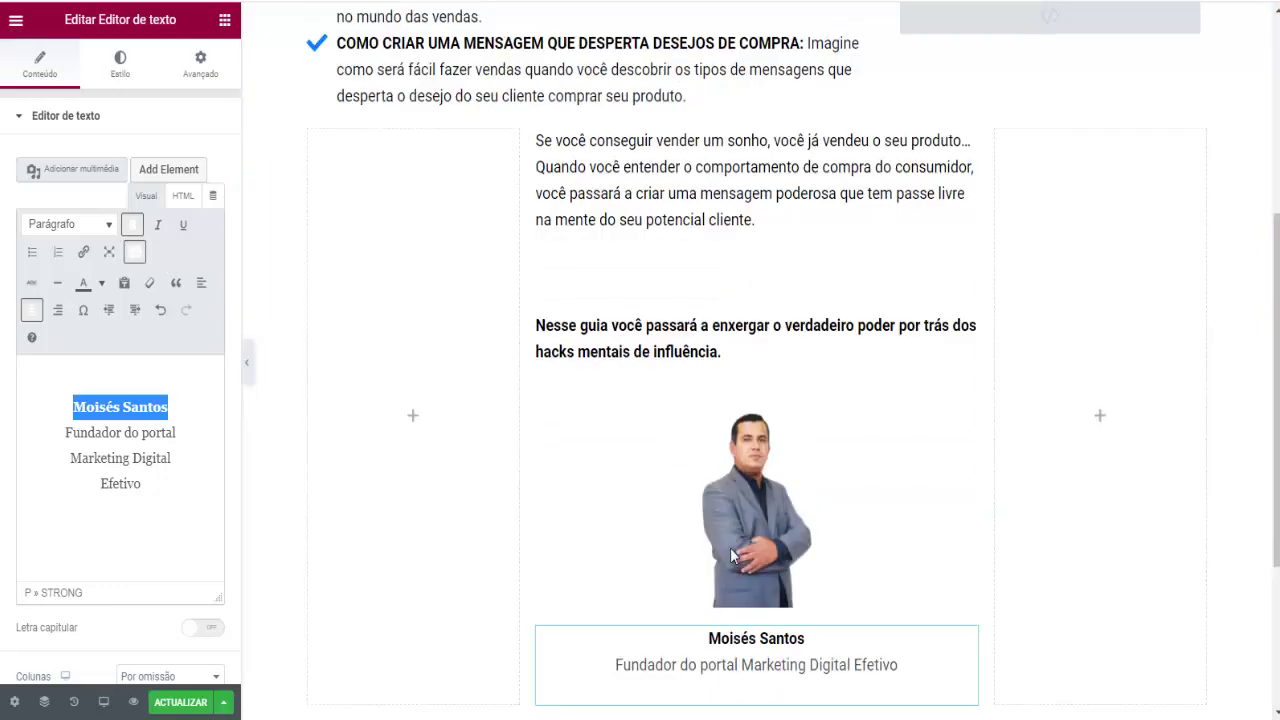
pyautogui.click(175, 703)
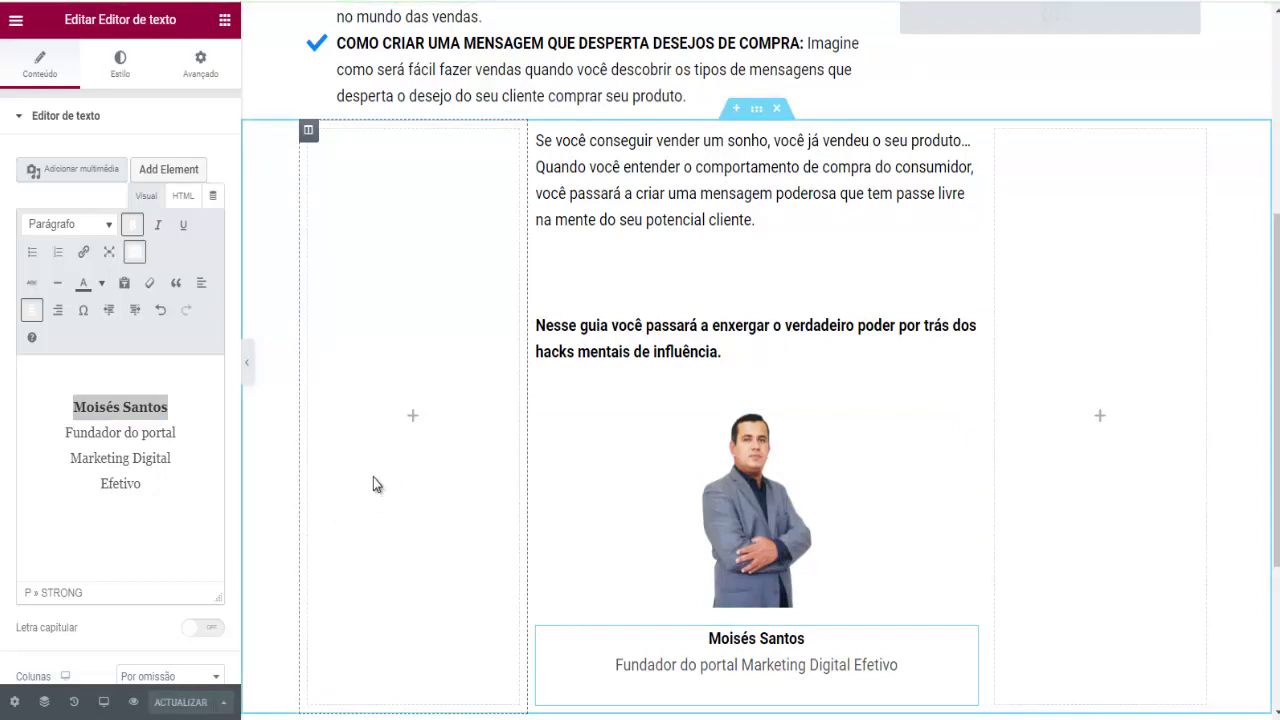
pyautogui.scroll(-3, 420, 470)
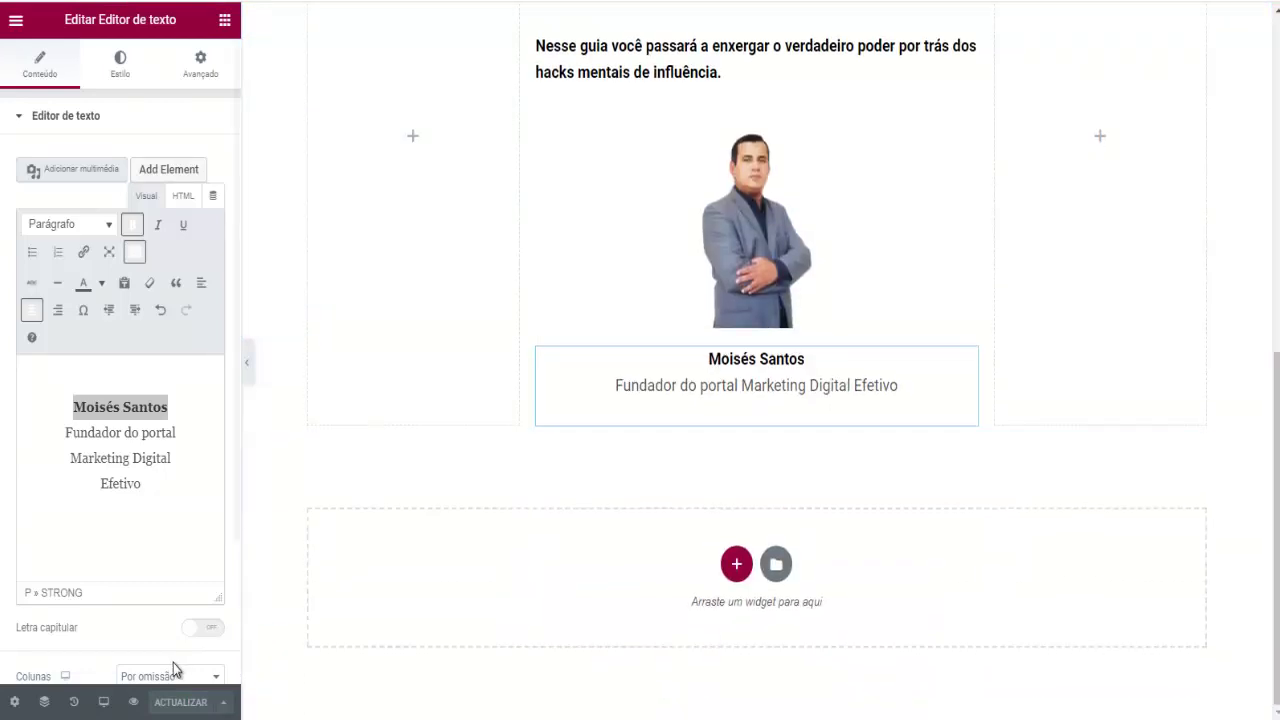
pyautogui.click(133, 705)
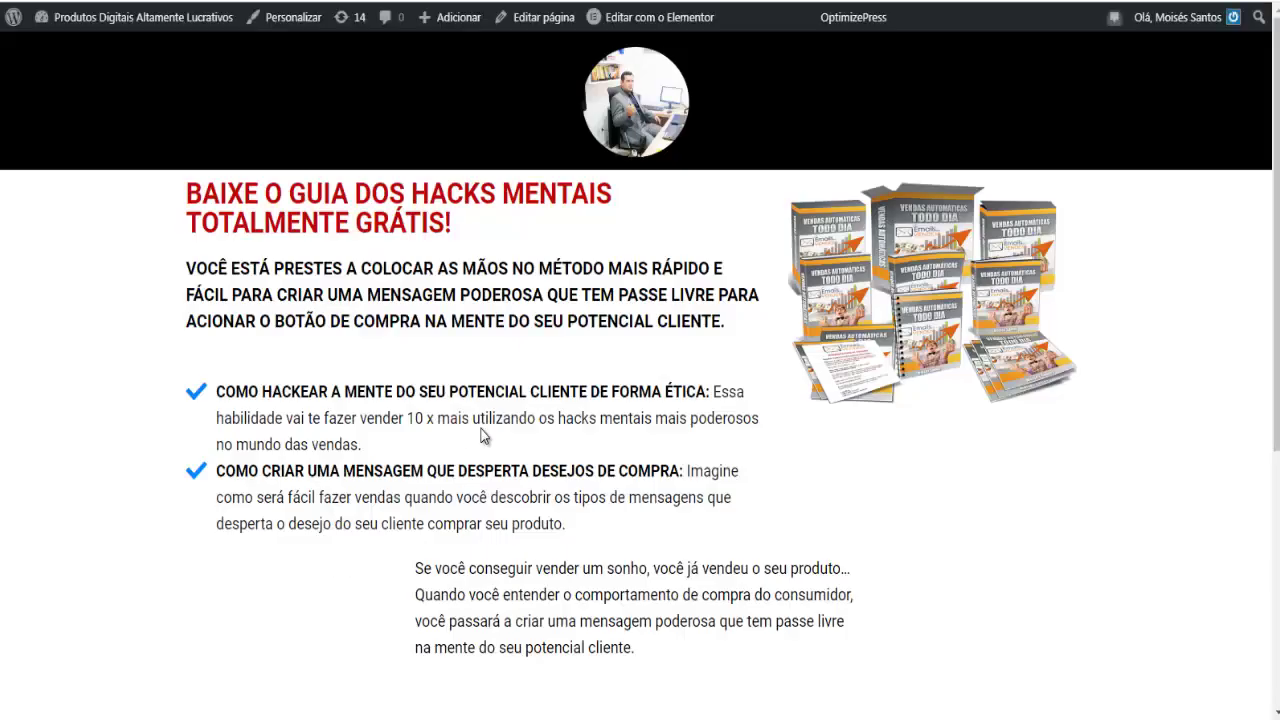
pyautogui.scroll(-3, 438, 322)
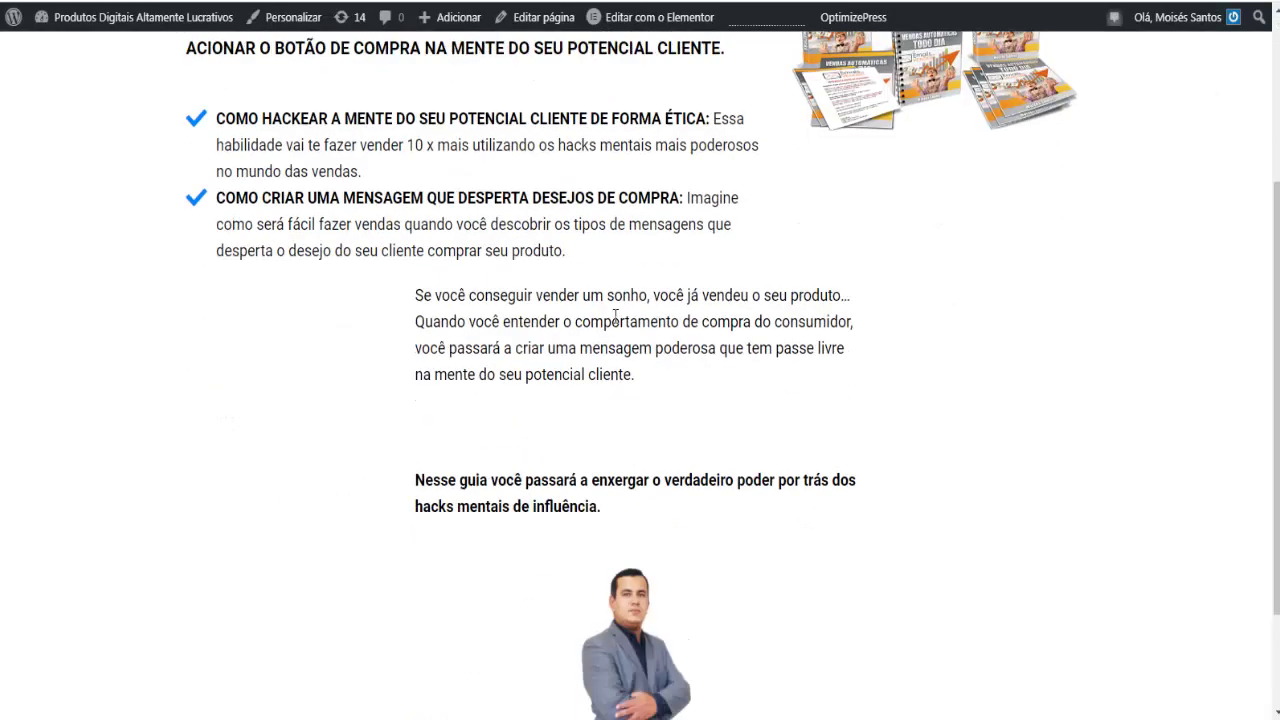
pyautogui.scroll(2, 700, 410)
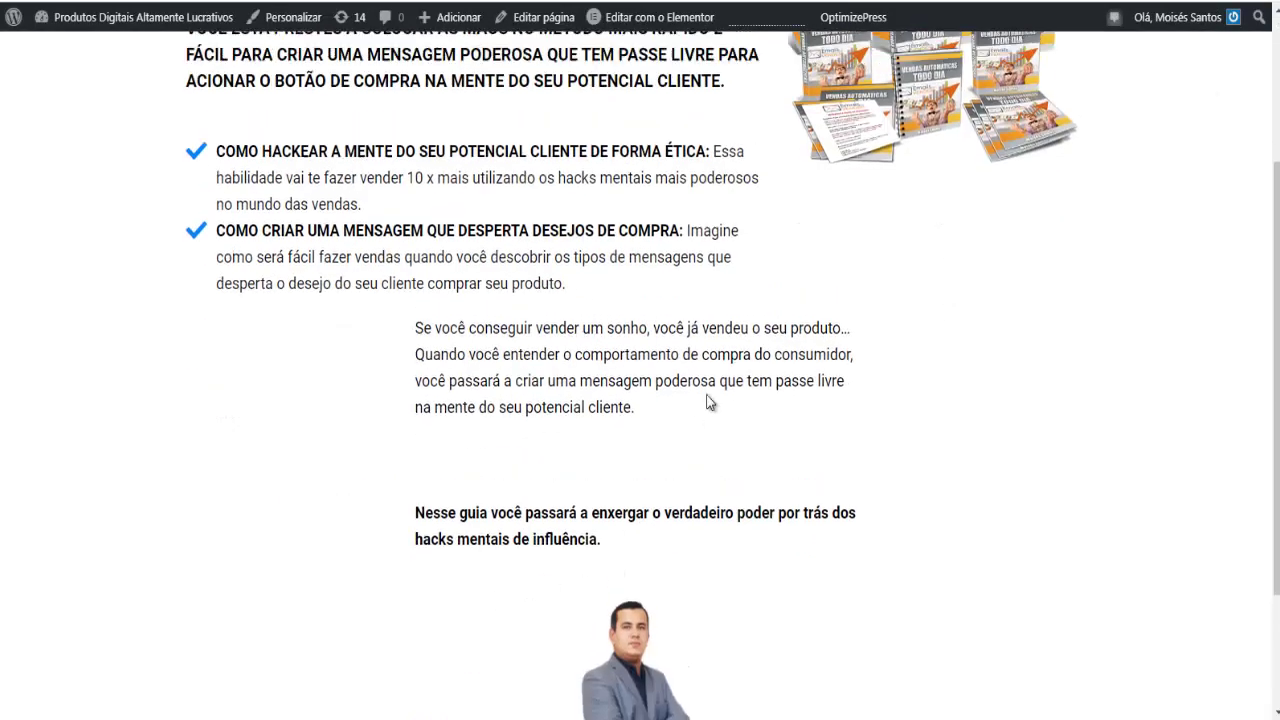
# Compare the page preview with the reference page, from the benefit list and arrow down to the founder's photo and caption
pyautogui.scroll(-2, 593, 398)
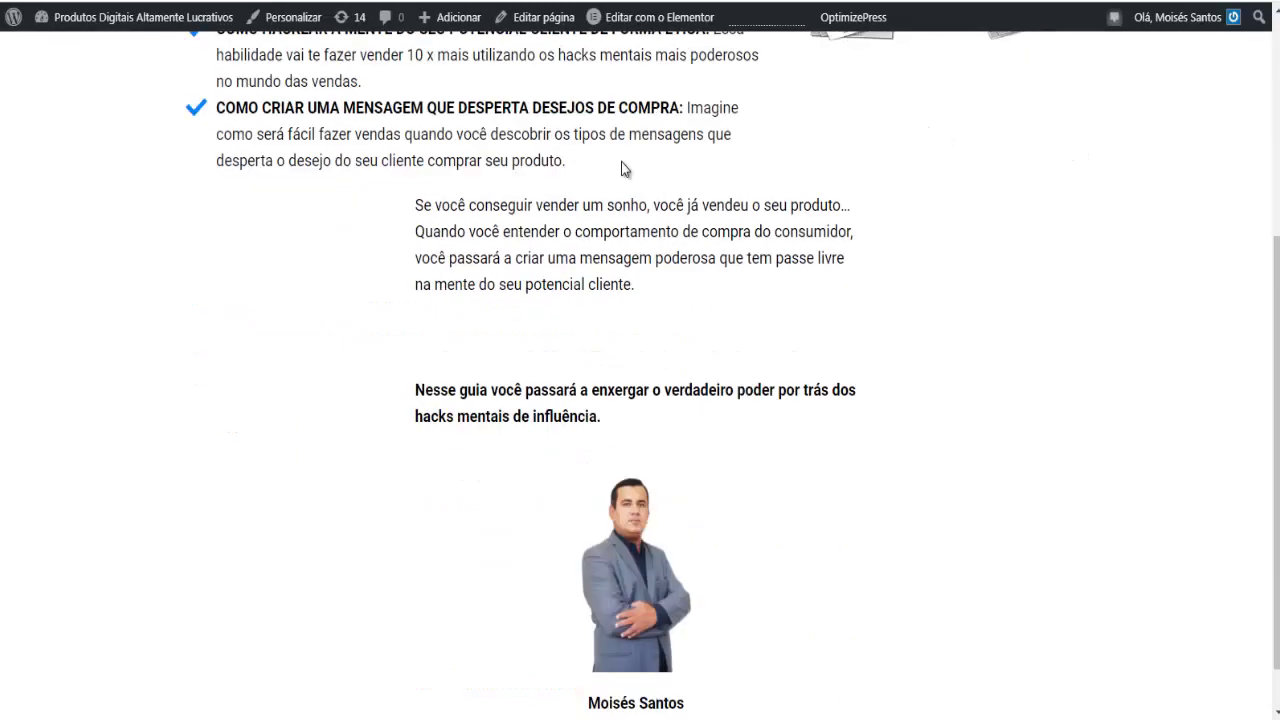
pyautogui.scroll(3, 477, 363)
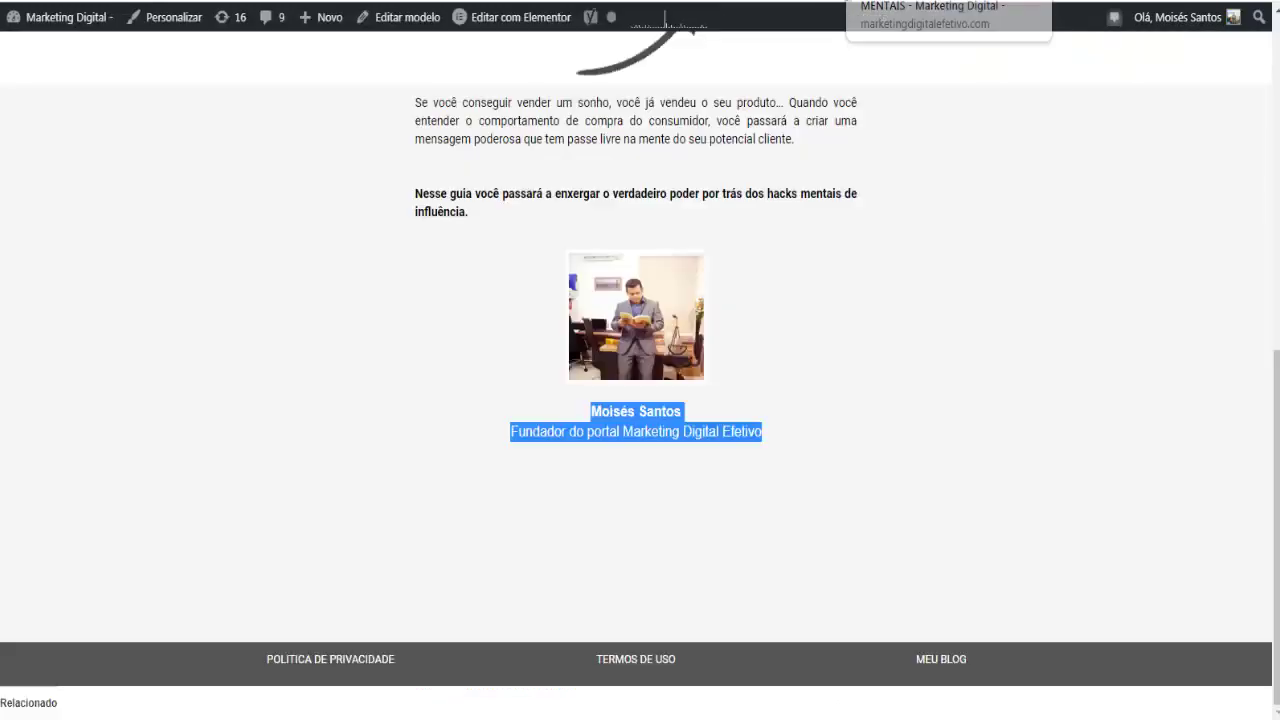
pyautogui.scroll(4, 600, 365)
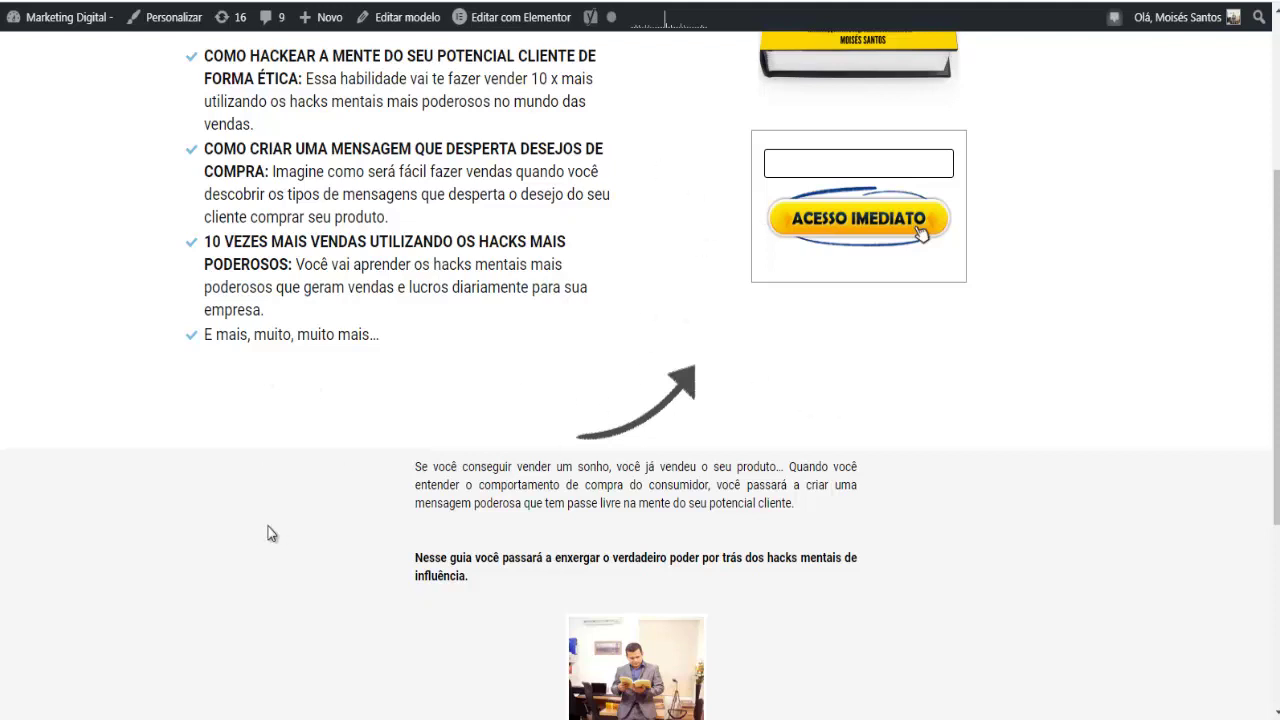
pyautogui.scroll(-2, 294, 536)
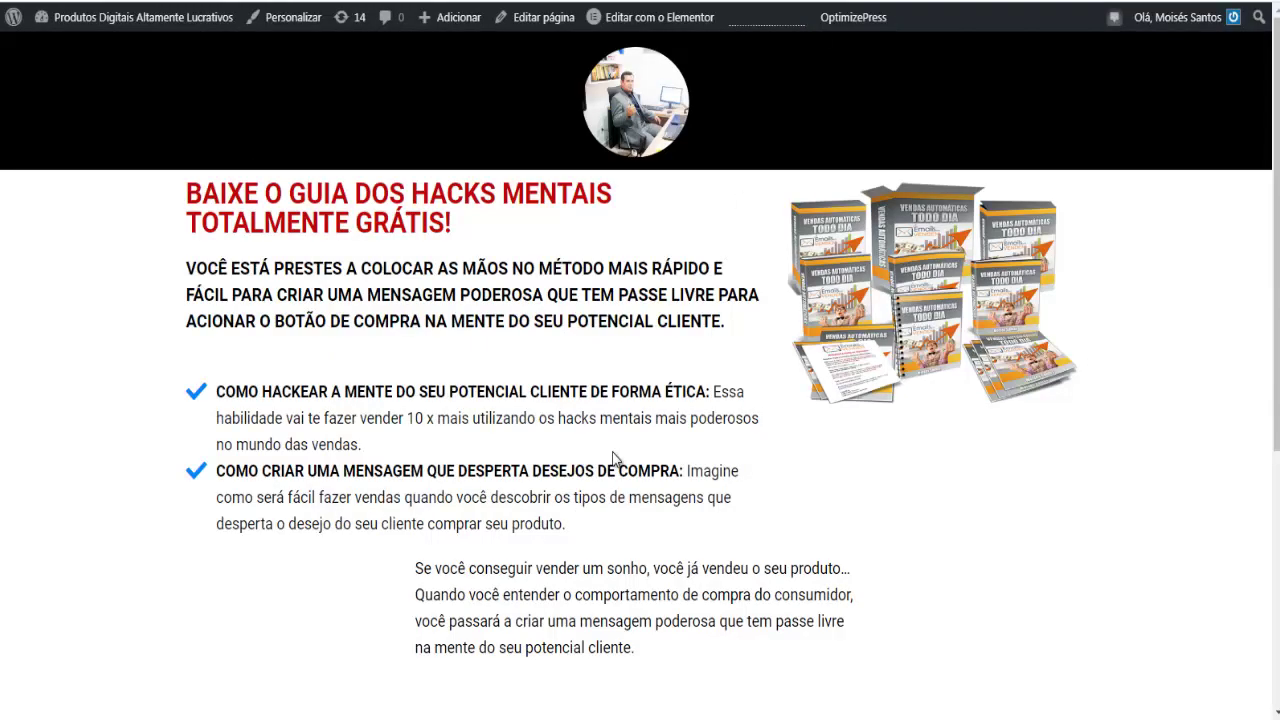
pyautogui.scroll(-4, 618, 455)
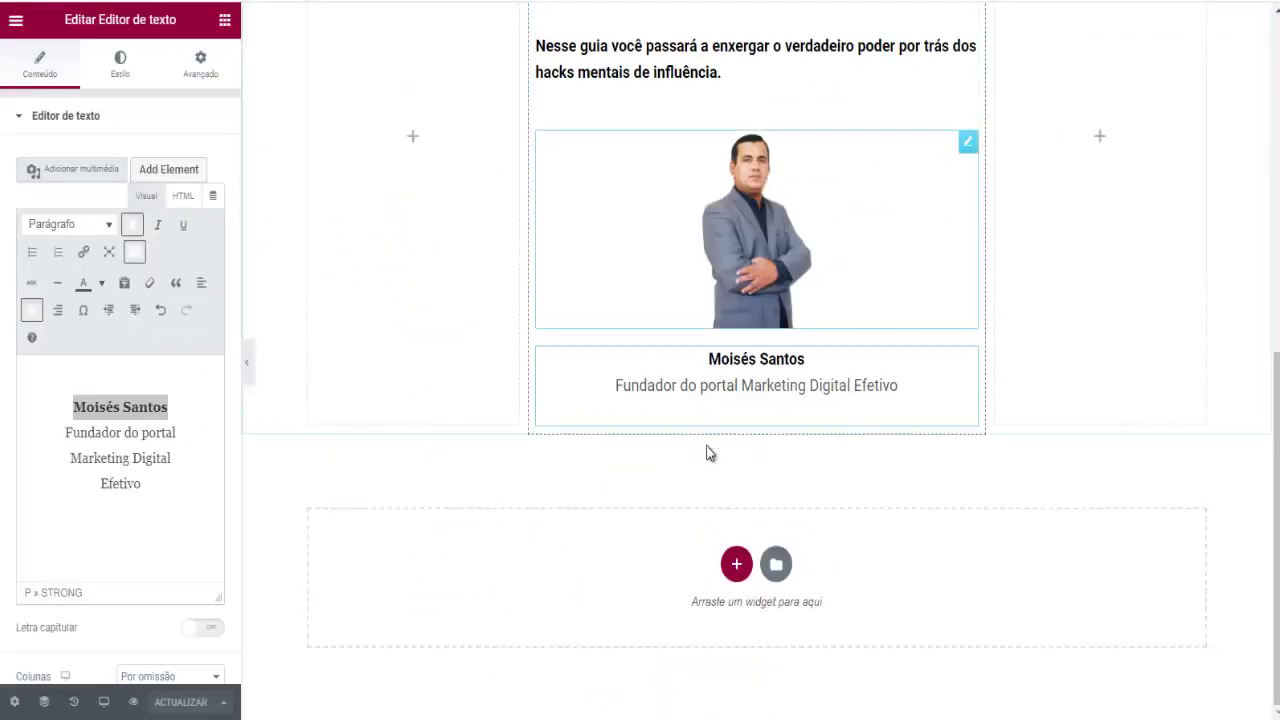
# Give the section containing the founder's photo and caption a classic background in light grey #EAEAEA
pyautogui.scroll(2, 709, 451)
pyautogui.scroll(2, 716, 437)
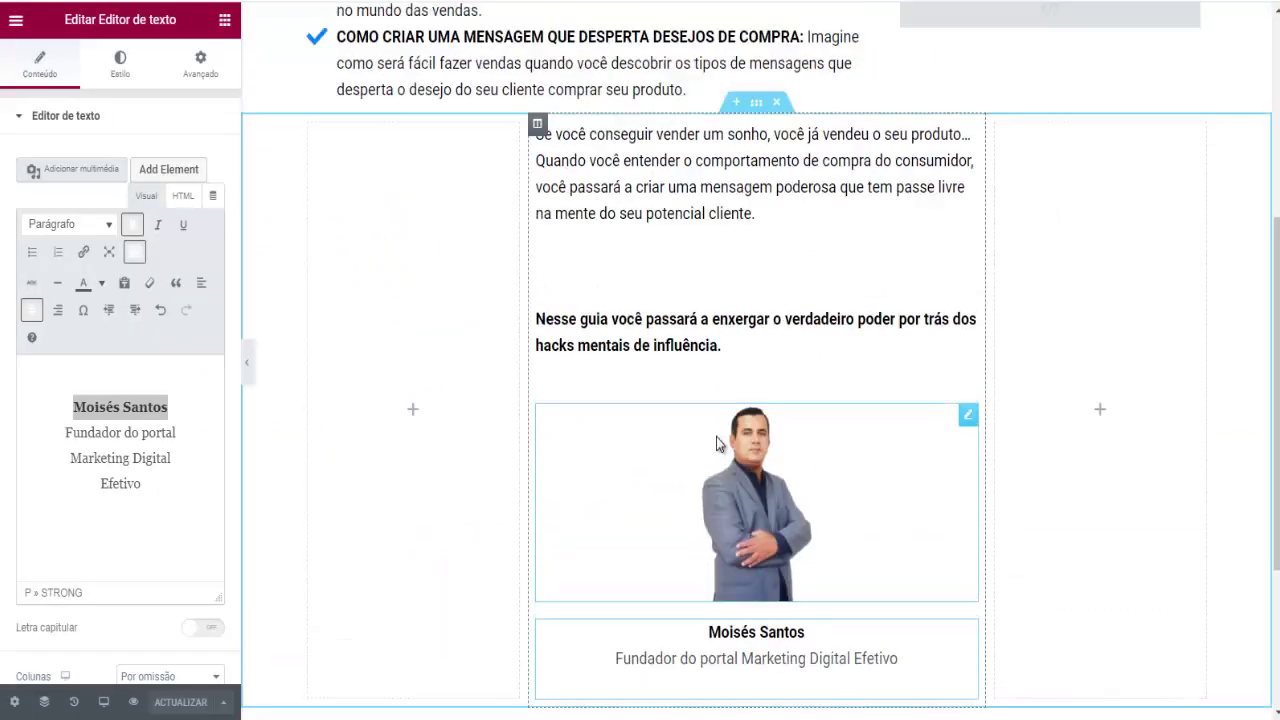
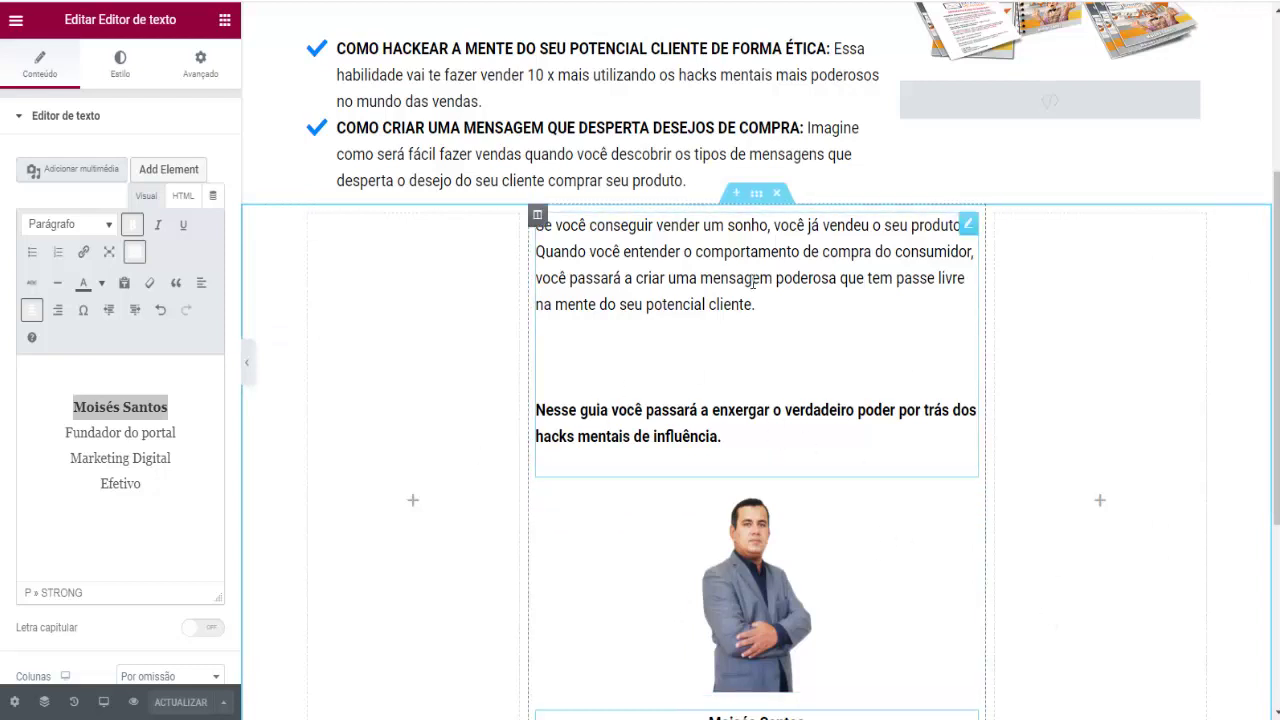
pyautogui.click(757, 197)
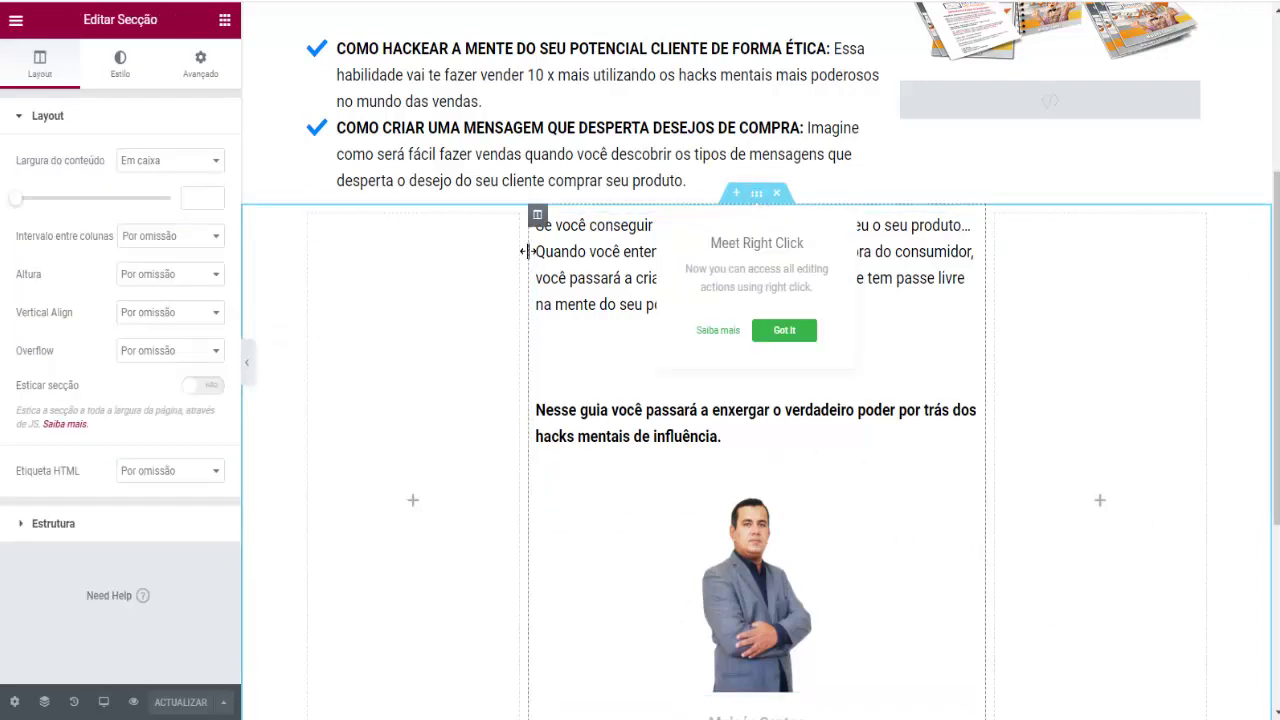
pyautogui.click(121, 63)
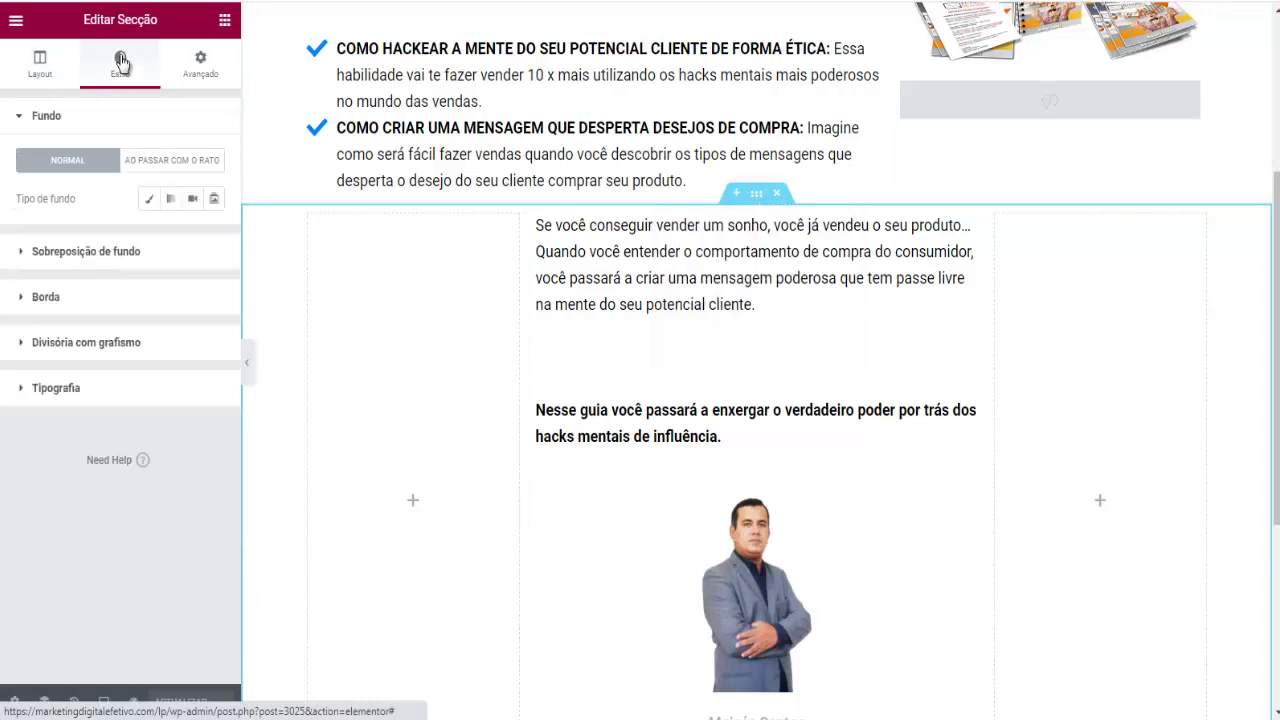
pyautogui.click(148, 200)
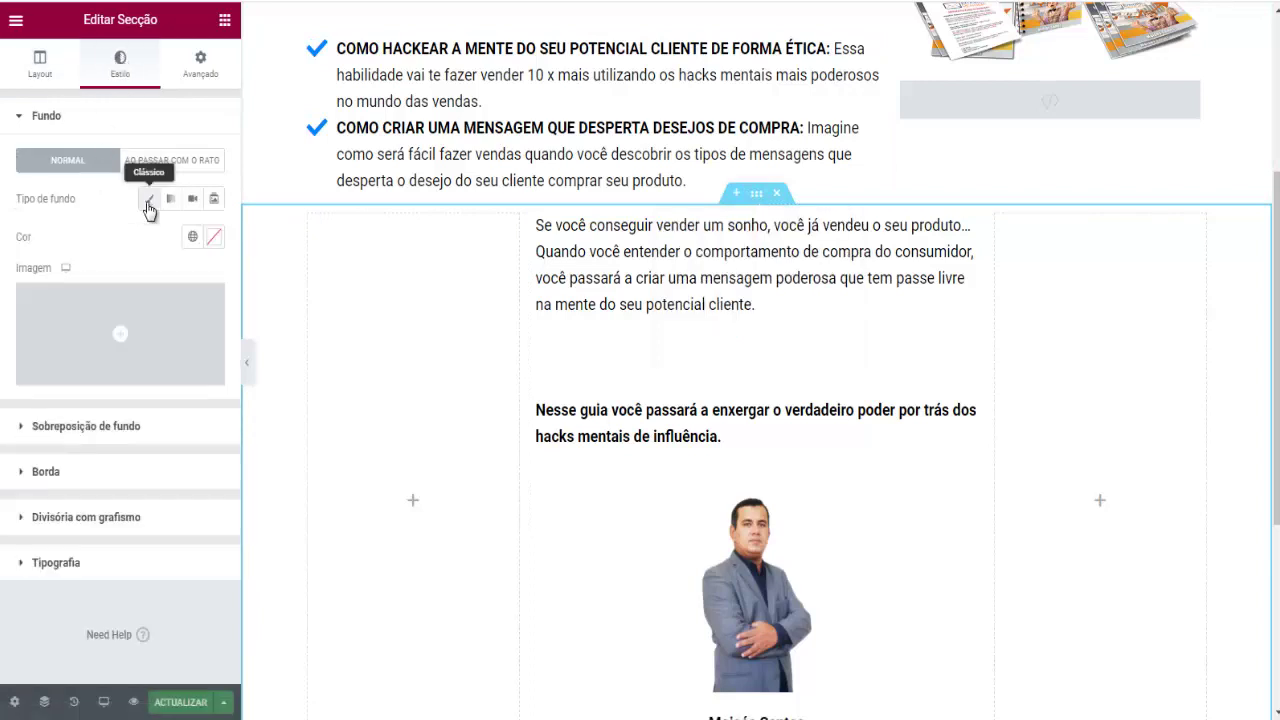
pyautogui.click(213, 238)
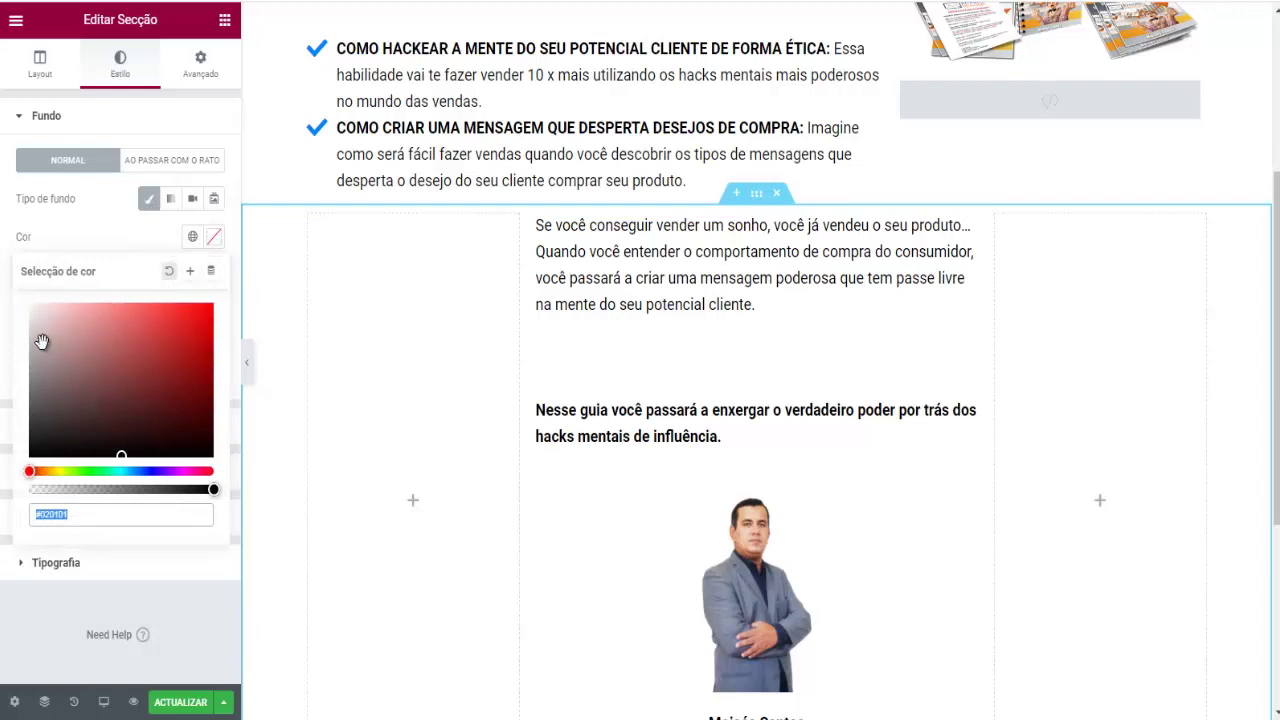
pyautogui.click(42, 342)
pyautogui.click(40, 329)
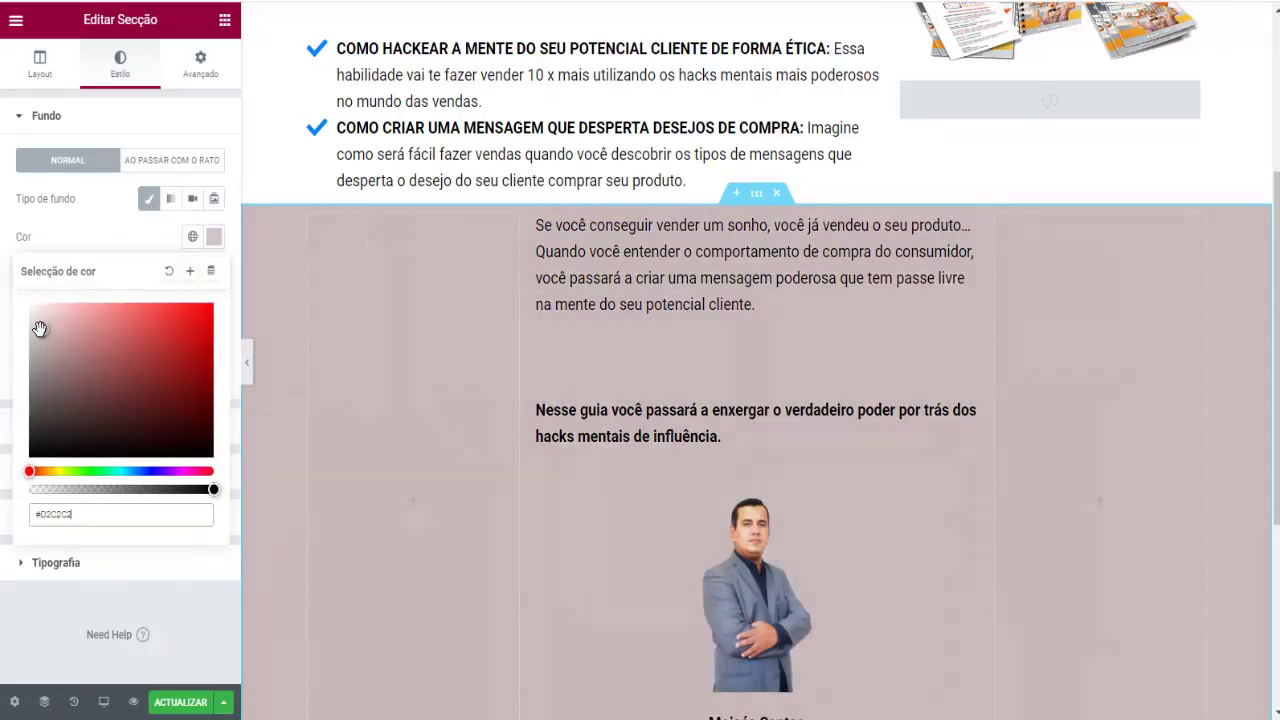
pyautogui.click(37, 328)
pyautogui.click(34, 320)
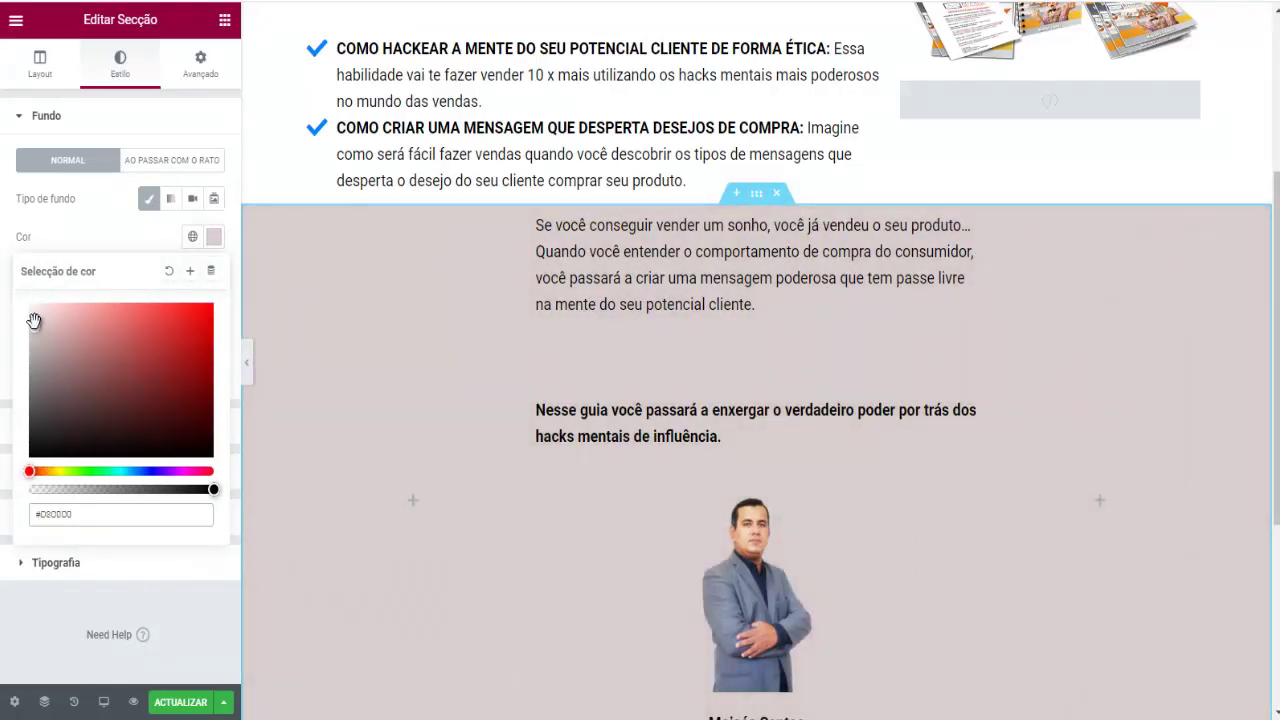
pyautogui.click(31, 319)
pyautogui.click(30, 320)
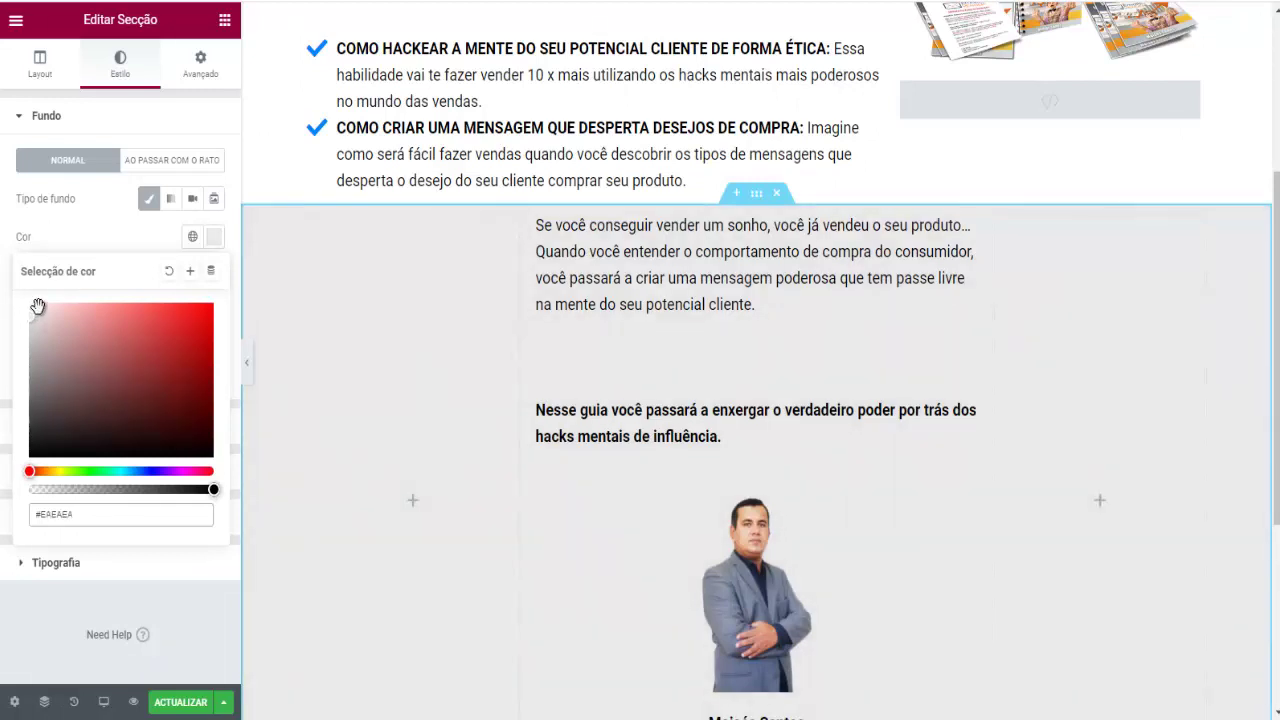
pyautogui.click(90, 203)
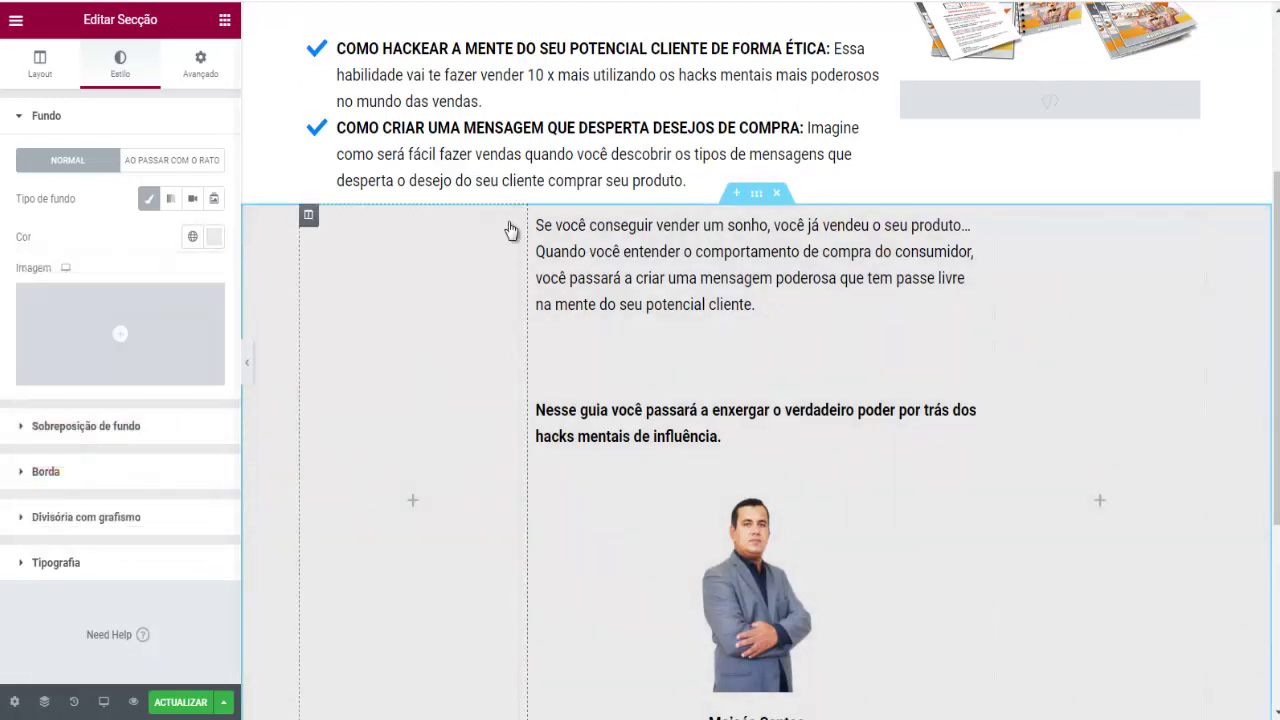
# Update the page and check the section's grey background in the refreshed preview
pyautogui.click(170, 703)
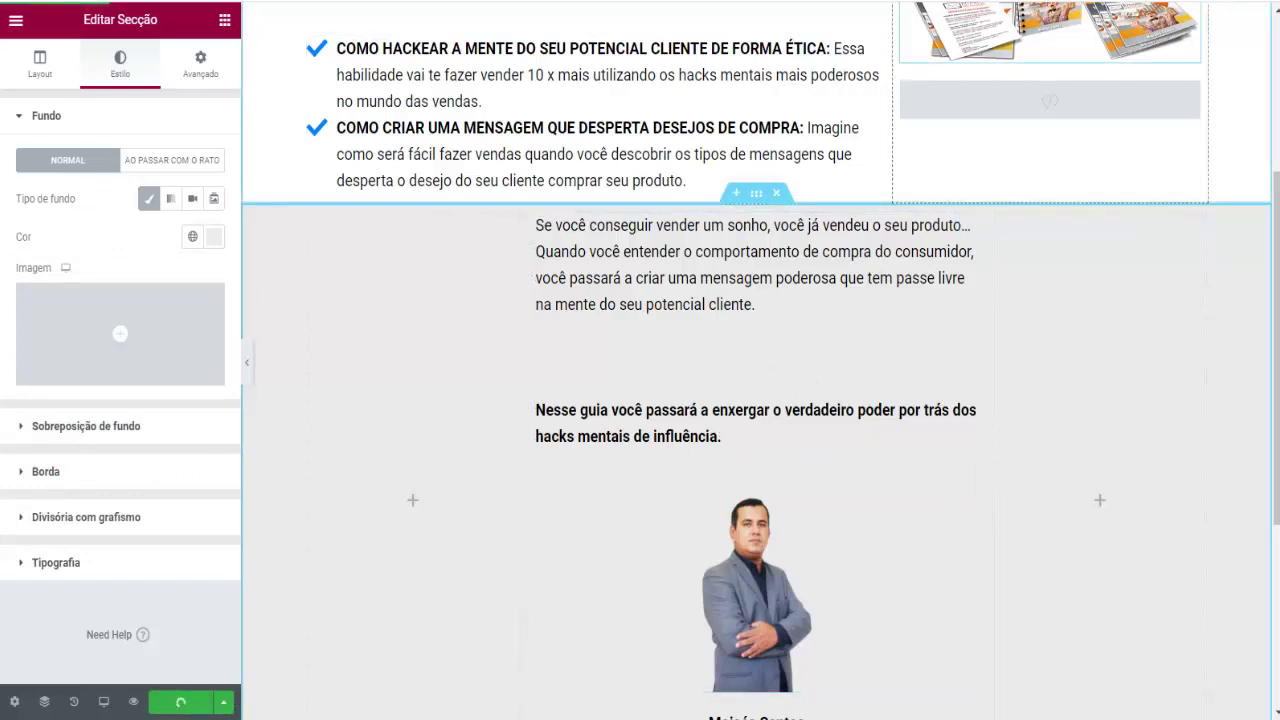
pyautogui.click(925, 0)
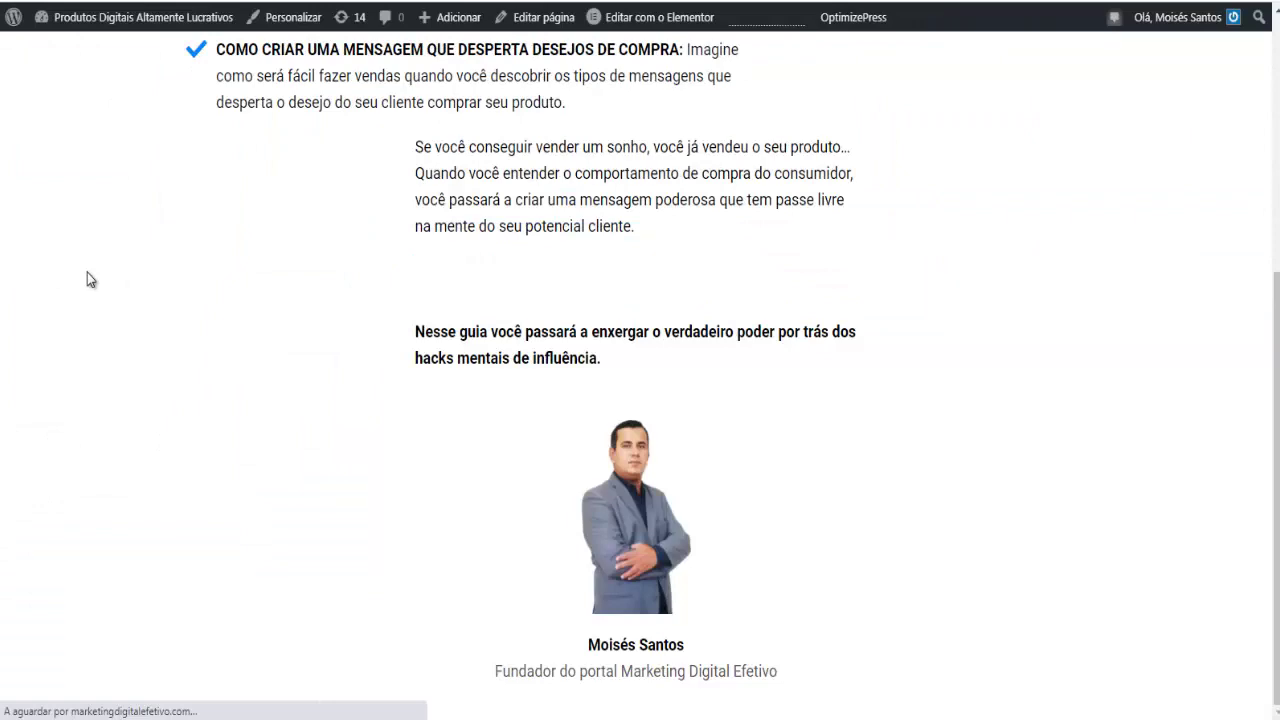
pyautogui.scroll(-4, 87, 272)
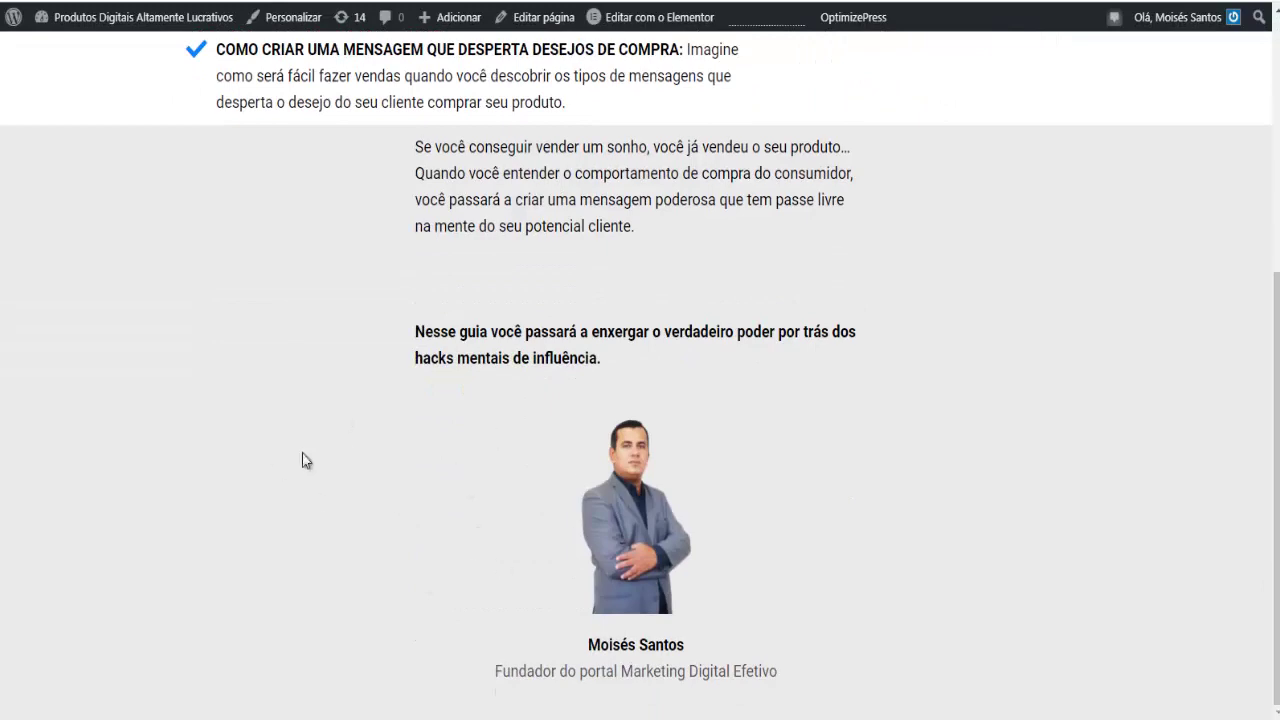
pyautogui.scroll(3, 304, 462)
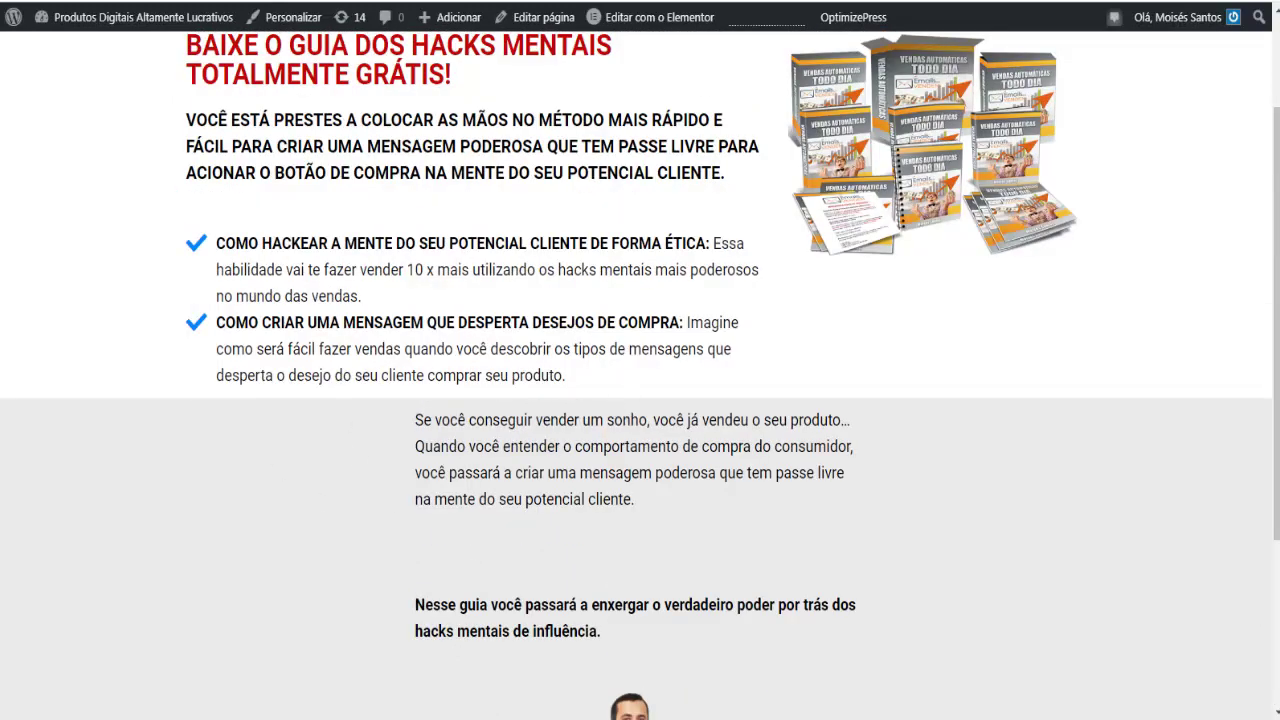
# Insert a section with three equal columns above the grey section and place an image widget in its middle column
pyautogui.click(930, 2)
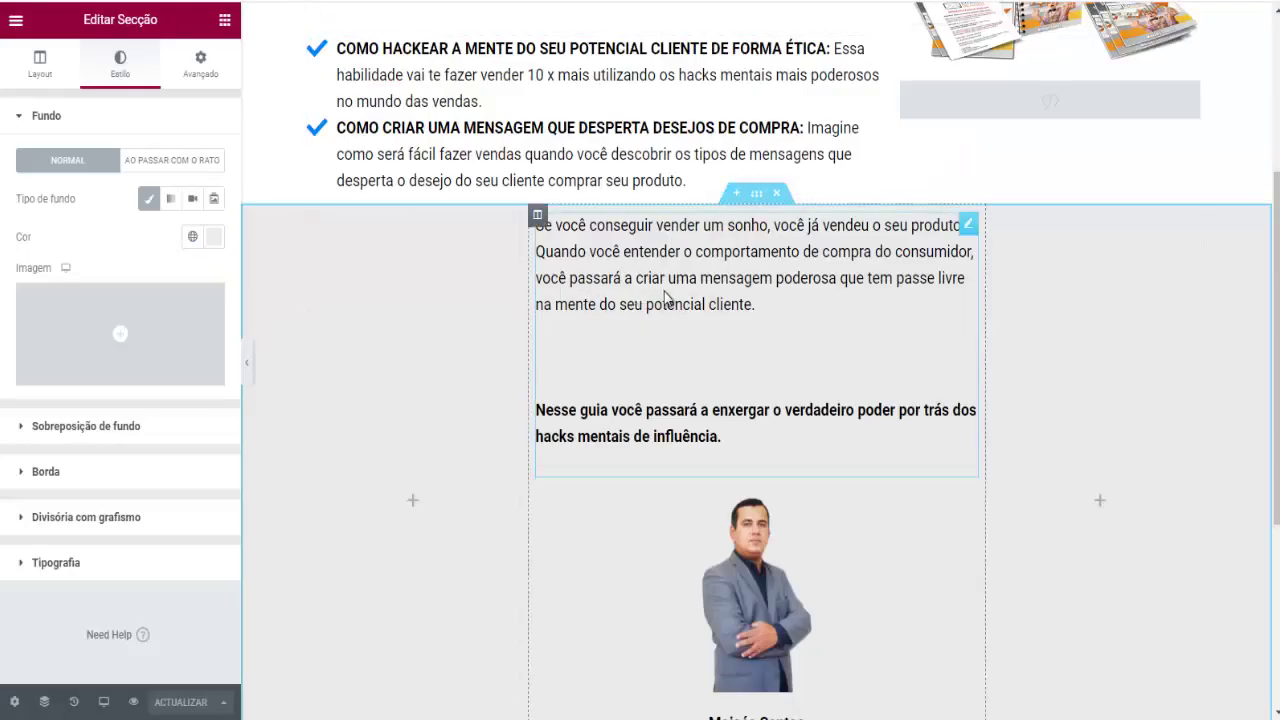
pyautogui.click(735, 197)
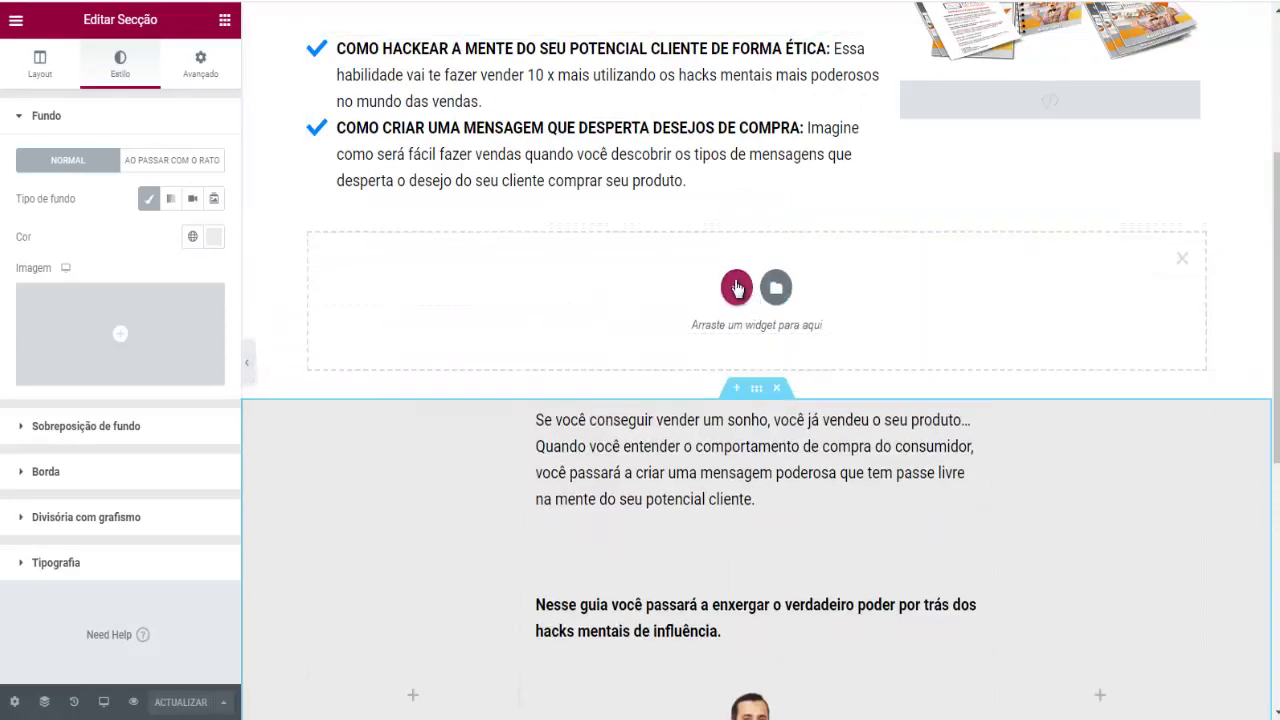
pyautogui.click(736, 283)
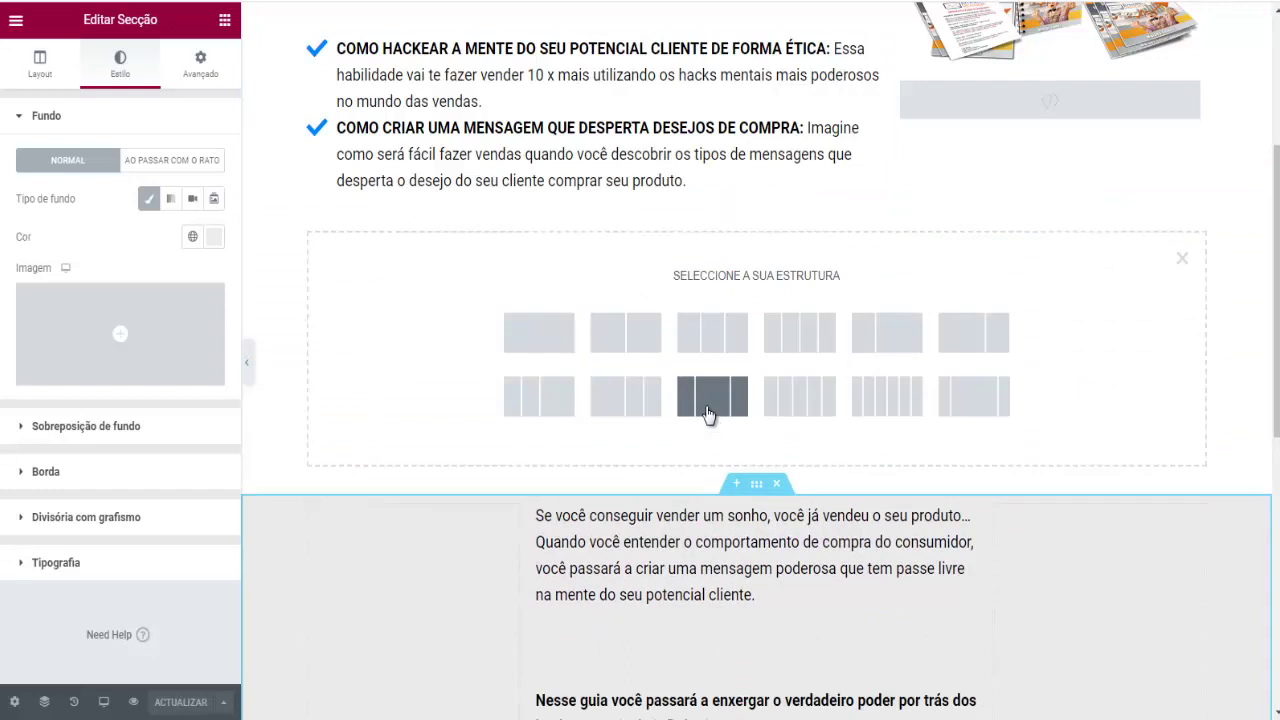
pyautogui.click(712, 342)
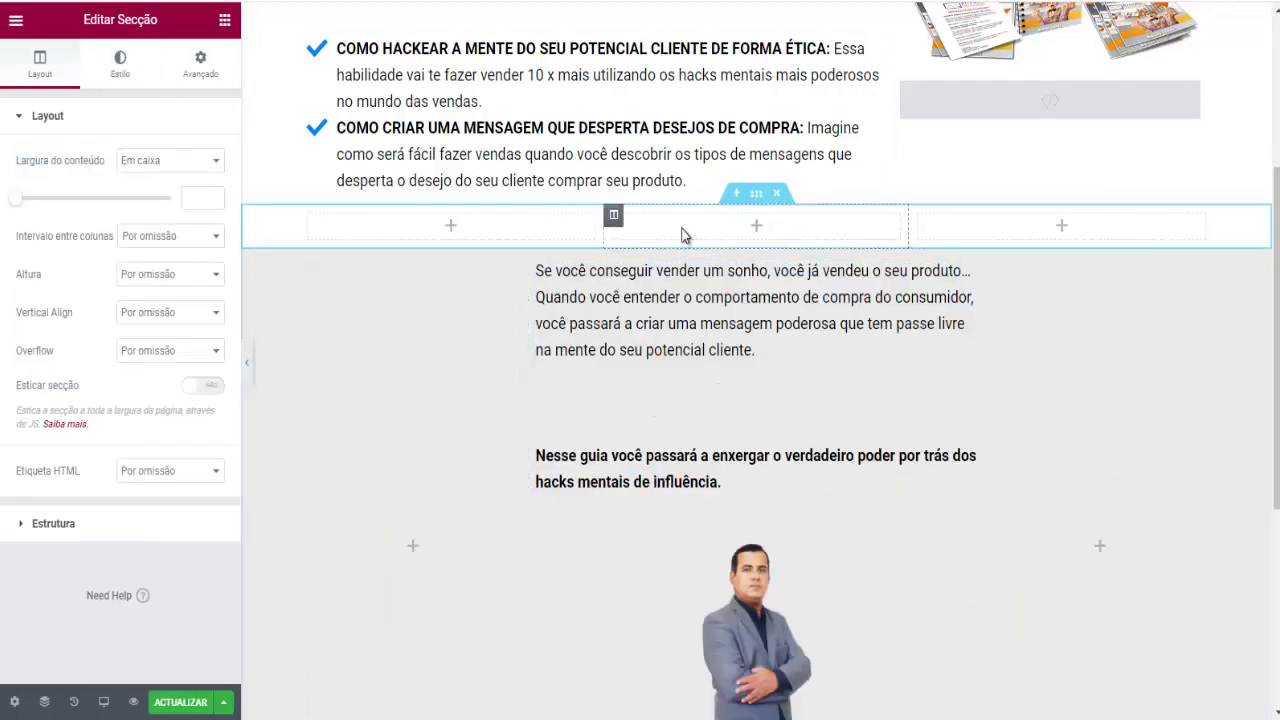
pyautogui.click(755, 230)
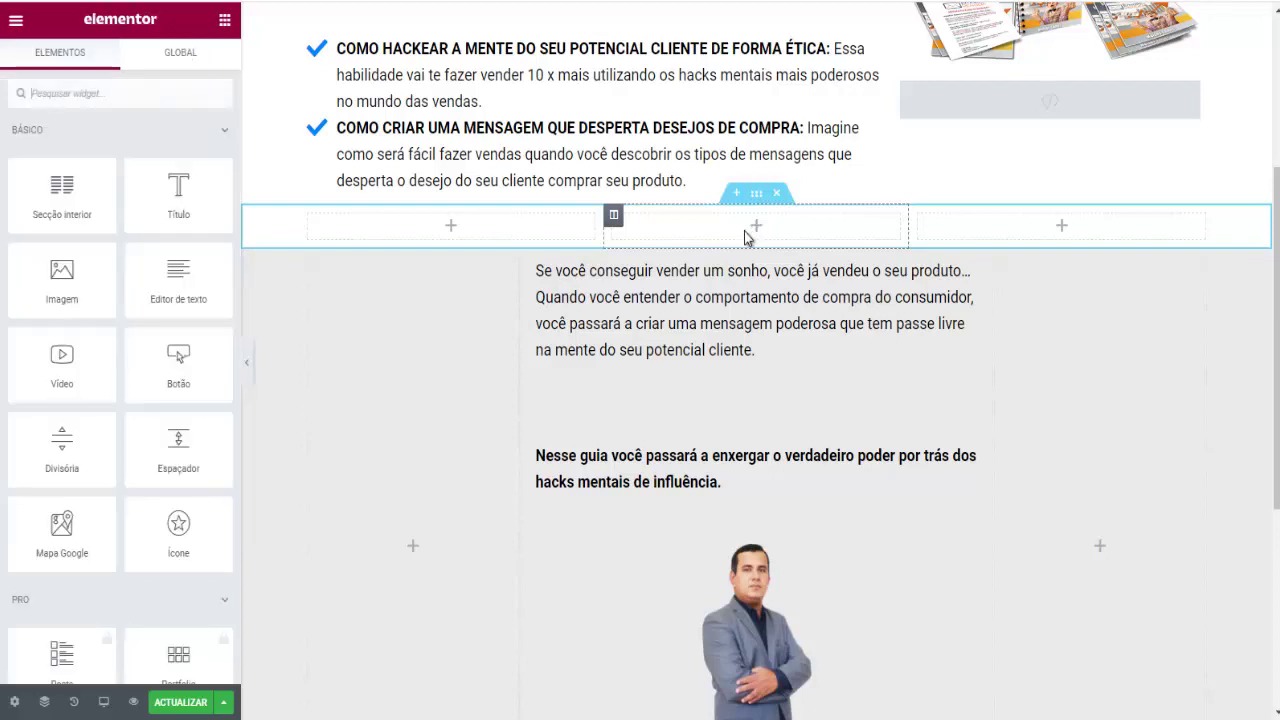
pyautogui.moveTo(60, 278); pyautogui.dragTo(728, 224)
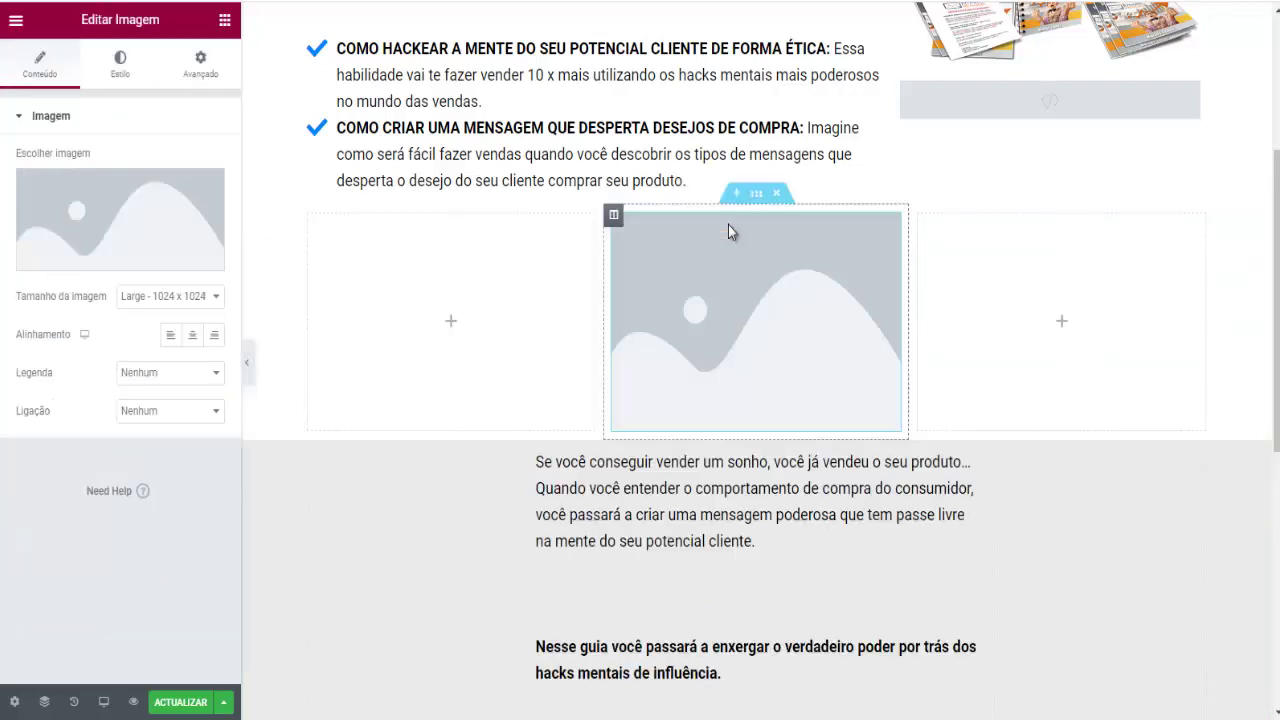
# Set the new image widget's picture to arrow-10-1.png from the media library
pyautogui.click(123, 265)
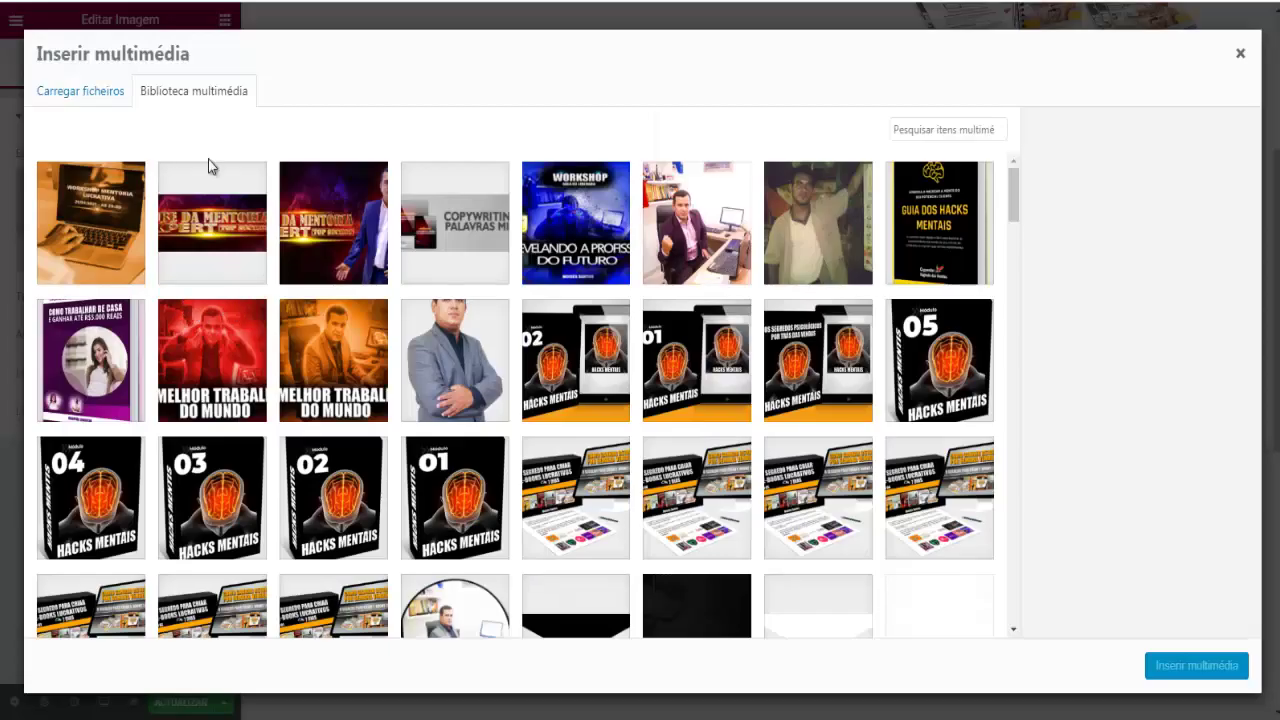
pyautogui.click(87, 92)
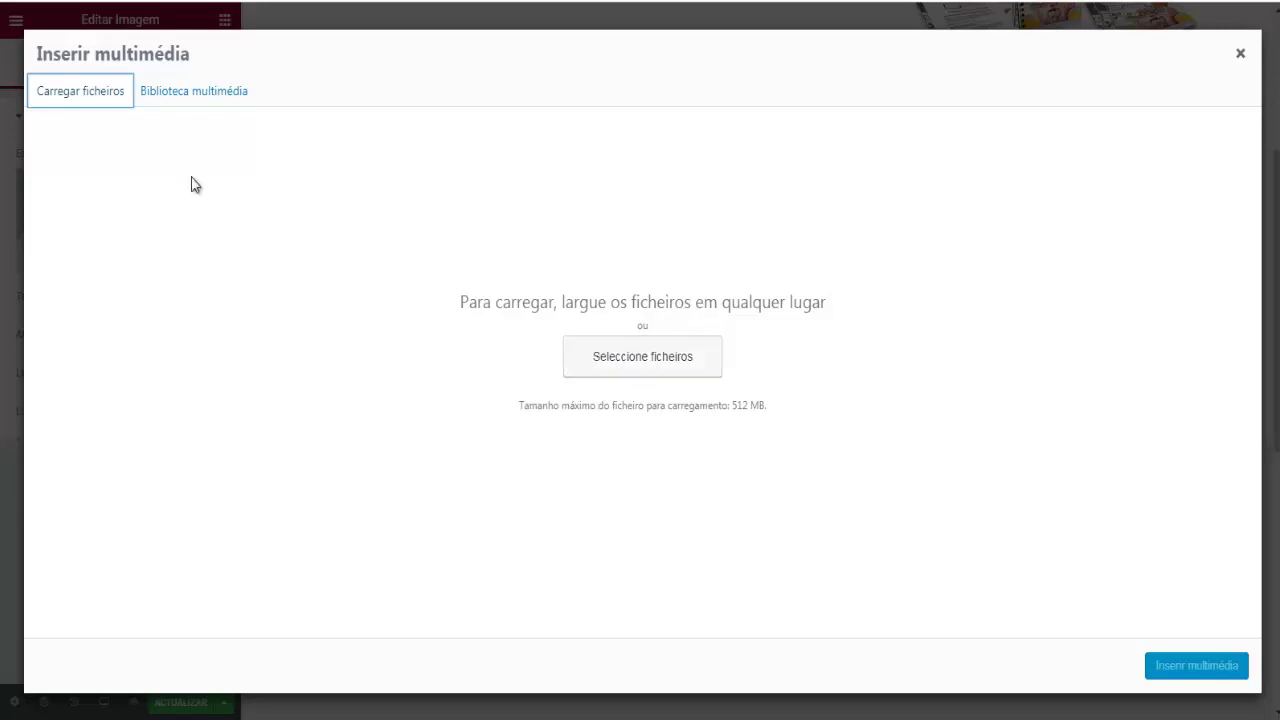
pyautogui.click(195, 98)
pyautogui.scroll(-7, 646, 352)
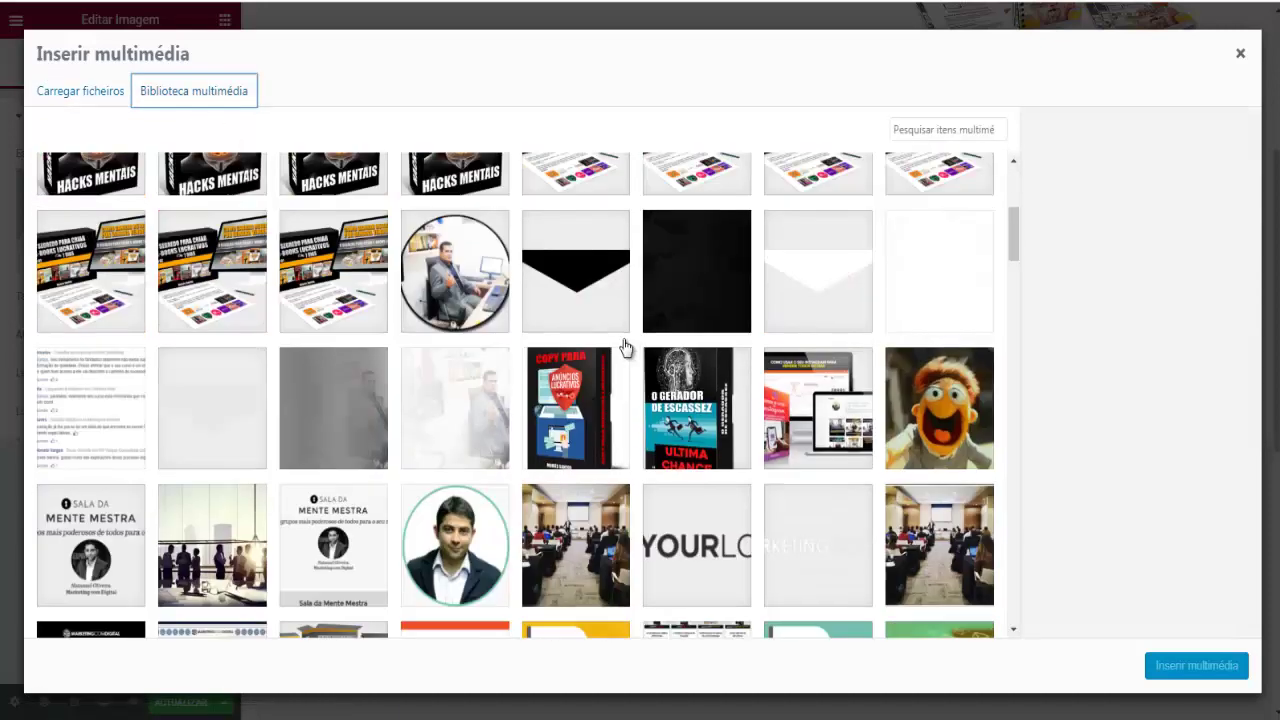
pyautogui.scroll(-3, 616, 352)
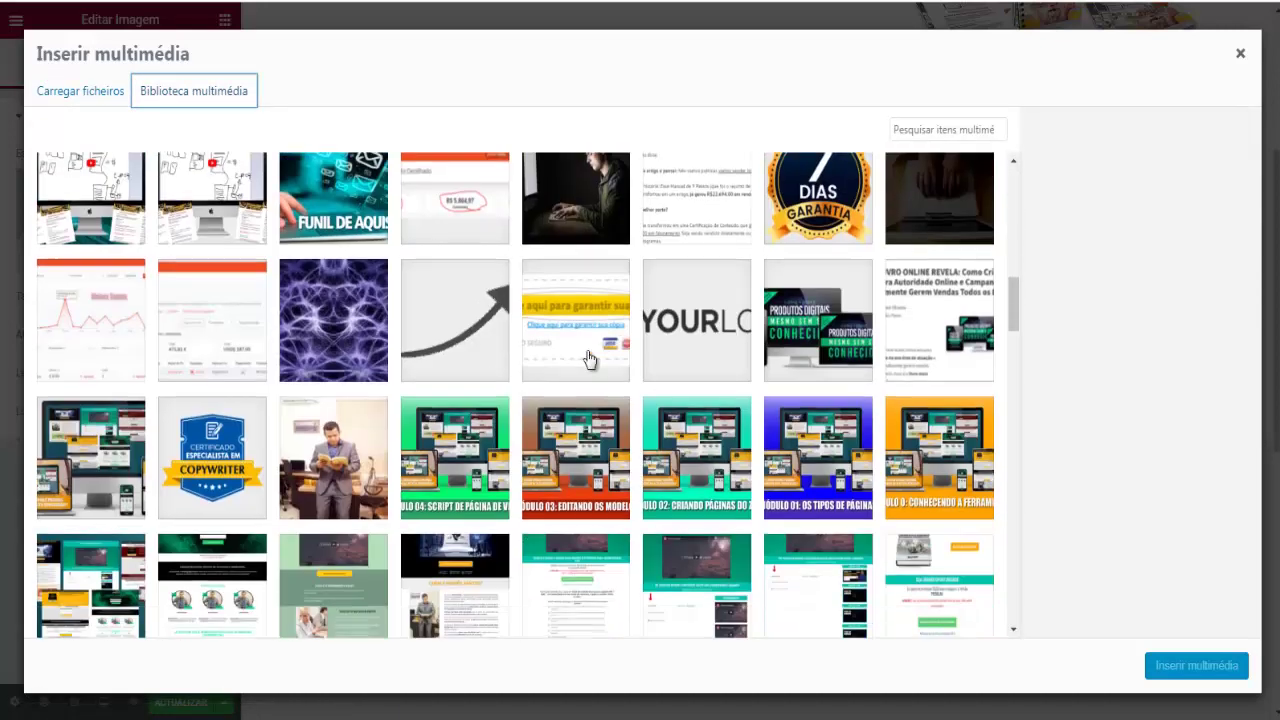
pyautogui.click(446, 320)
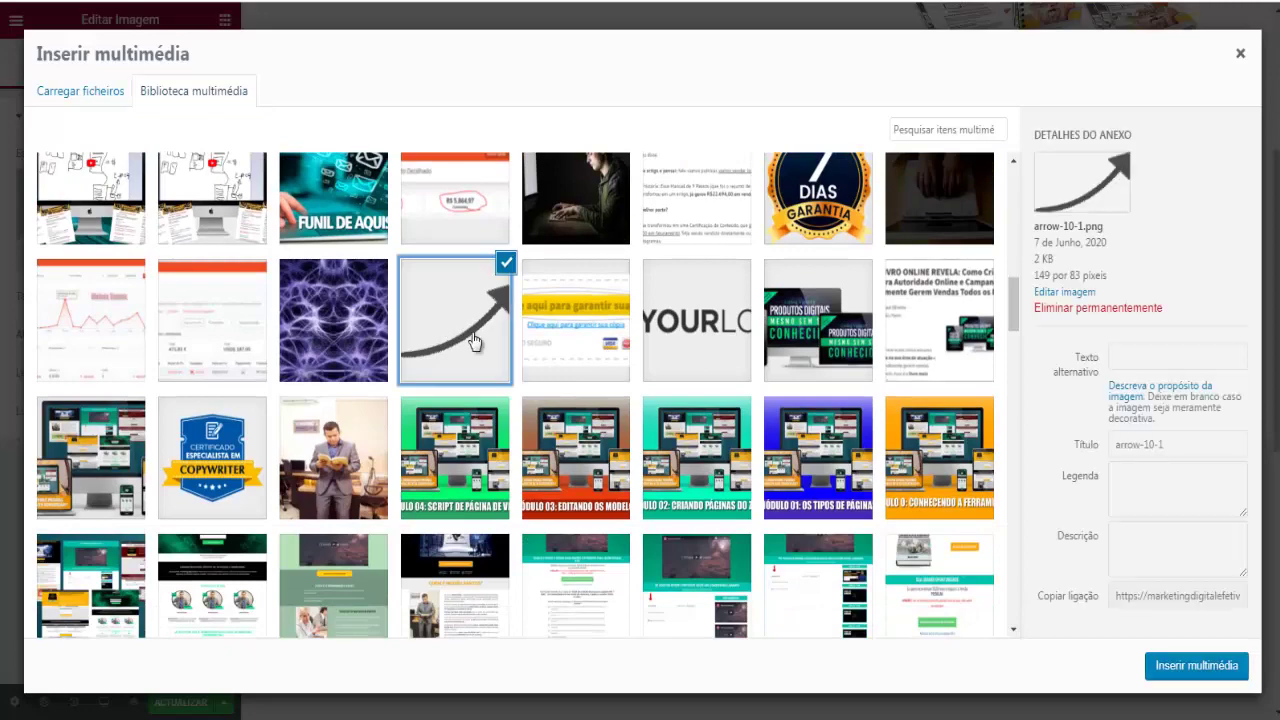
pyautogui.click(1176, 666)
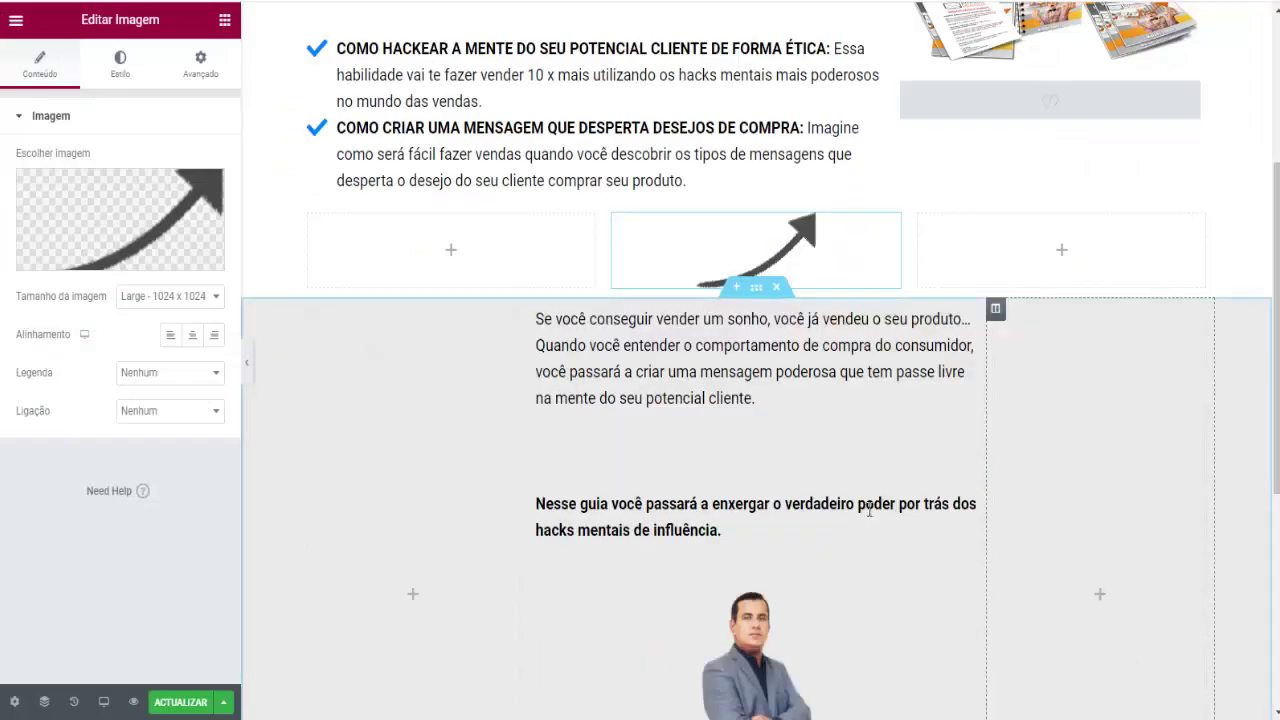
# Insert a single-column section between the arrow section and the grey section
pyautogui.scroll(1, 780, 340)
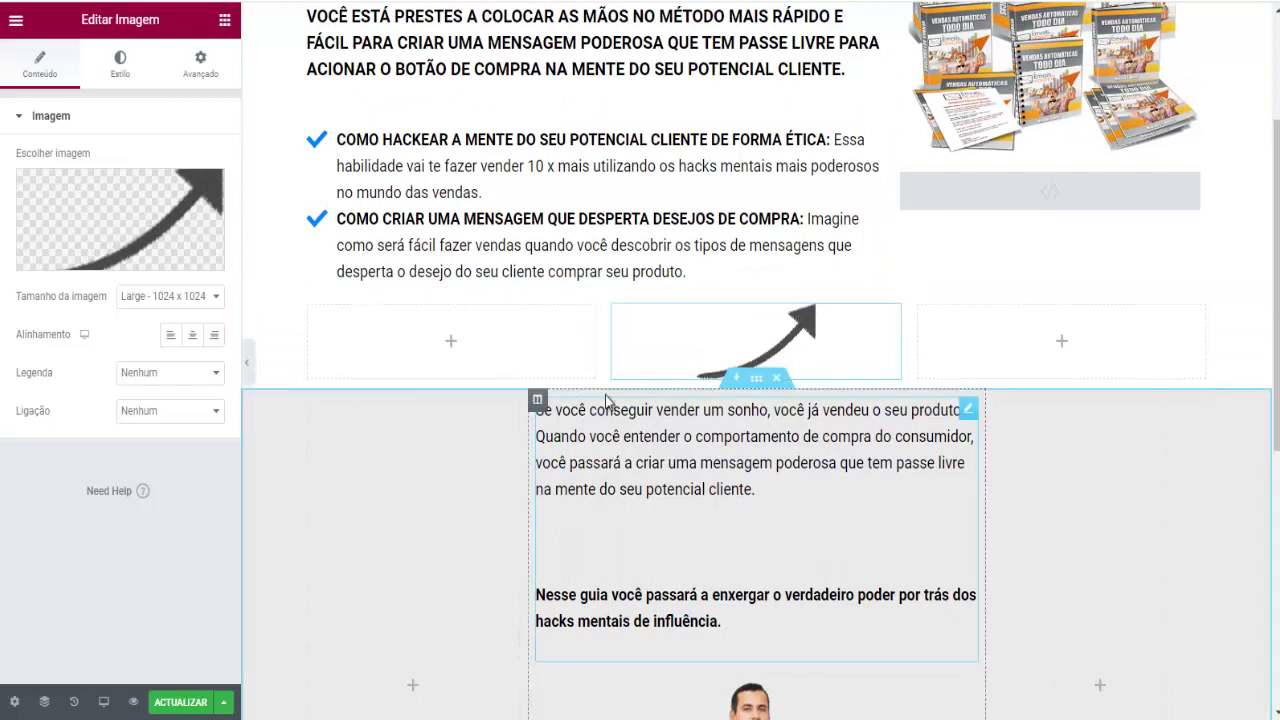
pyautogui.click(733, 380)
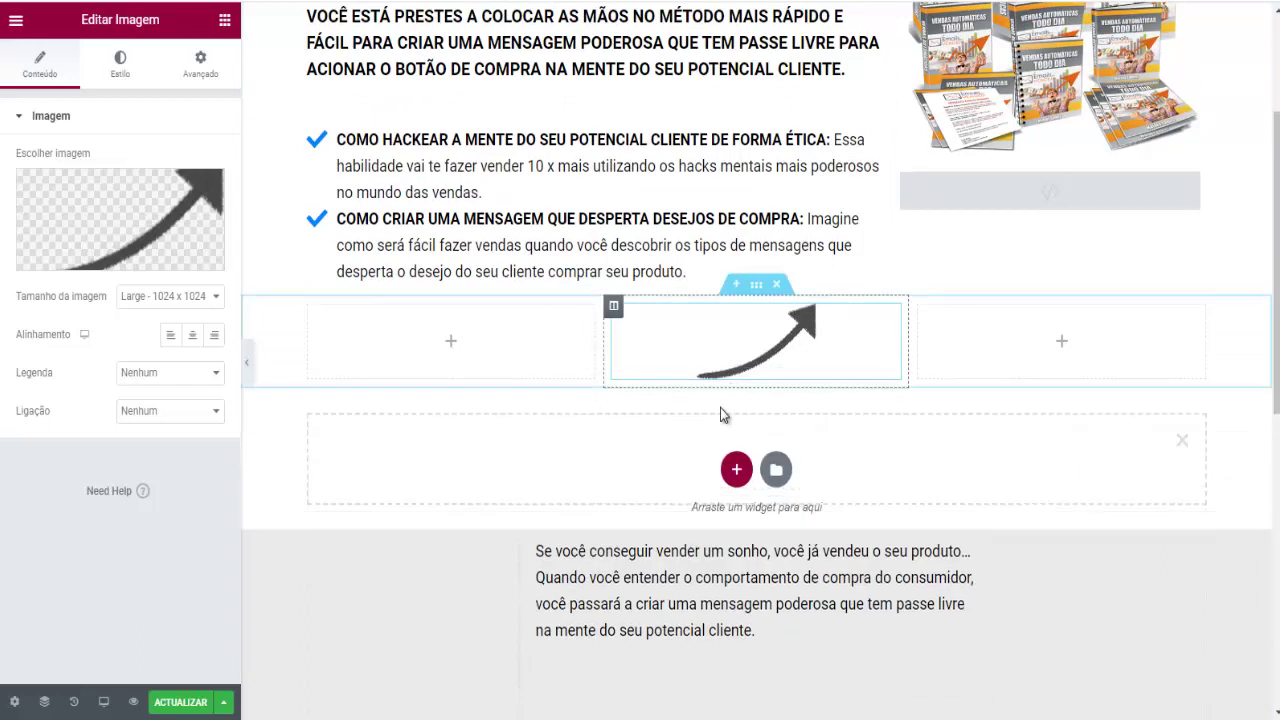
pyautogui.click(735, 467)
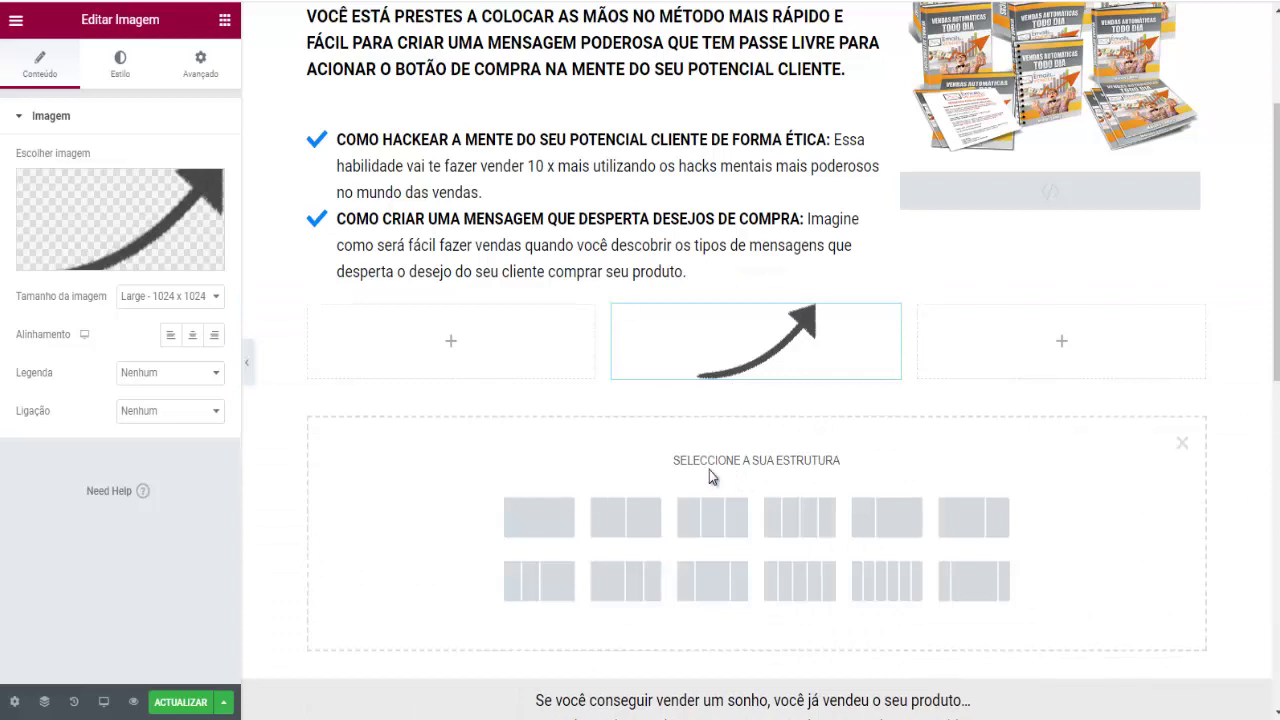
pyautogui.click(528, 527)
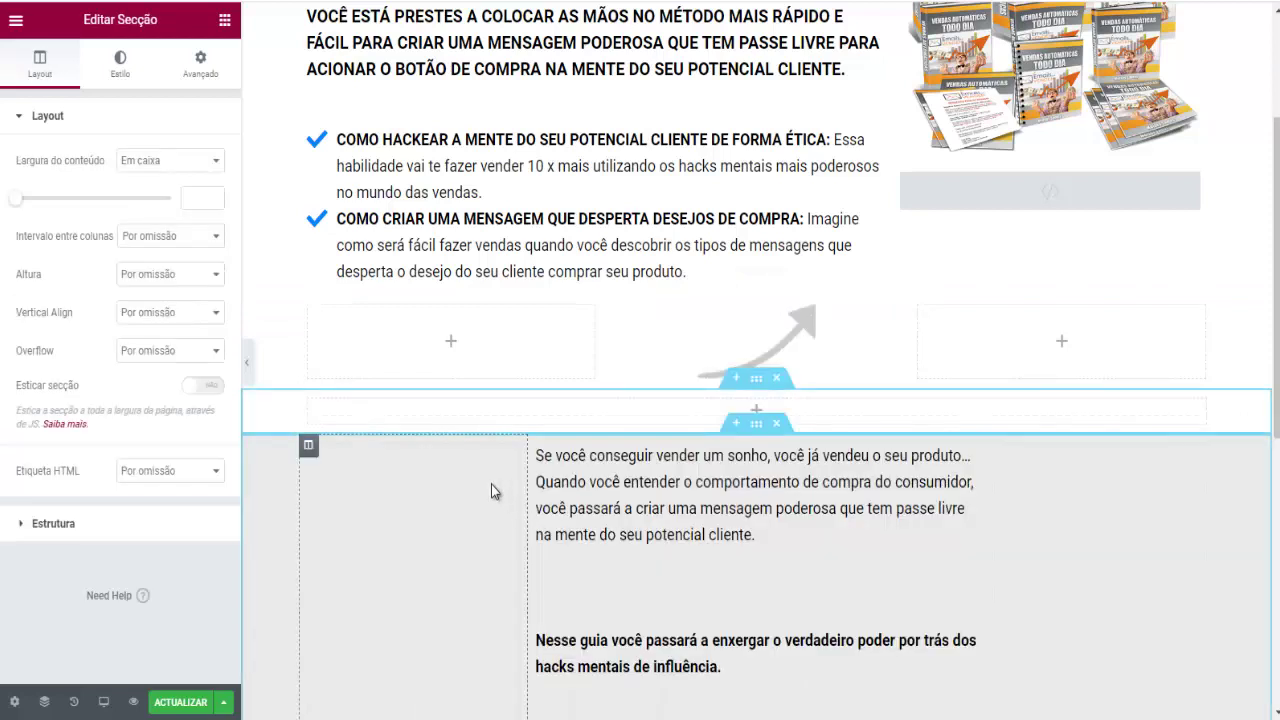
# Place a spacer widget in the empty single-column section below the arrow and update the page
pyautogui.click(224, 22)
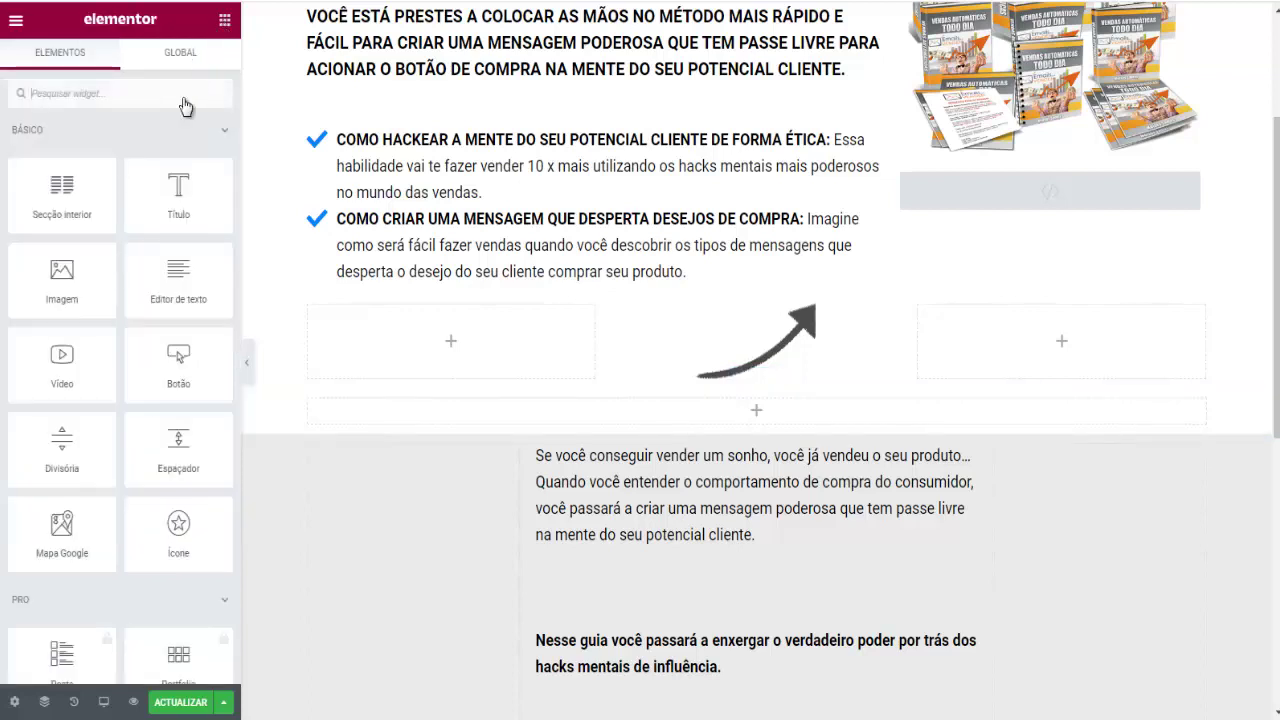
pyautogui.scroll(-3, 114, 343)
pyautogui.scroll(3, 114, 334)
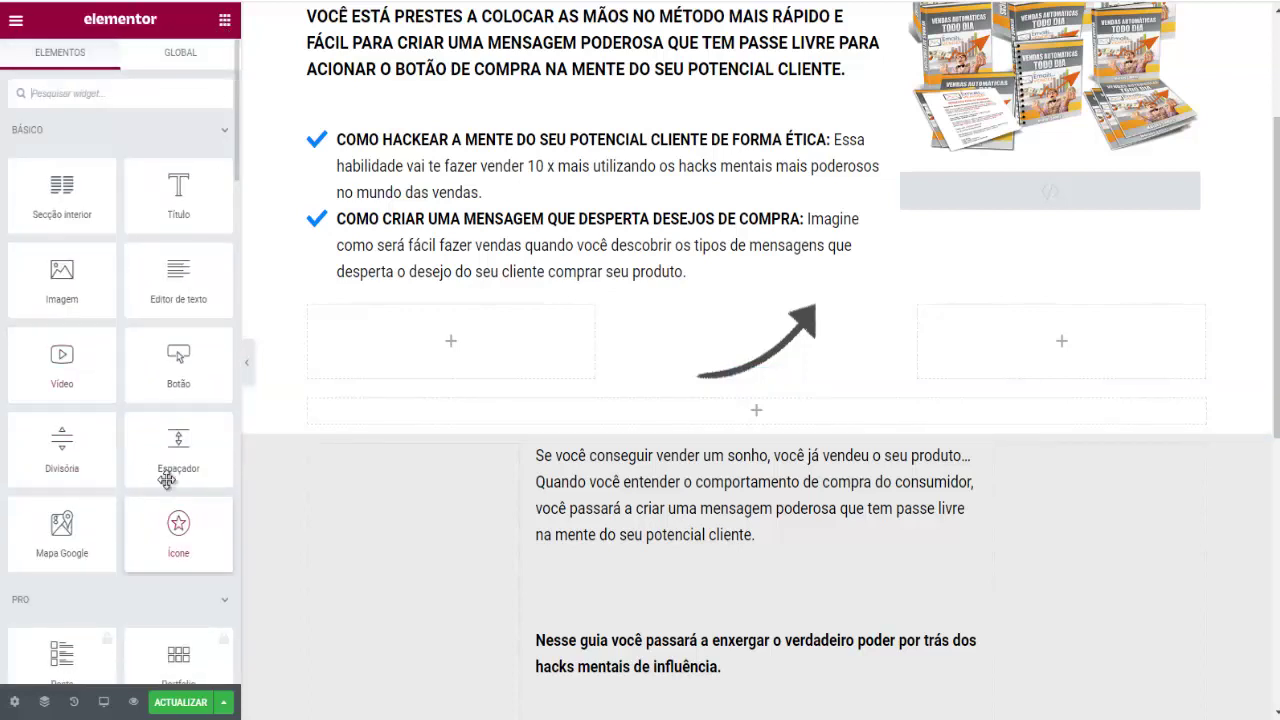
pyautogui.moveTo(166, 450); pyautogui.dragTo(745, 410)
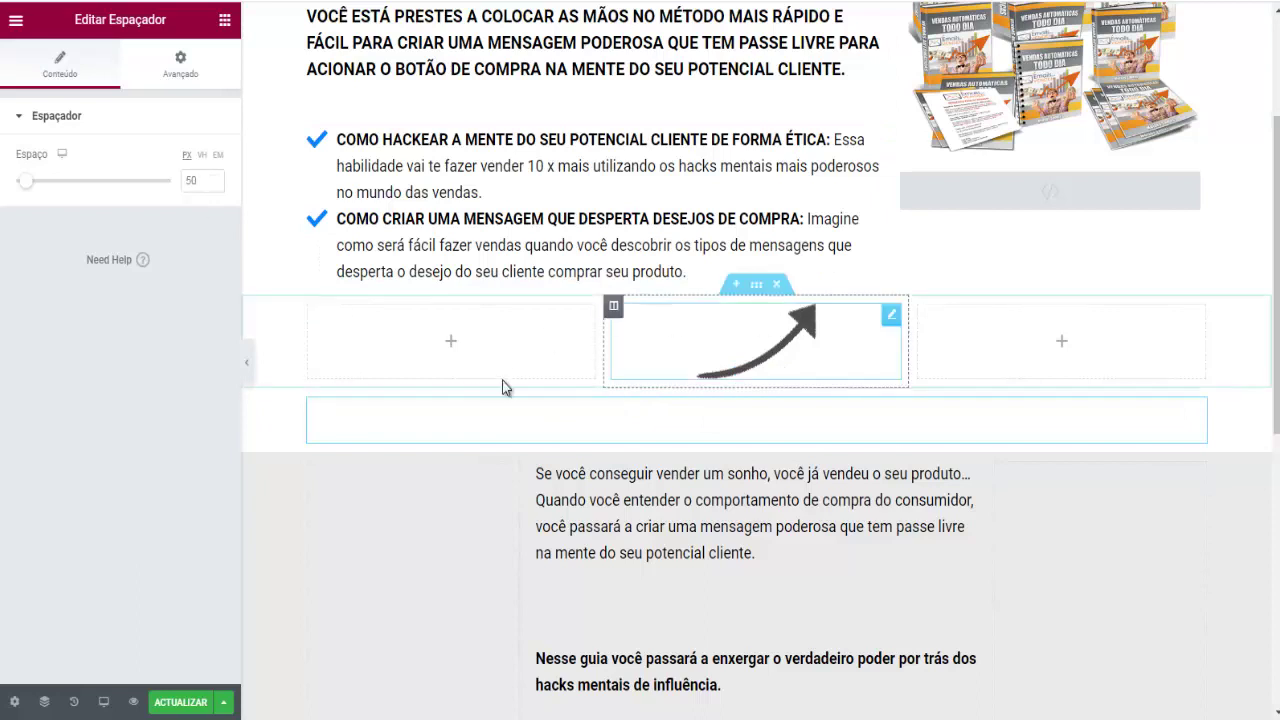
pyautogui.click(174, 703)
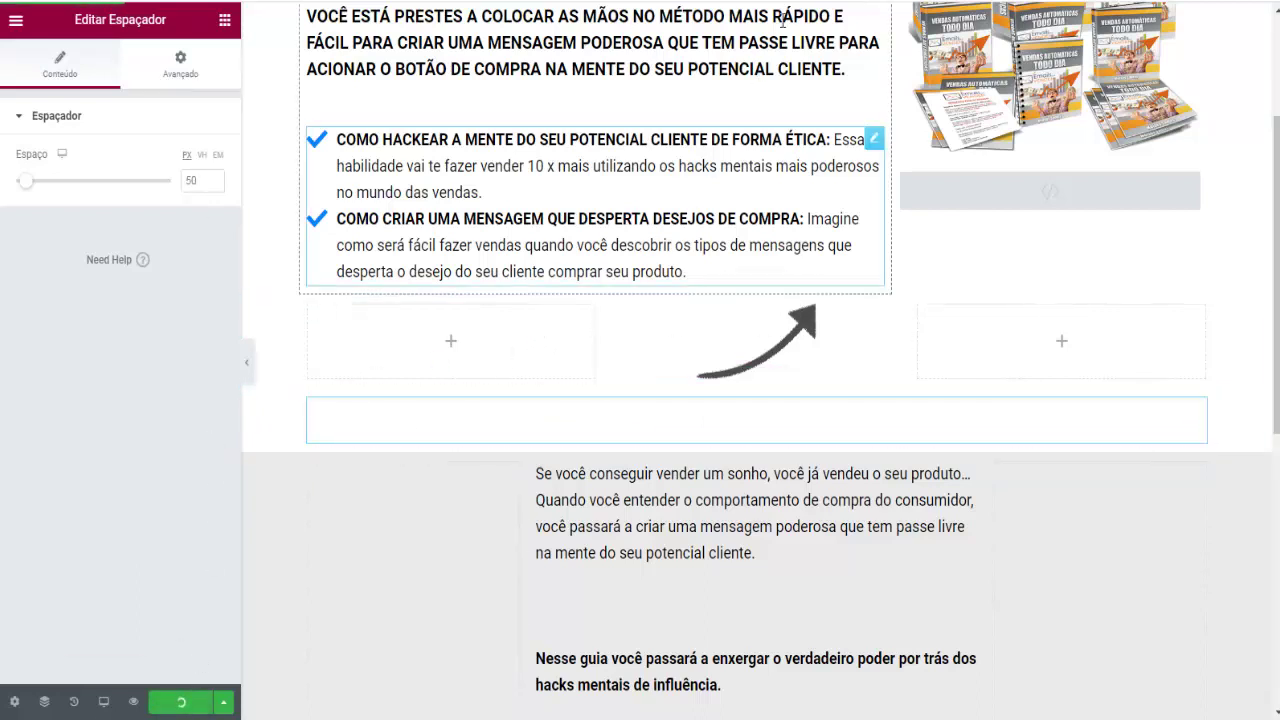
# Examine the arrow, the spacing and the grey founder section in the refreshed preview and compare them with the model page
pyautogui.click(900, 2)
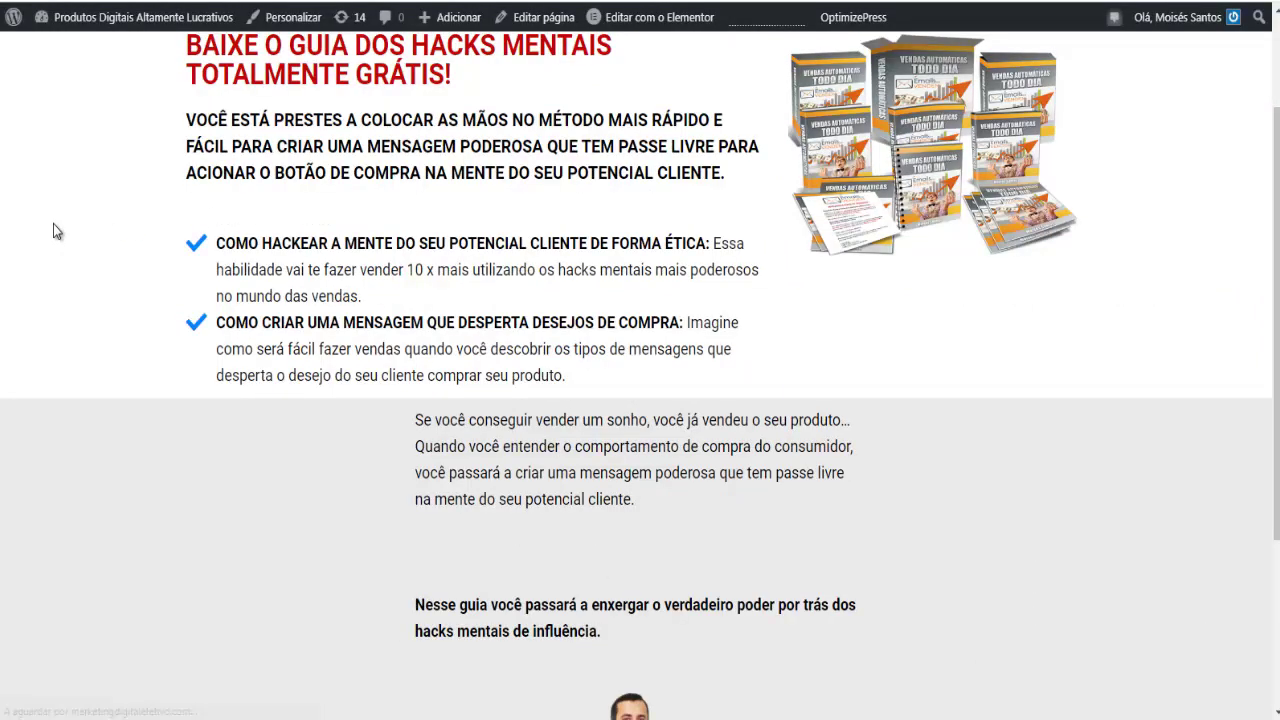
pyautogui.scroll(-2, 58, 232)
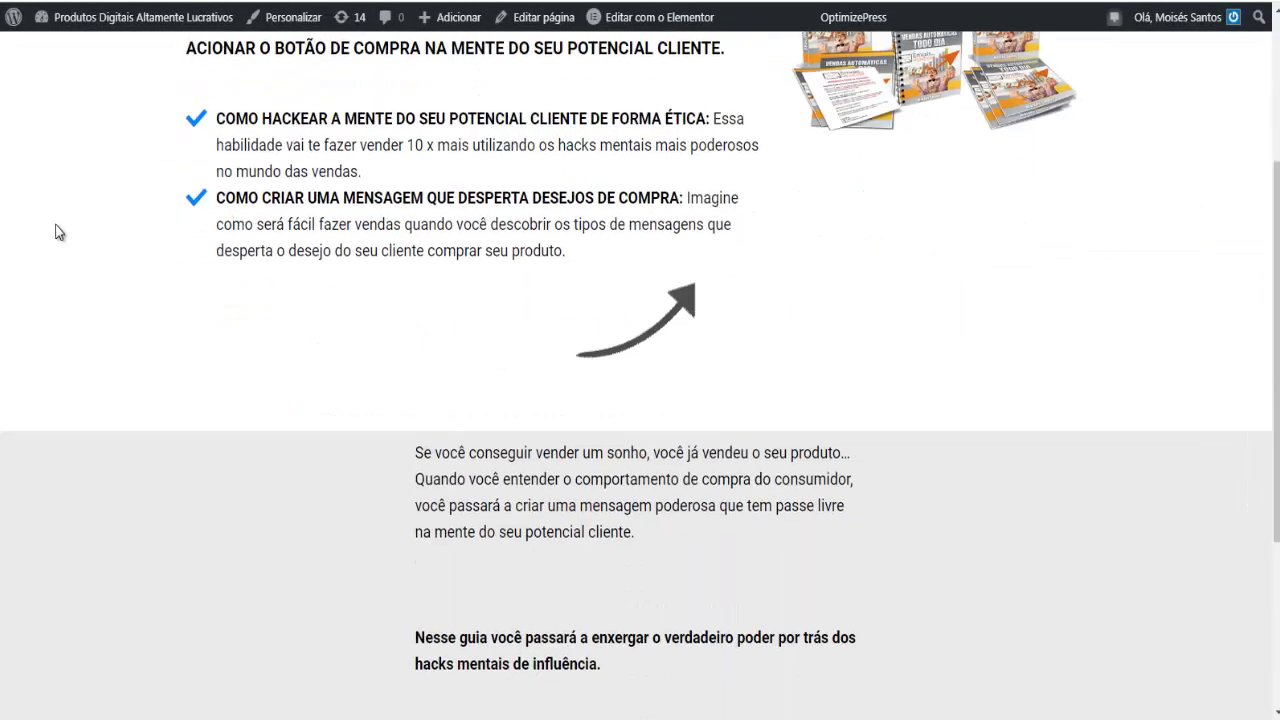
pyautogui.scroll(-2, 58, 232)
pyautogui.scroll(-1, 58, 232)
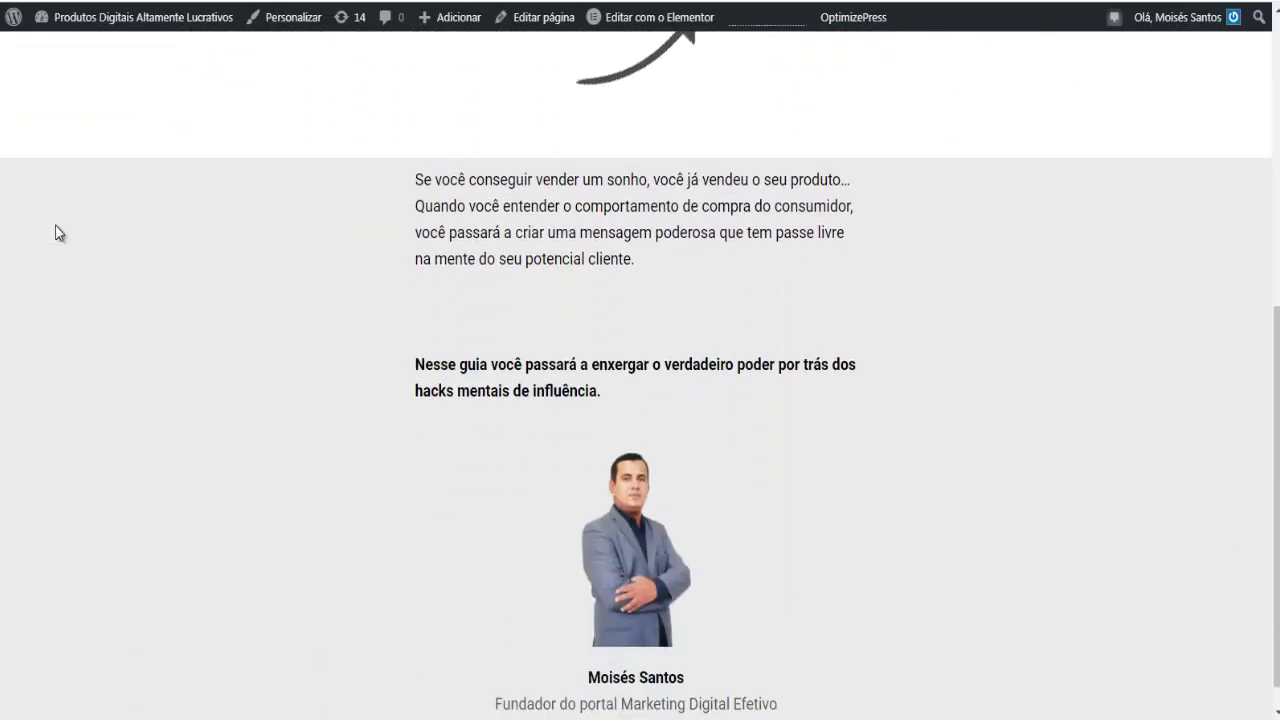
pyautogui.scroll(-1, 58, 232)
pyautogui.scroll(2, 635, 266)
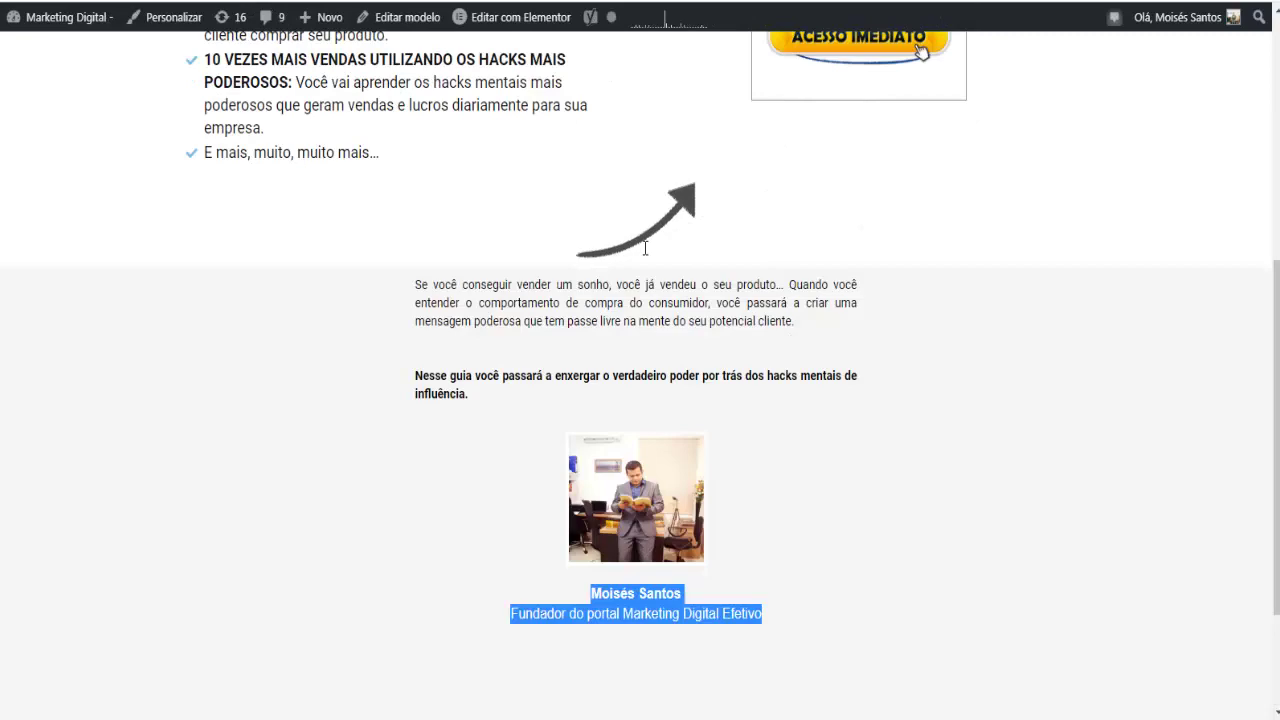
pyautogui.scroll(-2, 449, 315)
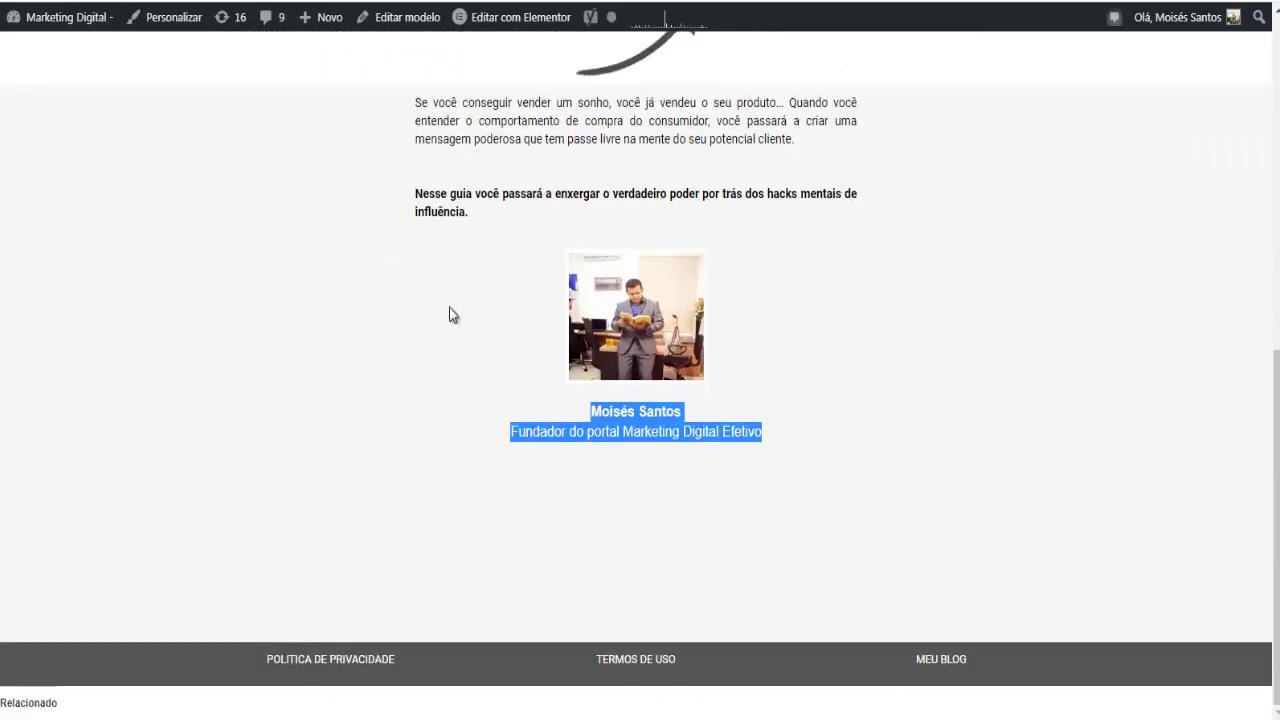
pyautogui.scroll(8, 615, 449)
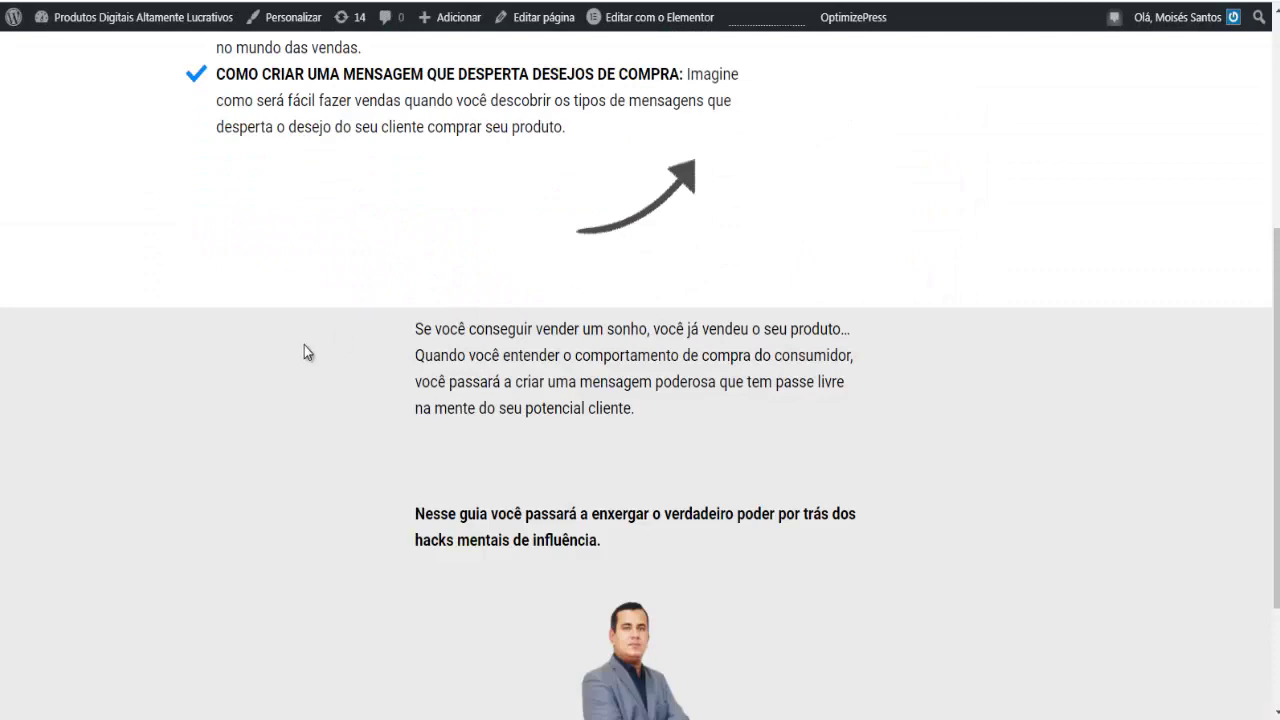
pyautogui.scroll(-2, 305, 370)
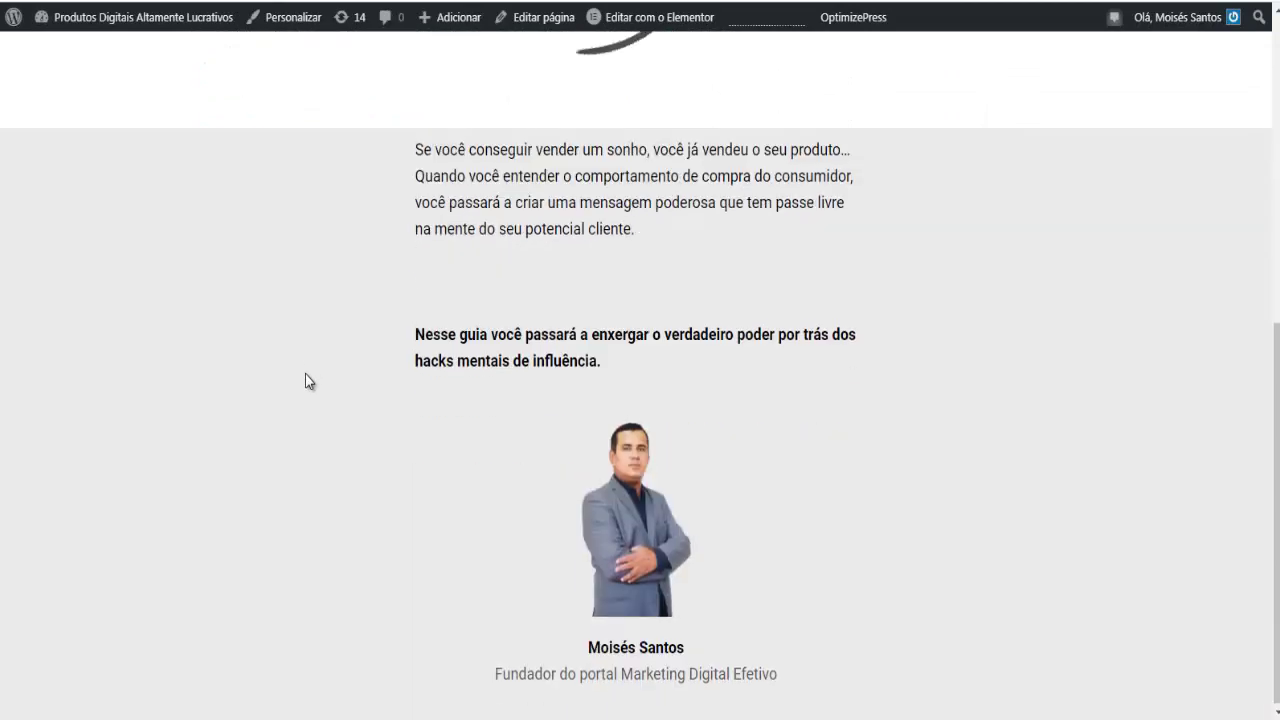
pyautogui.scroll(5, 304, 382)
pyautogui.scroll(2, 303, 388)
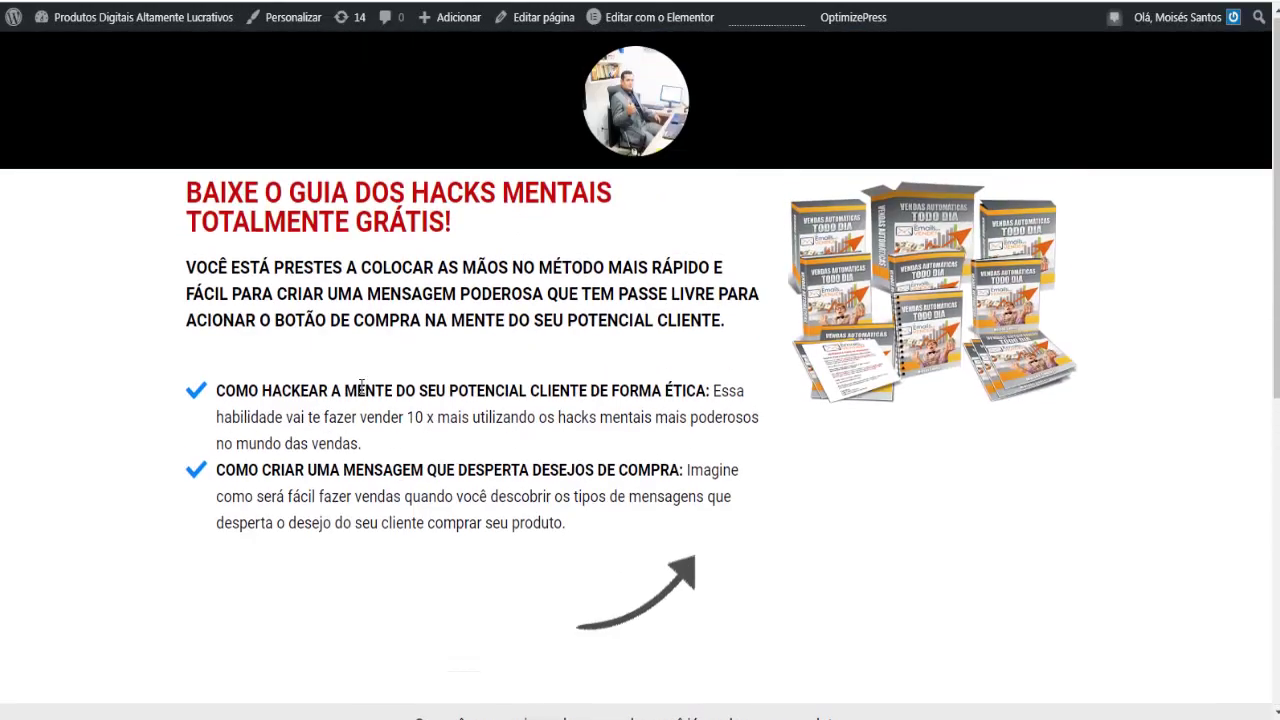
pyautogui.scroll(-4, 898, 285)
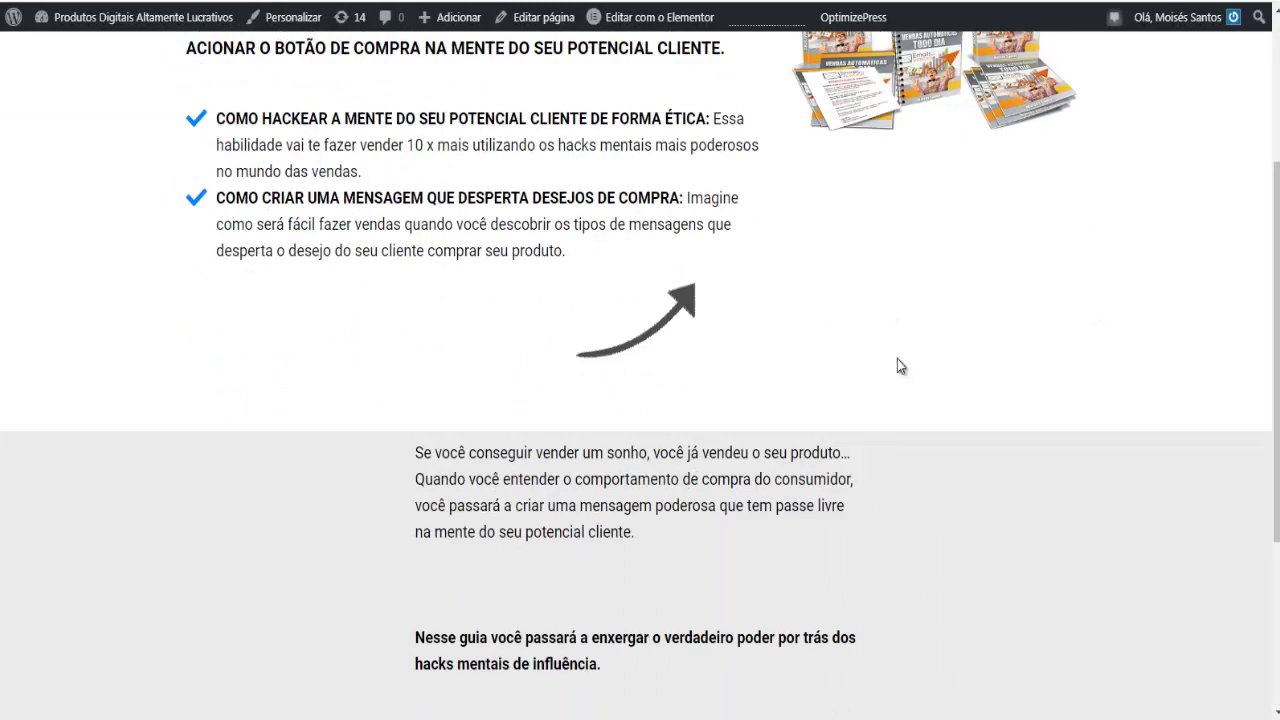
pyautogui.scroll(3, 652, 307)
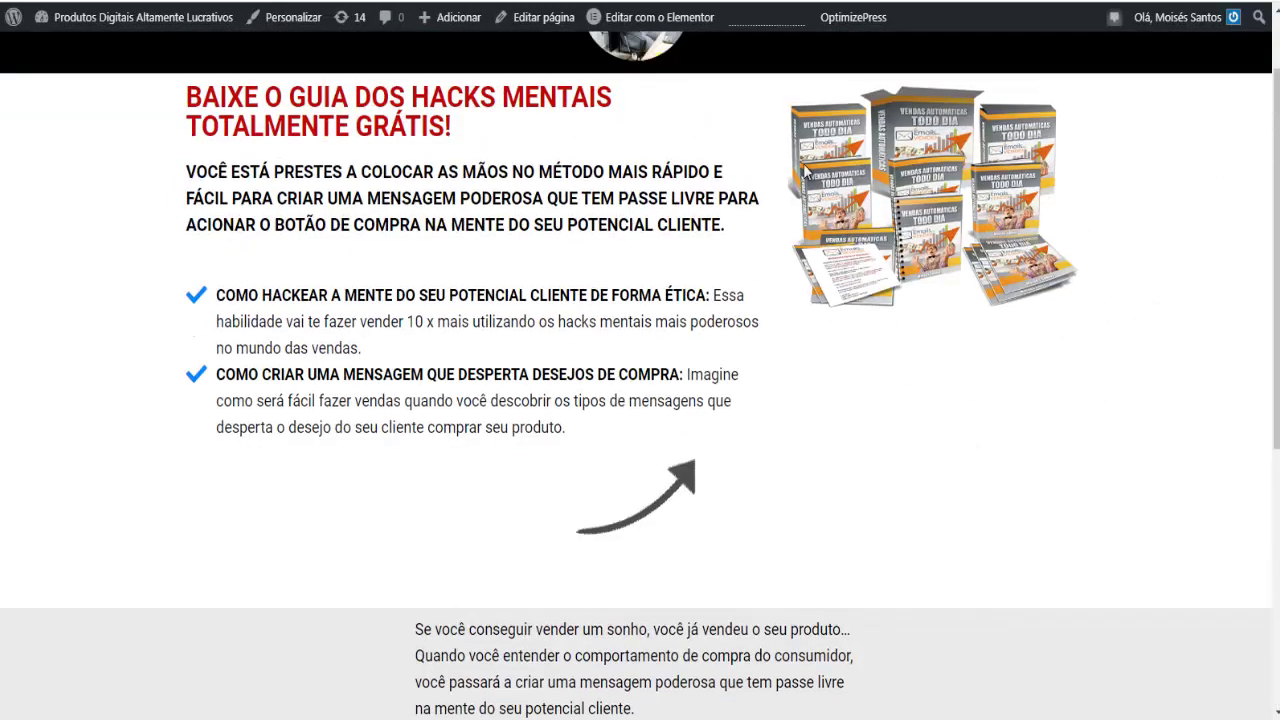
pyautogui.scroll(-3, 889, 343)
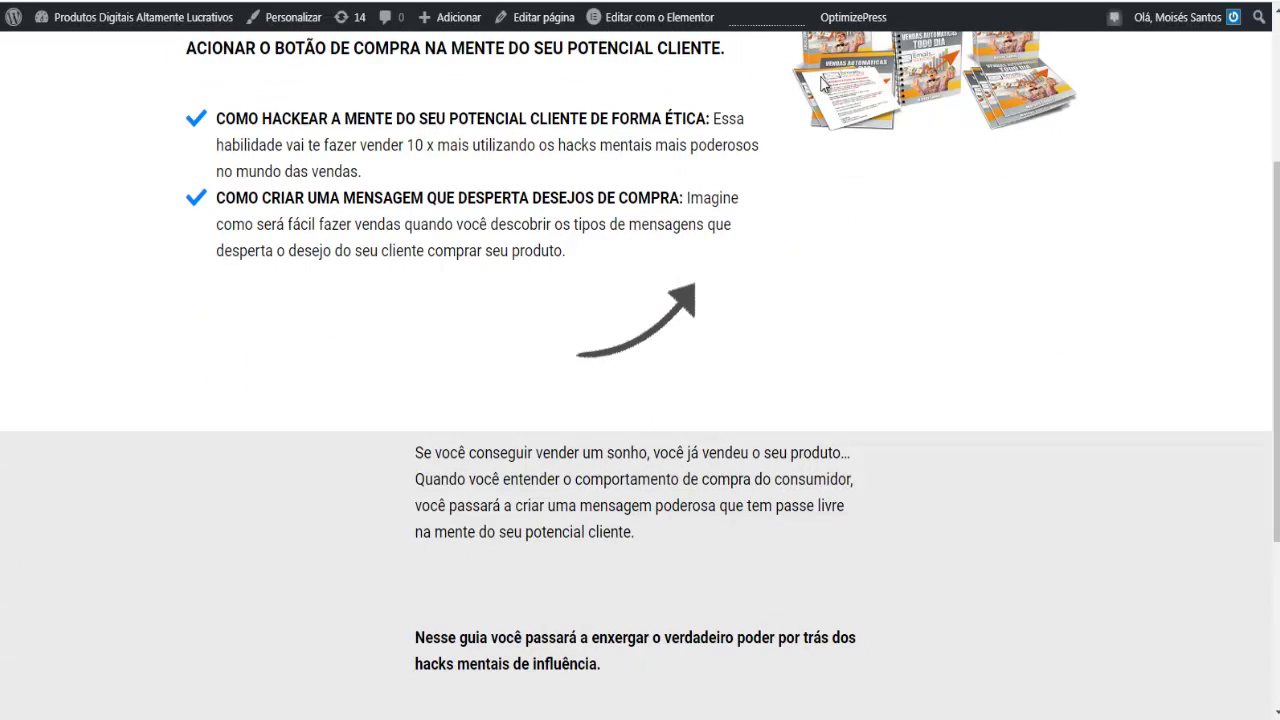
pyautogui.scroll(-3, 659, 457)
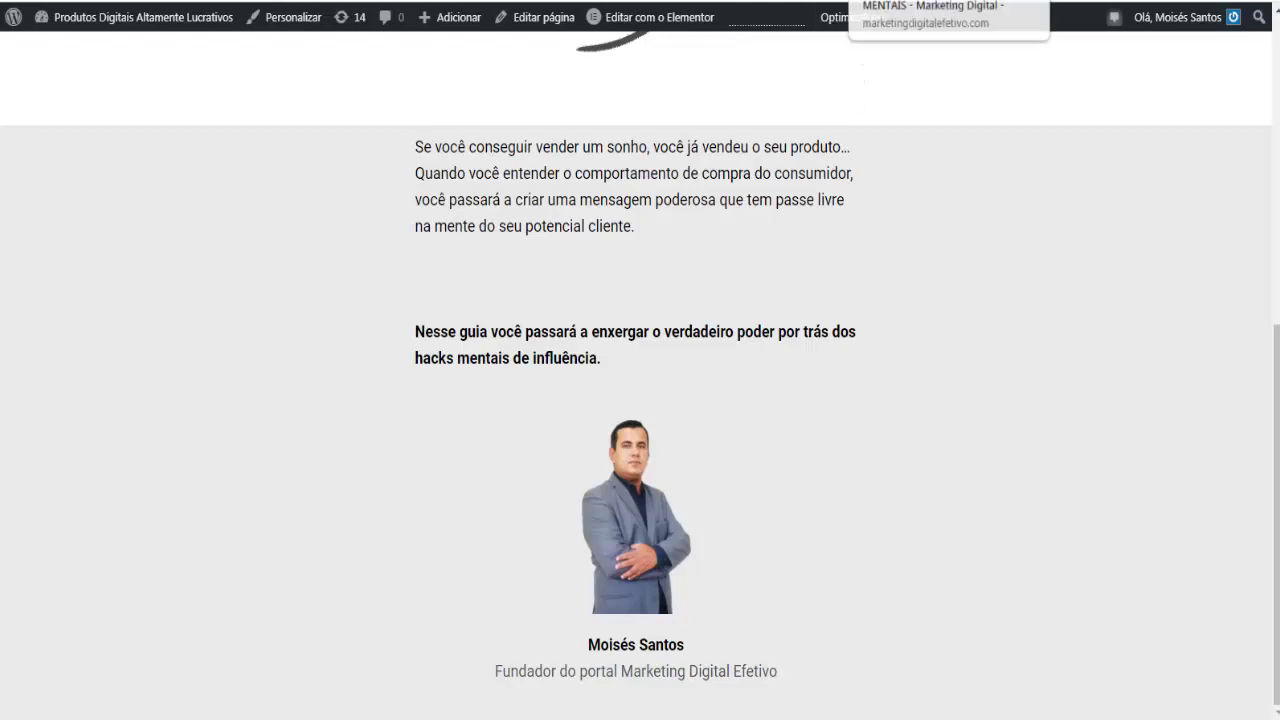
# Copy the "POLITICA DE PRIVACIDADE" text from the model page's footer
pyautogui.click(851, 1)
pyautogui.scroll(-4, 660, 350)
pyautogui.scroll(-2, 636, 388)
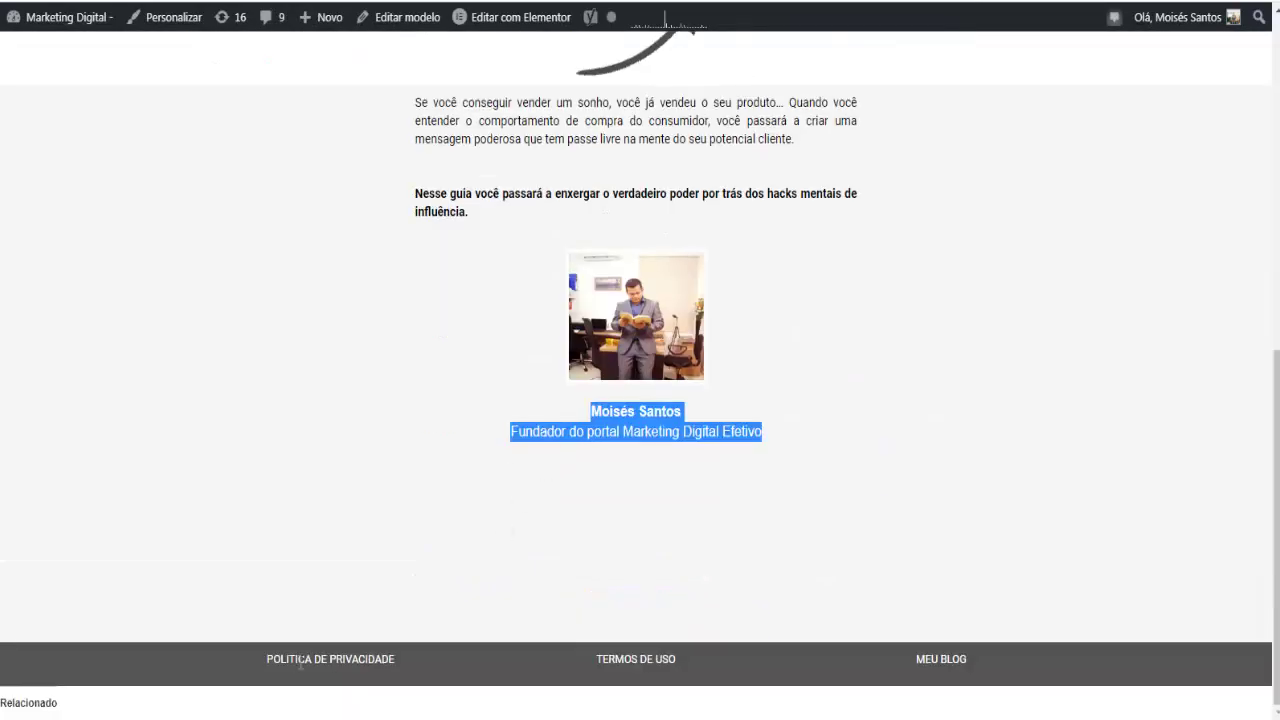
pyautogui.moveTo(262, 657); pyautogui.dragTo(298, 659)
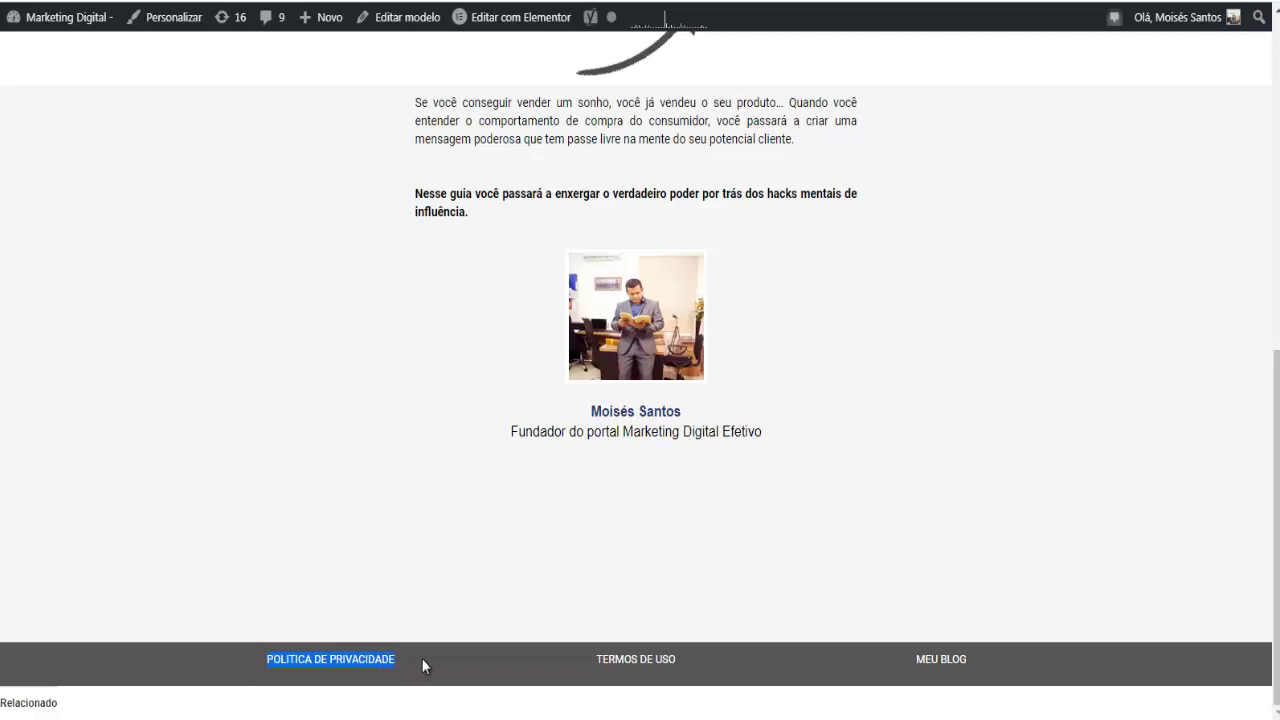
pyautogui.rightClick(372, 661)
pyautogui.click(406, 572)
# Return to the page editor and add a section with three equal columns below the grey founder section
pyautogui.hotkey('ctrl', 'Tab')
pyautogui.scroll(-6, 486, 472)
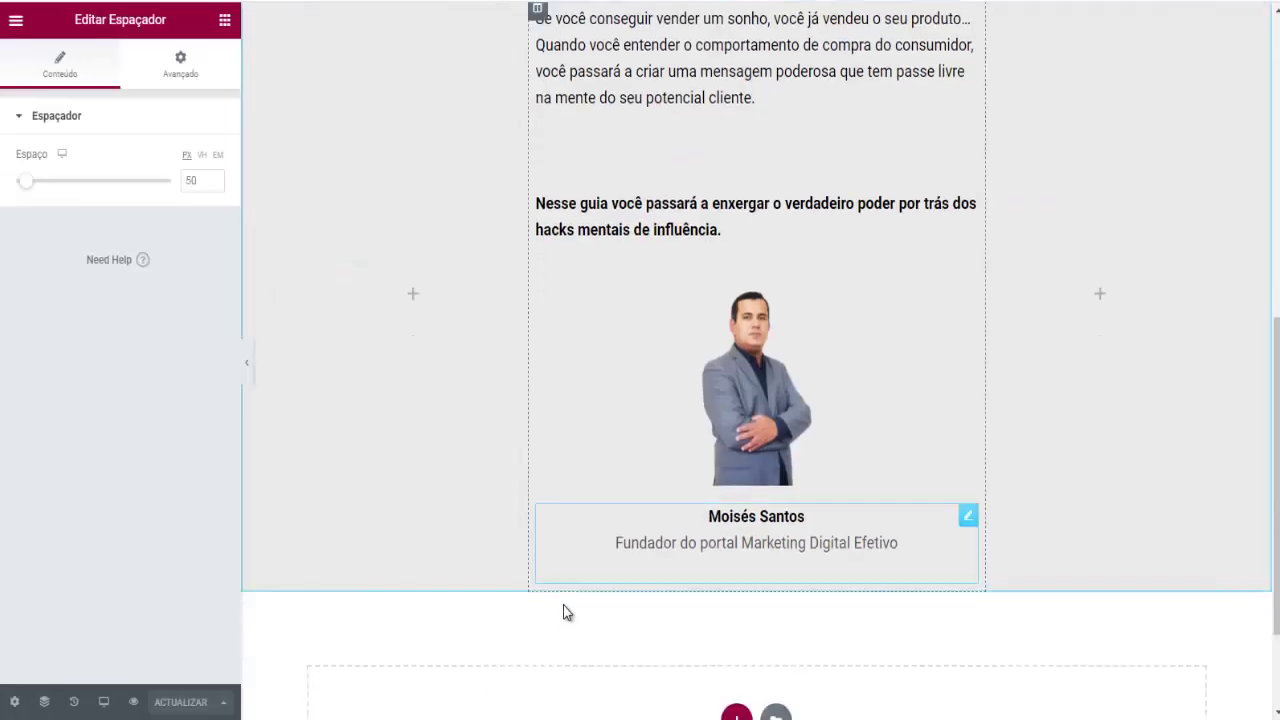
pyautogui.click(736, 565)
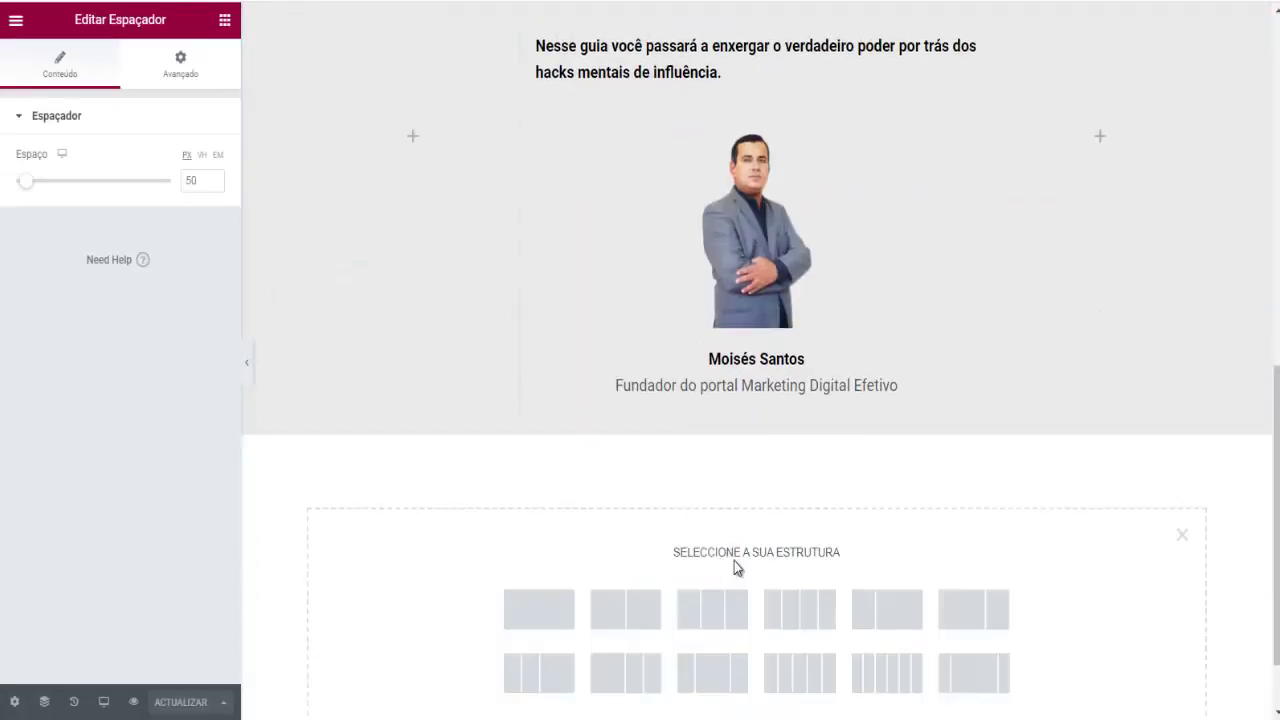
pyautogui.scroll(-1, 680, 568)
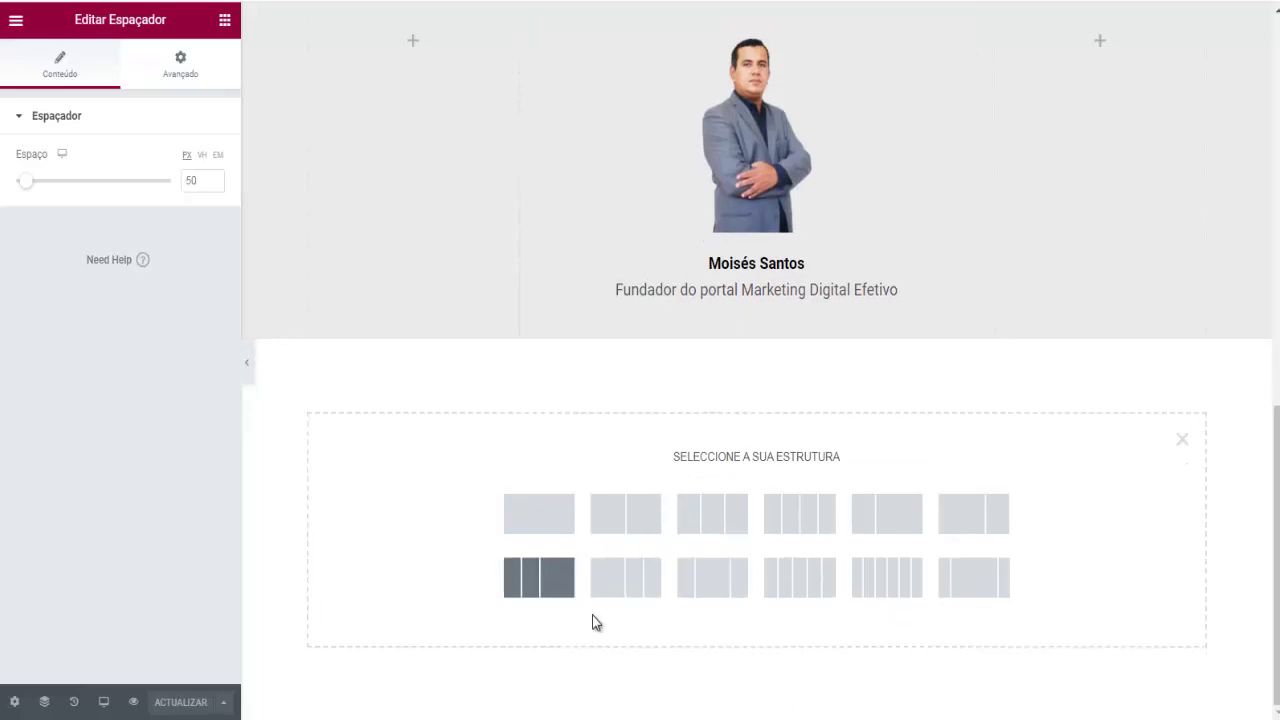
pyautogui.click(714, 514)
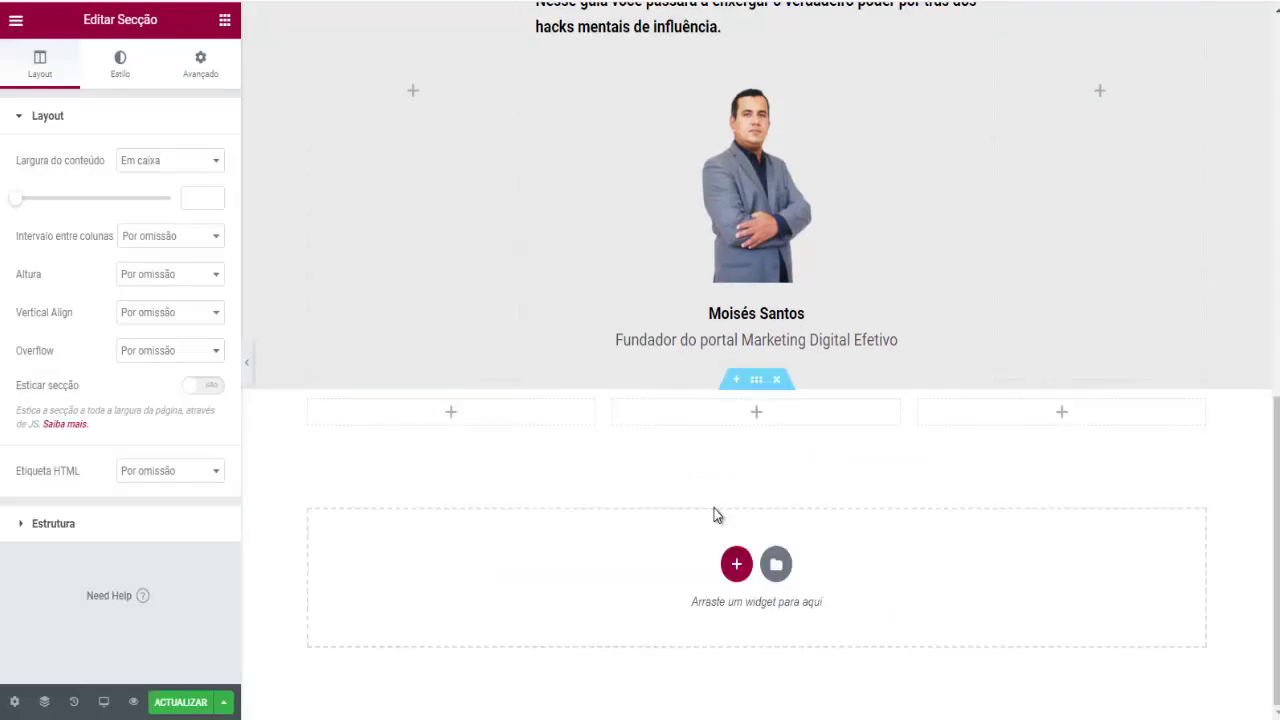
# Place a text editor widget reading "POLITICA DE PRIVACIDADE" in the new section's first column and centre its text
pyautogui.click(450, 412)
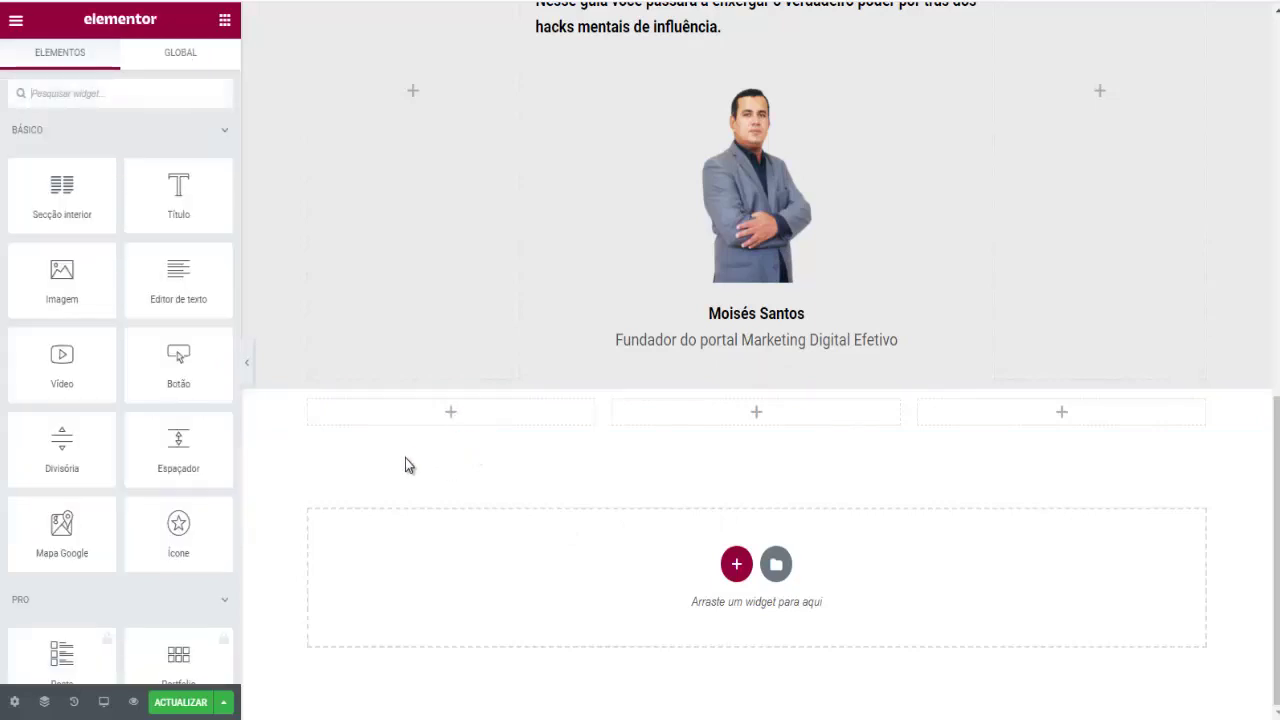
pyautogui.moveTo(170, 277); pyautogui.dragTo(400, 413)
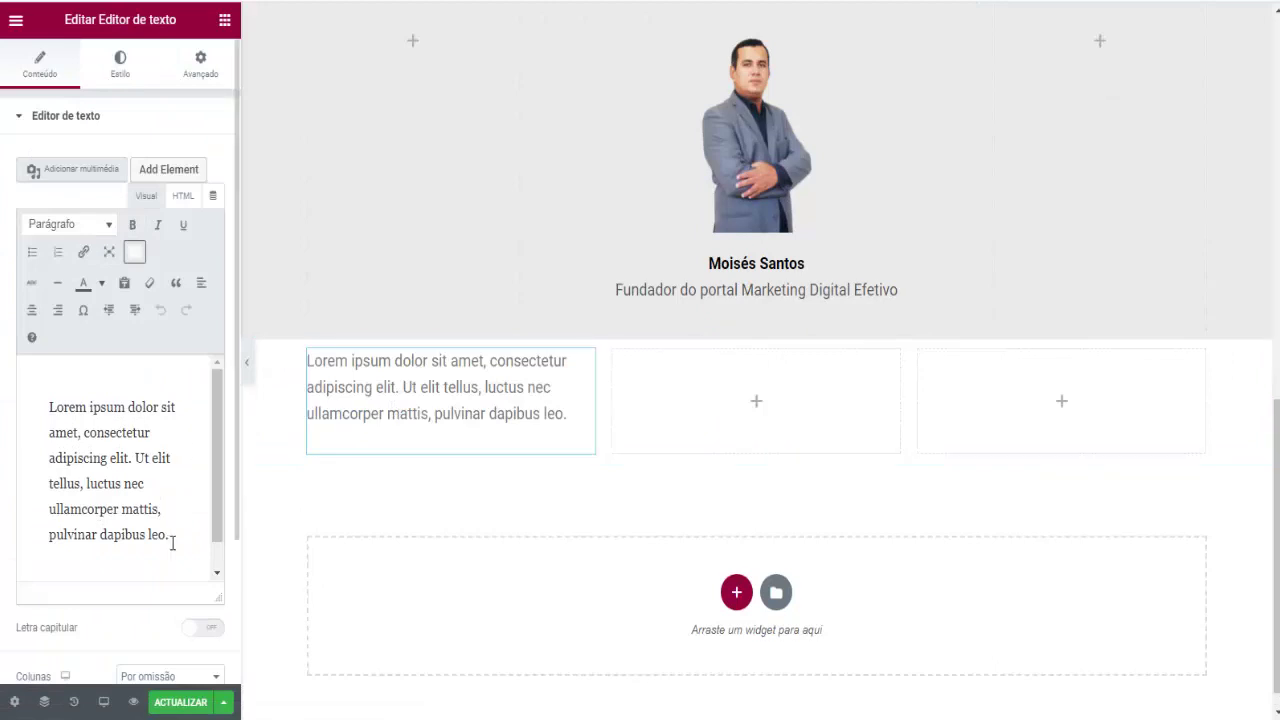
pyautogui.moveTo(171, 538); pyautogui.dragTo(45, 386)
pyautogui.rightClick(82, 430)
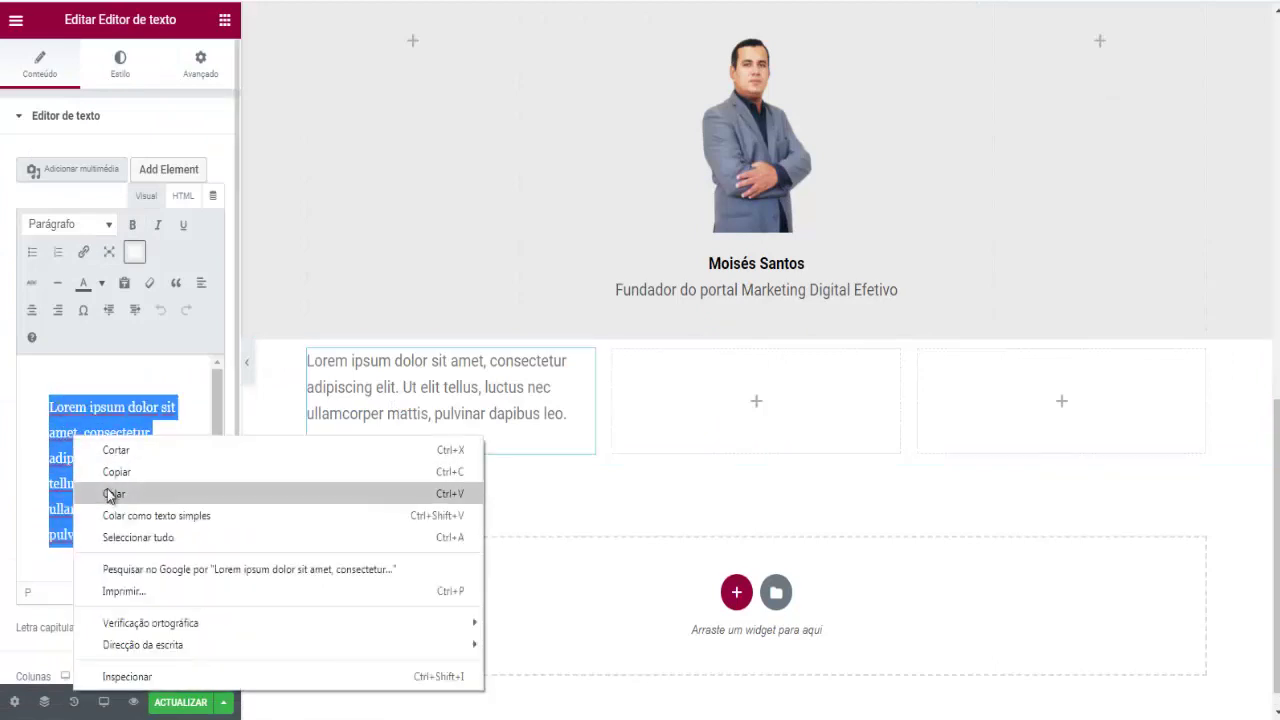
pyautogui.click(107, 489)
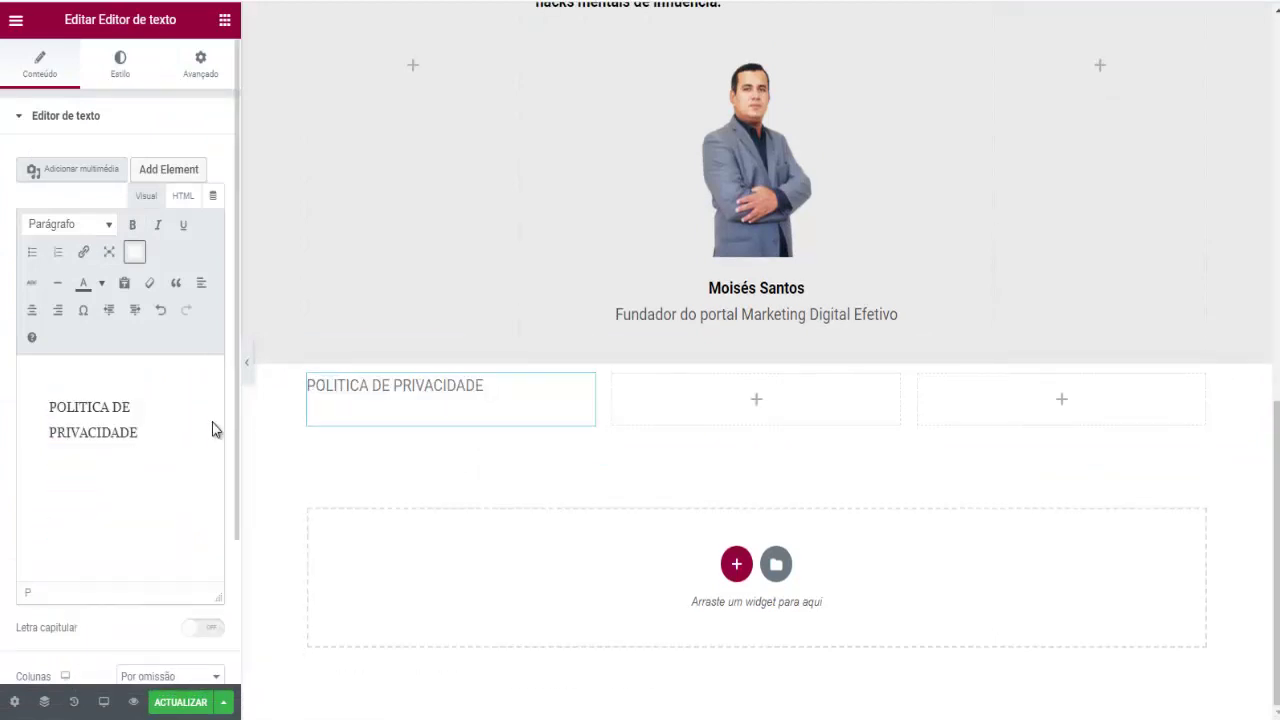
pyautogui.moveTo(143, 434); pyautogui.dragTo(30, 394)
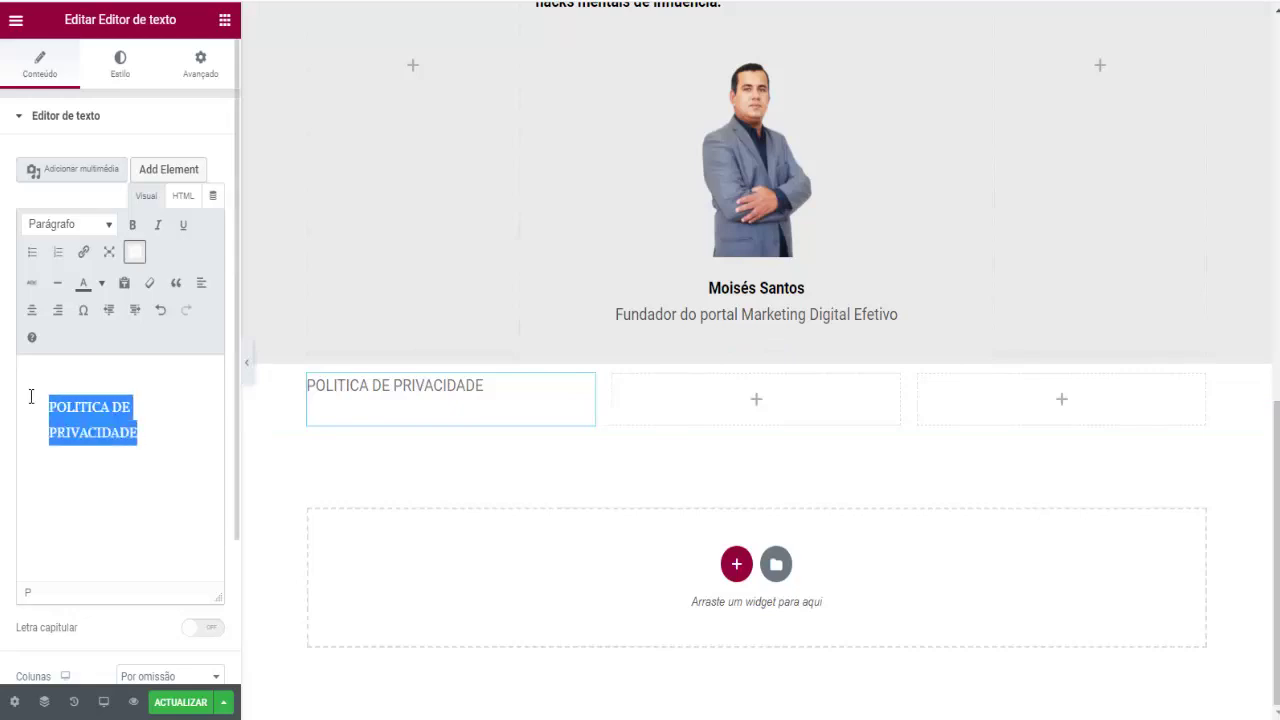
pyautogui.click(32, 311)
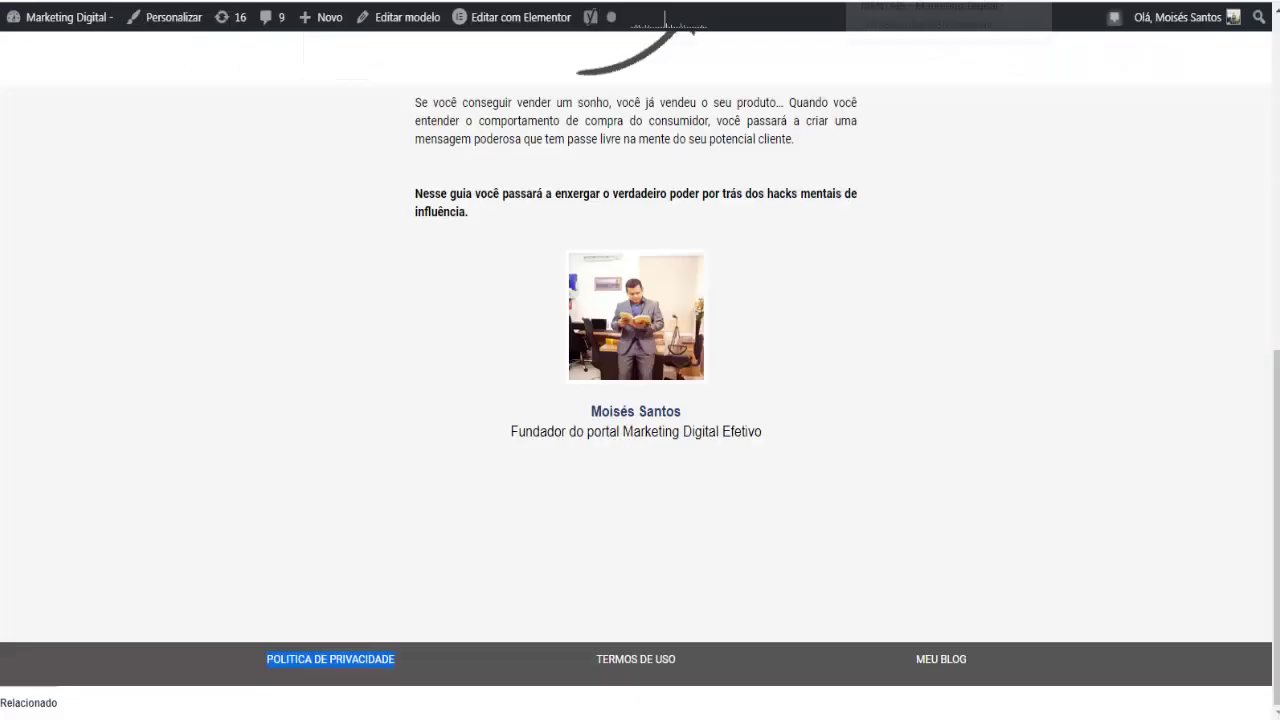
# Copy the "TERMOS DE USO" text from the model page's footer and return to the page editor
pyautogui.rightClick(673, 660)
pyautogui.click(703, 571)
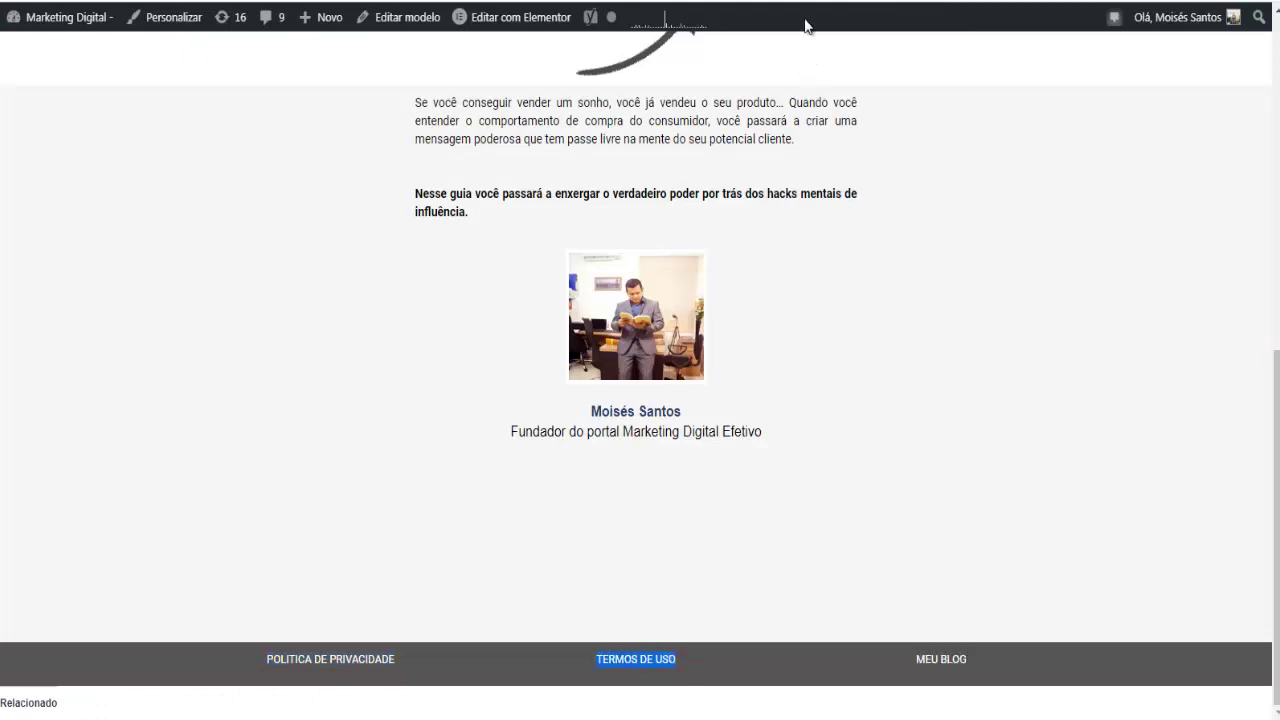
pyautogui.click(860, 2)
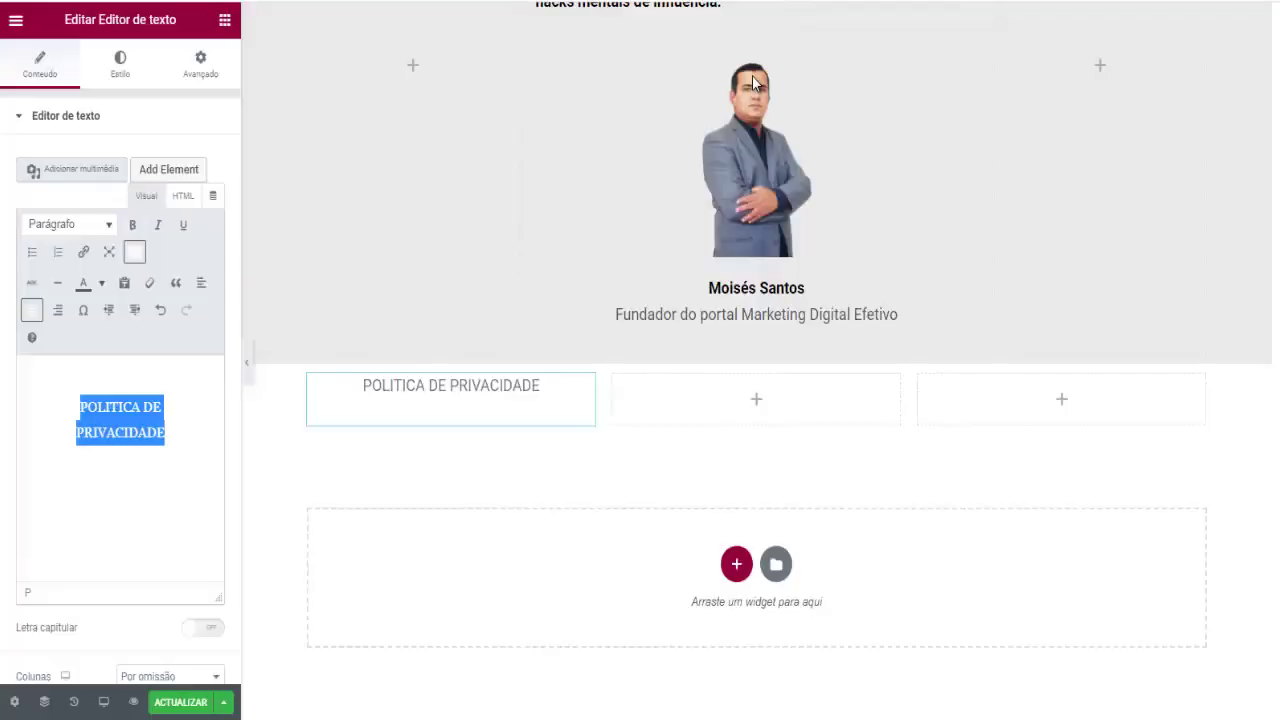
# Place a text editor widget in the second column of the three-column footer section
pyautogui.click(757, 400)
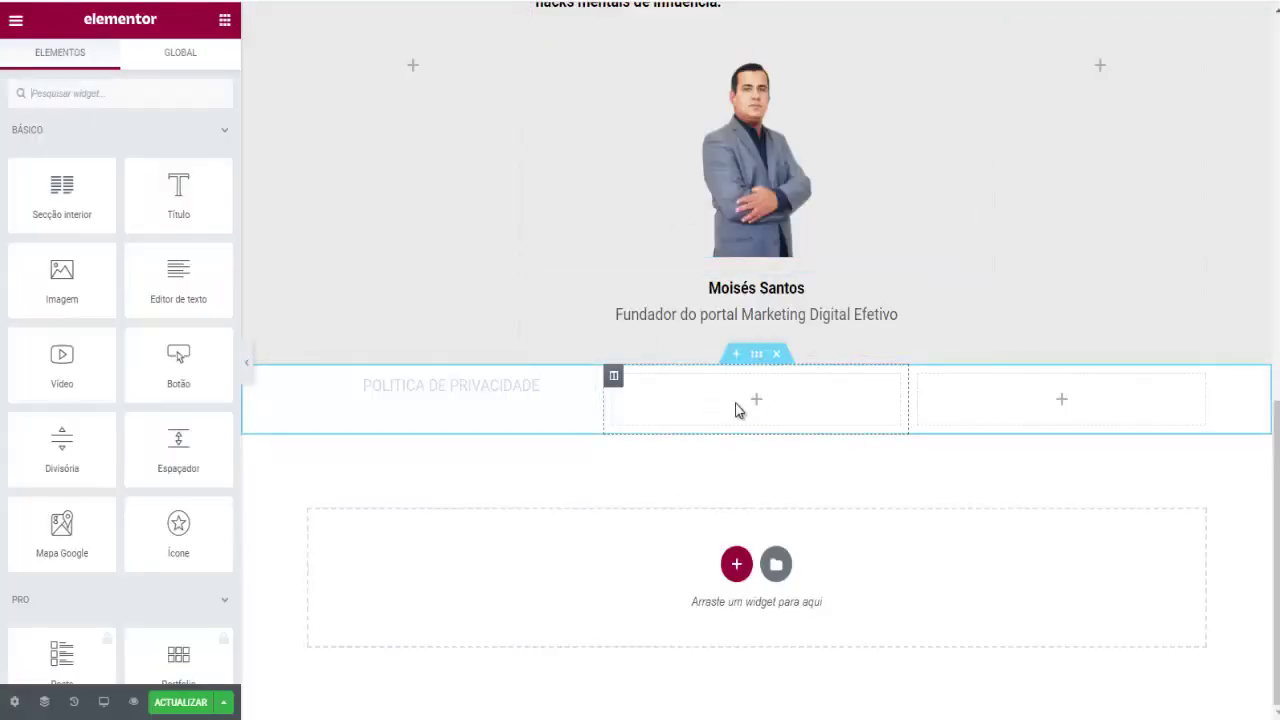
pyautogui.moveTo(184, 278); pyautogui.dragTo(718, 399)
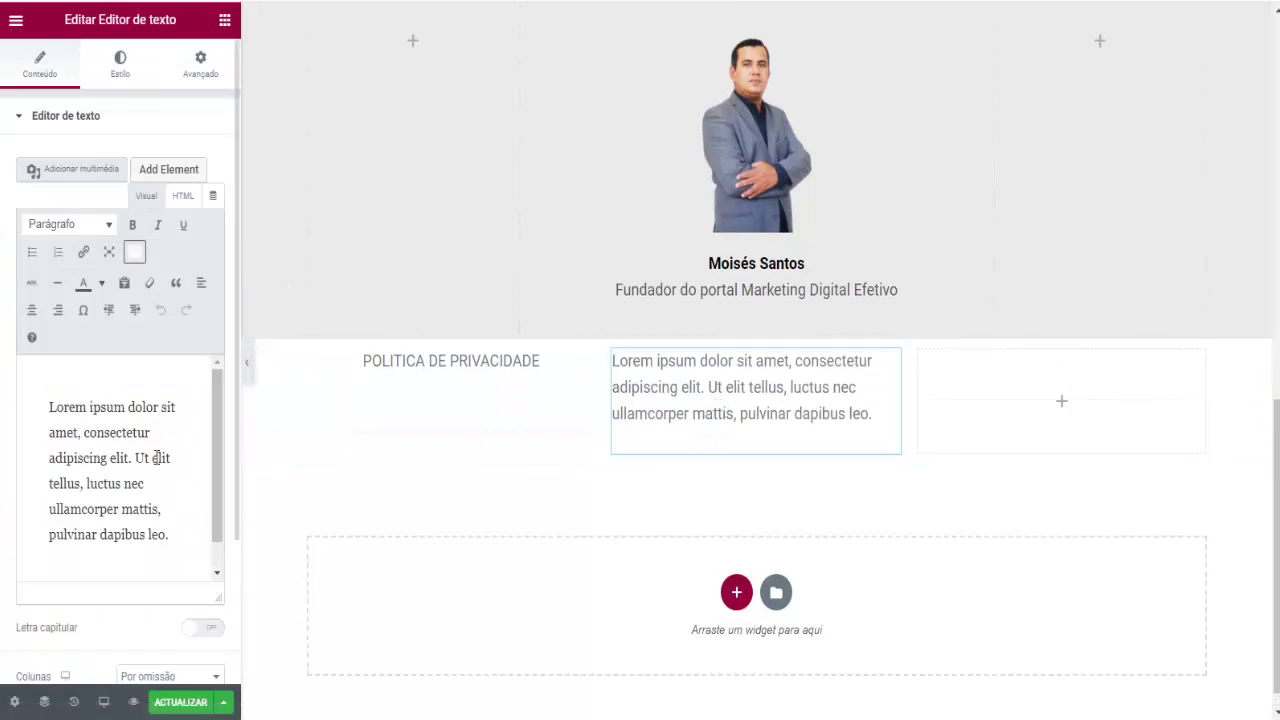
pyautogui.moveTo(181, 540); pyautogui.dragTo(57, 390)
pyautogui.rightClick(72, 430)
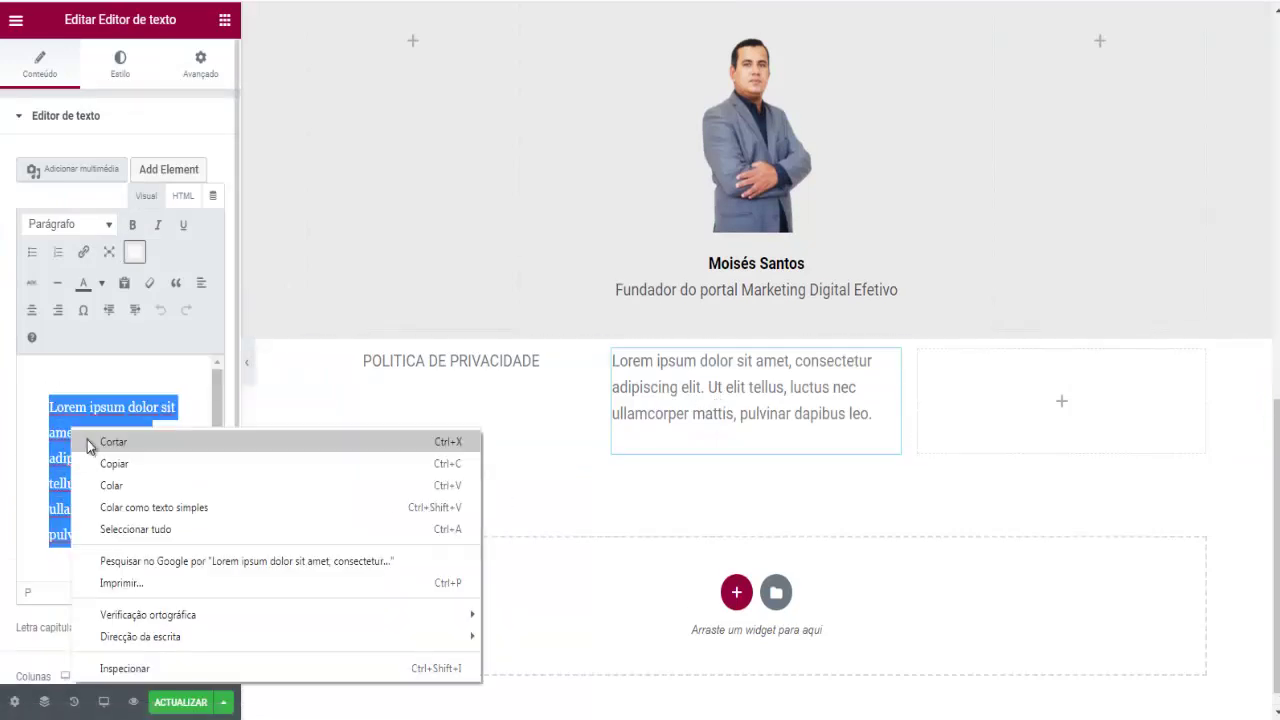
pyautogui.click(103, 465)
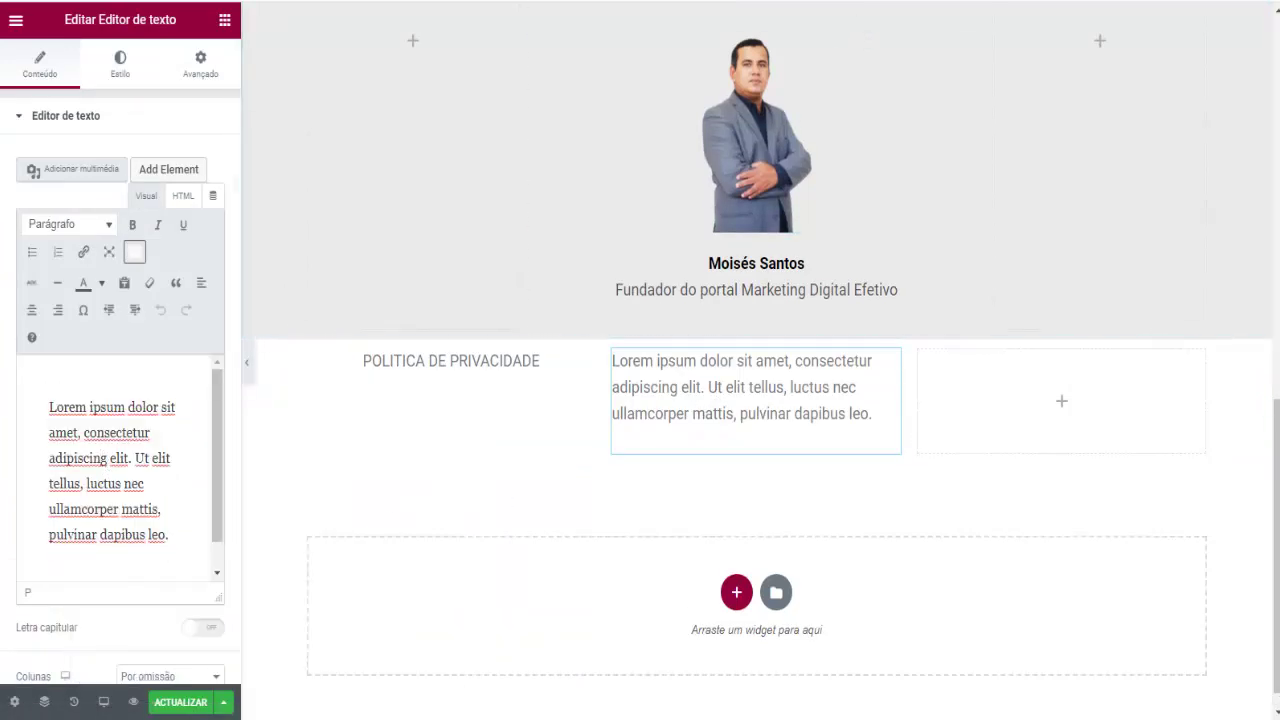
# Copy "TERMOS DE USO" once more from the model page's footer and return to the page editor
pyautogui.click(850, 0)
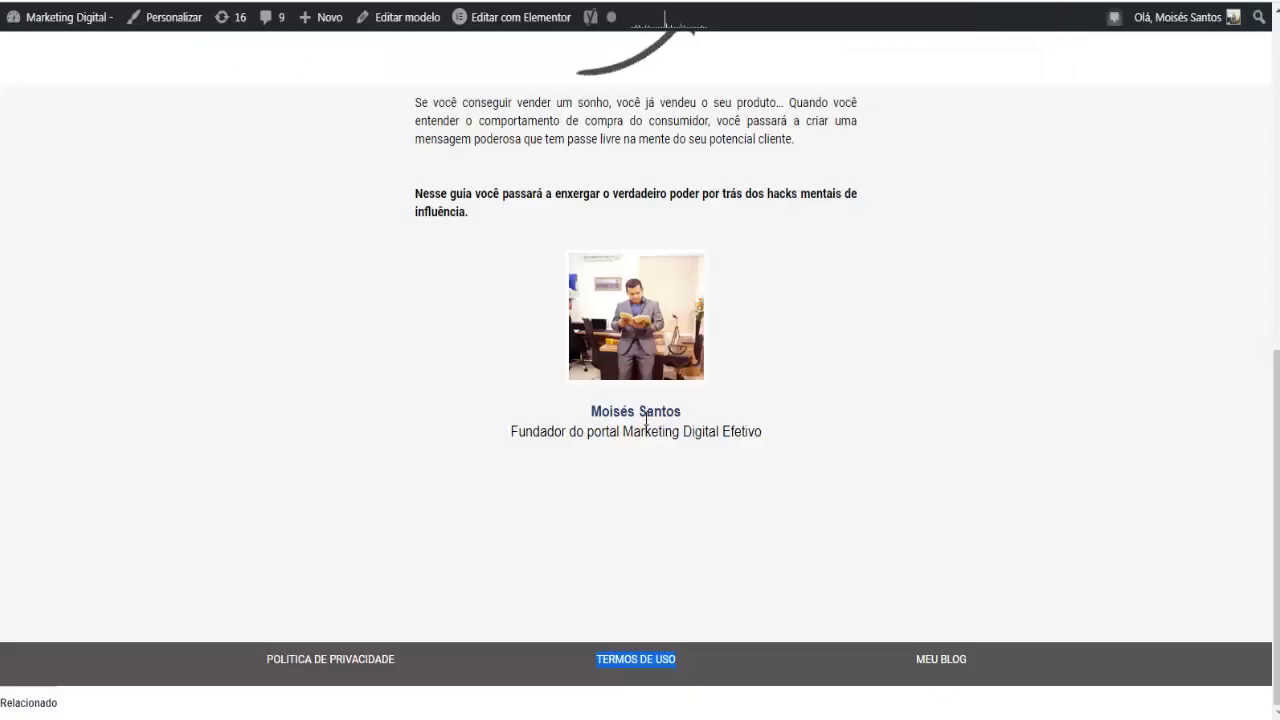
pyautogui.rightClick(632, 660)
pyautogui.click(675, 563)
pyautogui.click(665, 2)
# Replace the placeholder text in the footer's second column with "TERMOS DE USO" and centre it
pyautogui.moveTo(180, 535); pyautogui.dragTo(46, 401)
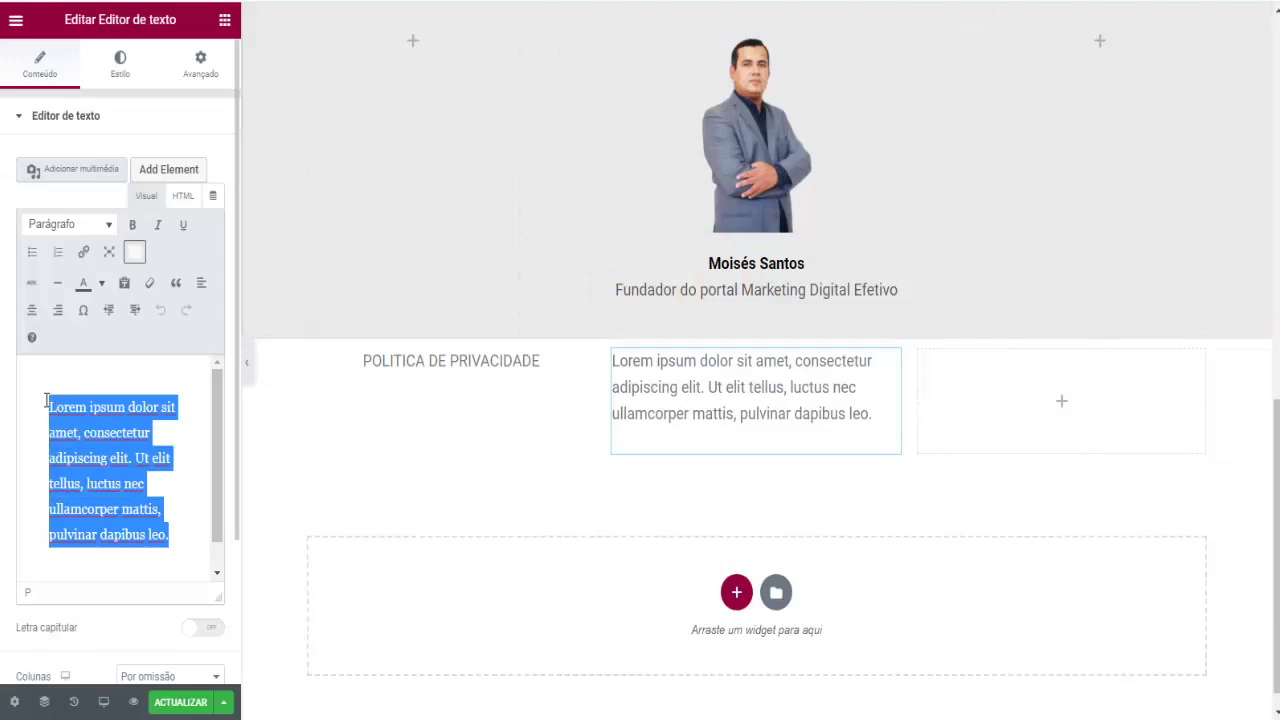
pyautogui.rightClick(47, 405)
pyautogui.click(99, 460)
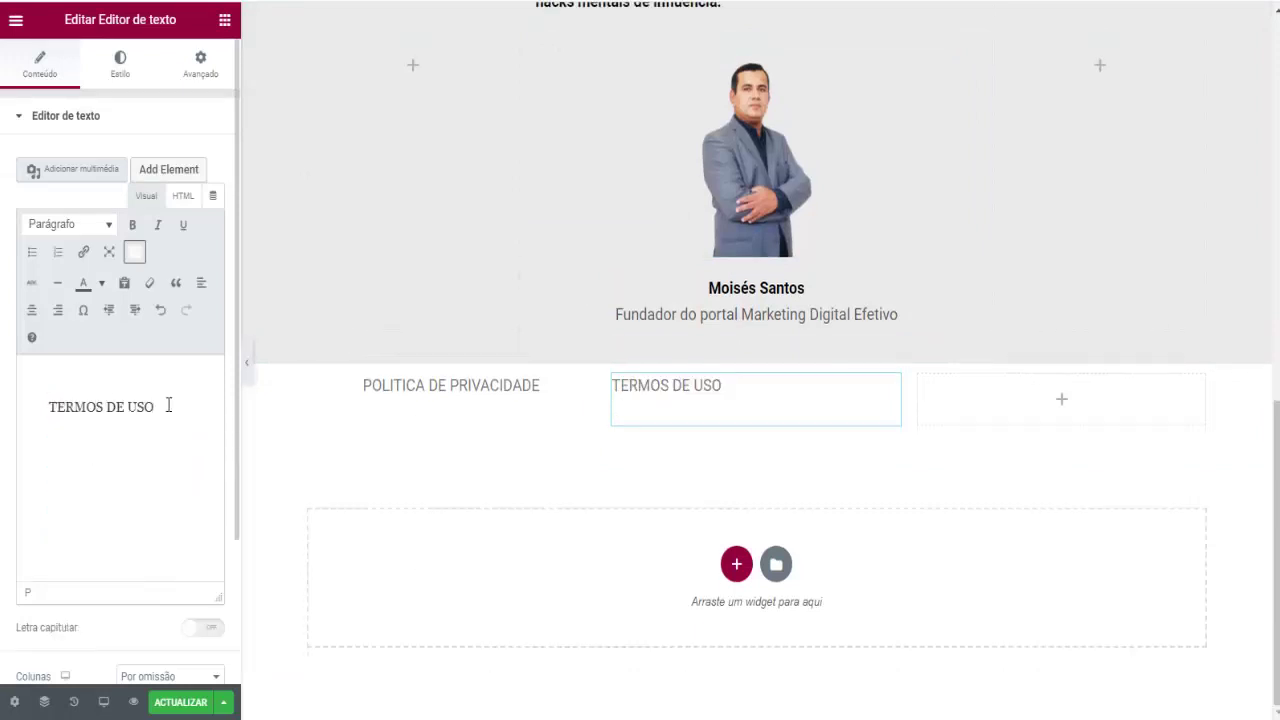
pyautogui.moveTo(157, 407); pyautogui.dragTo(37, 388)
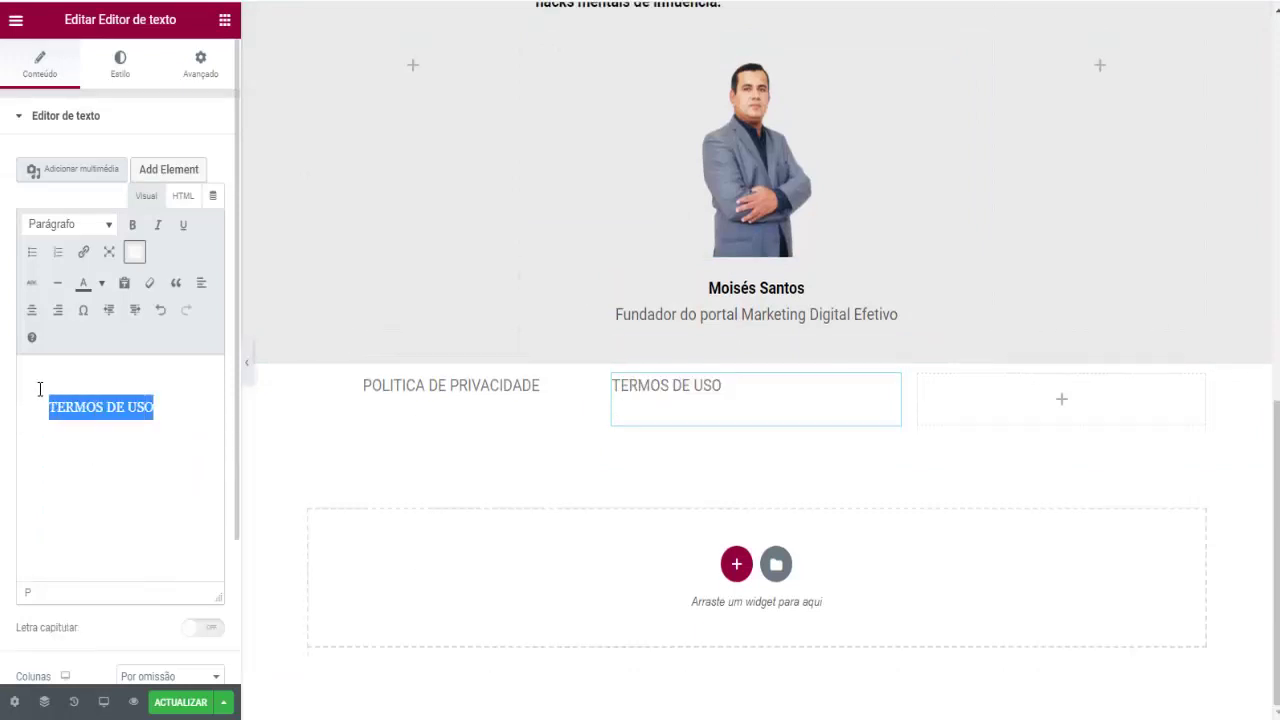
pyautogui.click(32, 314)
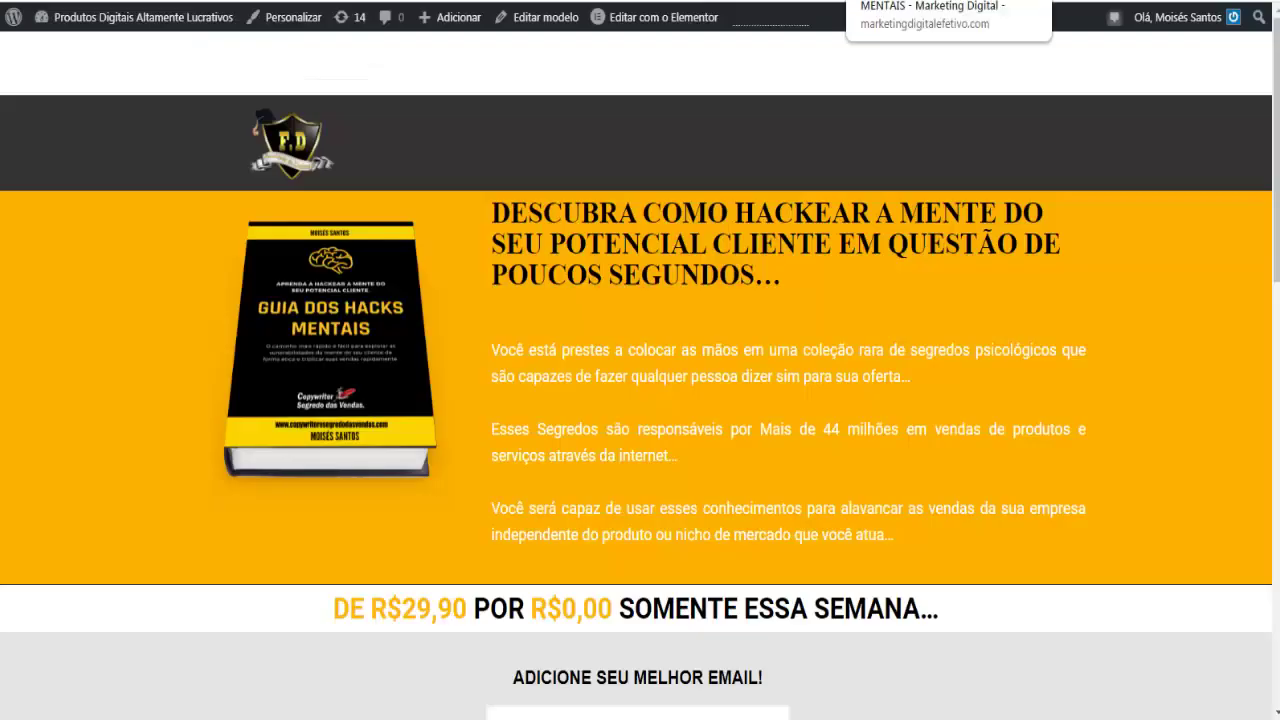
# Copy the "MEU BLOG" text from the model page's footer and return to the page editor
pyautogui.click(850, 0)
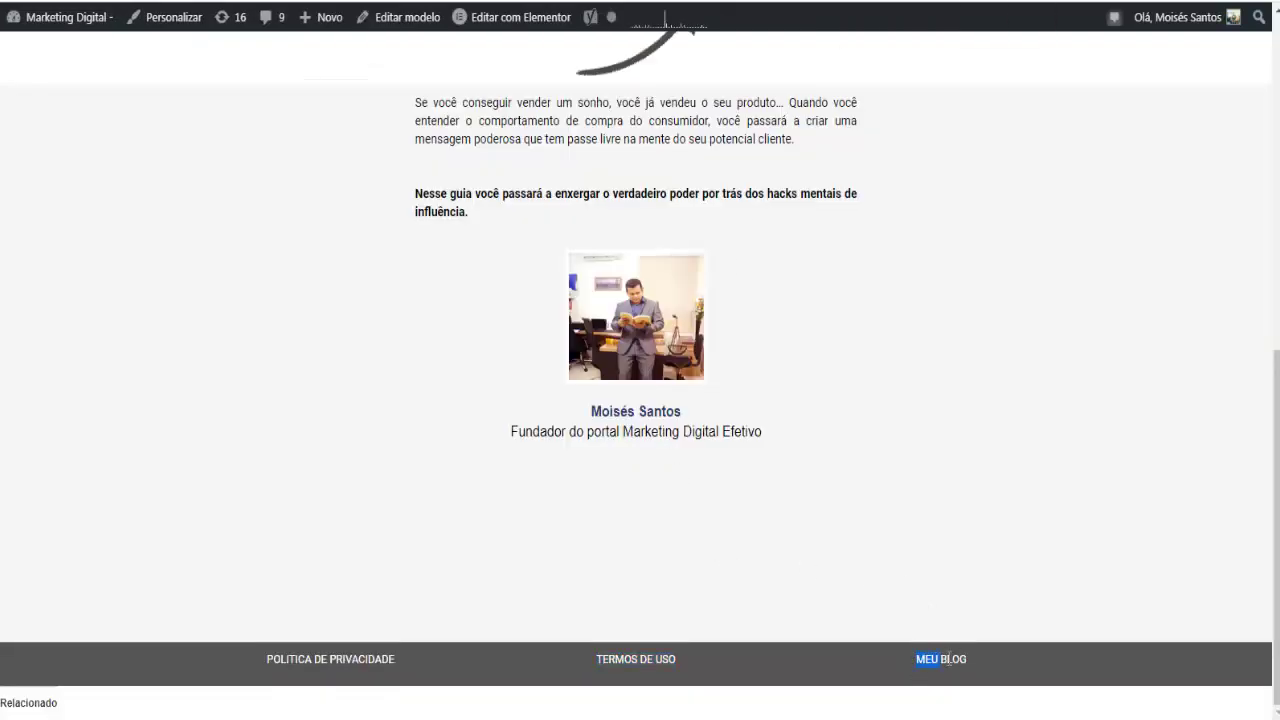
pyautogui.moveTo(948, 659); pyautogui.dragTo(967, 658)
pyautogui.rightClick(967, 658)
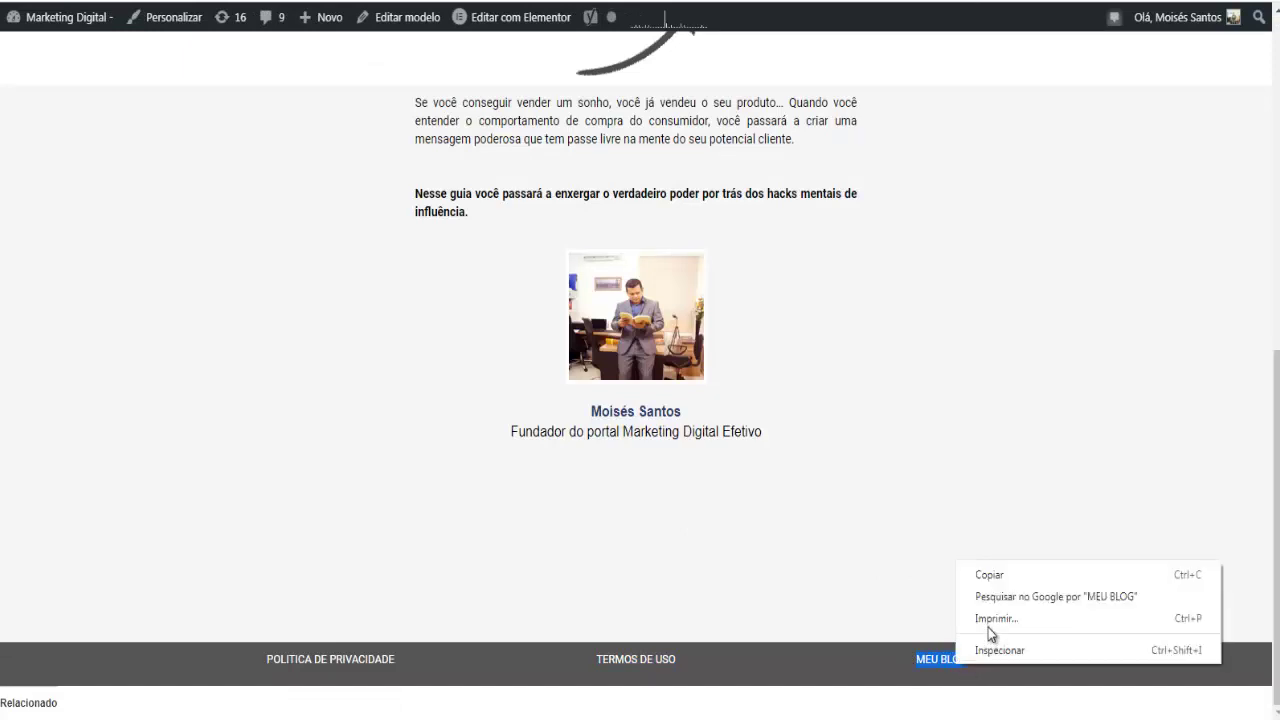
pyautogui.click(989, 576)
pyautogui.click(800, 2)
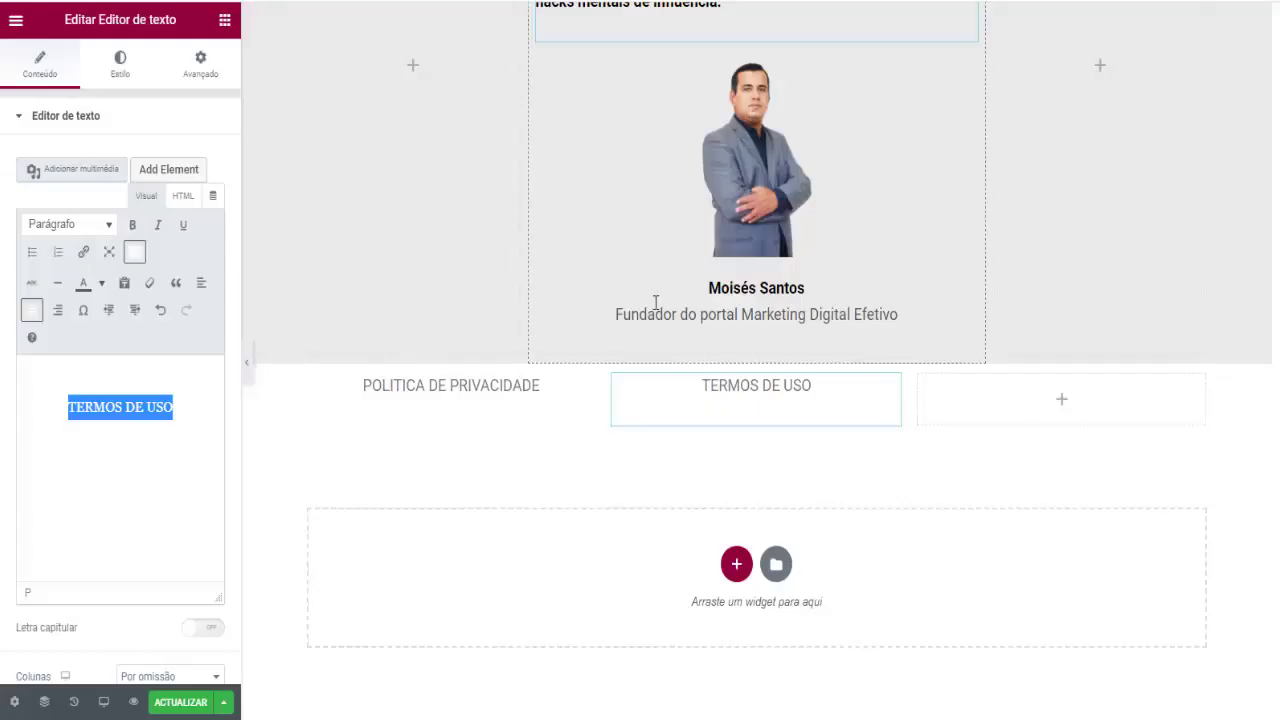
# Place a text editor widget reading "MEU BLOG" in the footer section's third column and centre its text
pyautogui.click(1070, 404)
pyautogui.moveTo(192, 248); pyautogui.dragTo(1034, 396)
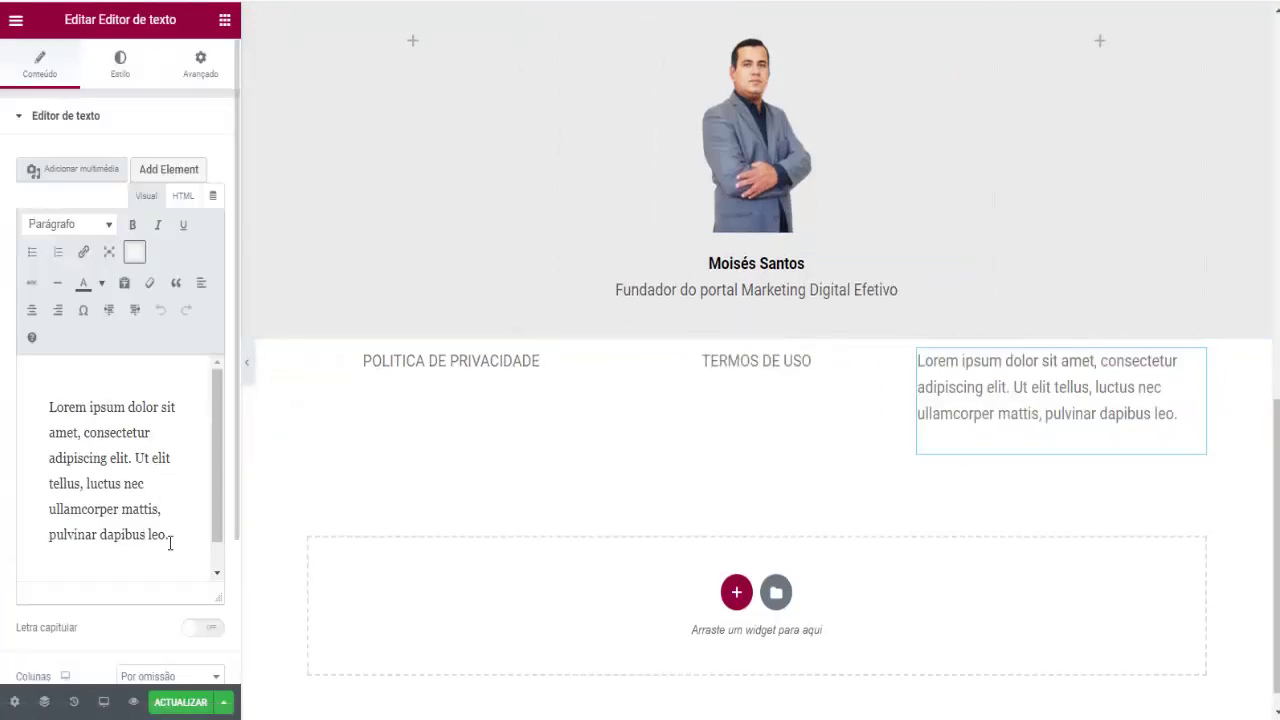
pyautogui.moveTo(169, 540); pyautogui.dragTo(36, 400)
pyautogui.rightClick(75, 441)
pyautogui.click(112, 495)
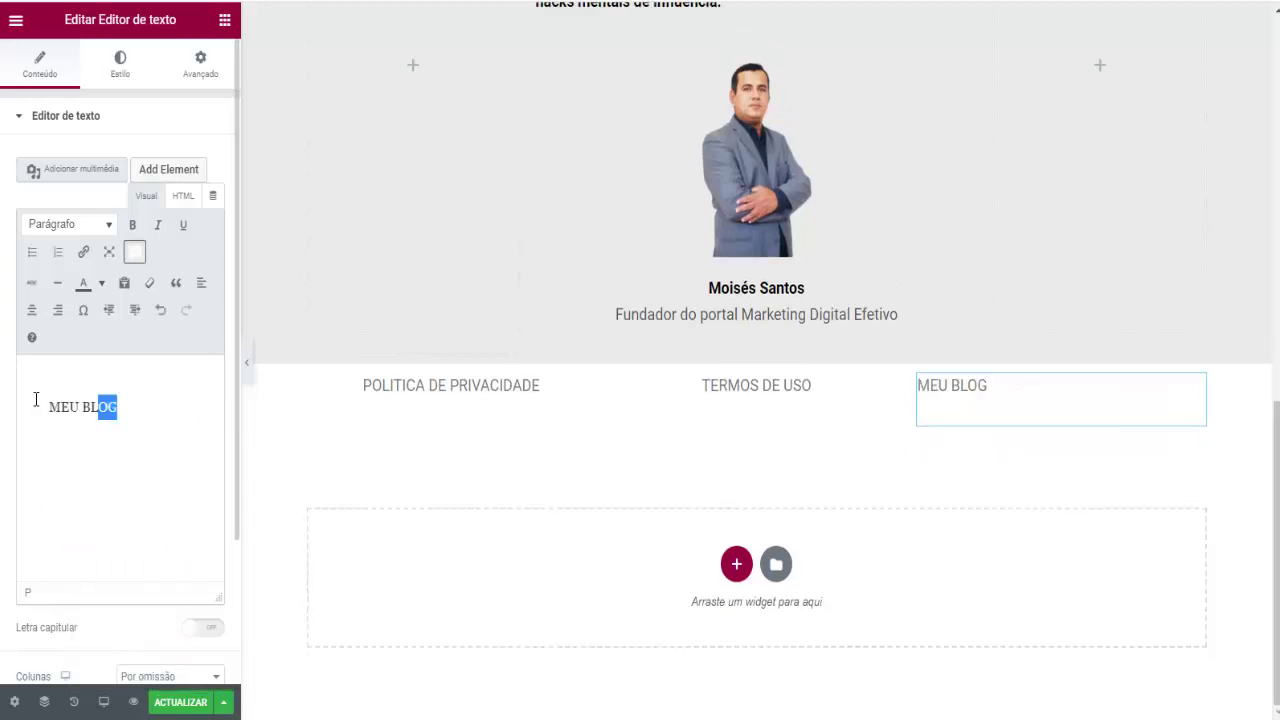
pyautogui.click(32, 310)
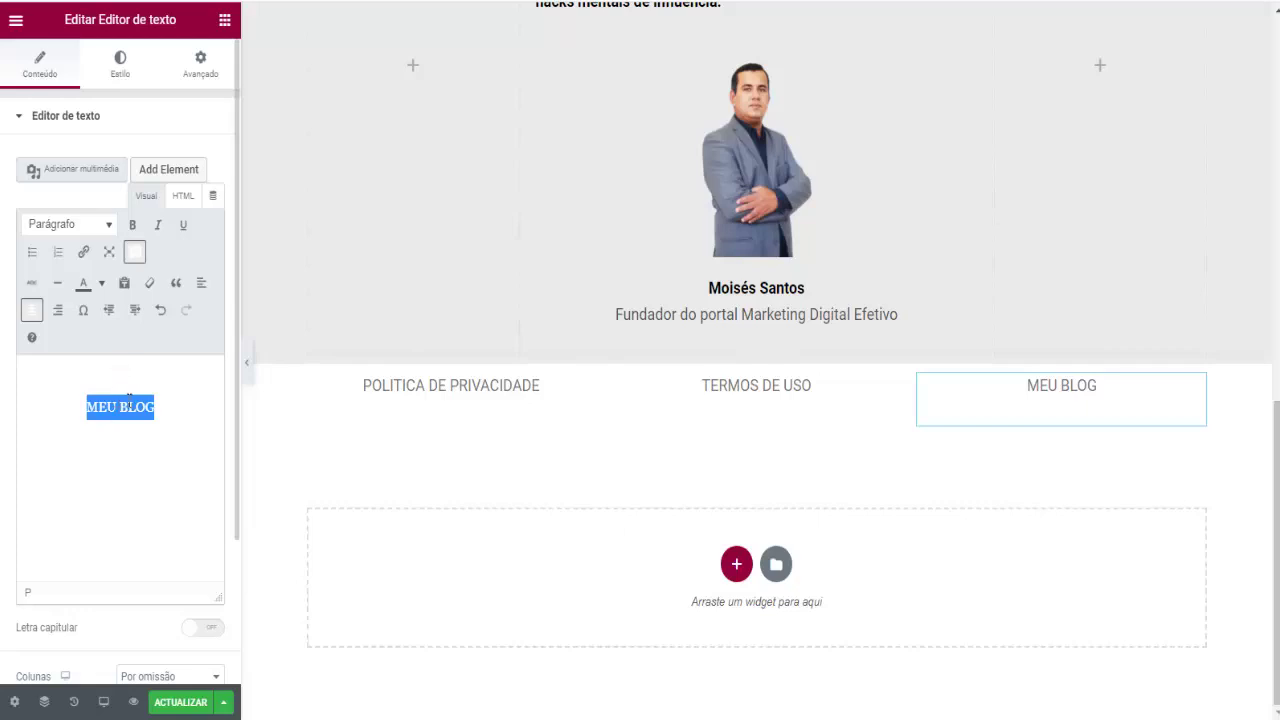
# Colour the "MEU BLOG" and "TERMOS DE USO" footer texts black
pyautogui.click(101, 286)
pyautogui.click(35, 322)
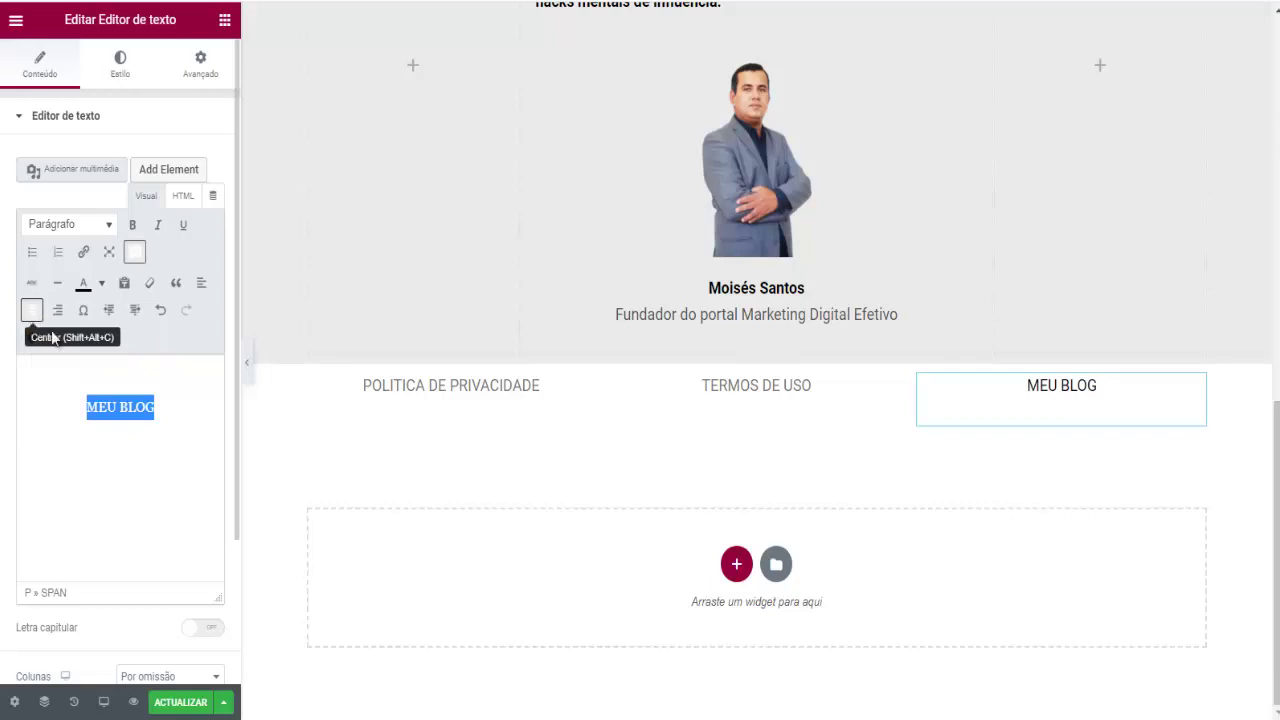
pyautogui.click(681, 384)
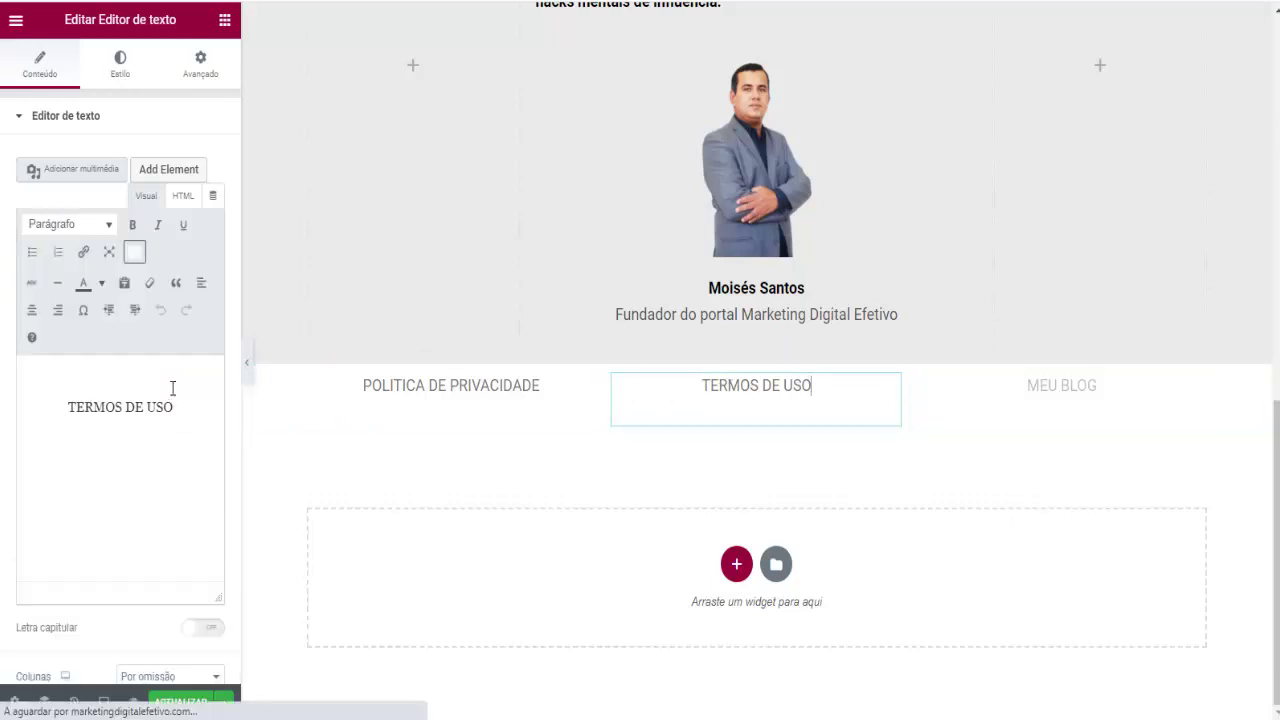
pyautogui.moveTo(176, 407); pyautogui.dragTo(66, 407)
pyautogui.click(101, 283)
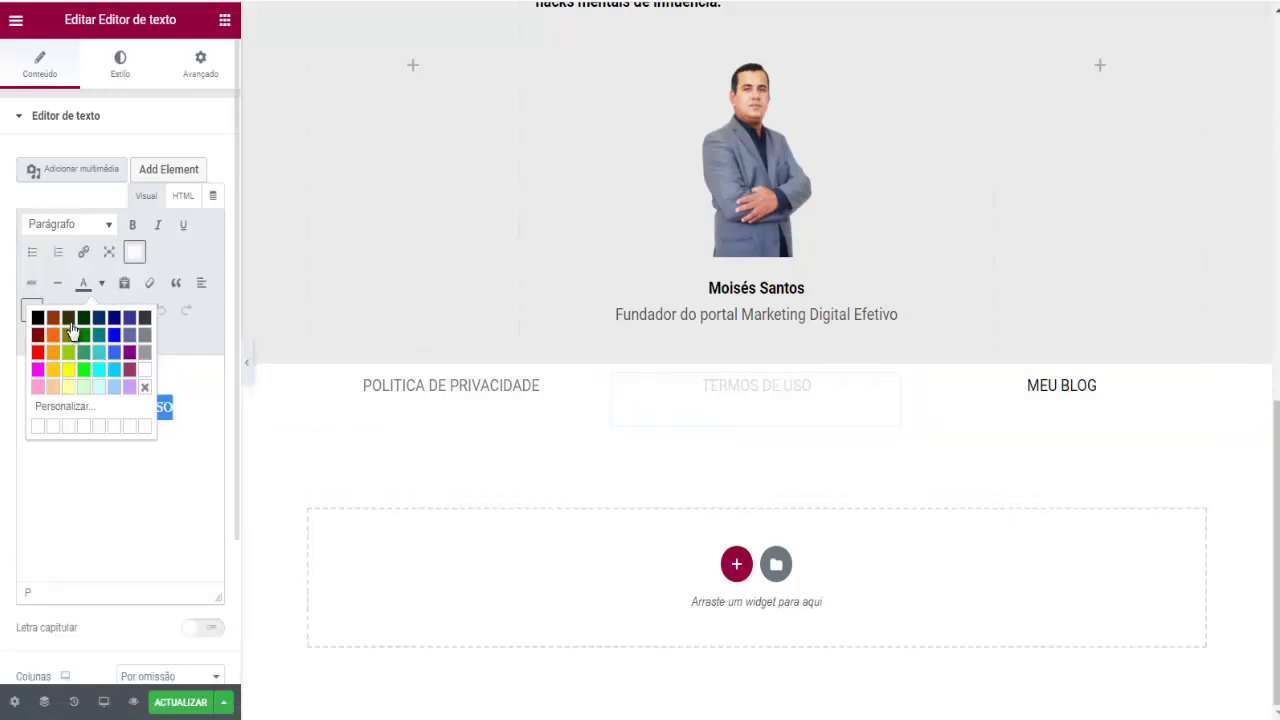
pyautogui.click(37, 318)
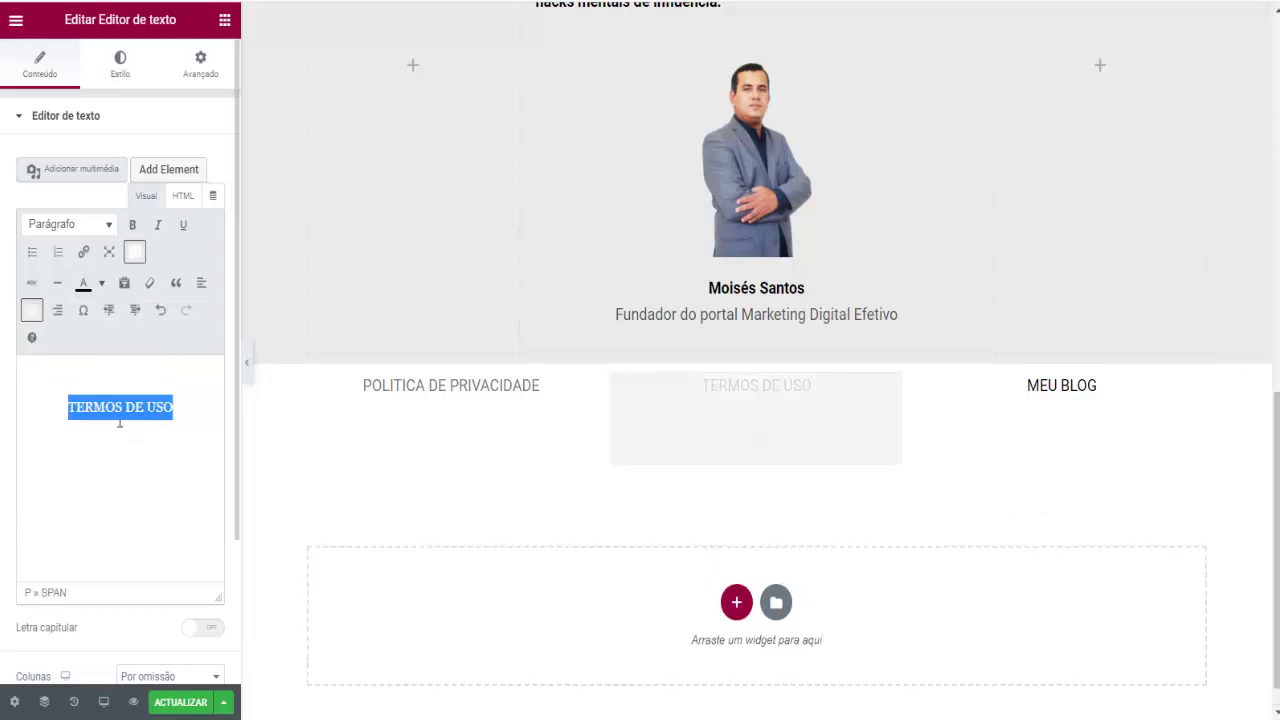
# Make the "POLITICA DE PRIVACIDADE" footer text black and bold
pyautogui.click(318, 405)
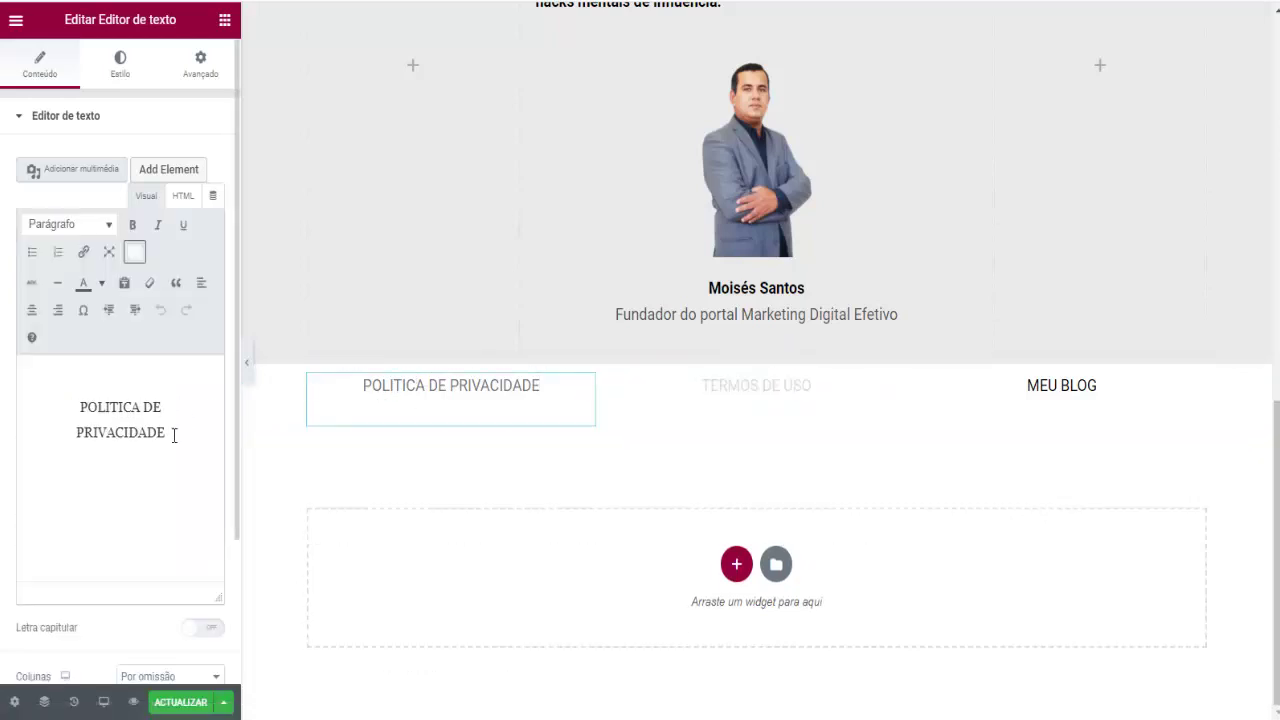
pyautogui.moveTo(174, 435); pyautogui.dragTo(72, 396)
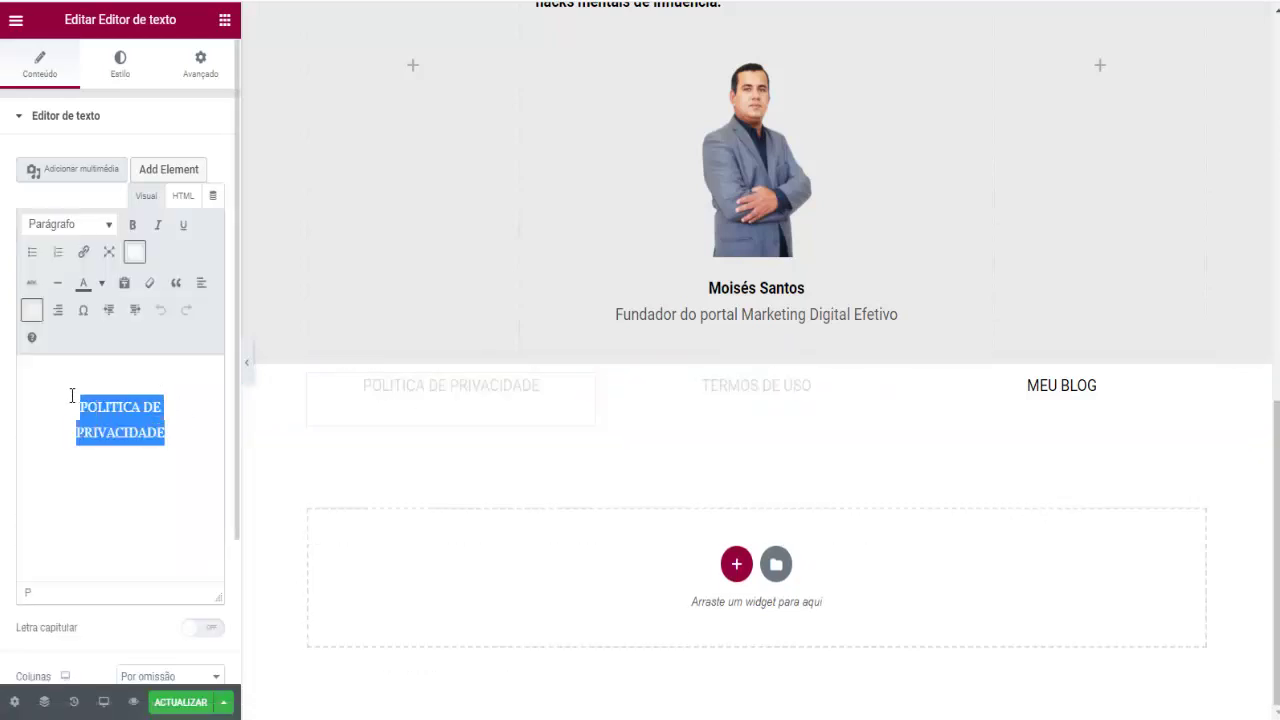
pyautogui.click(101, 287)
pyautogui.click(37, 318)
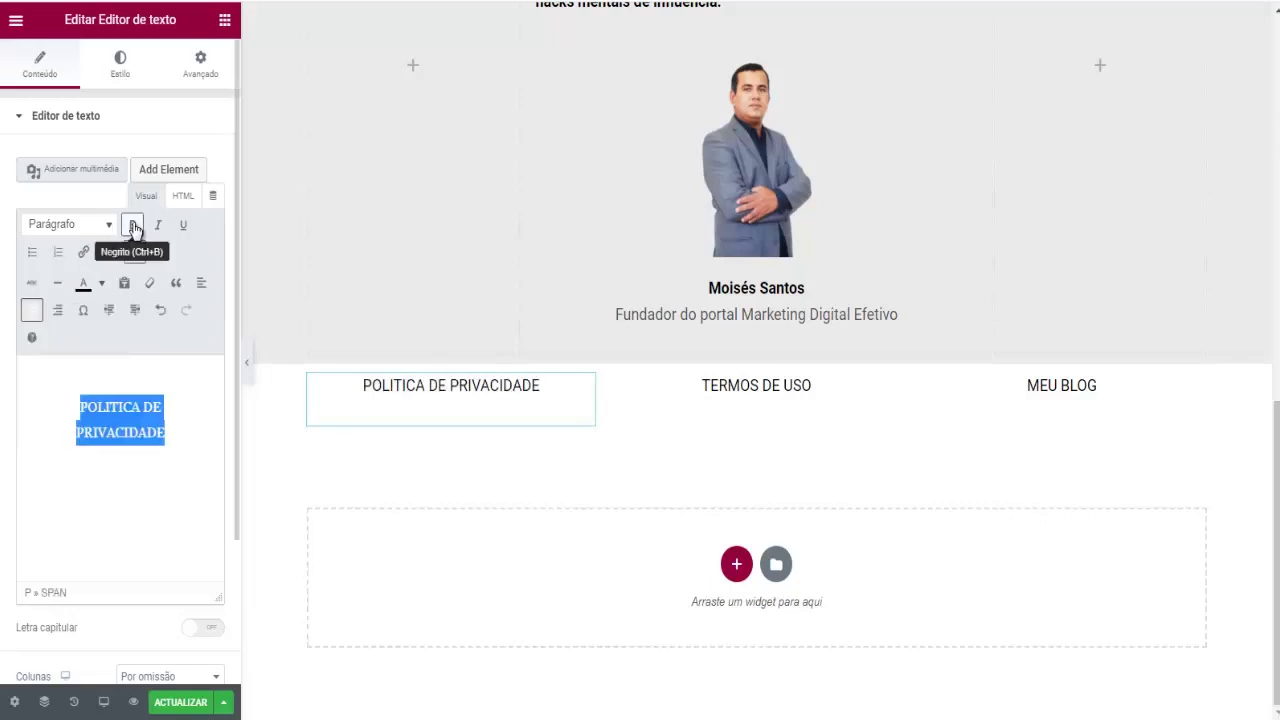
pyautogui.click(133, 225)
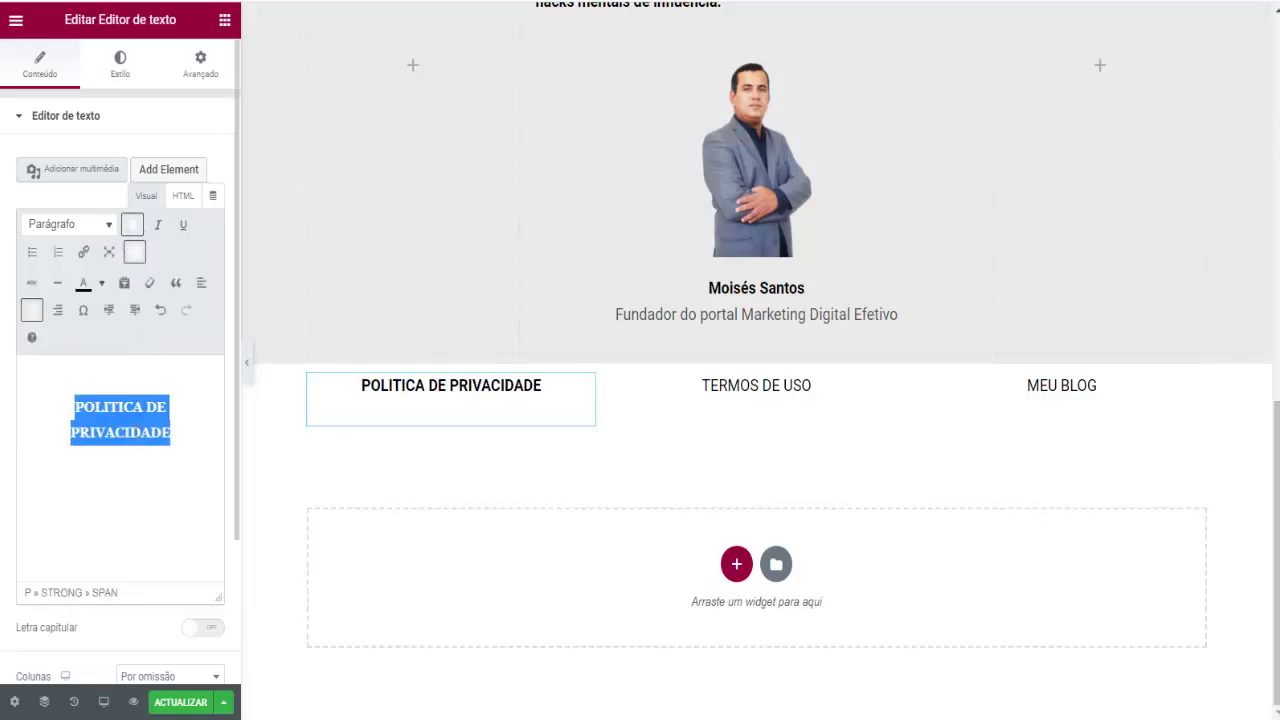
pyautogui.click(83, 251)
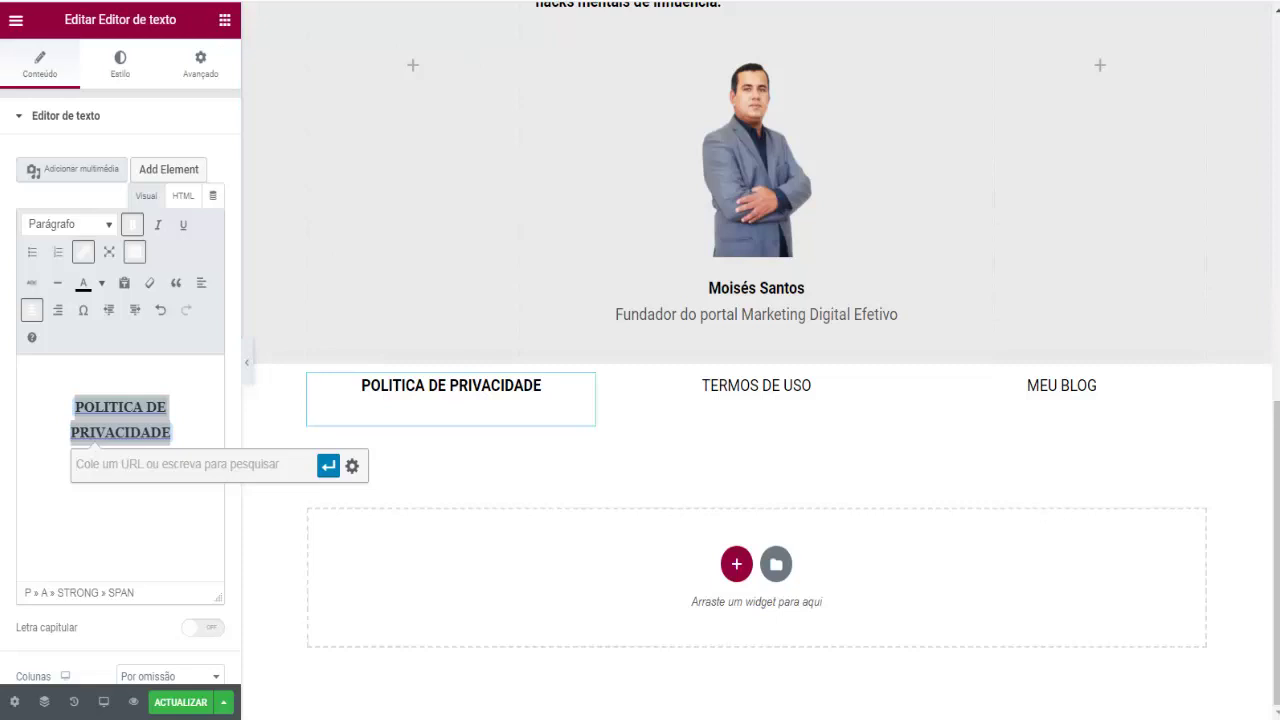
pyautogui.rightClick(260, 1)
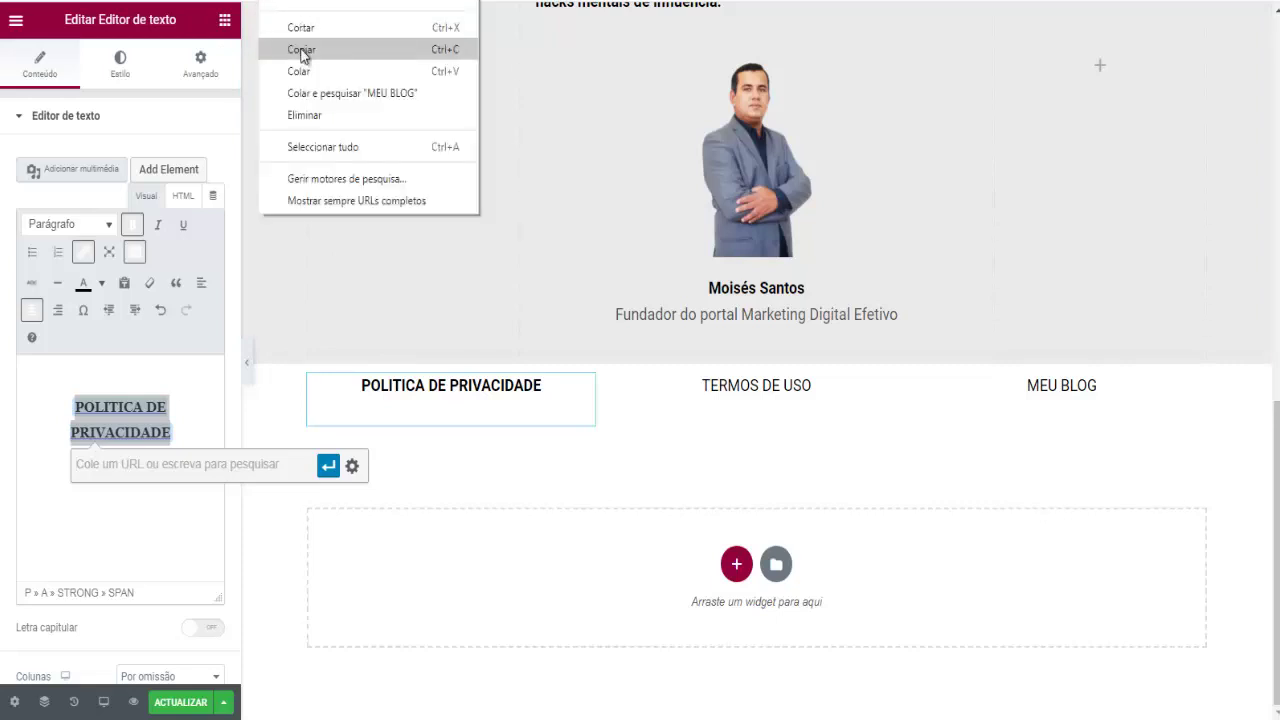
pyautogui.click(300, 49)
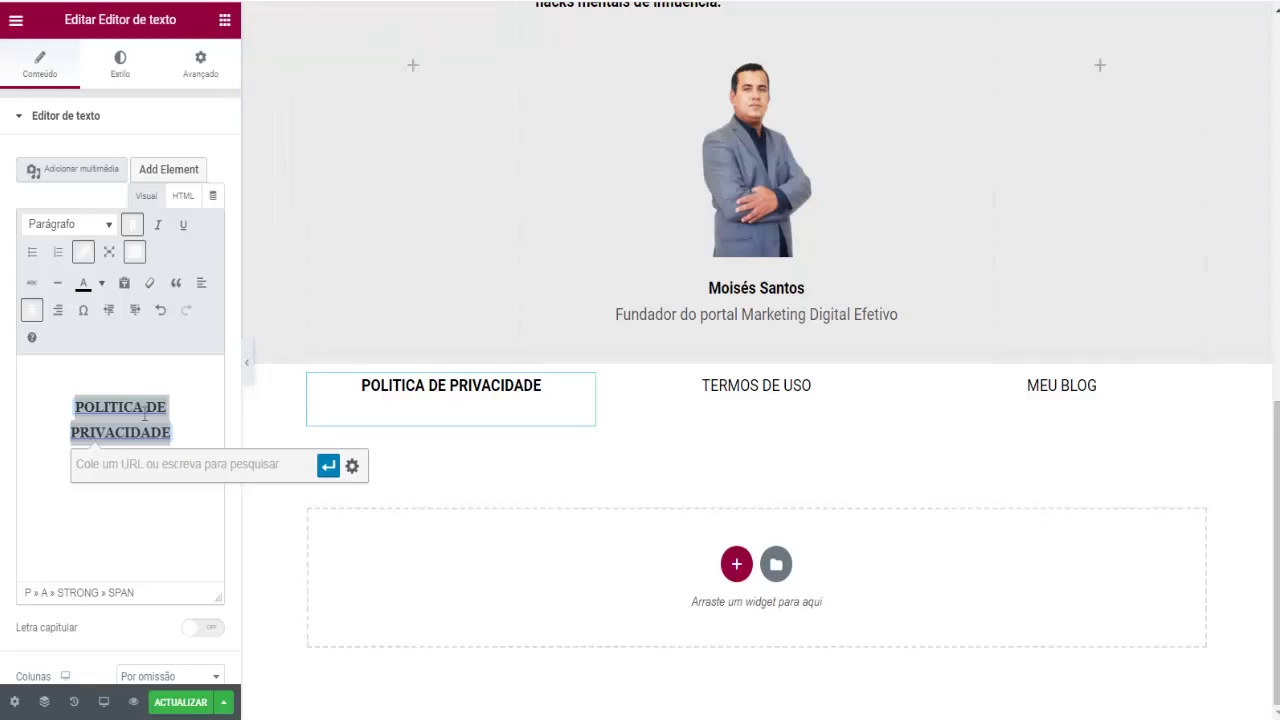
pyautogui.rightClick(96, 464)
pyautogui.click(154, 570)
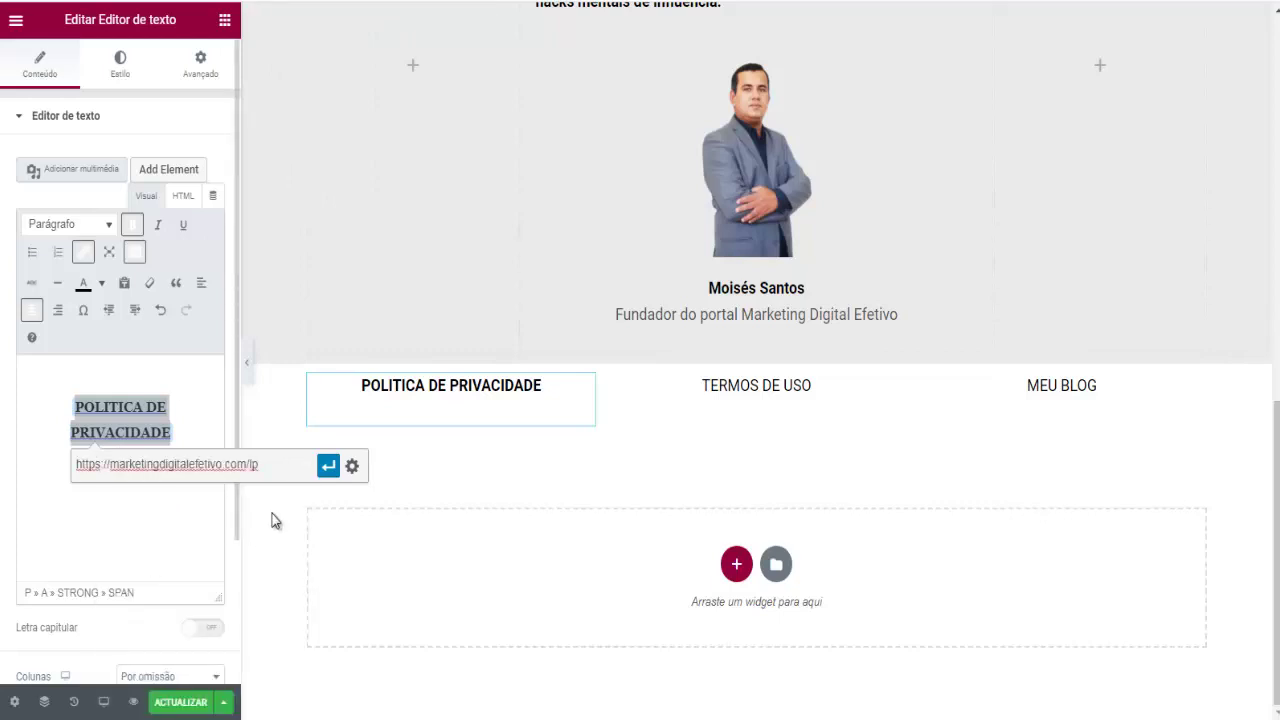
pyautogui.click(353, 466)
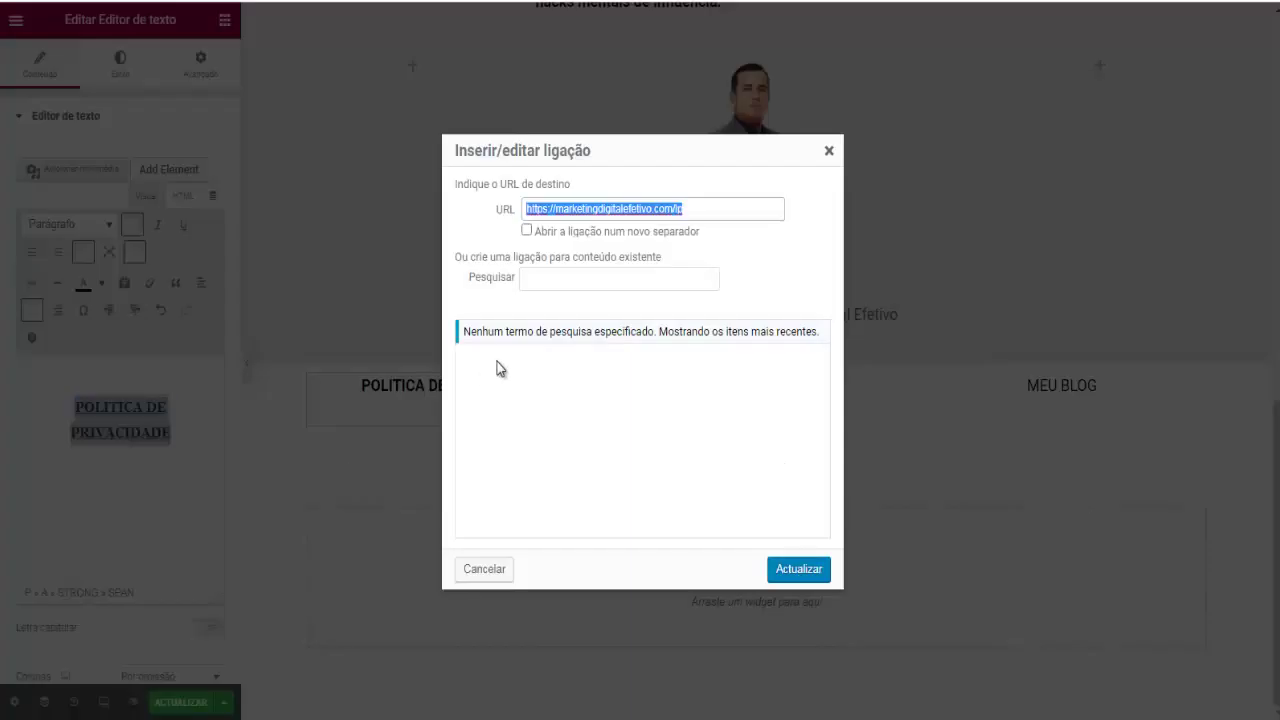
pyautogui.click(527, 231)
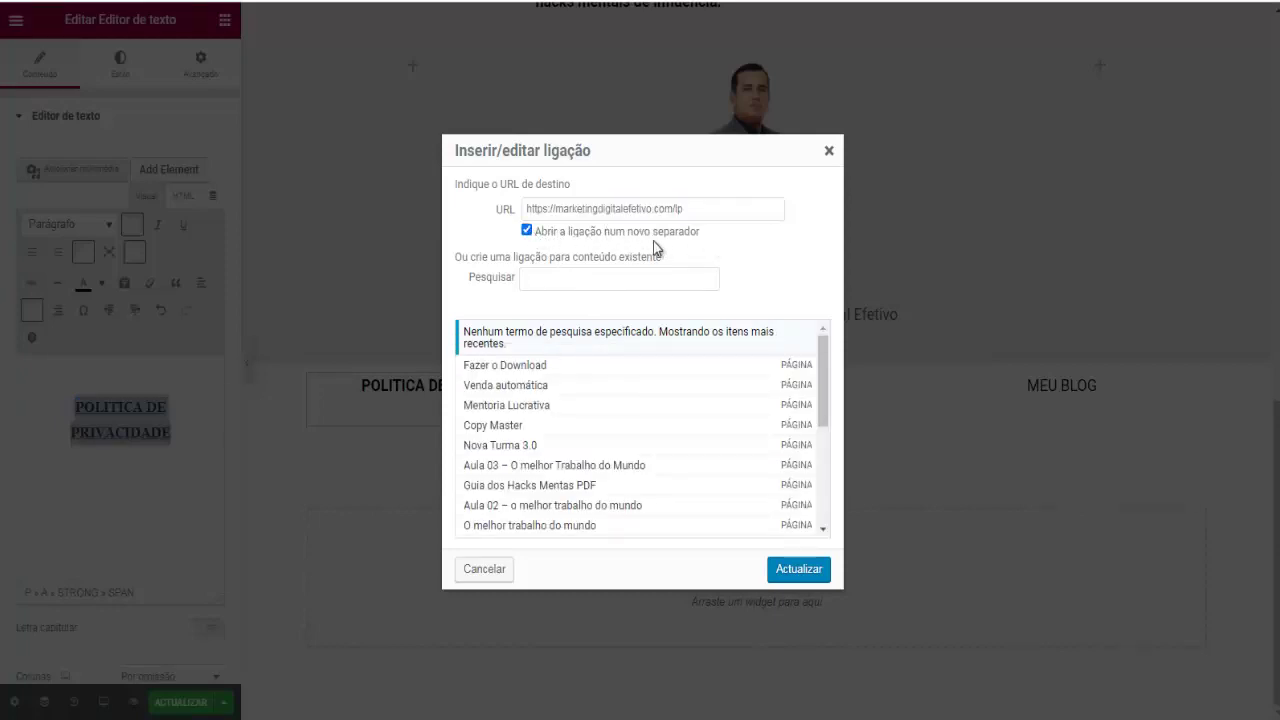
pyautogui.click(810, 572)
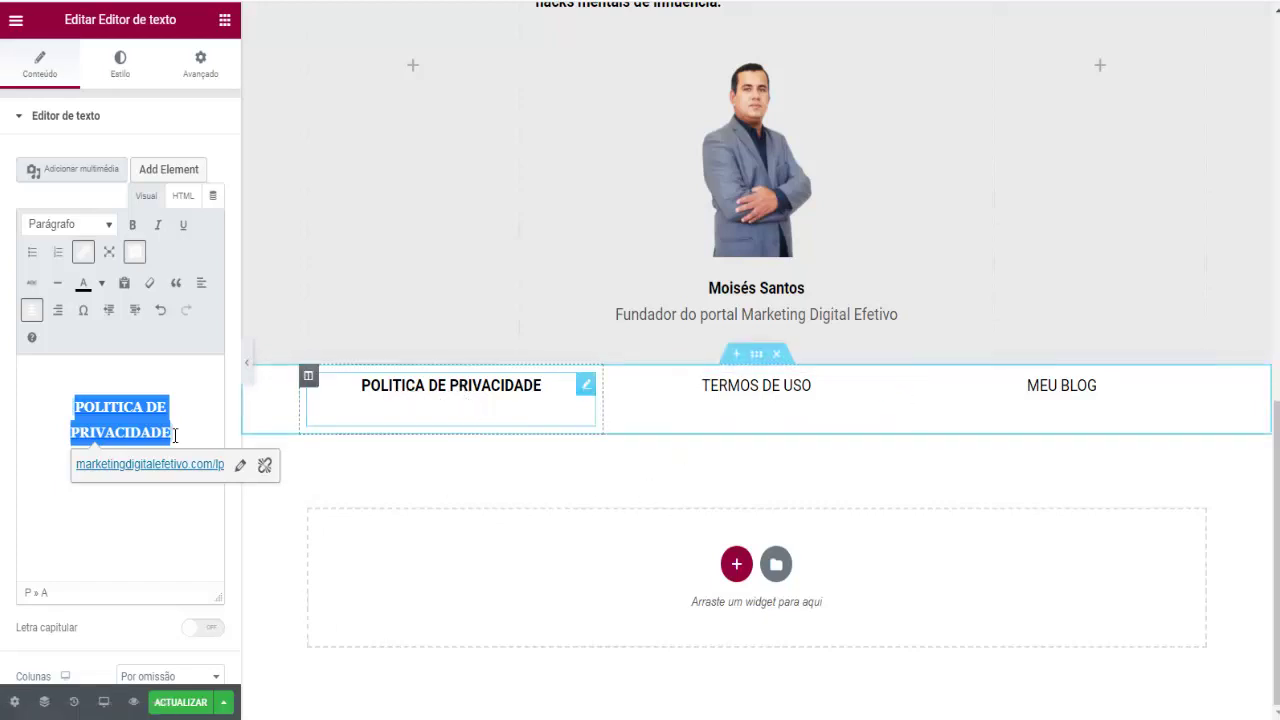
# Set the linked "POLITICA DE PRIVACIDADE" text colour to white
pyautogui.click(101, 283)
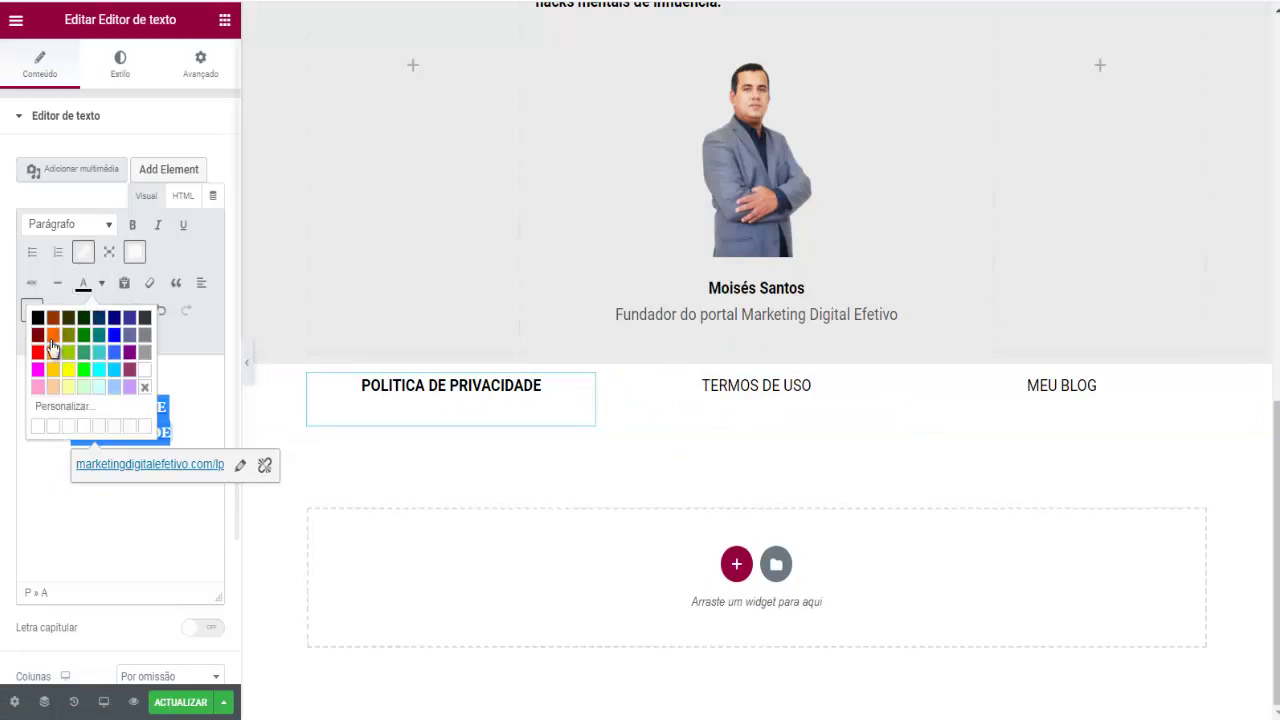
pyautogui.click(145, 369)
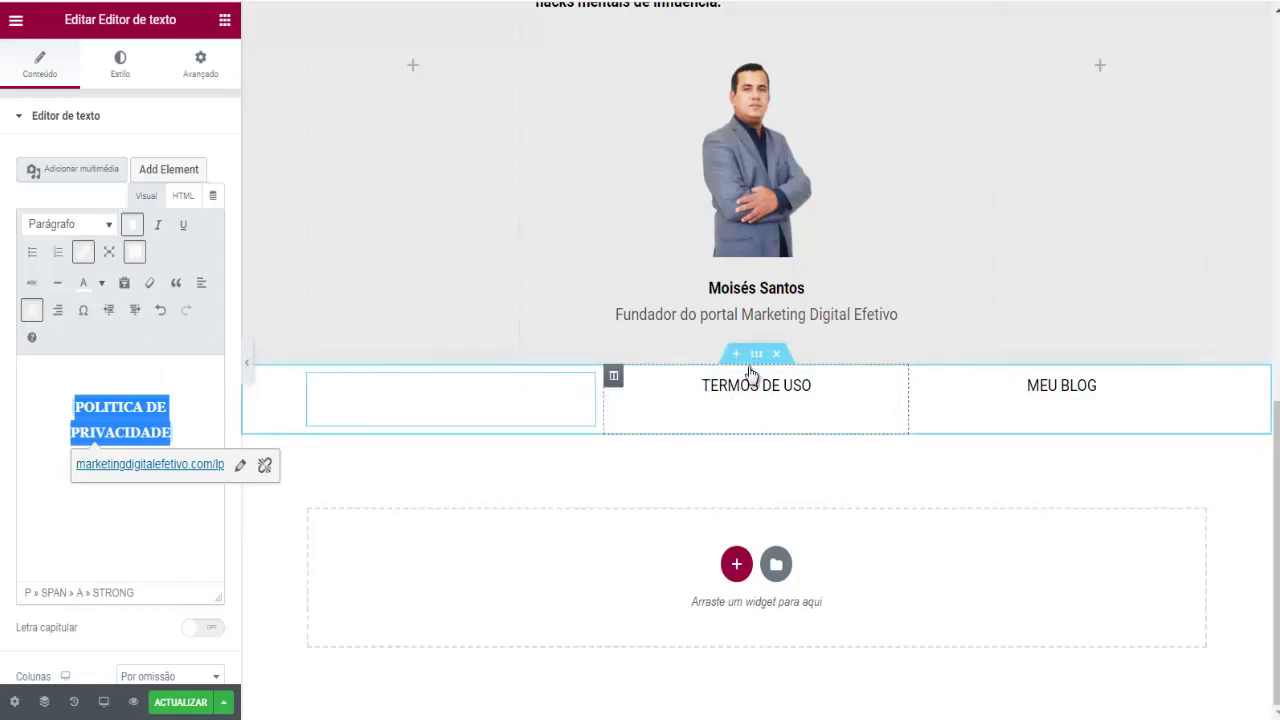
# Give the three-column footer section a classic background in dark grey (#474545)
pyautogui.click(757, 358)
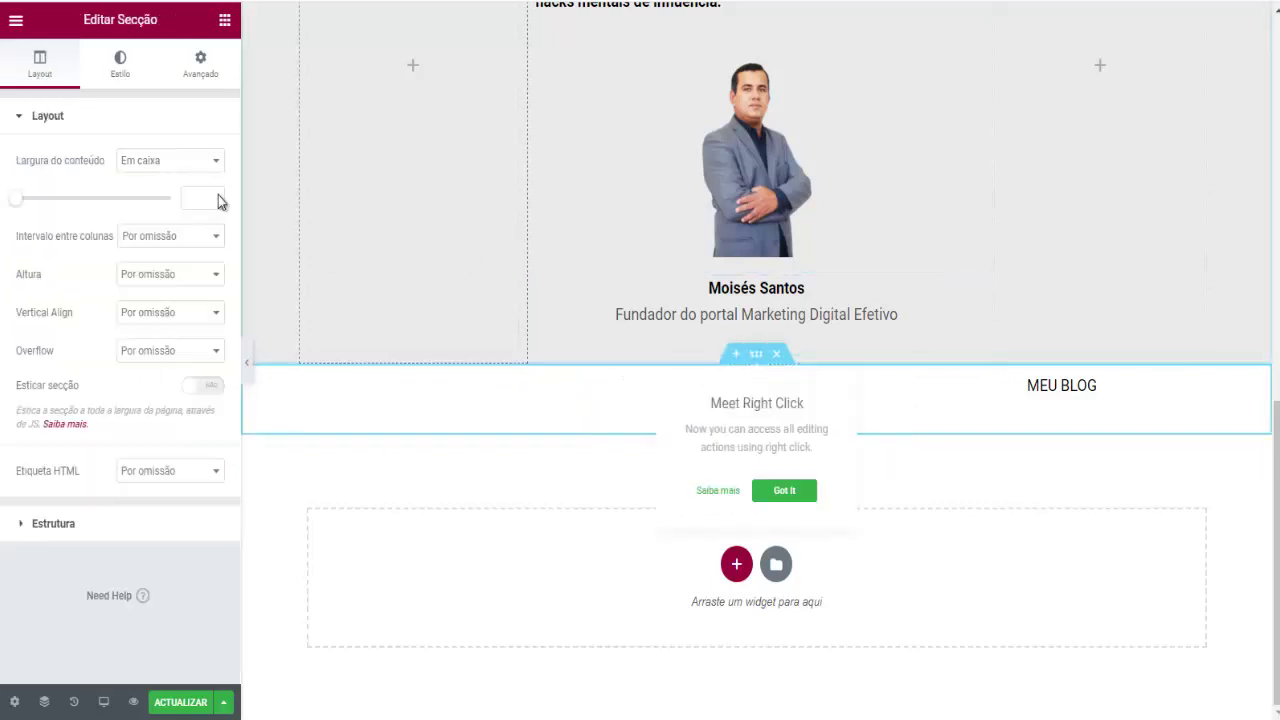
pyautogui.click(120, 66)
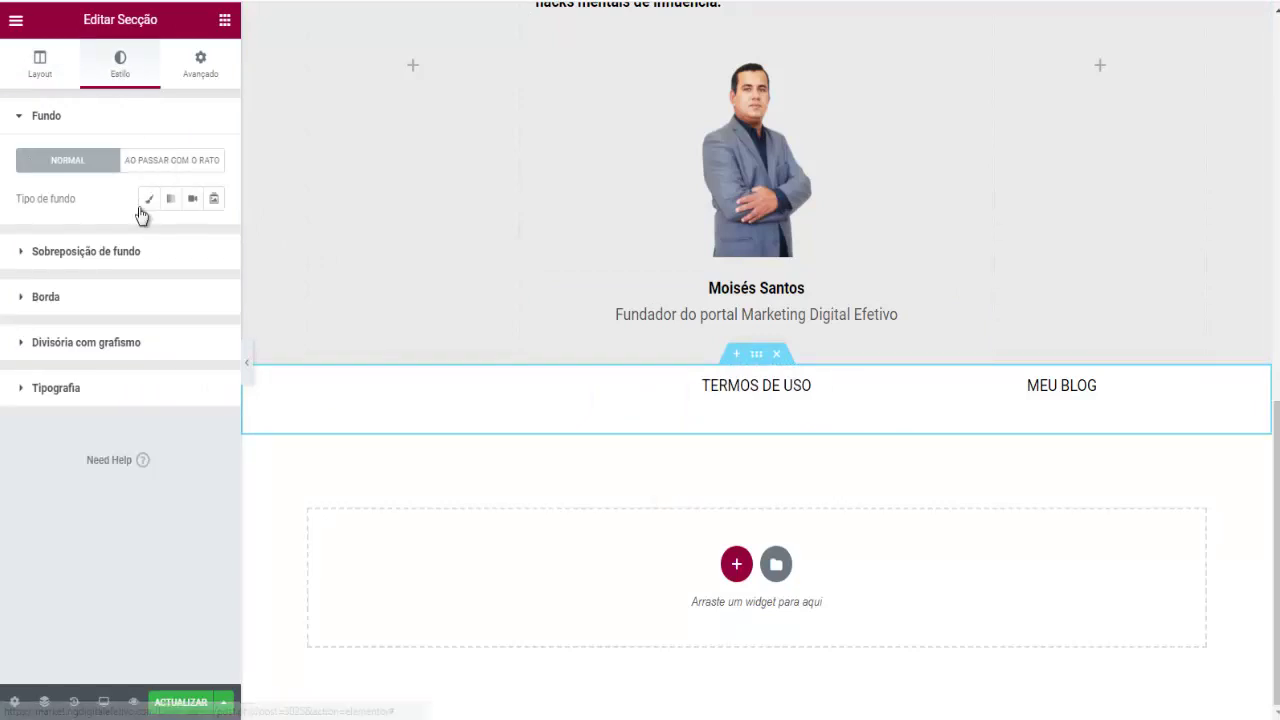
pyautogui.click(147, 205)
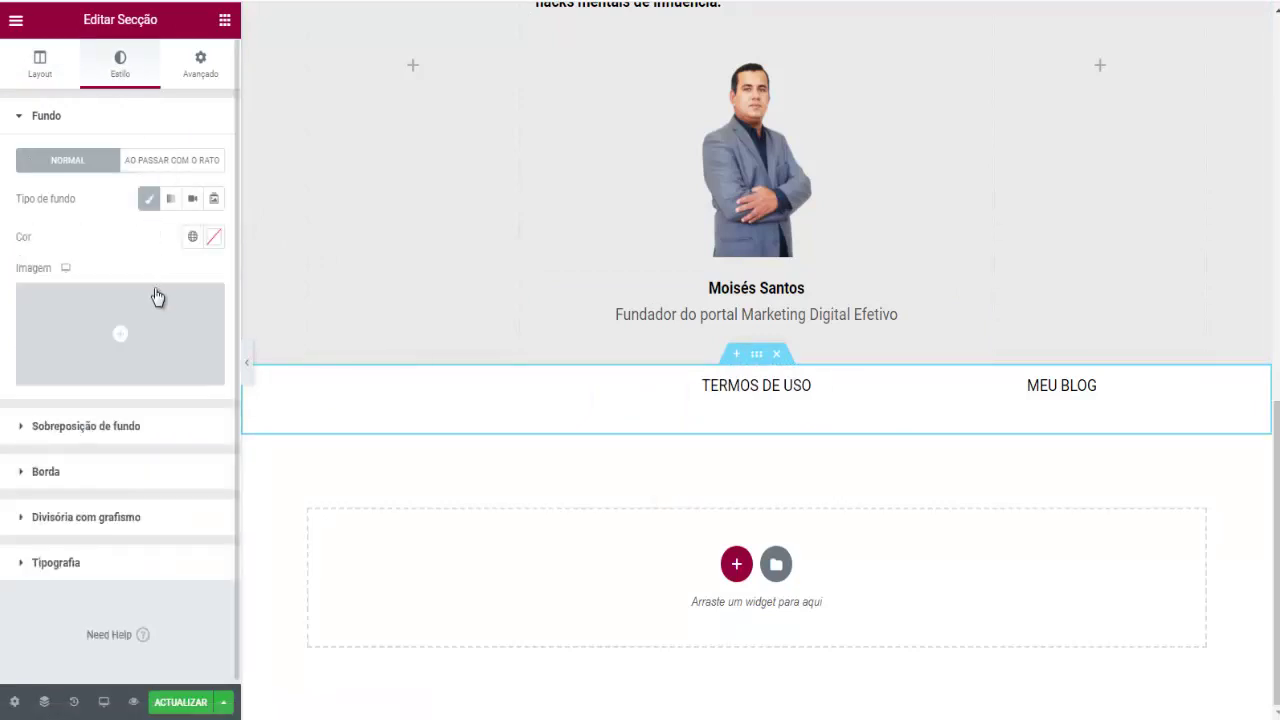
pyautogui.click(212, 238)
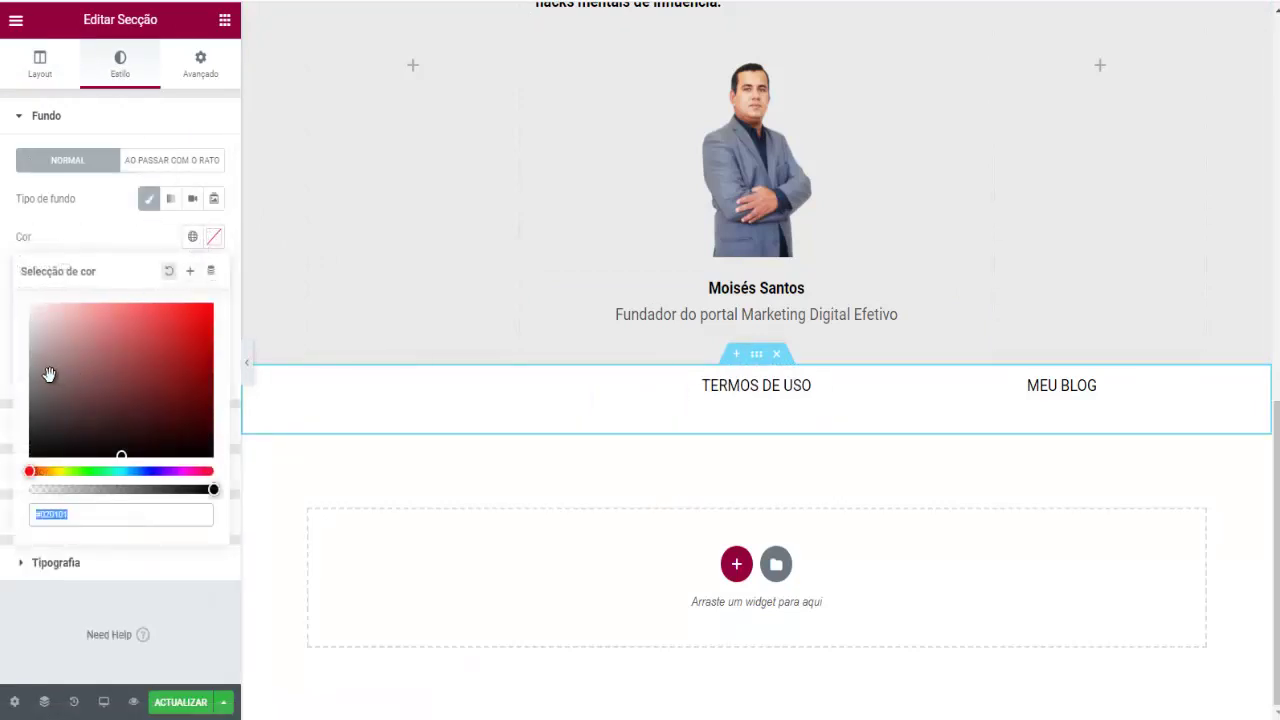
pyautogui.moveTo(43, 380); pyautogui.dragTo(20, 470)
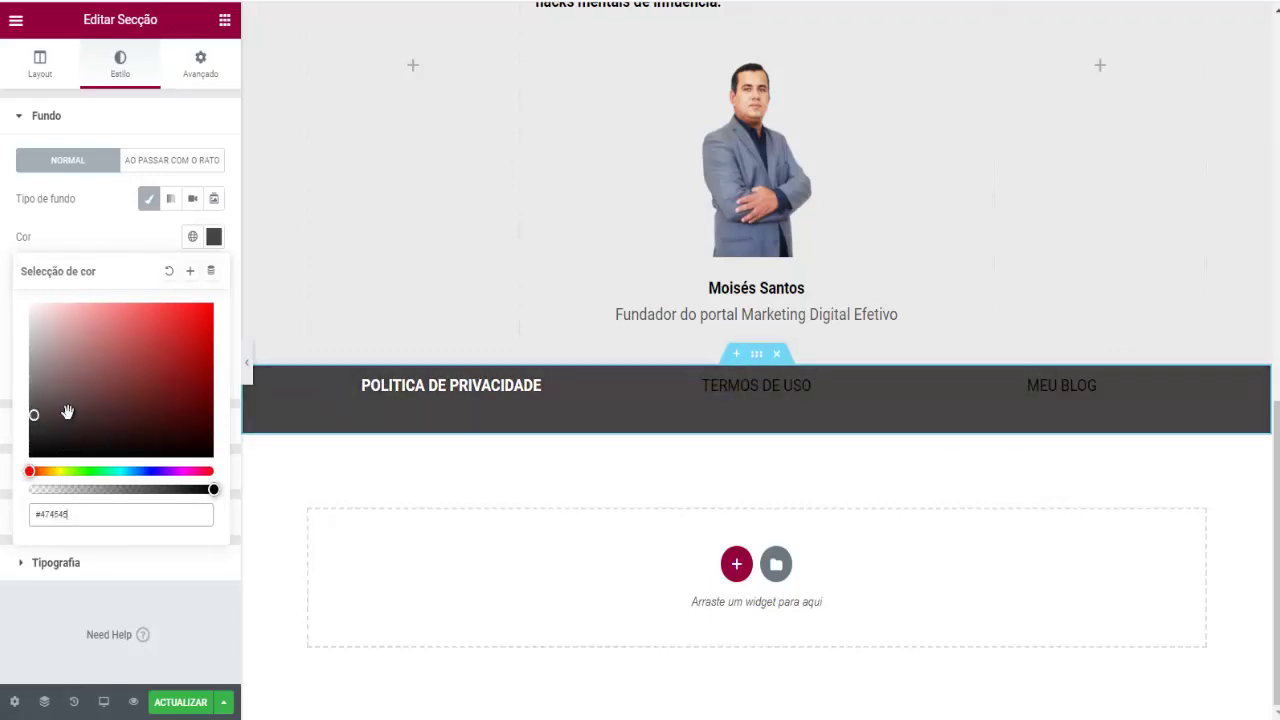
pyautogui.click(99, 236)
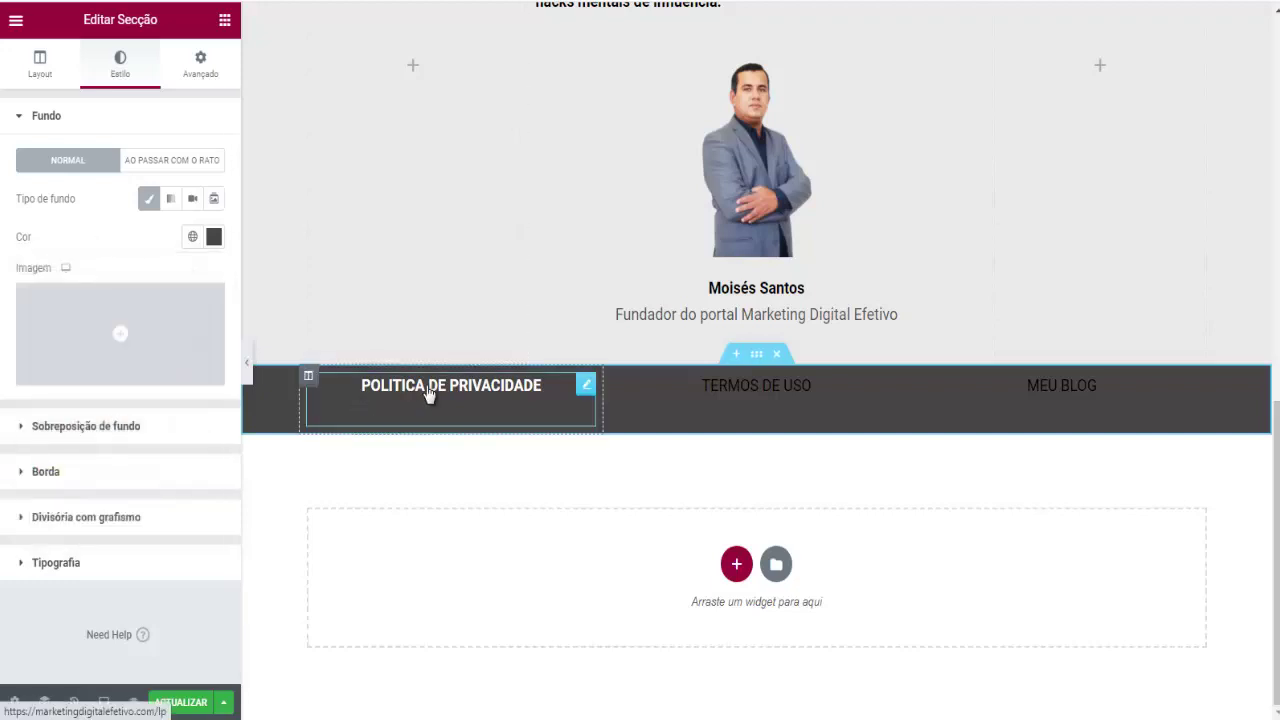
# Make the "TERMOS DE USO" footer text white and bold
pyautogui.click(756, 392)
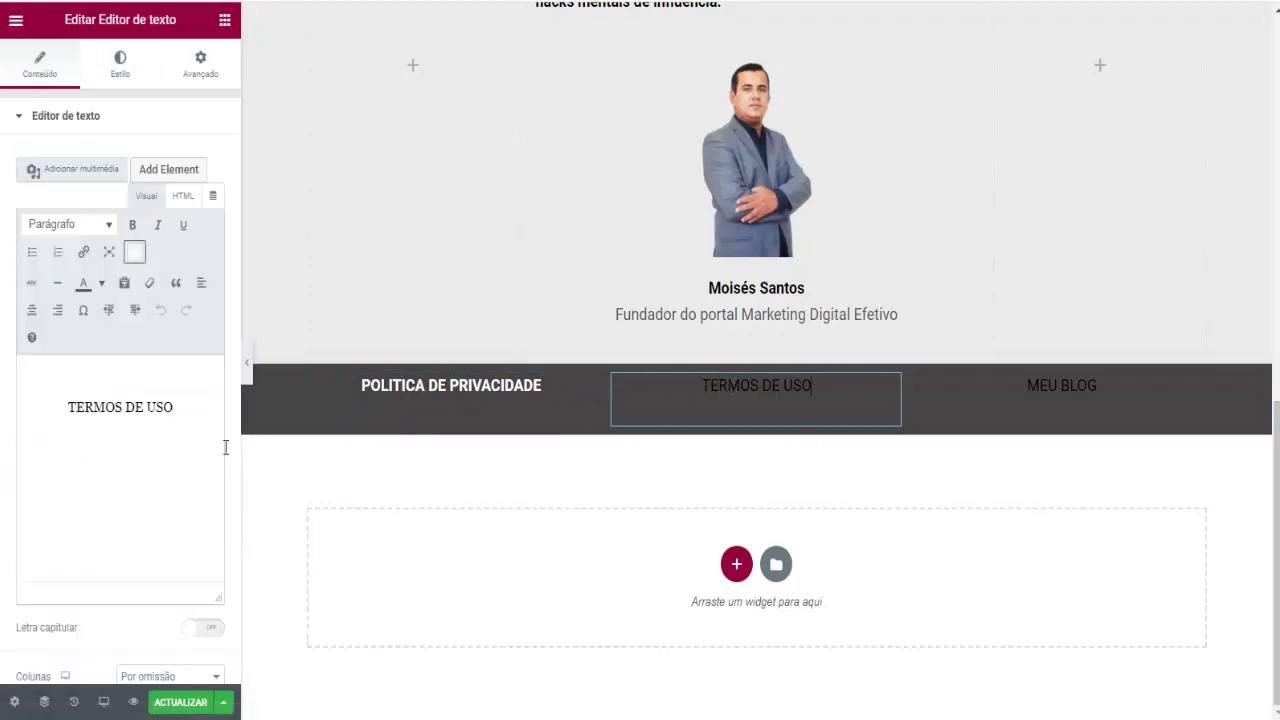
pyautogui.moveTo(188, 407); pyautogui.dragTo(45, 394)
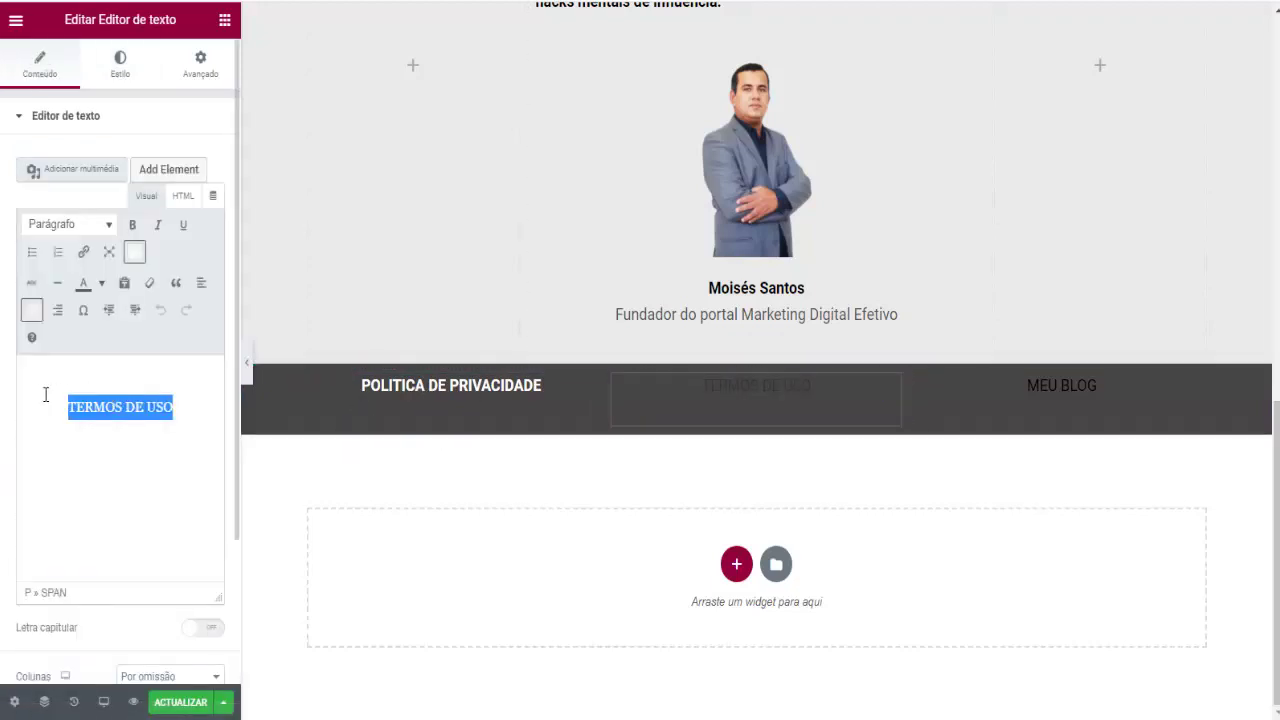
pyautogui.click(102, 283)
pyautogui.click(145, 370)
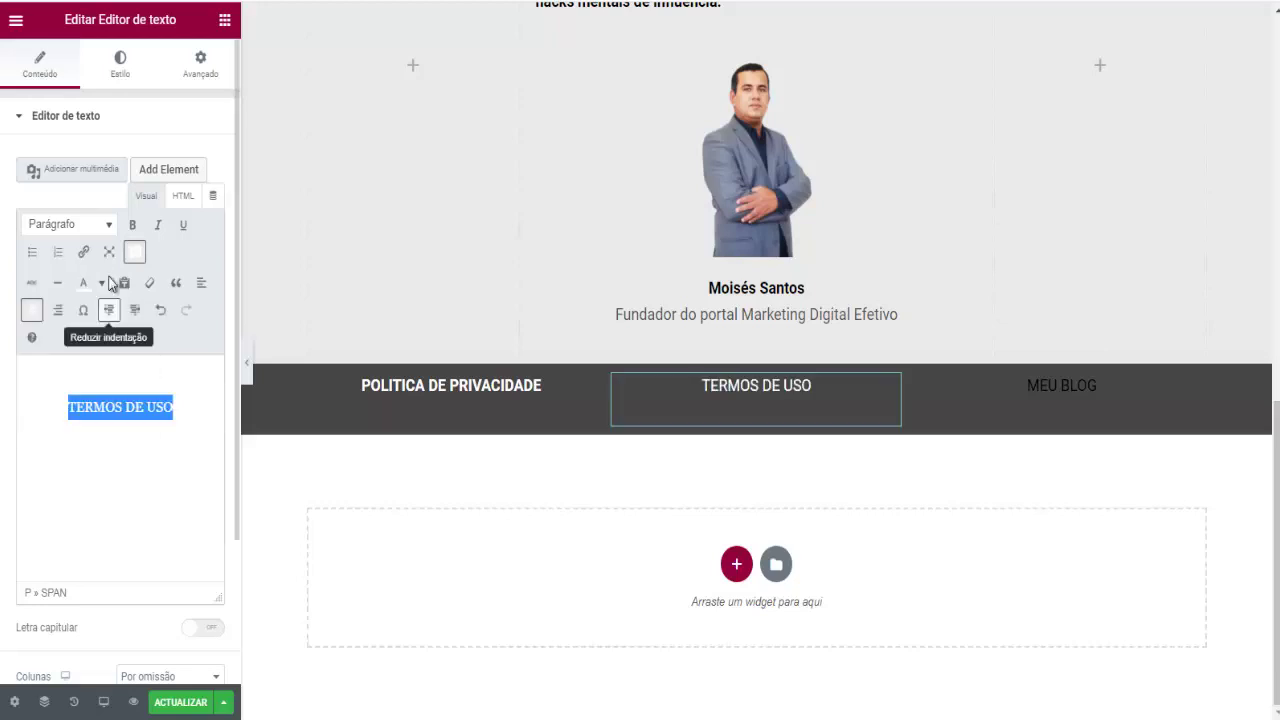
pyautogui.click(132, 224)
pyautogui.click(83, 254)
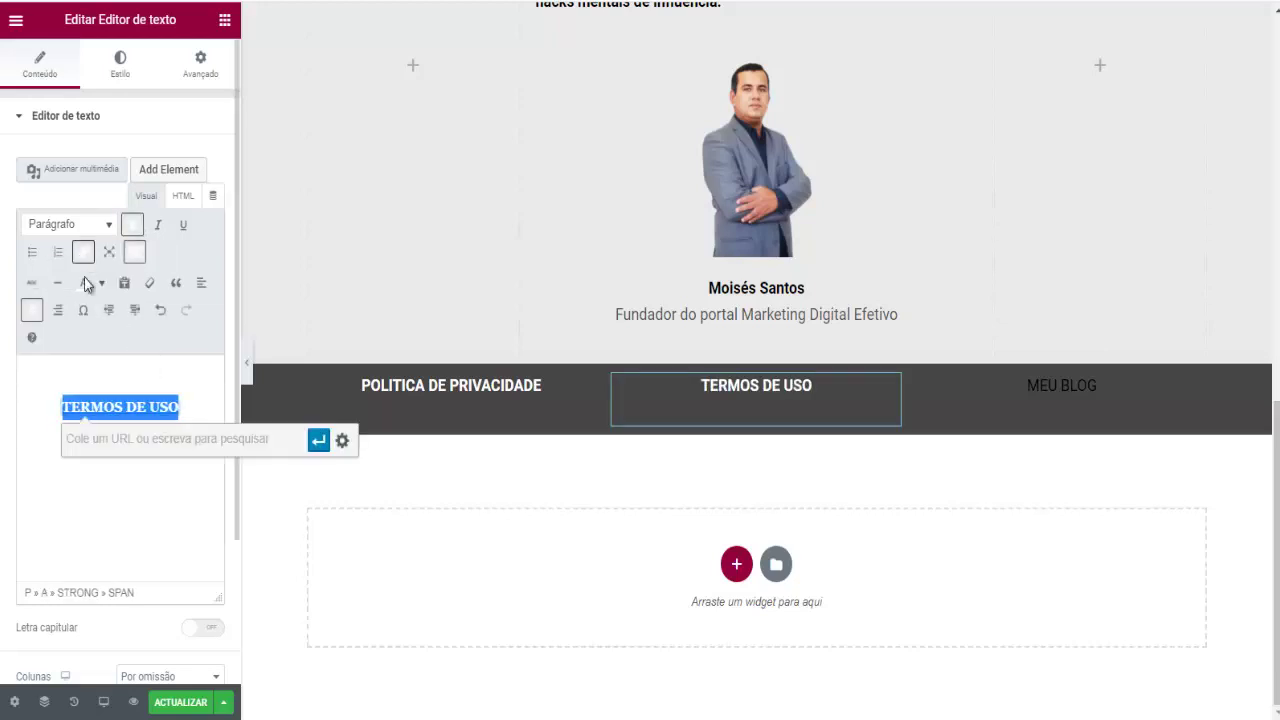
pyautogui.rightClick(101, 438)
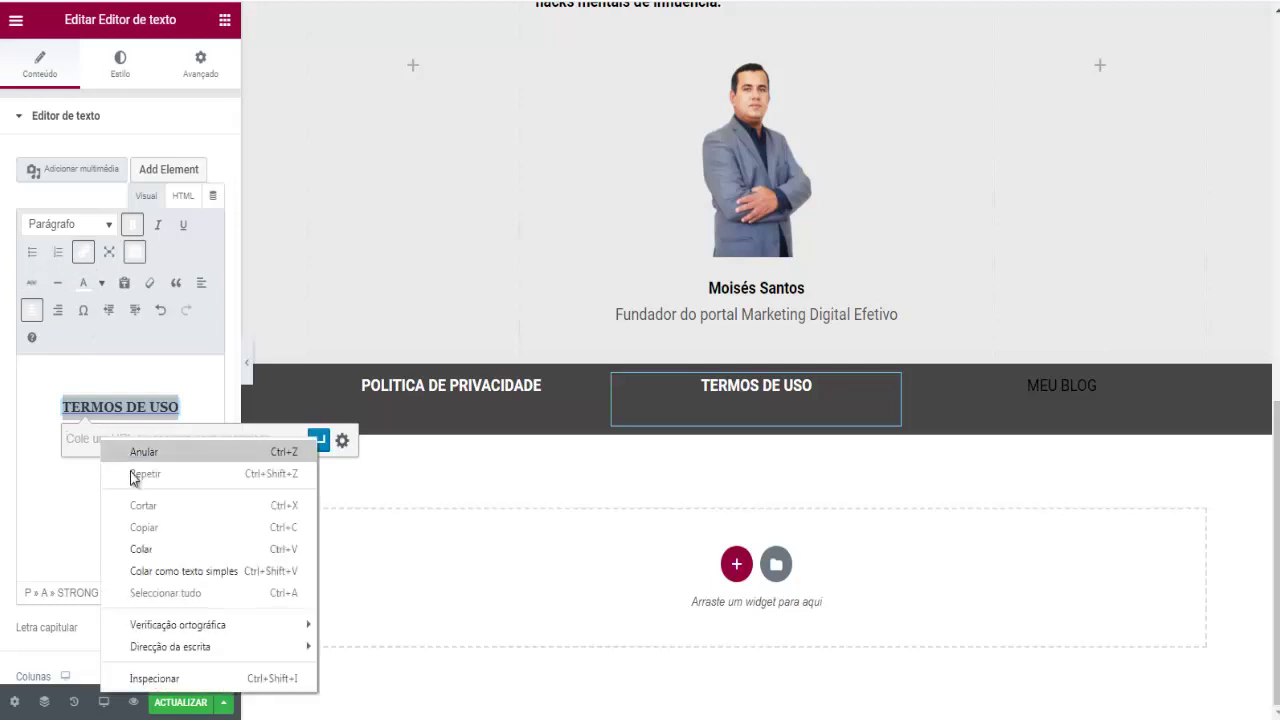
pyautogui.click(141, 549)
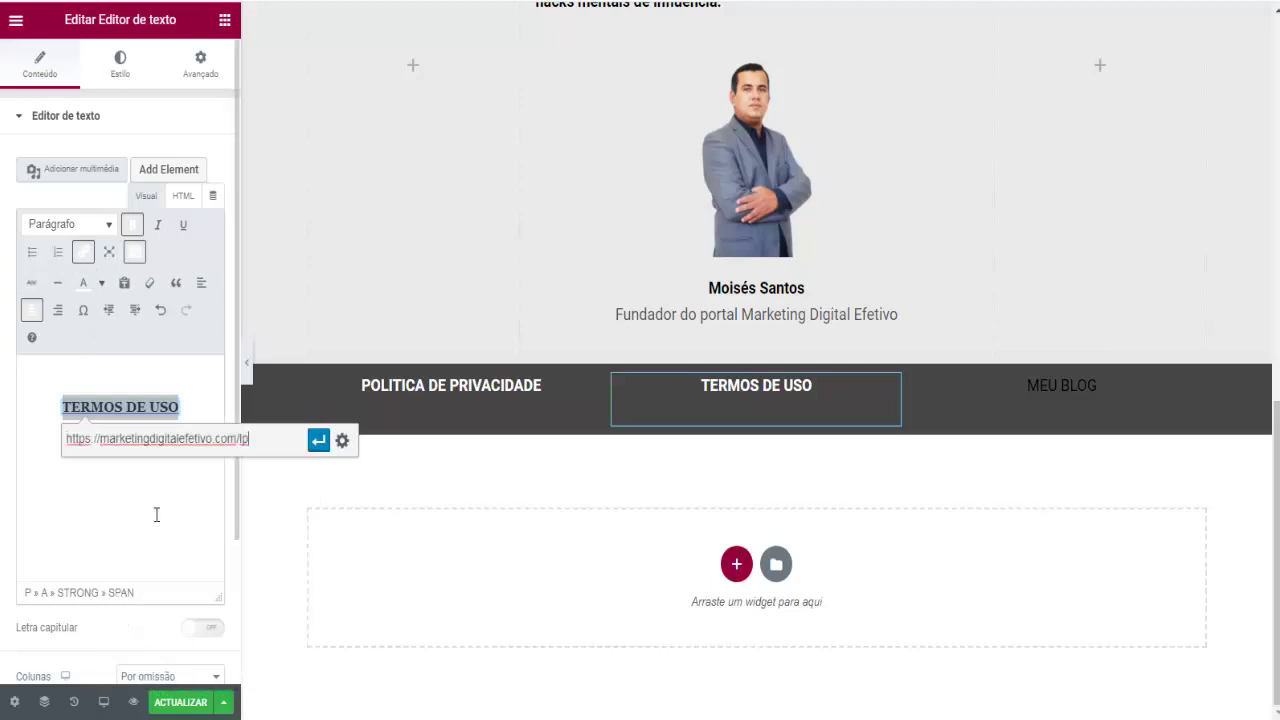
pyautogui.click(342, 441)
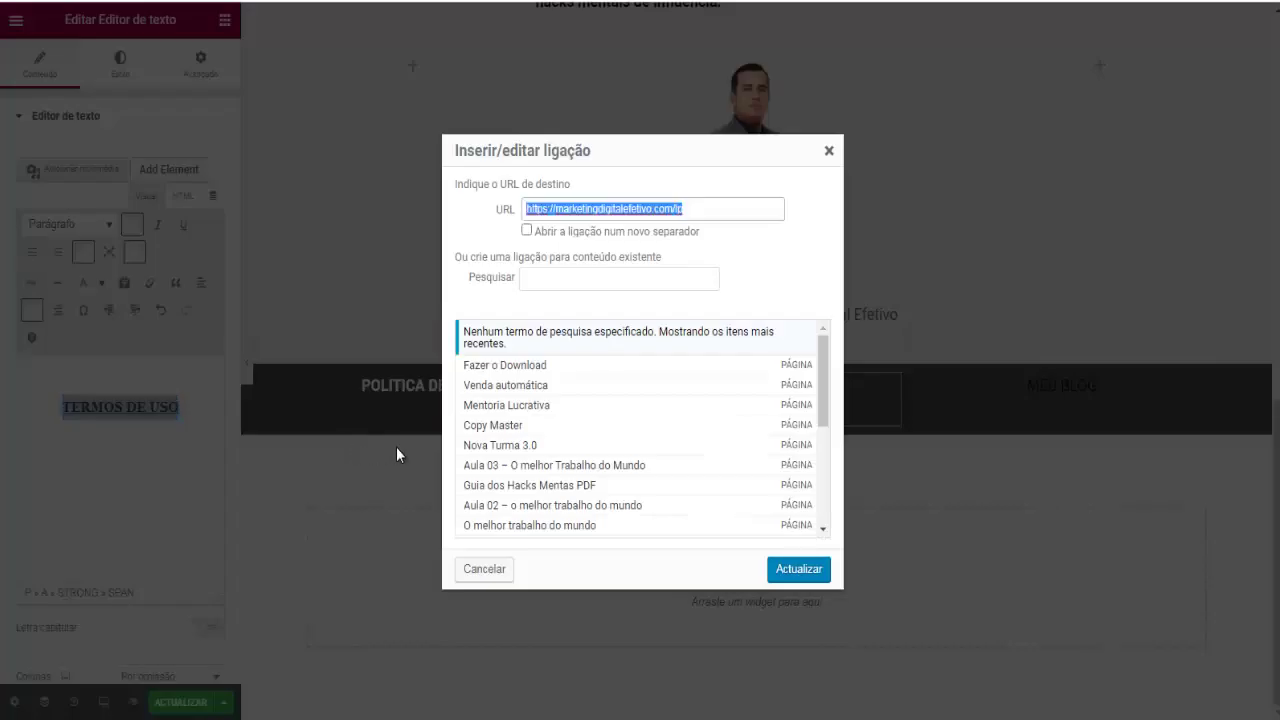
pyautogui.click(526, 230)
pyautogui.click(799, 568)
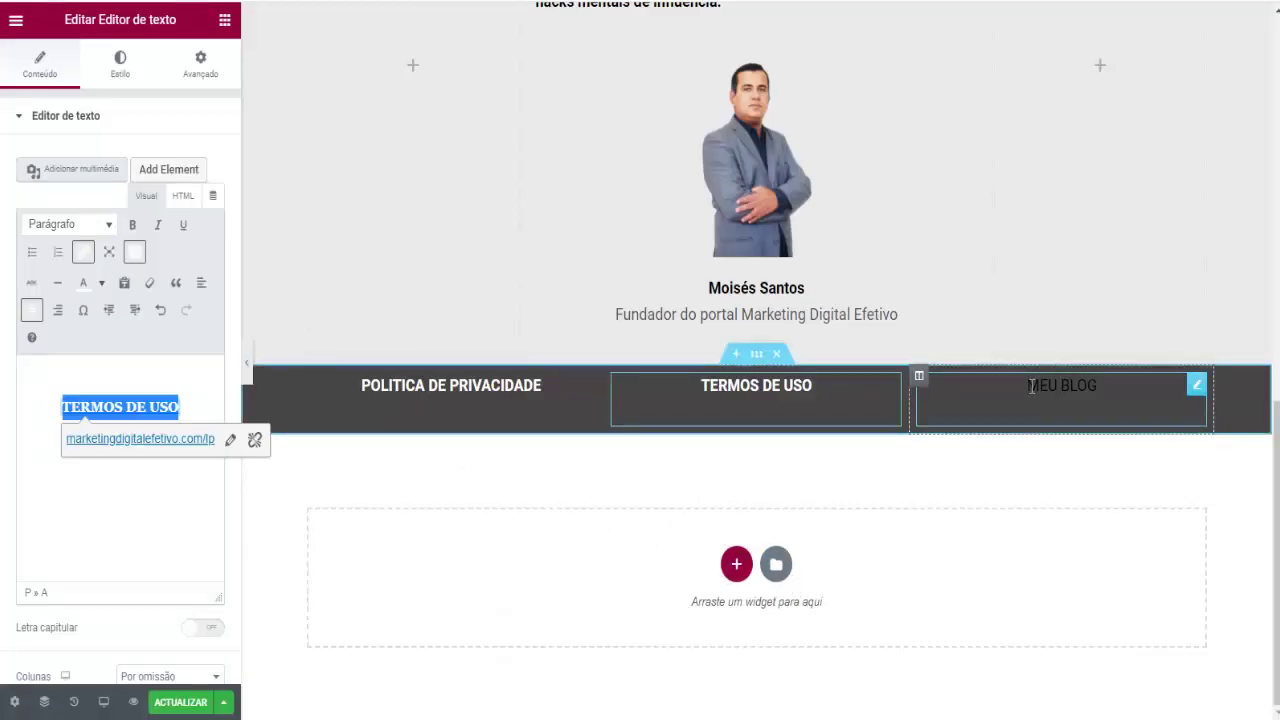
# Save the page and review its published version down to the footer
pyautogui.hotkey('ctrl', 's')
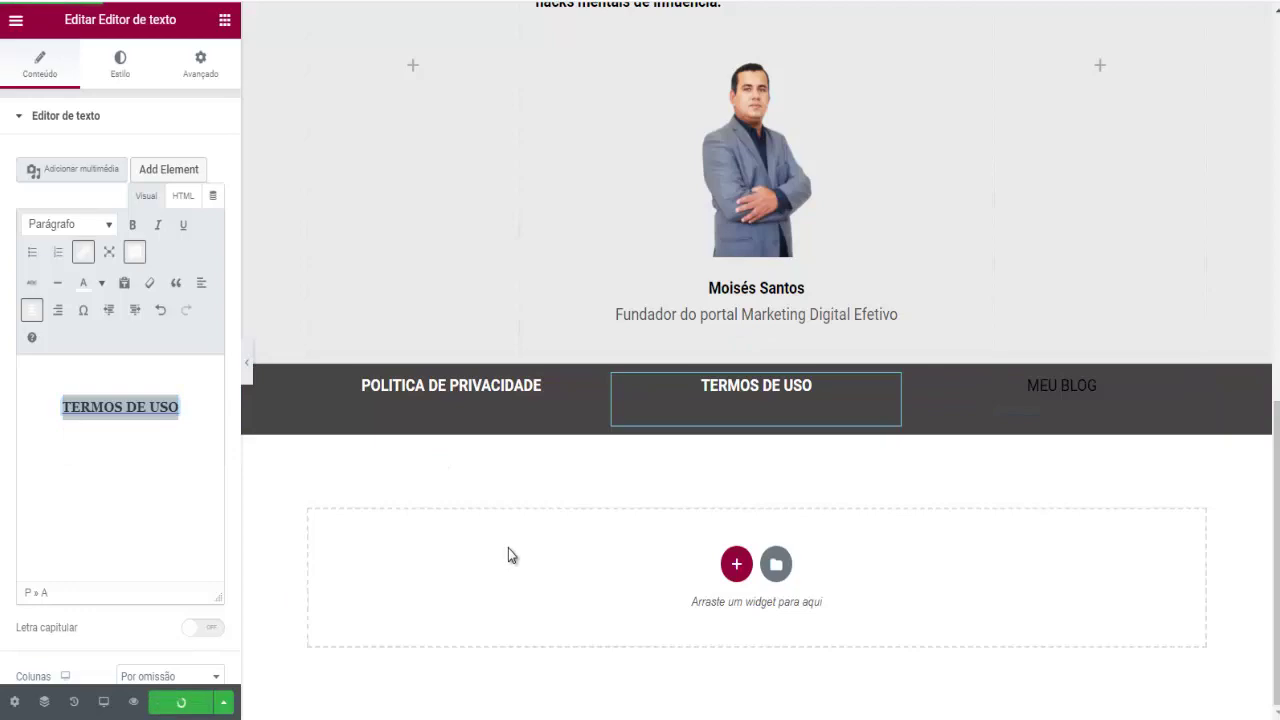
pyautogui.scroll(9, 508, 549)
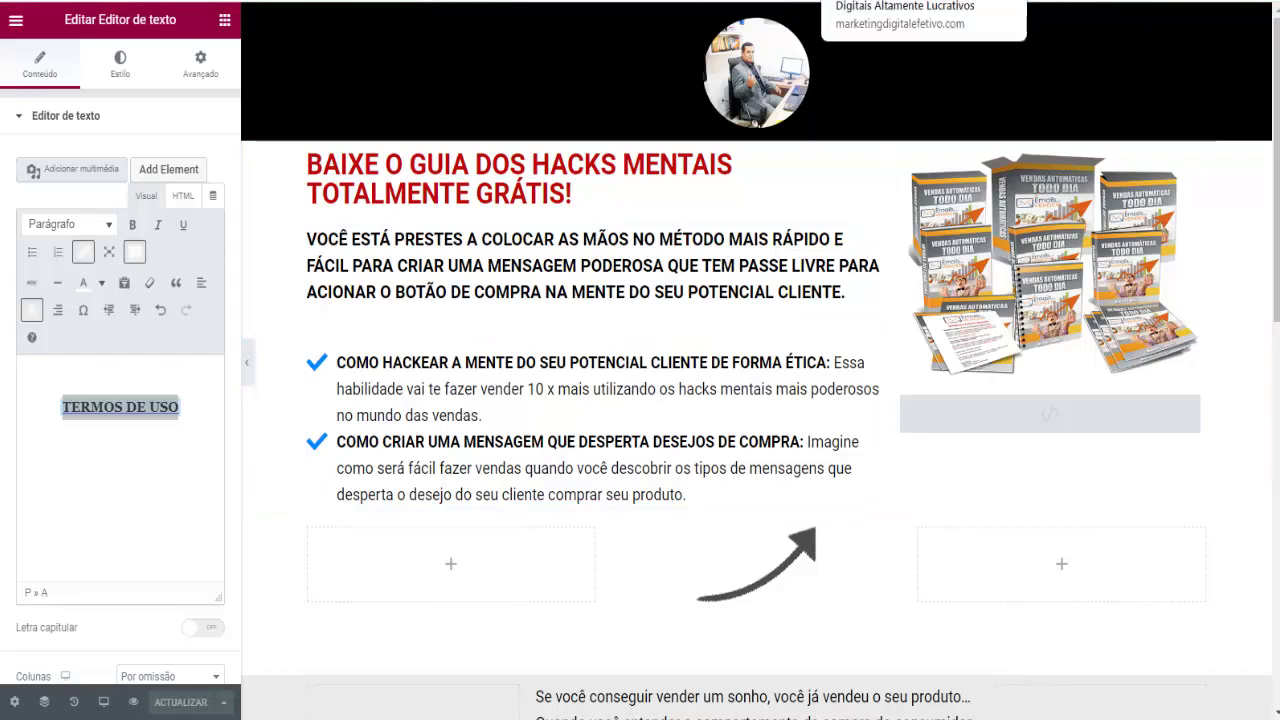
pyautogui.click(900, 0)
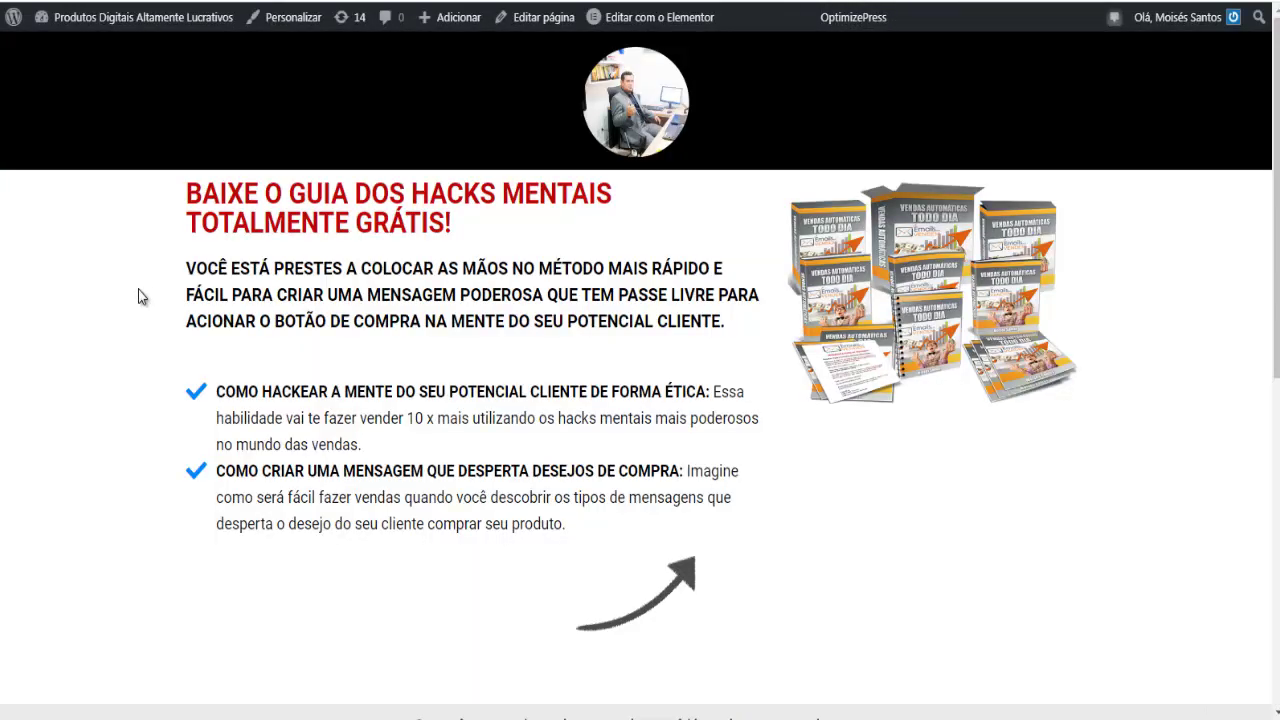
pyautogui.scroll(-6, 52, 307)
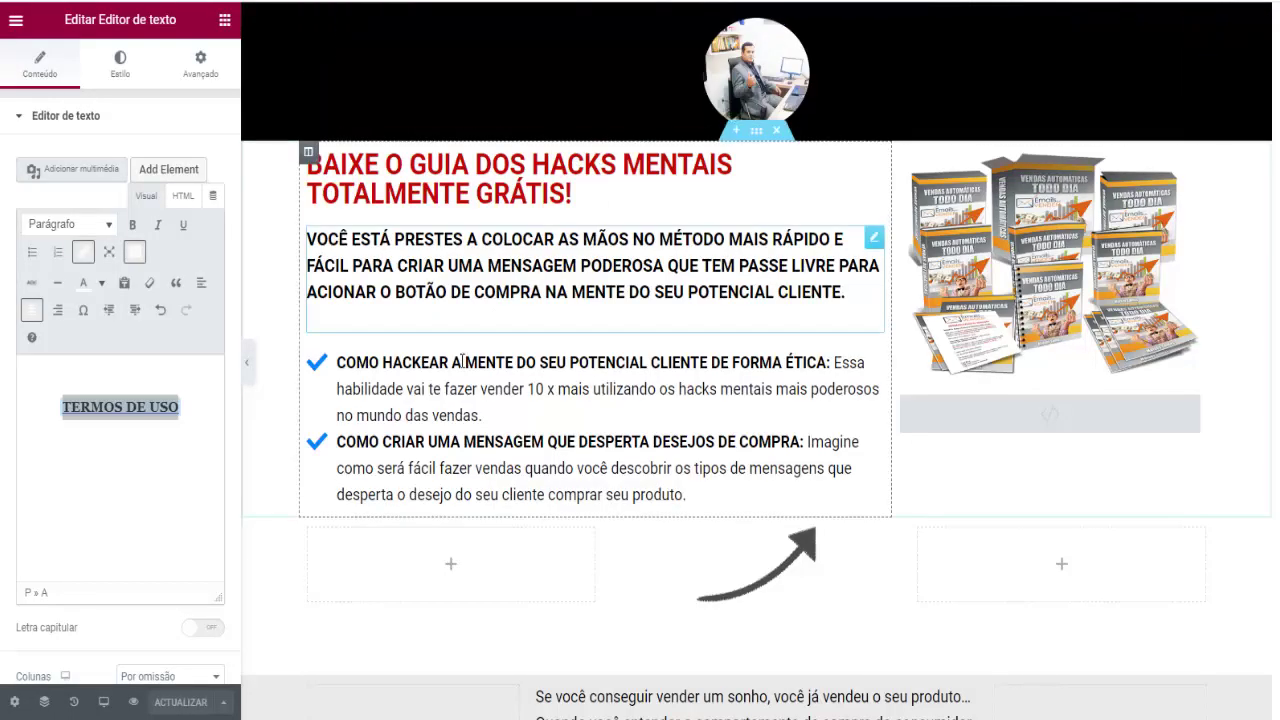
# Insert a new single-column section directly above the dark footer in the Elementor editor
pyautogui.scroll(-8, 474, 389)
pyautogui.scroll(-1, 474, 389)
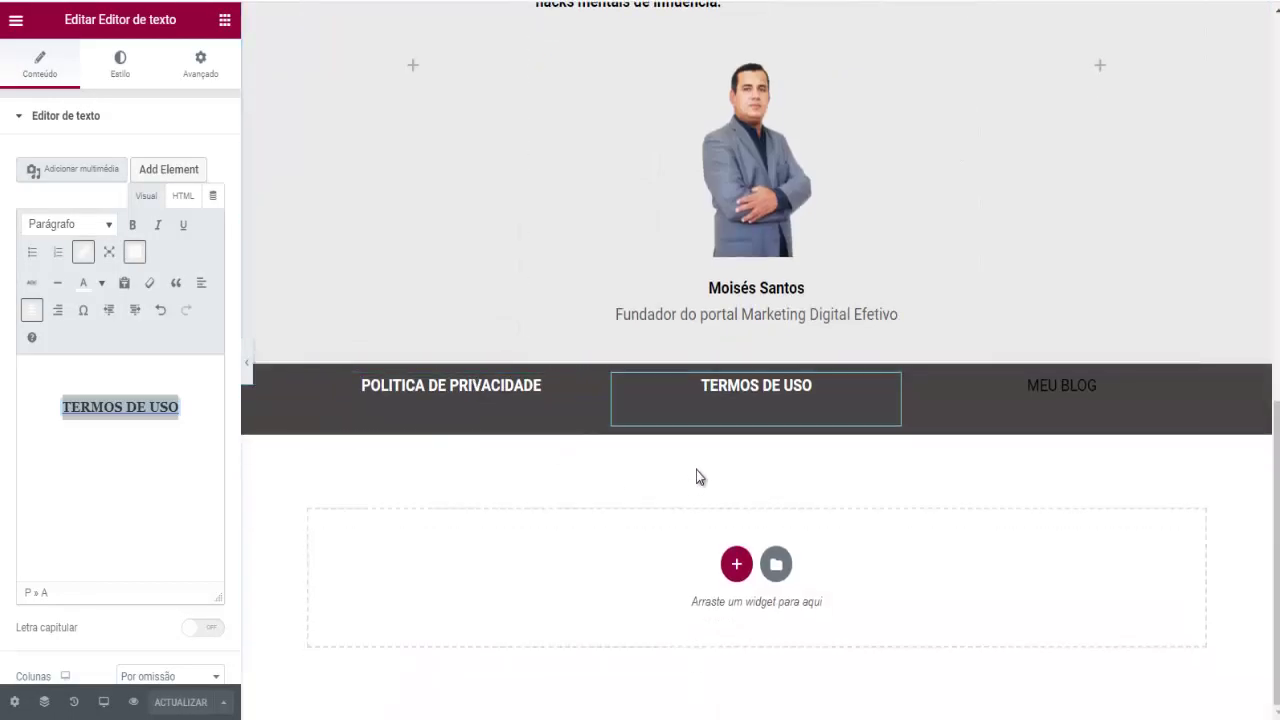
pyautogui.click(737, 356)
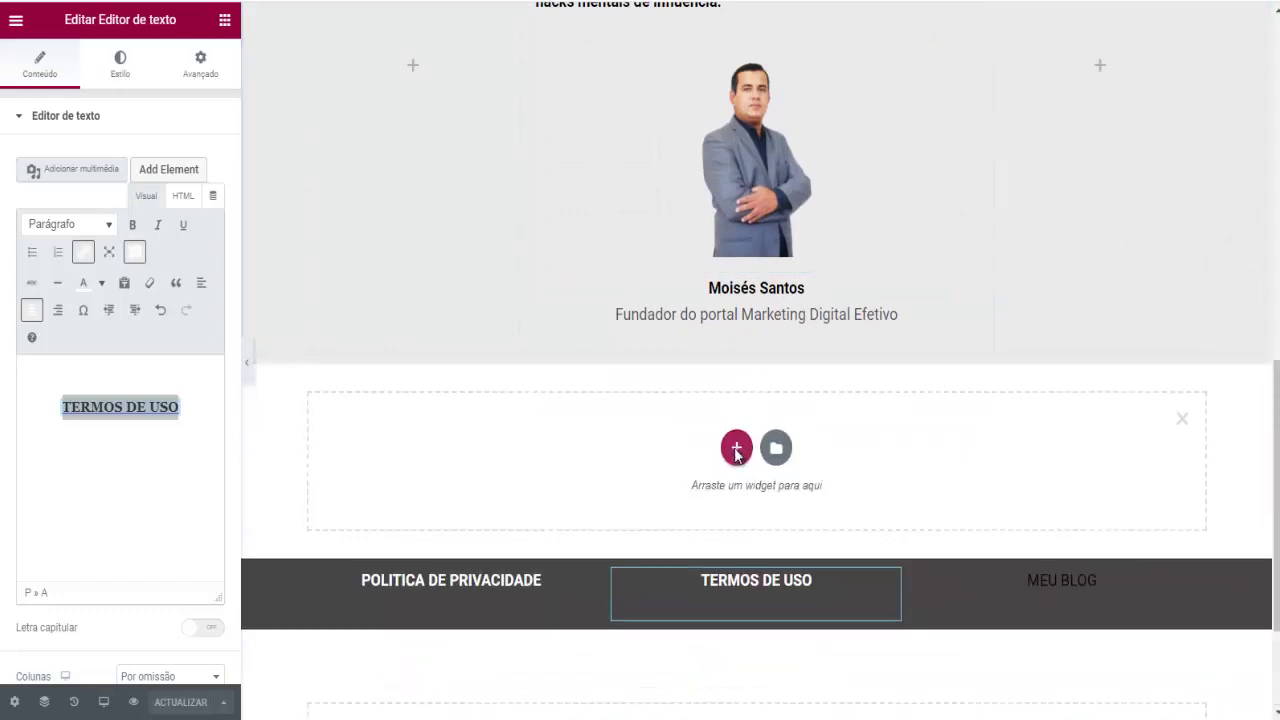
pyautogui.click(737, 450)
pyautogui.click(539, 493)
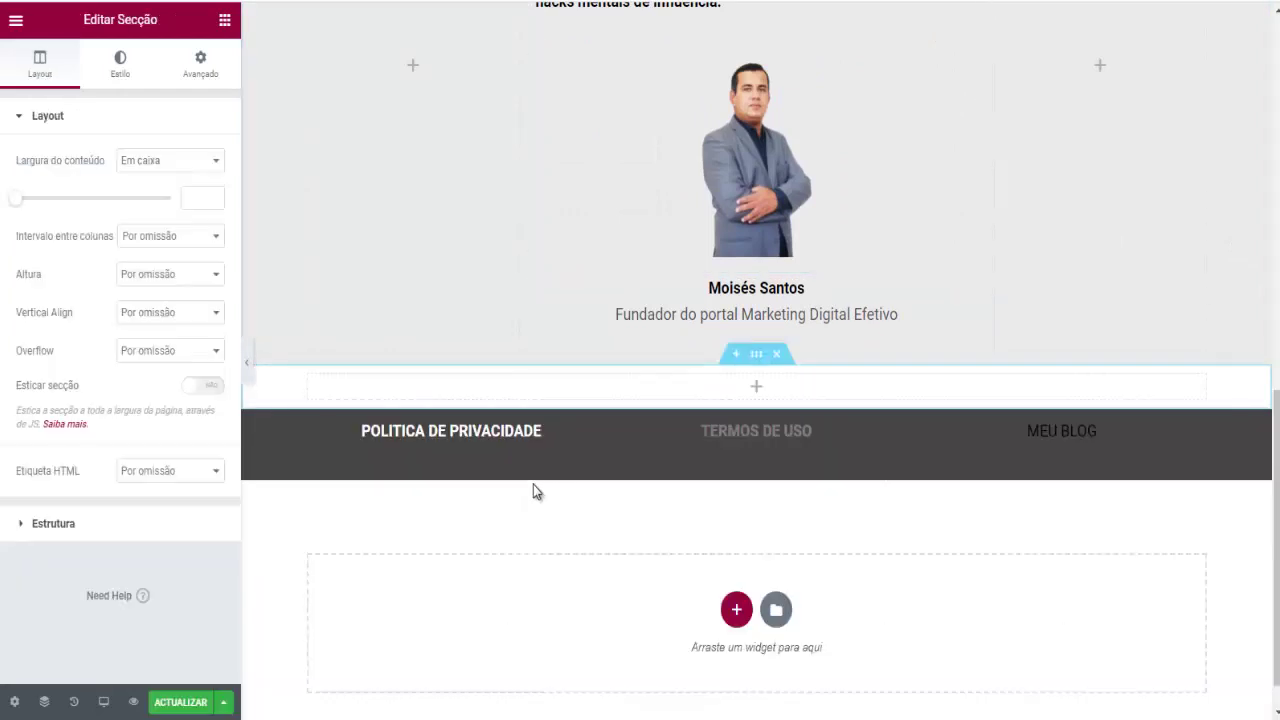
# Place a Spacer widget in the new section above the footer and set its space to 83 px
pyautogui.click(225, 21)
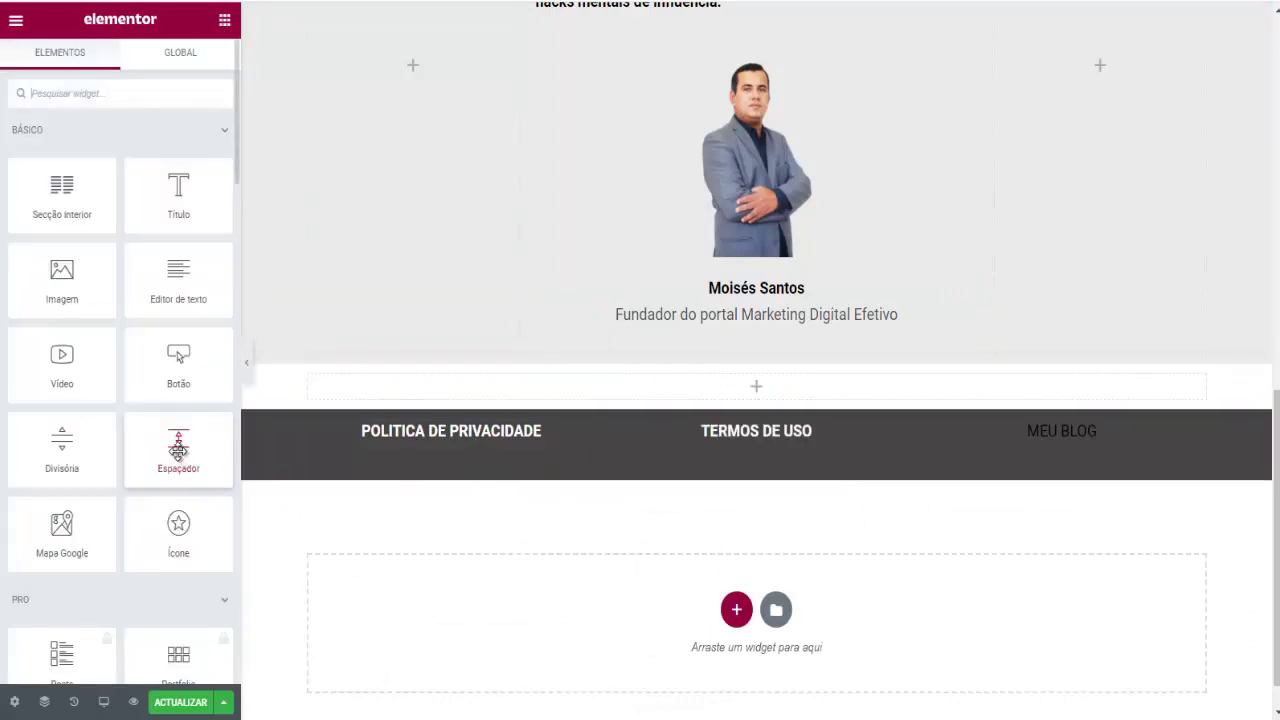
pyautogui.moveTo(178, 449); pyautogui.dragTo(760, 391)
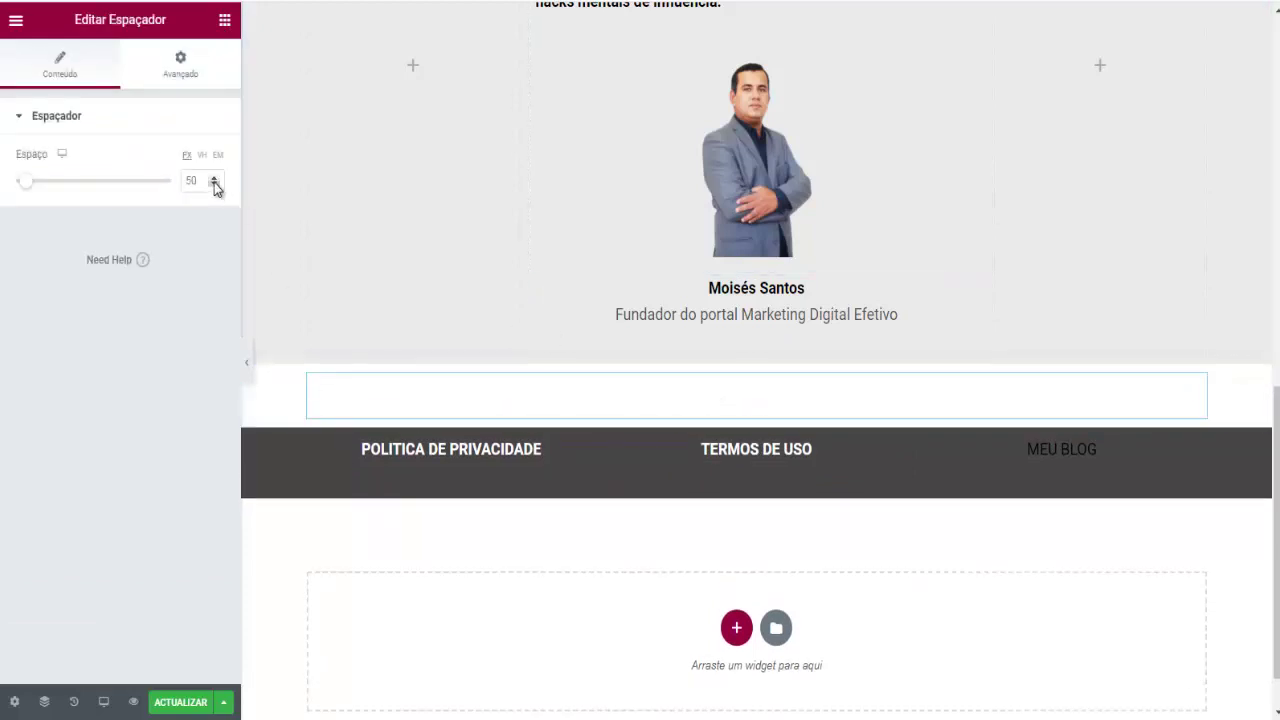
pyautogui.moveTo(214, 178); pyautogui.dragTo(214, 178)
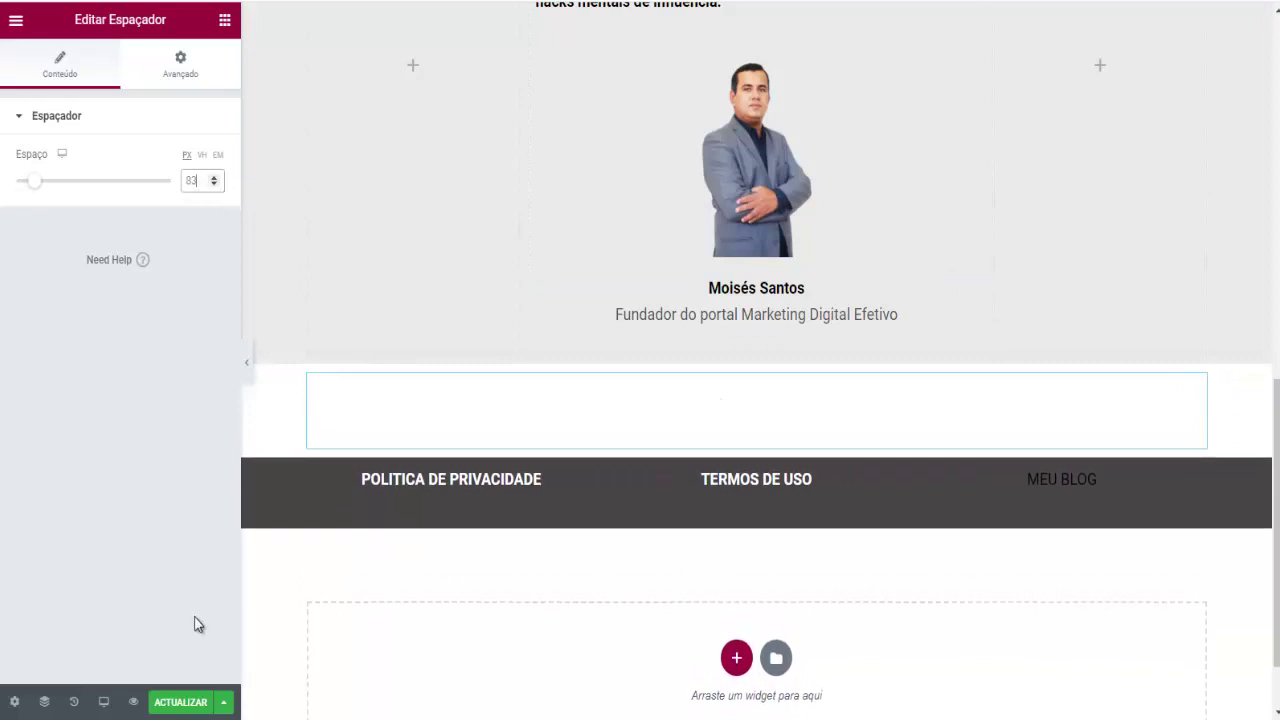
# Update the page and reload its published version to check the spacing above the footer, returning to the editor
pyautogui.click(180, 704)
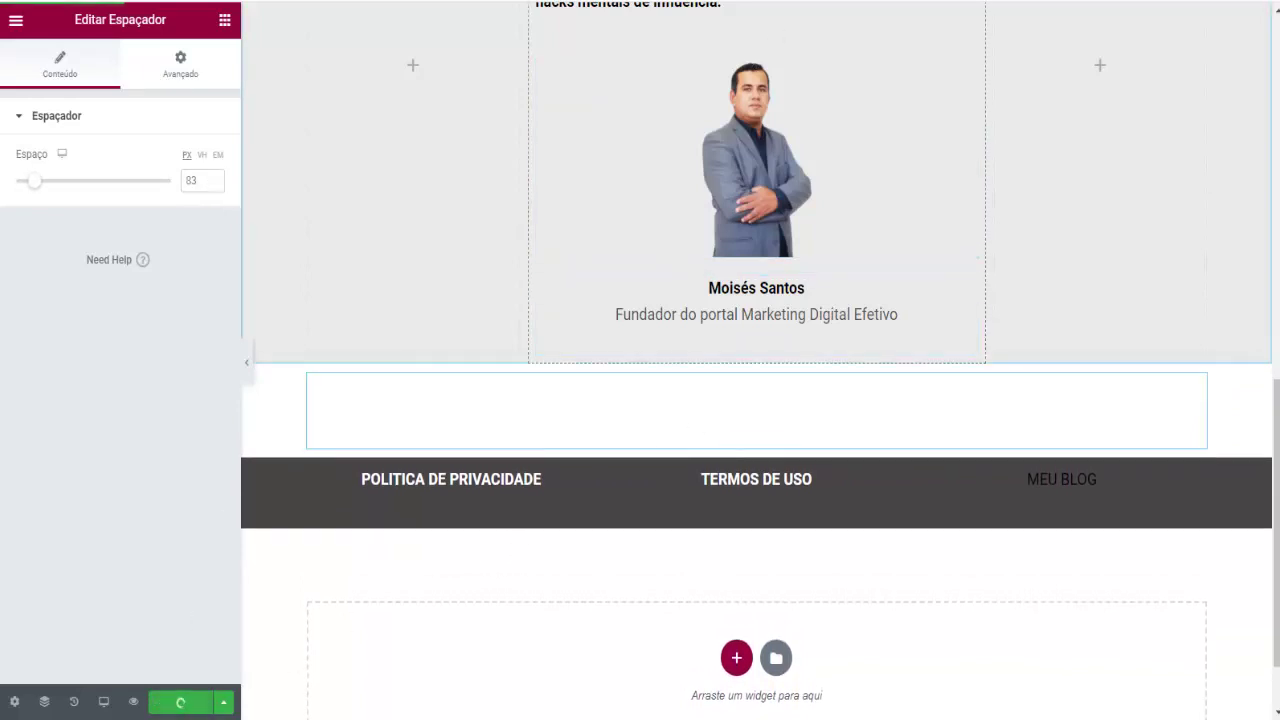
pyautogui.click(900, 0)
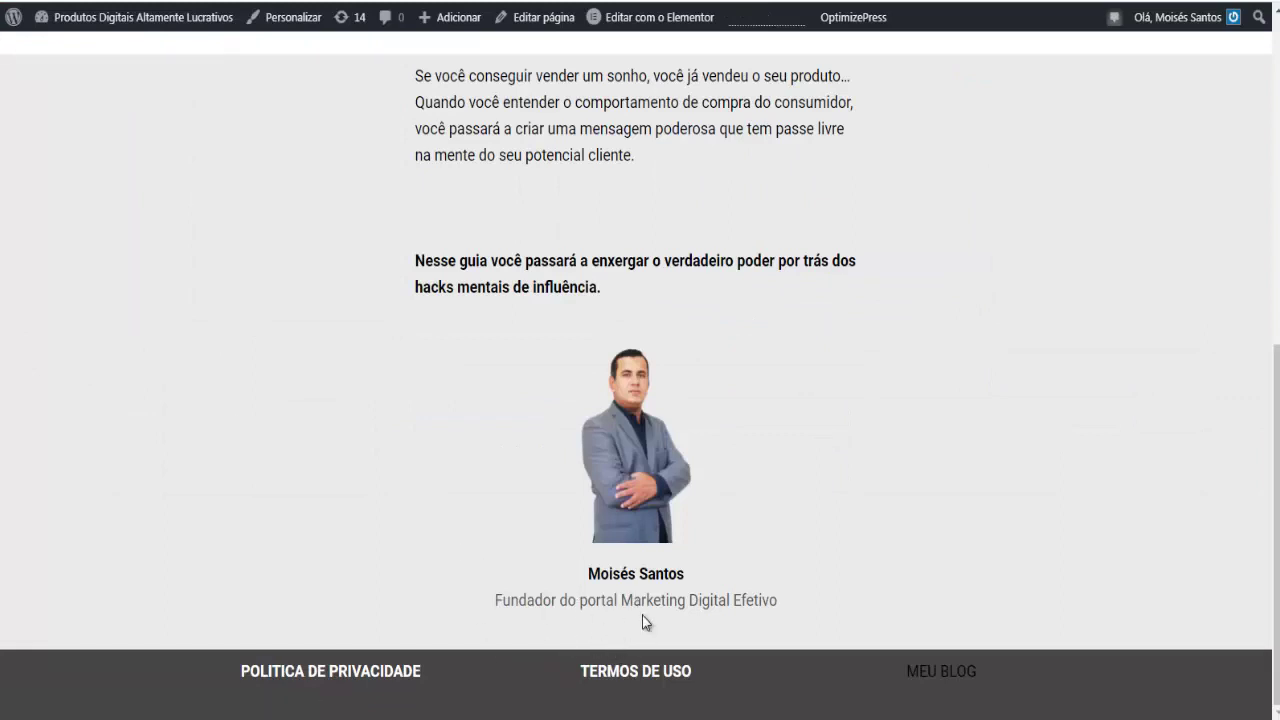
pyautogui.press('F5')
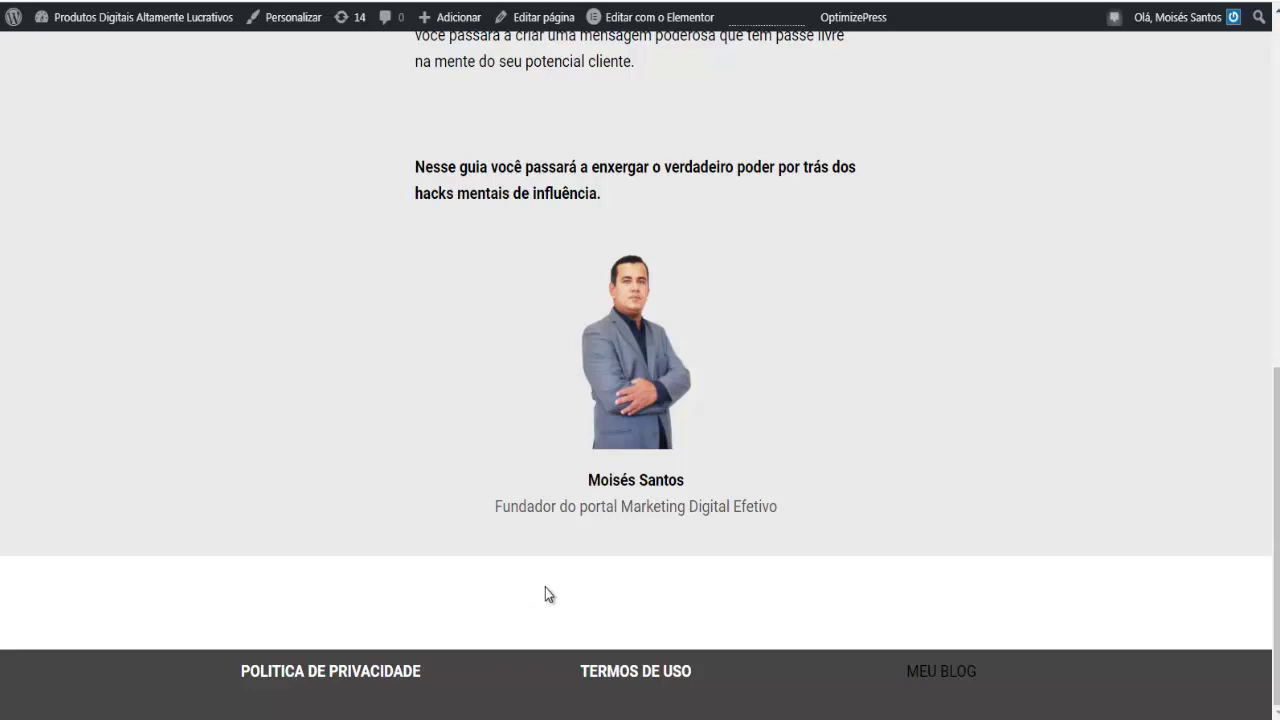
pyautogui.click(660, 17)
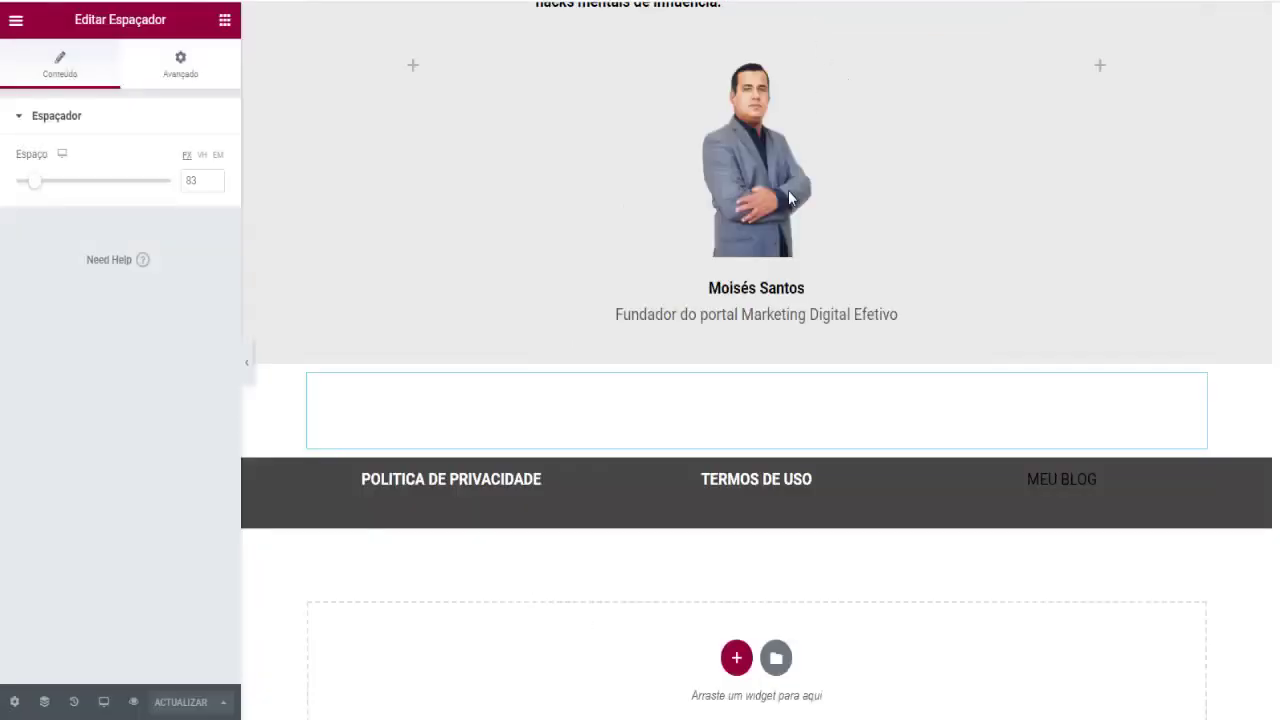
# Copy the background colour code #EAEAEA from the light grey section containing the founder's photo
pyautogui.scroll(3, 680, 420)
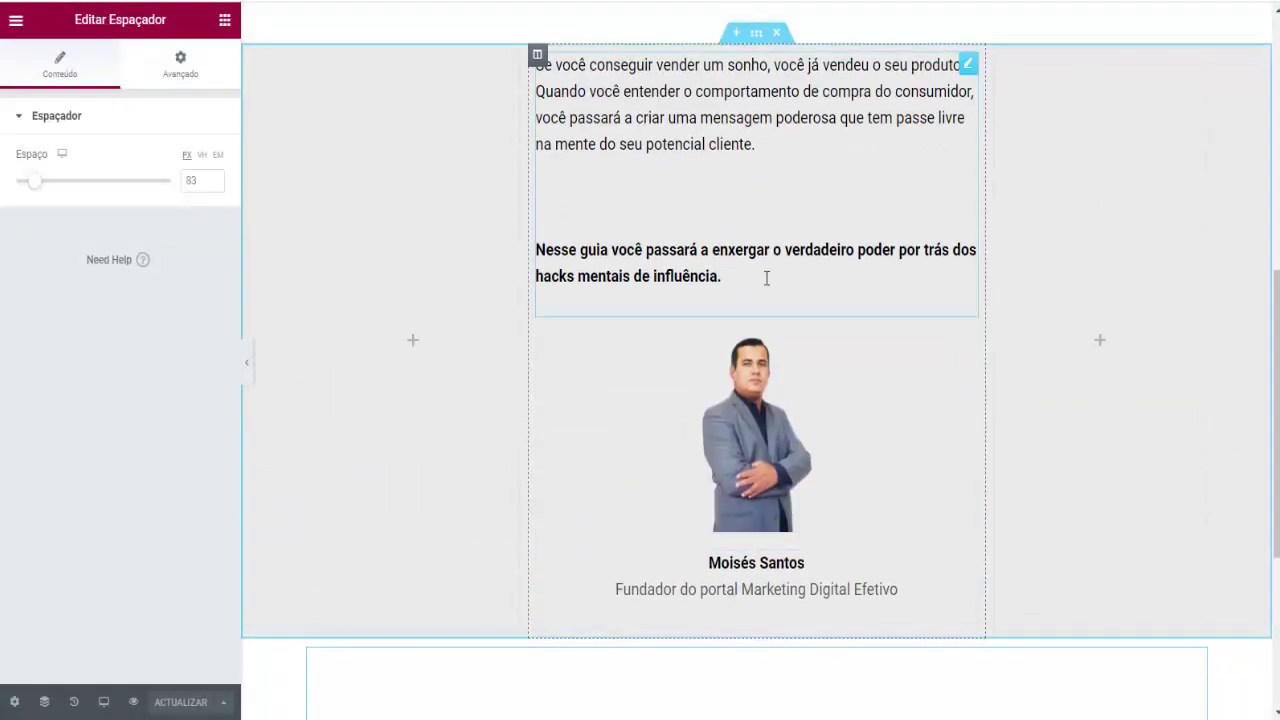
pyautogui.scroll(2, 766, 278)
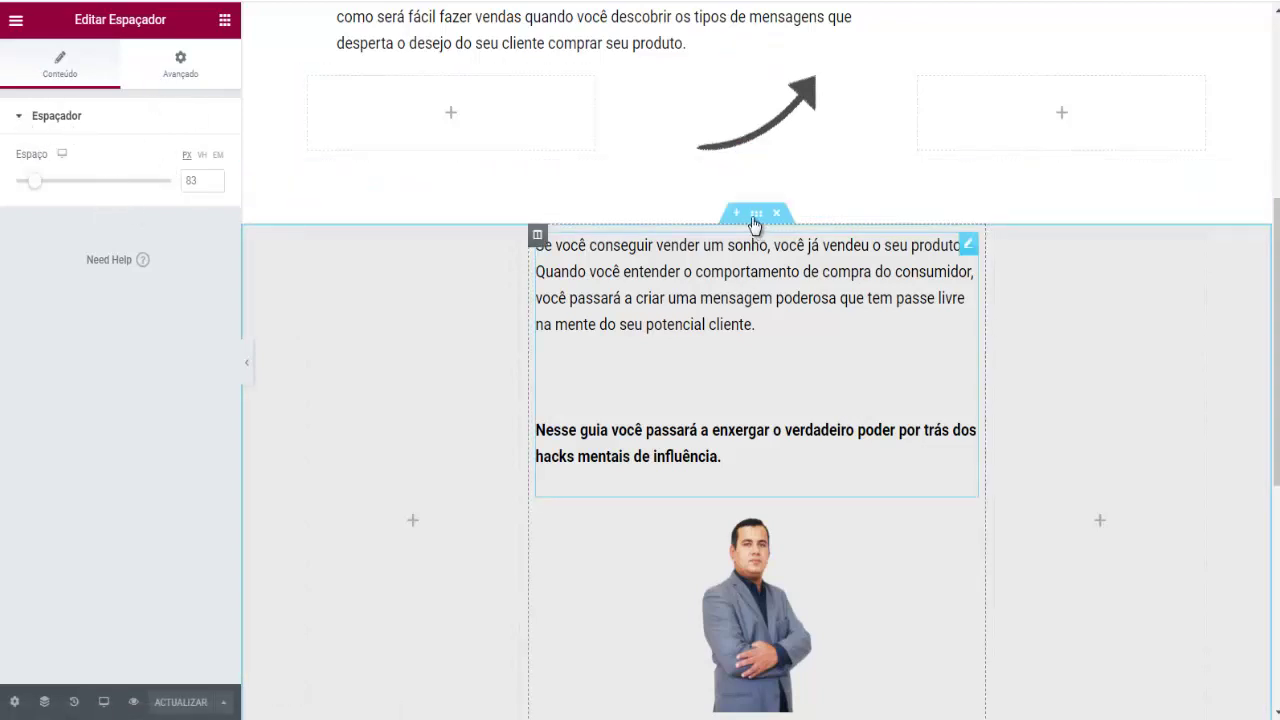
pyautogui.click(755, 220)
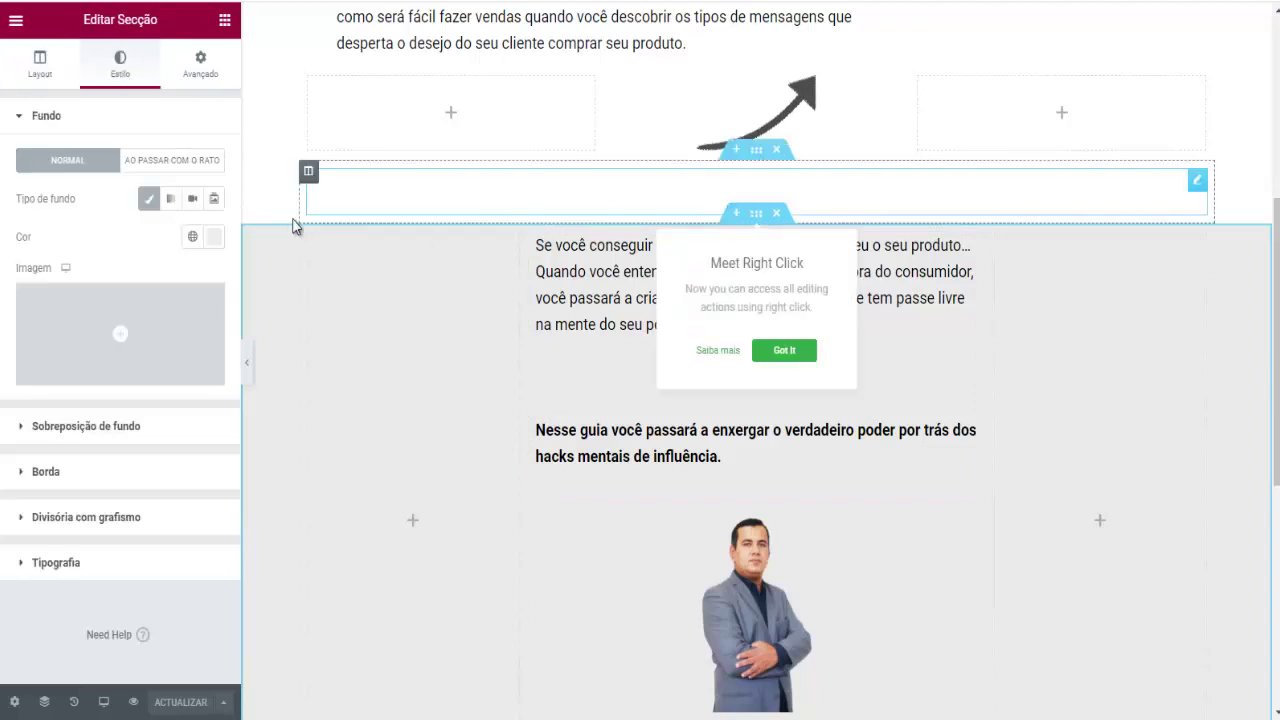
pyautogui.click(214, 236)
pyautogui.hotkey('ctrl', 'c')
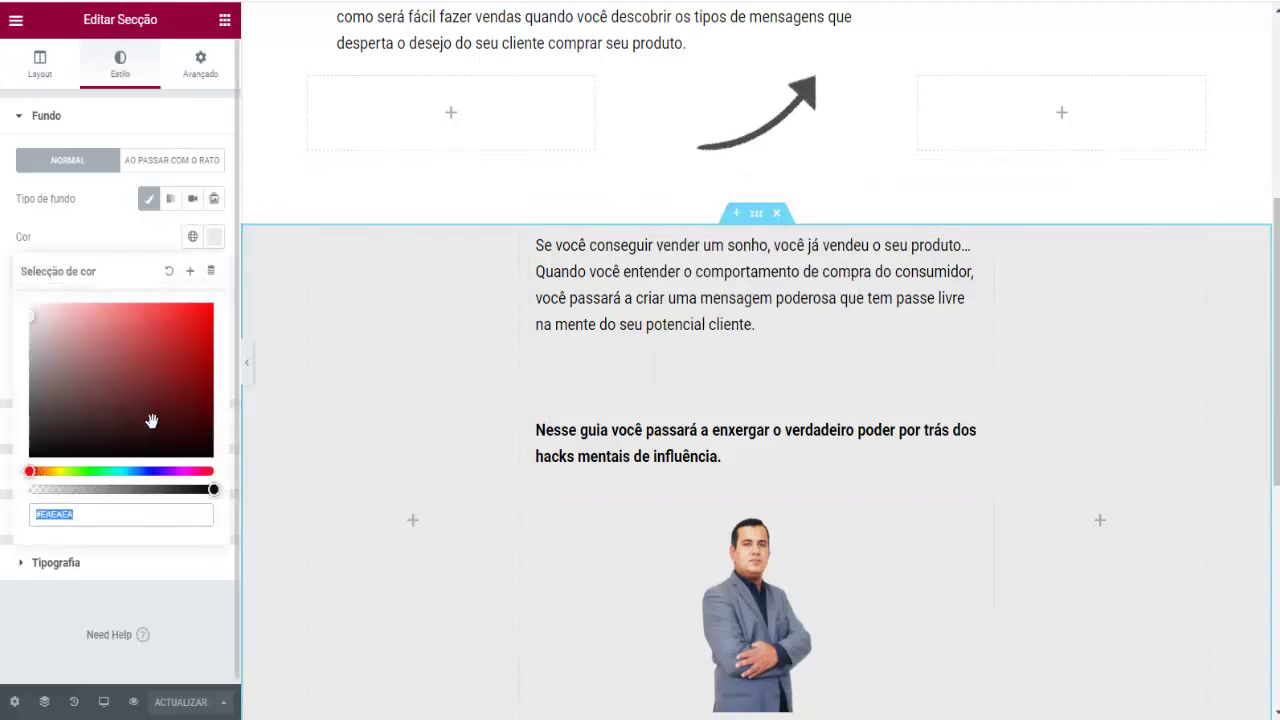
pyautogui.rightClick(64, 516)
pyautogui.click(122, 292)
# Give the spacer section above the dark footer a classic background in the copied colour #EAEAEA
pyautogui.scroll(-5, 739, 290)
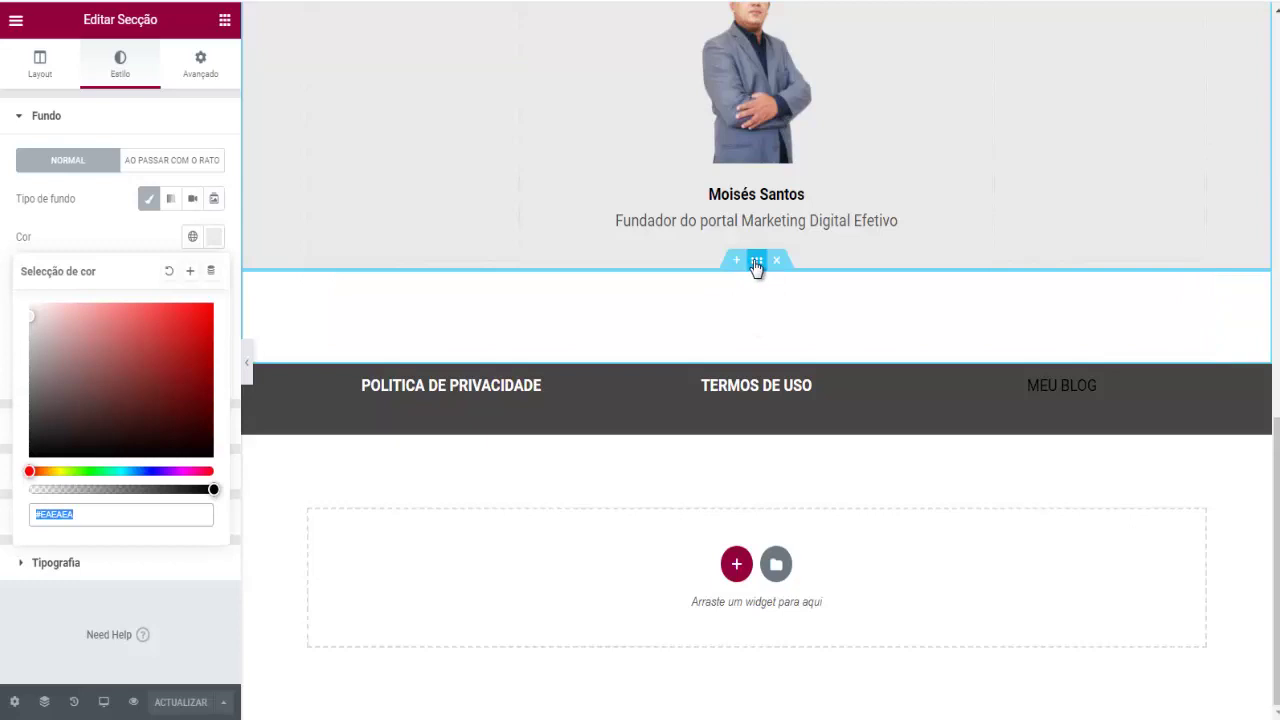
pyautogui.click(756, 262)
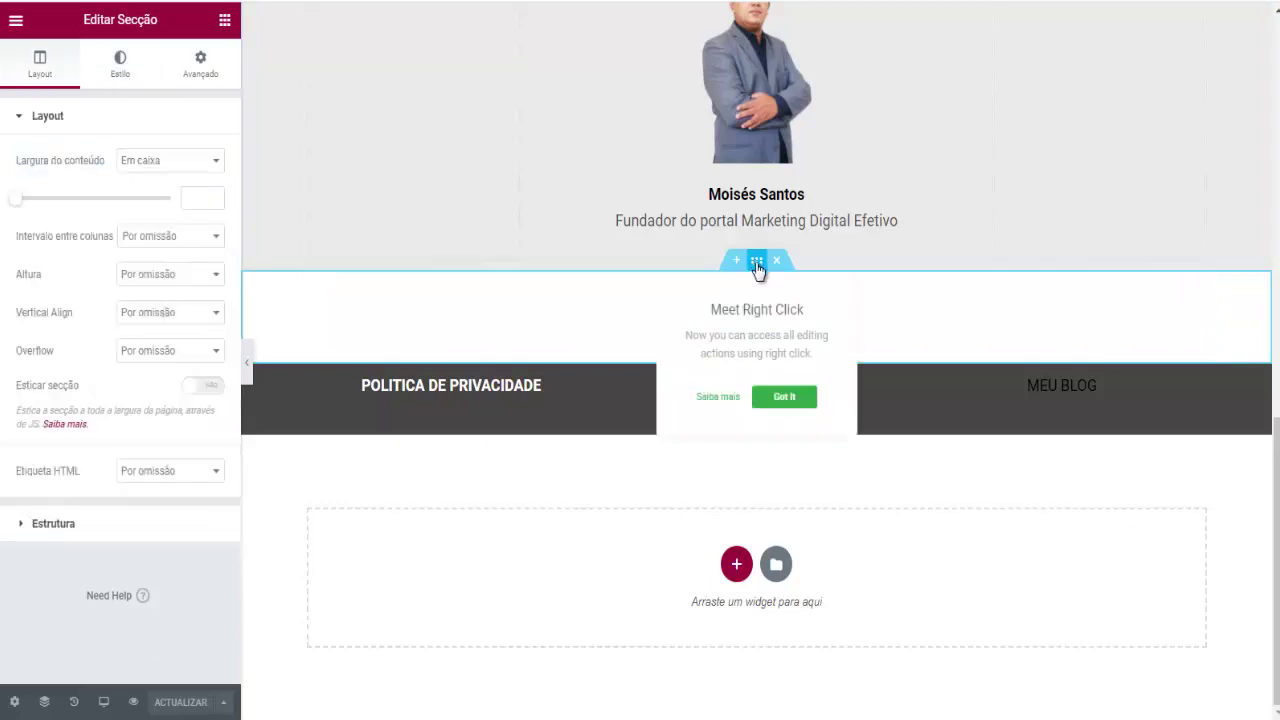
pyautogui.click(117, 64)
pyautogui.click(148, 199)
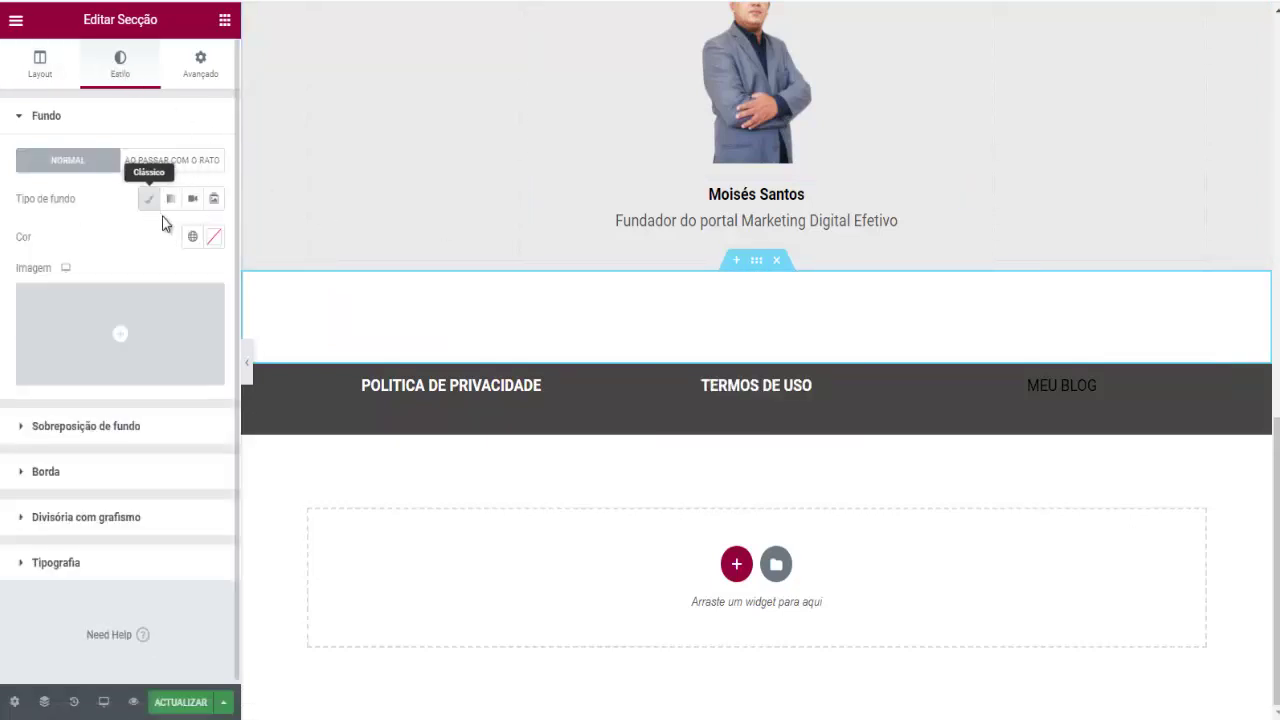
pyautogui.click(212, 240)
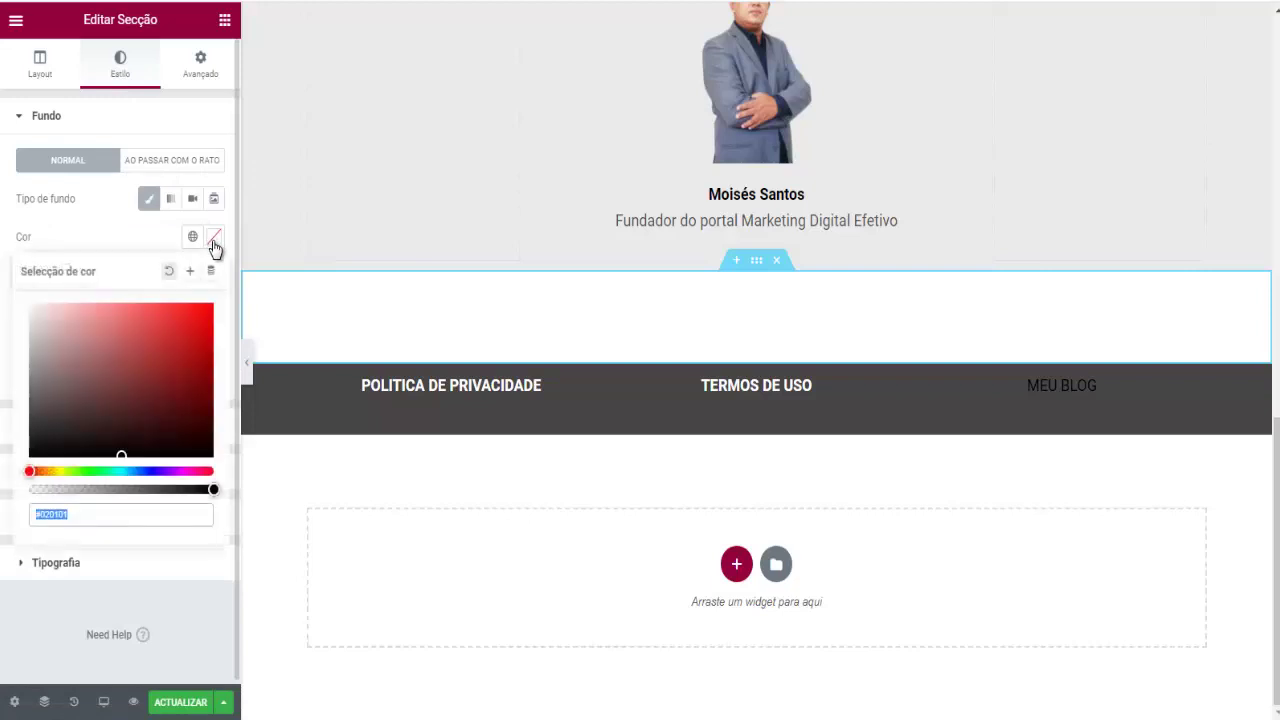
pyautogui.rightClick(68, 514)
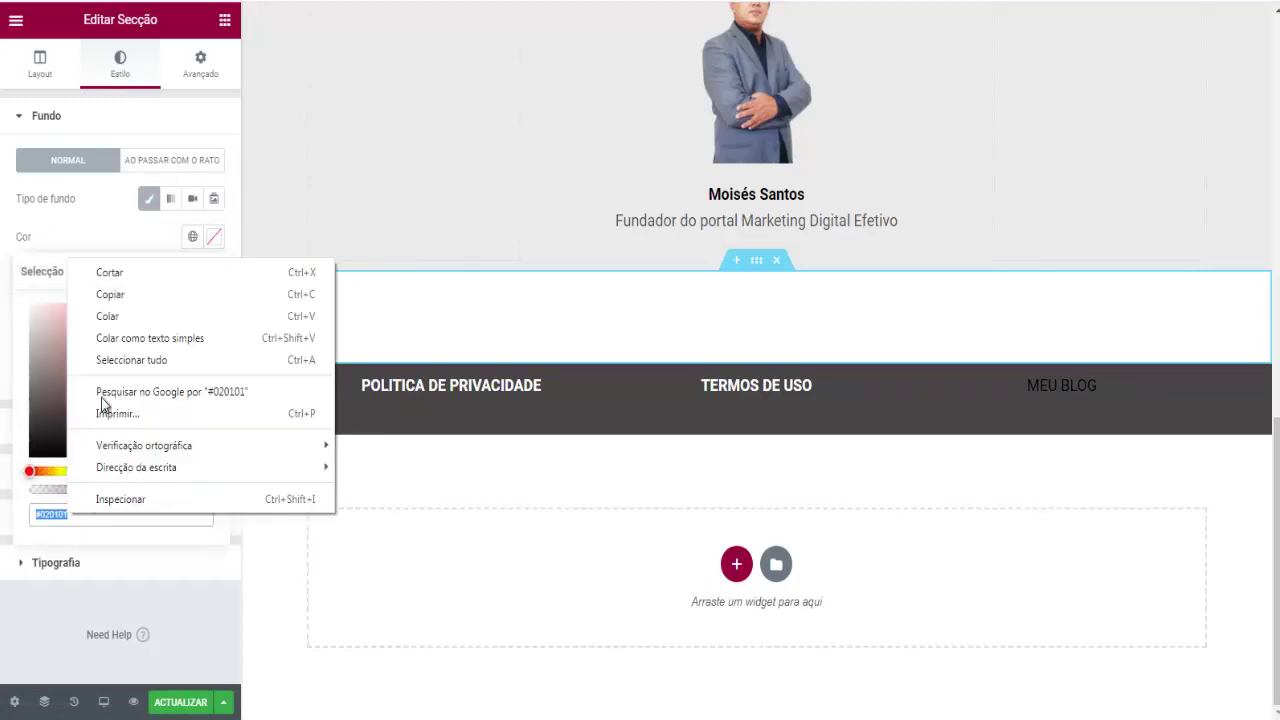
pyautogui.click(106, 314)
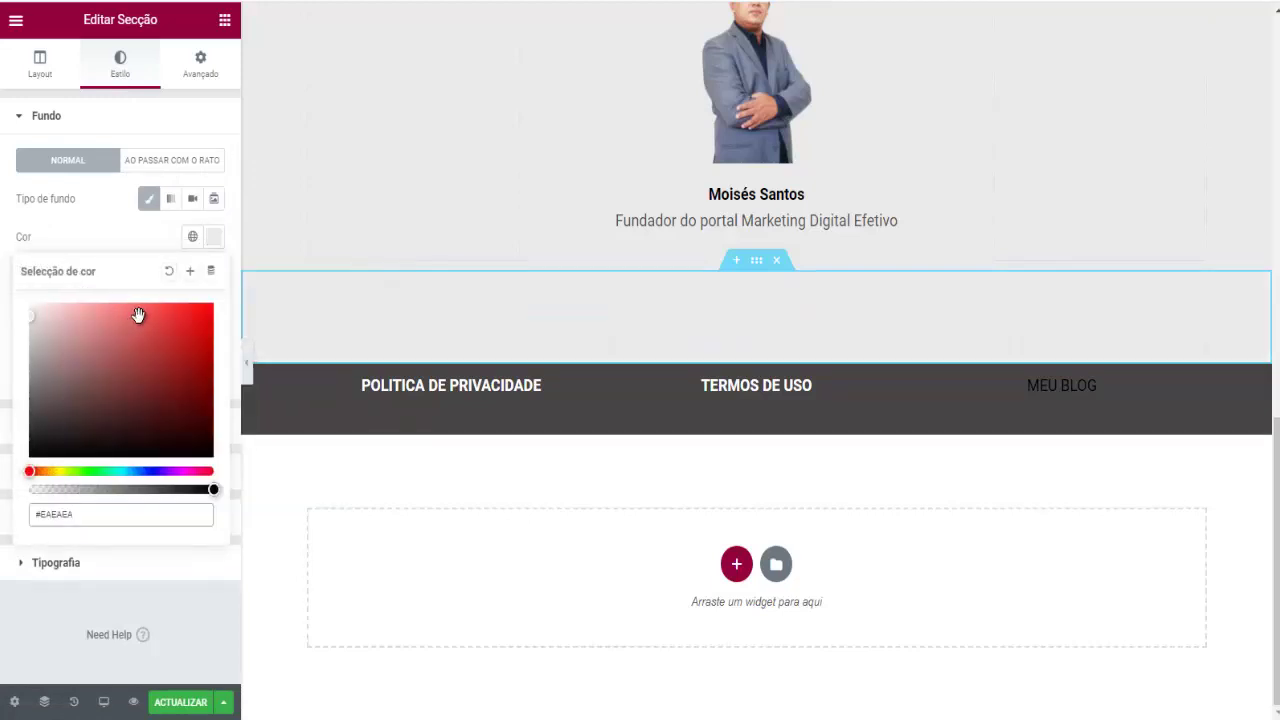
pyautogui.click(163, 244)
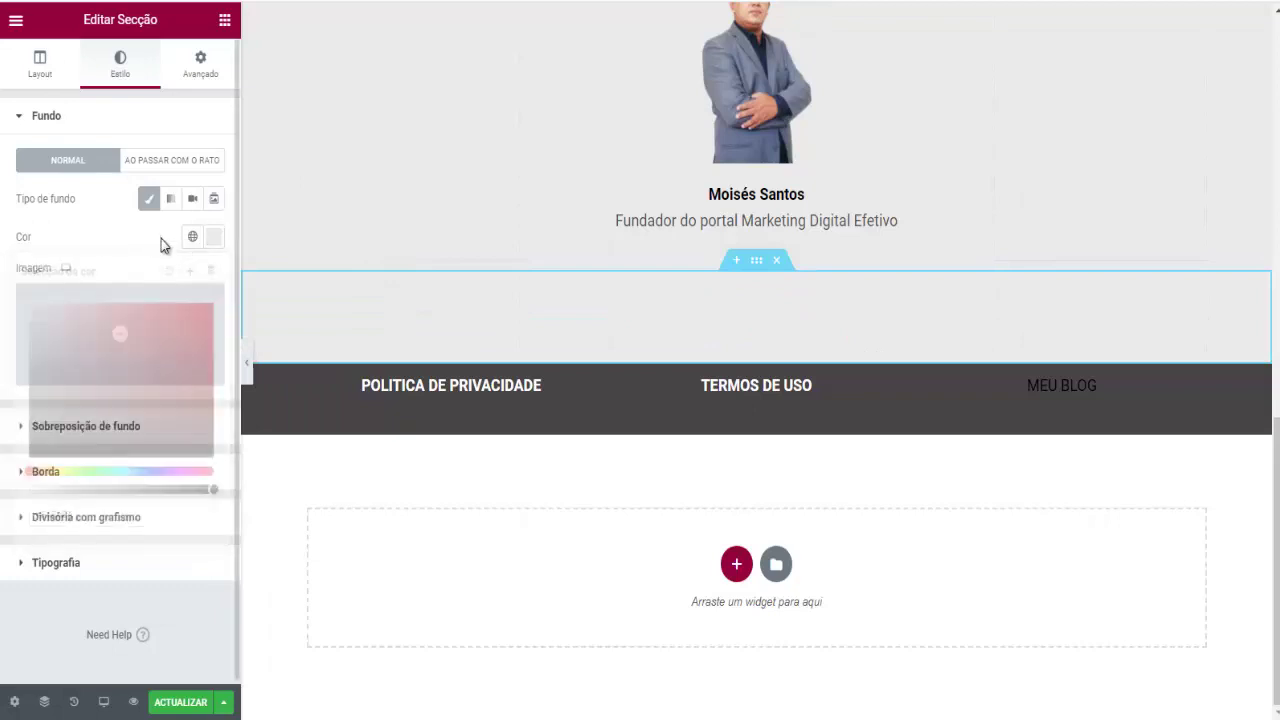
# Update the page and review its published version from the black header to the dark footer
pyautogui.click(176, 701)
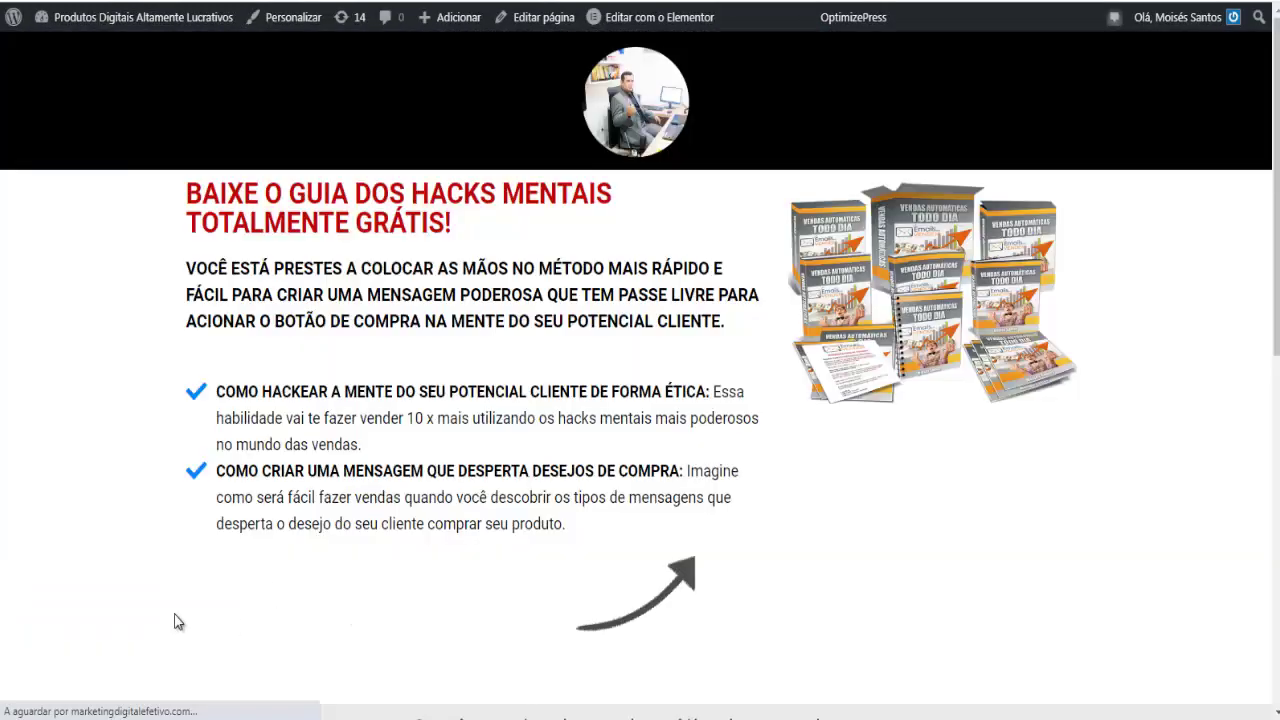
pyautogui.scroll(-2, 125, 589)
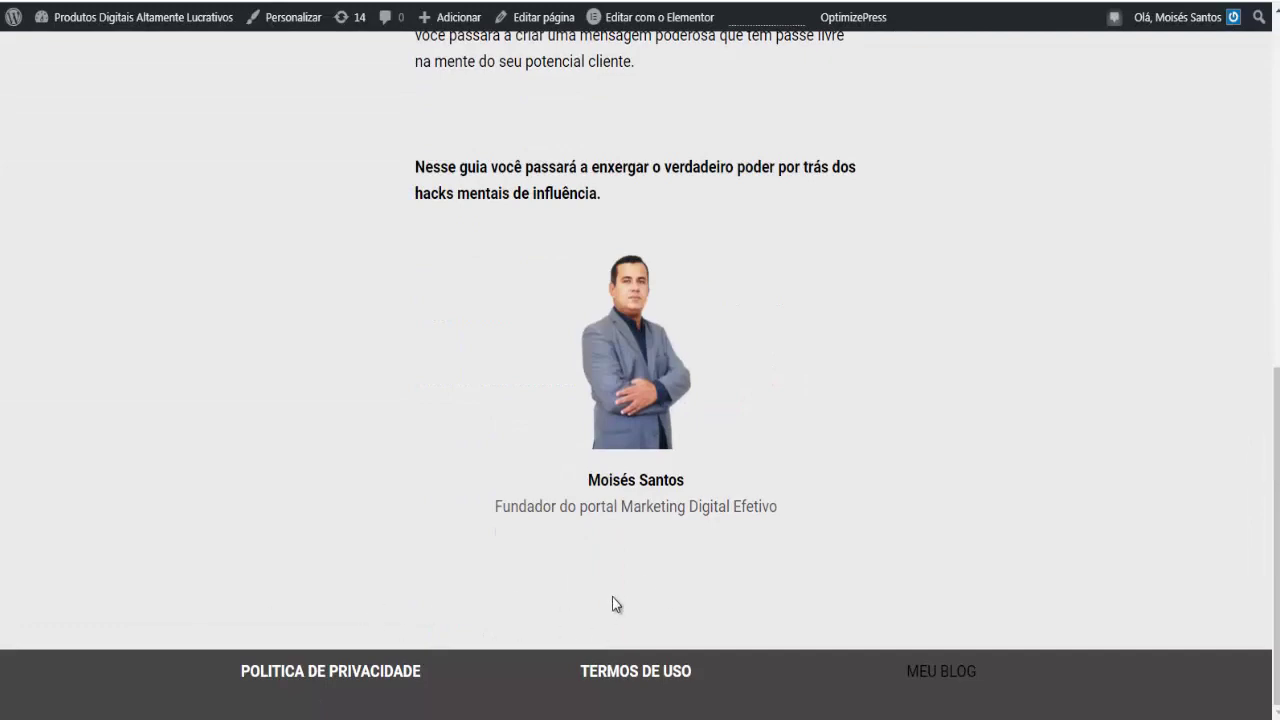
pyautogui.scroll(5, 489, 577)
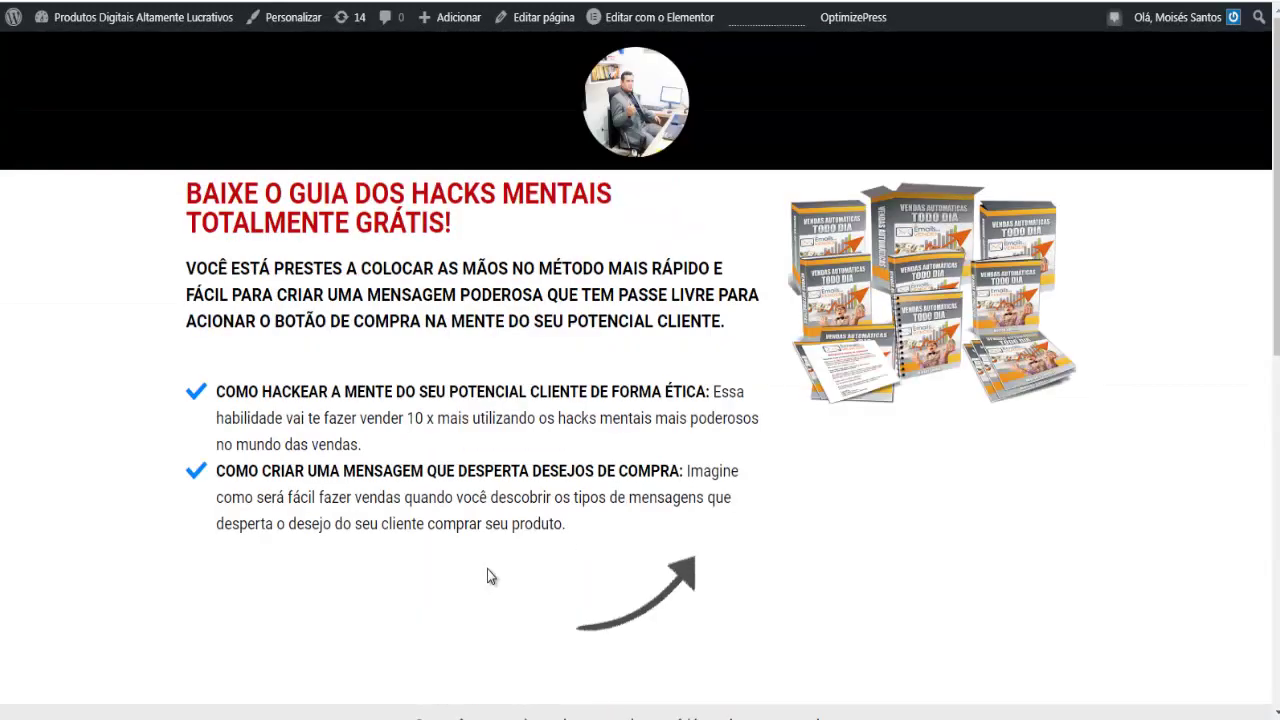
pyautogui.scroll(-1, 482, 575)
pyautogui.scroll(-4, 481, 580)
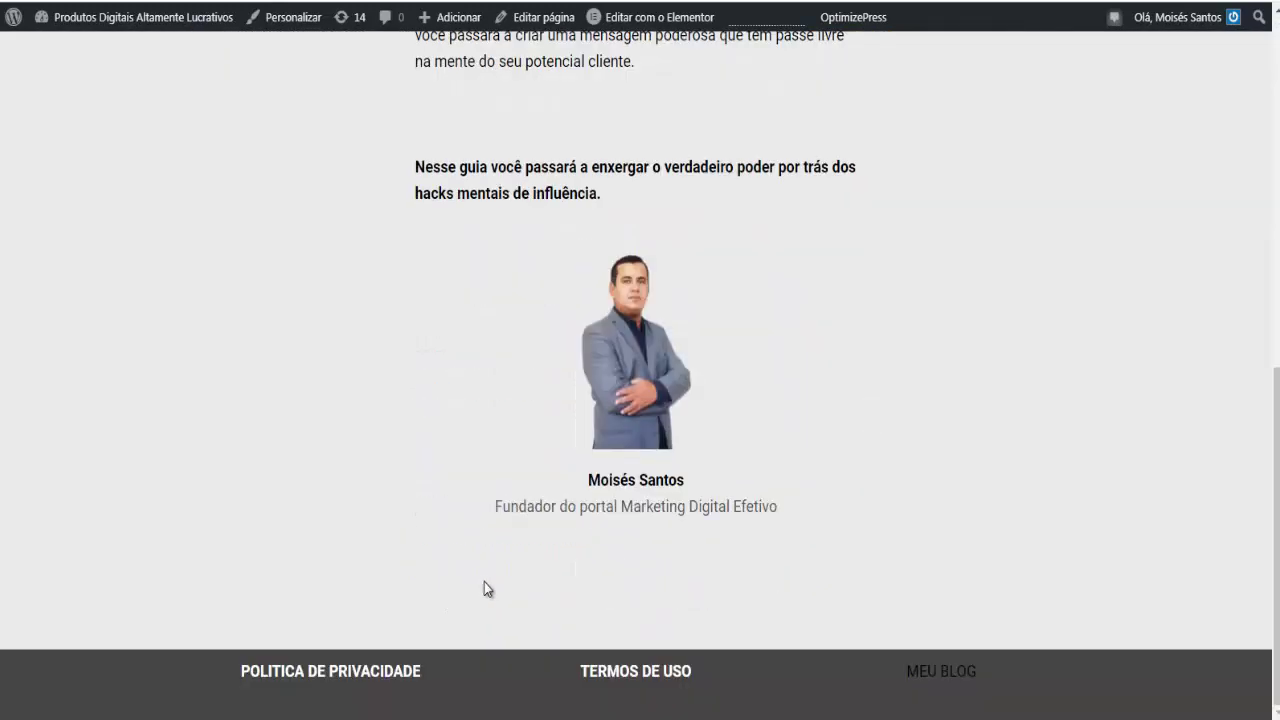
pyautogui.scroll(4, 521, 595)
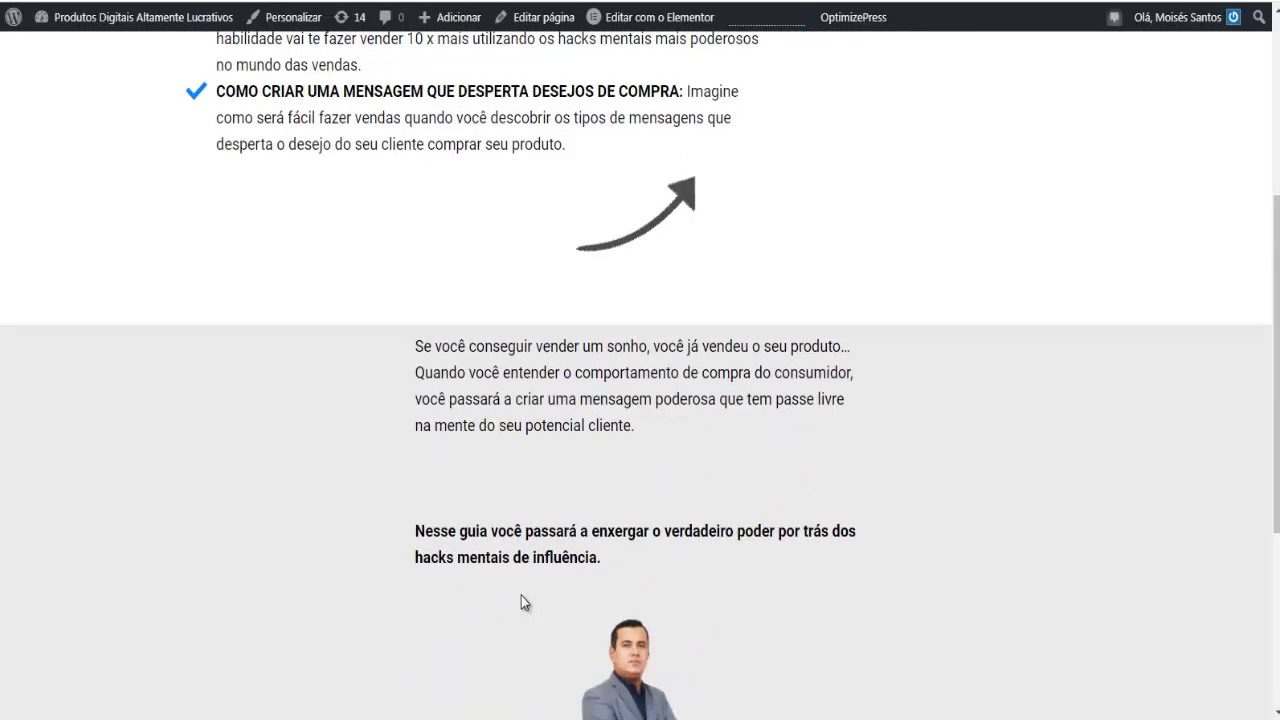
pyautogui.scroll(4, 521, 595)
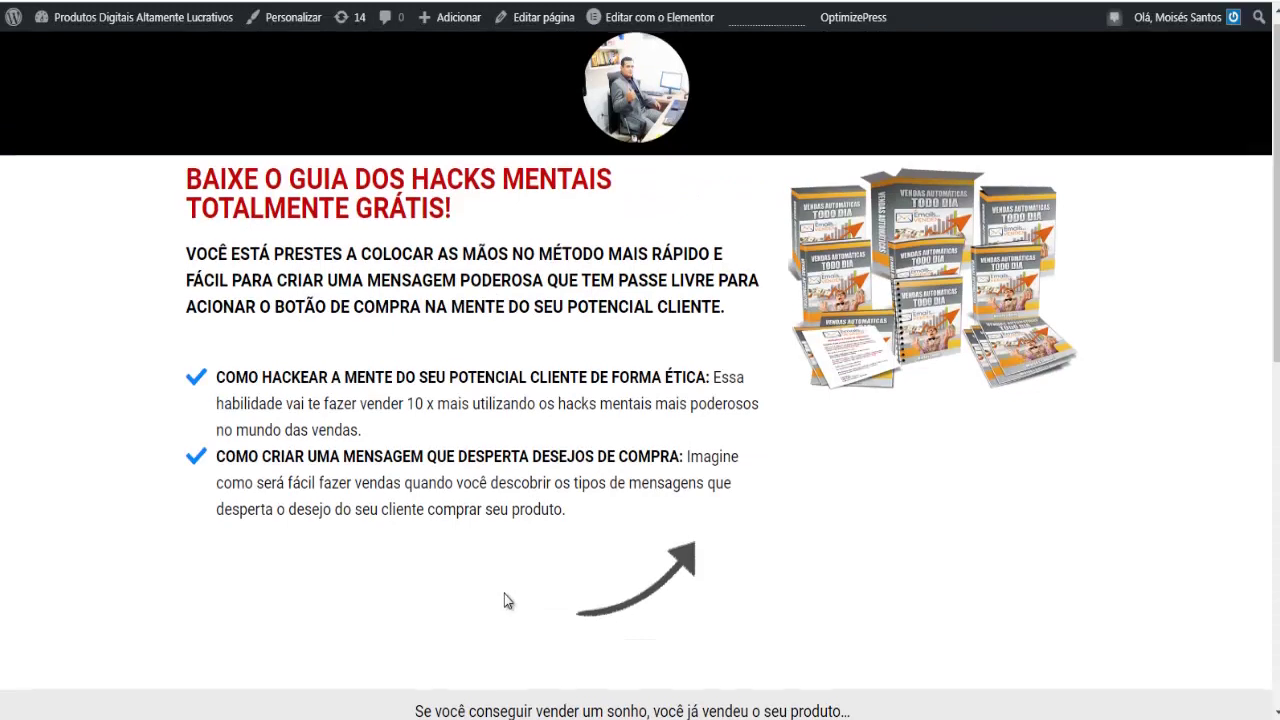
pyautogui.scroll(1, 504, 593)
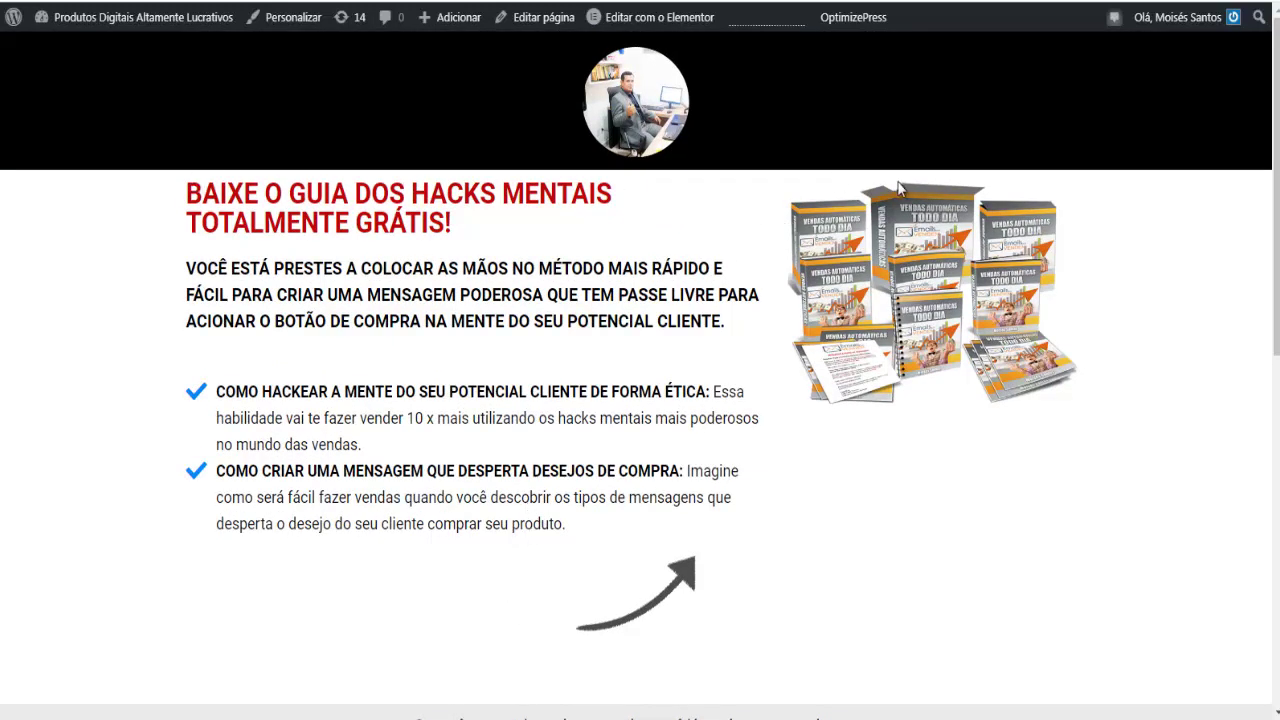
# Compare the top of the reference landing page with the top of the new published page
pyautogui.click(1040, 2)
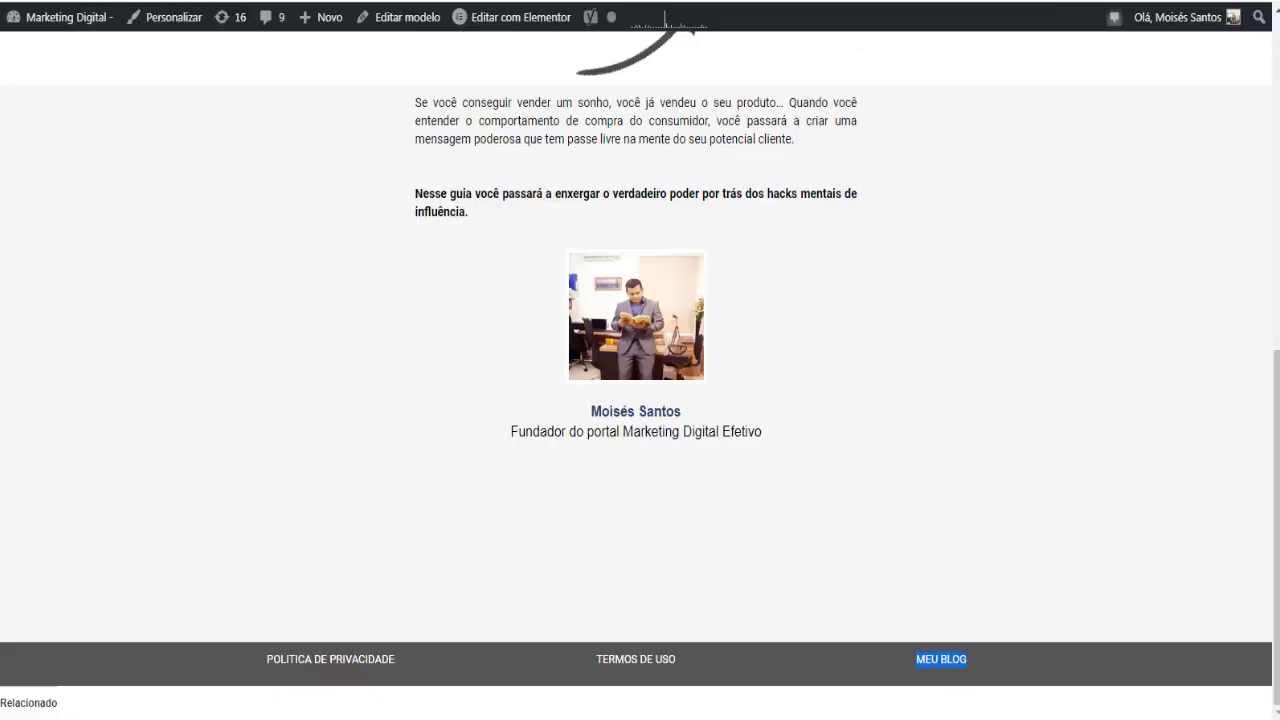
pyautogui.scroll(15, 890, 235)
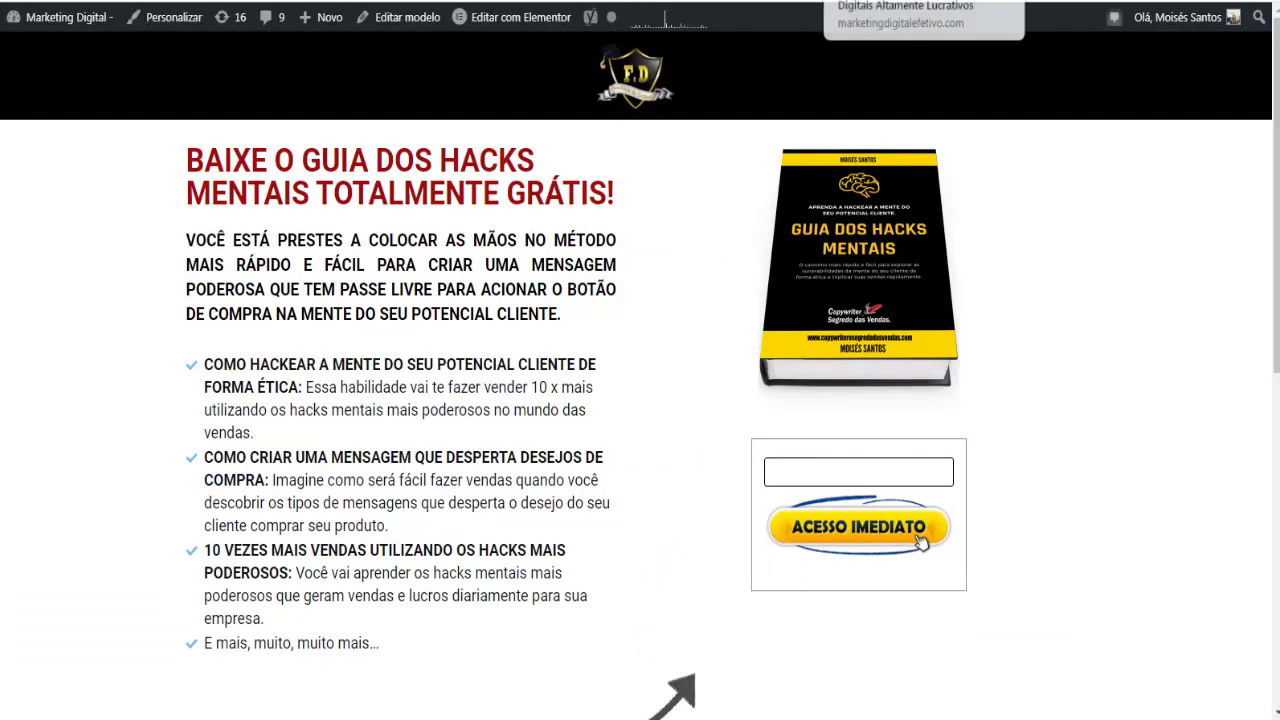
pyautogui.click(860, 3)
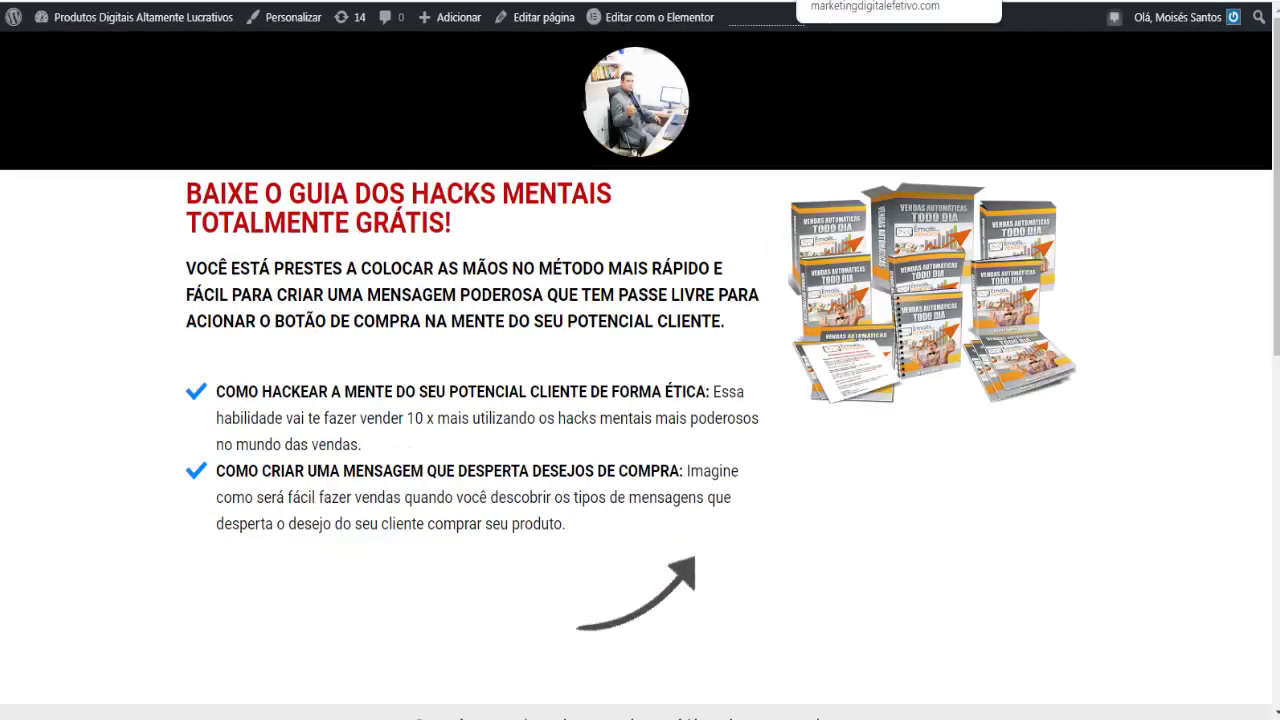
# In the Elementor editor, insert a single-column section between the black header and the red headline, and update the page
pyautogui.click(900, 3)
pyautogui.scroll(3, 680, 249)
pyautogui.scroll(6, 703, 241)
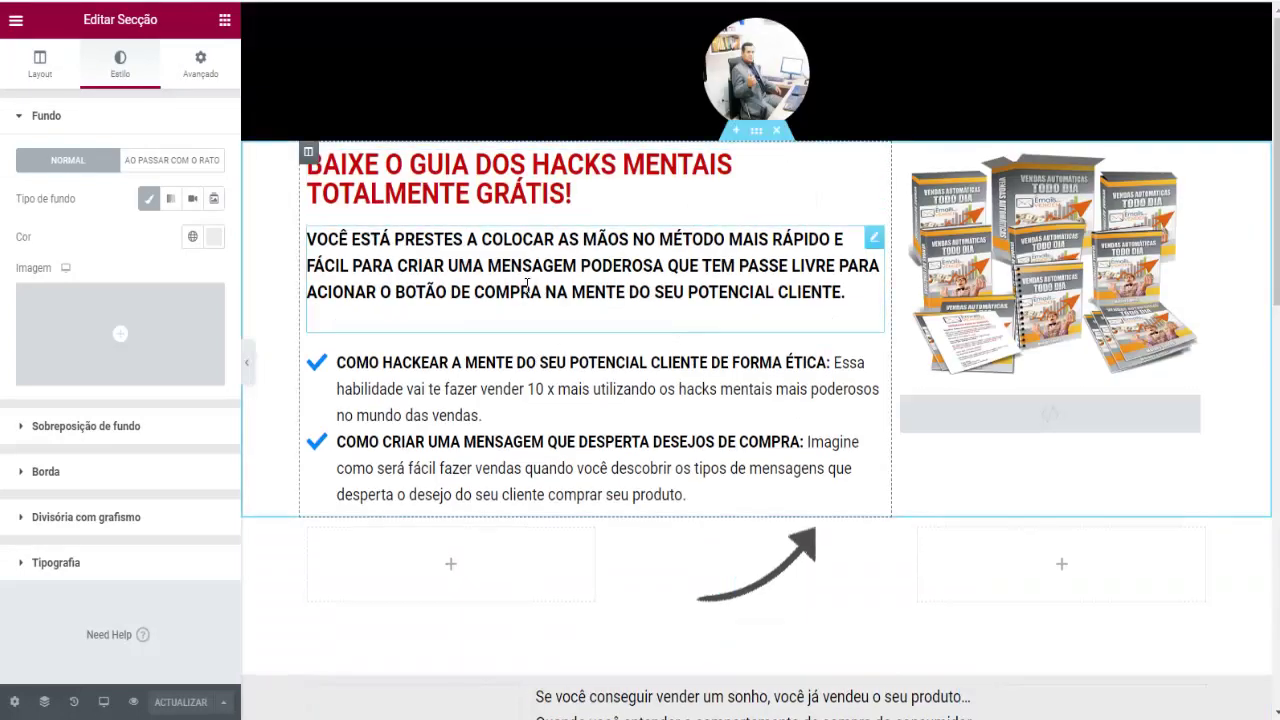
pyautogui.click(735, 131)
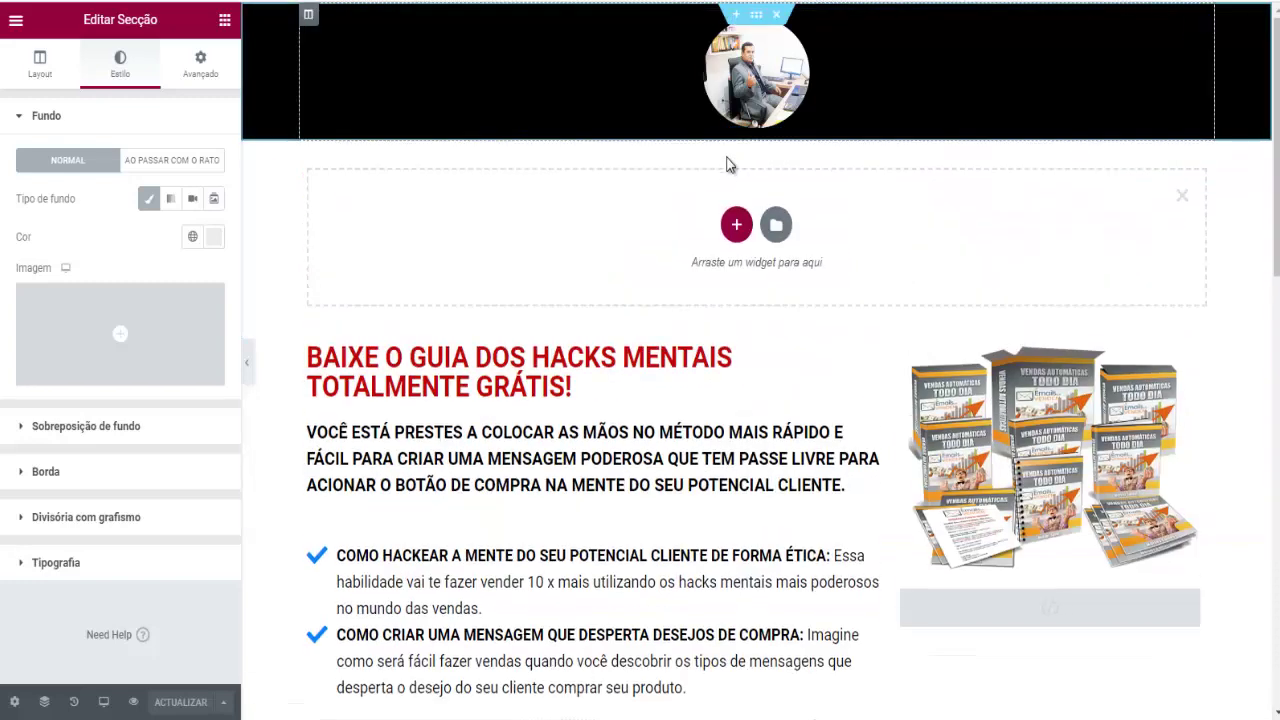
pyautogui.click(736, 226)
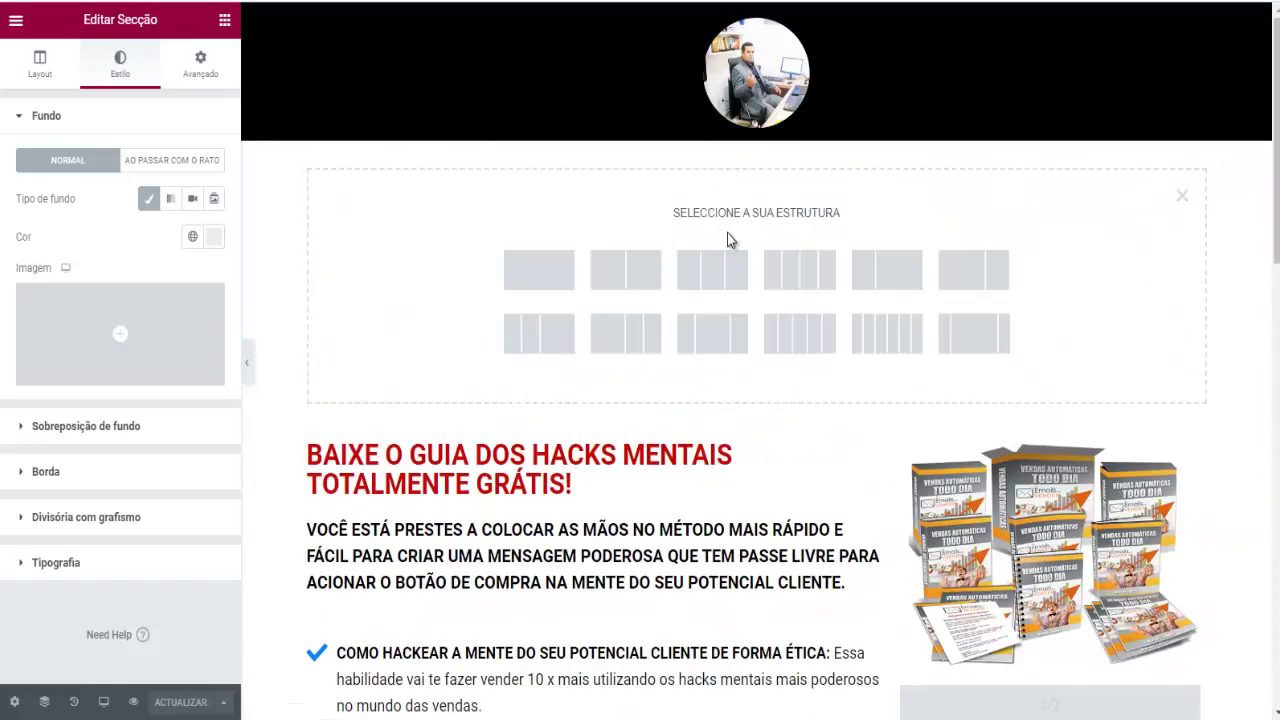
pyautogui.click(539, 270)
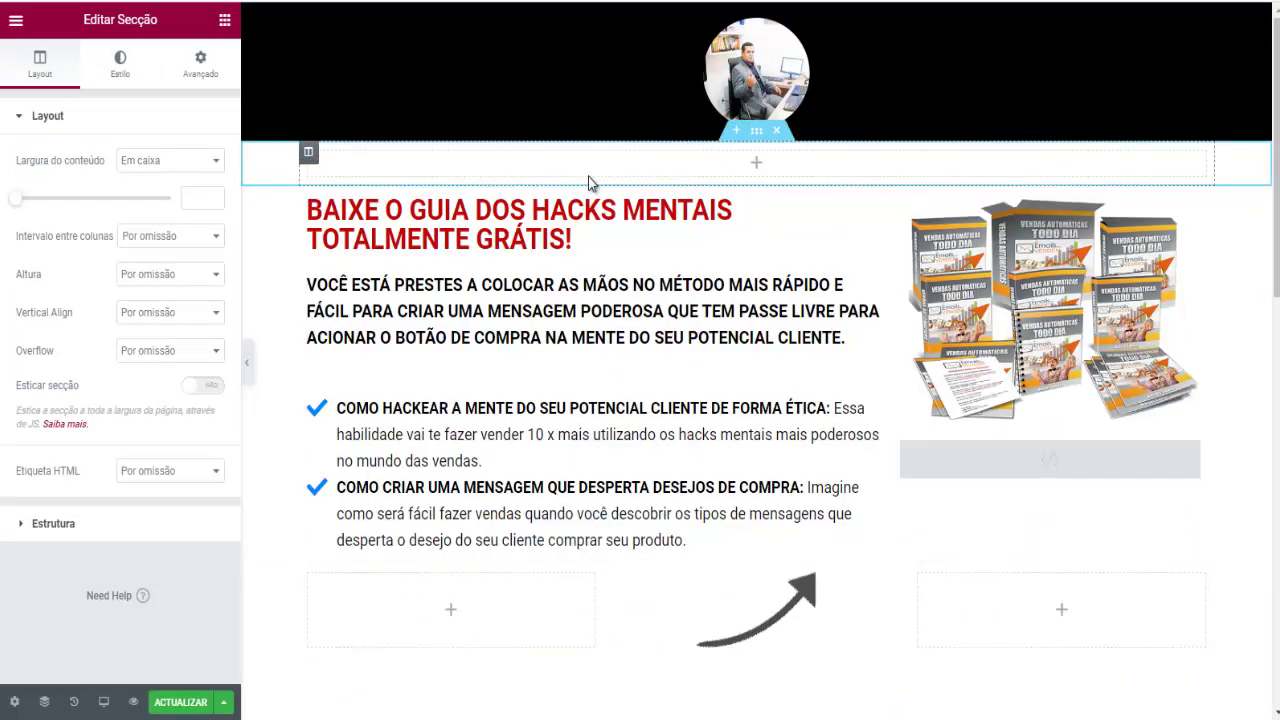
pyautogui.click(168, 704)
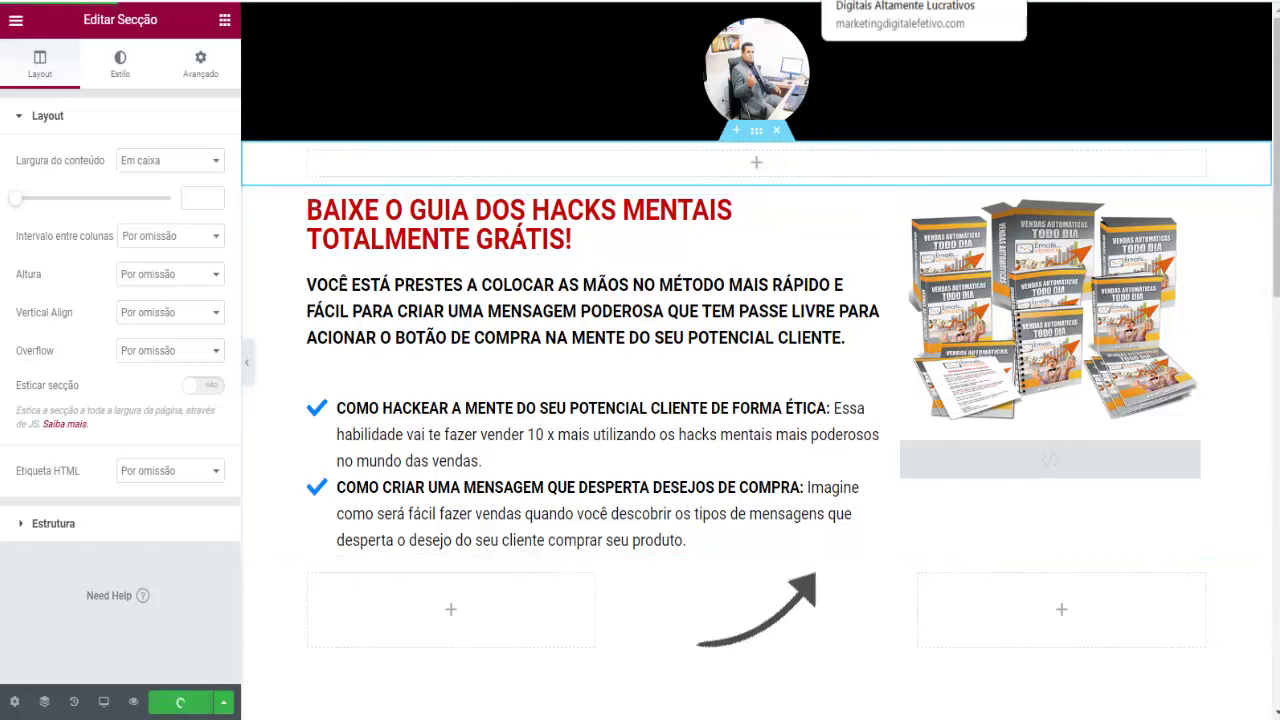
pyautogui.click(830, 2)
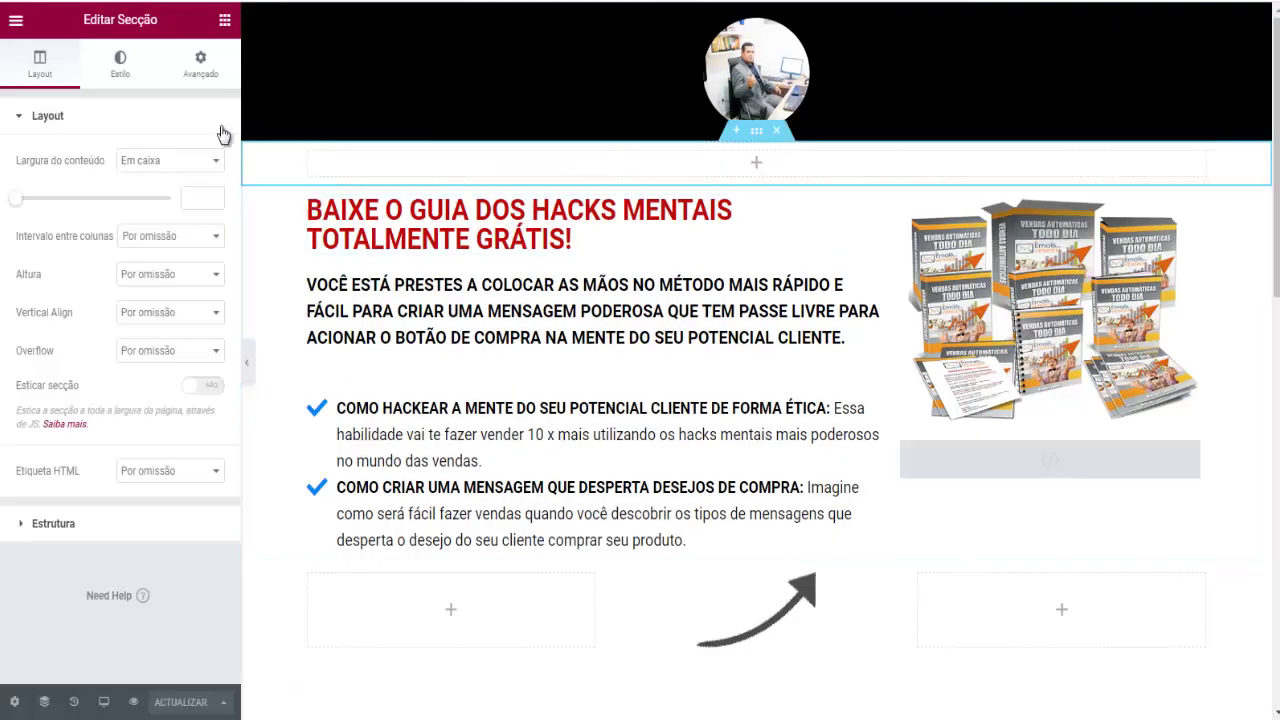
# Place a Spacer widget in the empty section below the black header and update the page
pyautogui.click(223, 22)
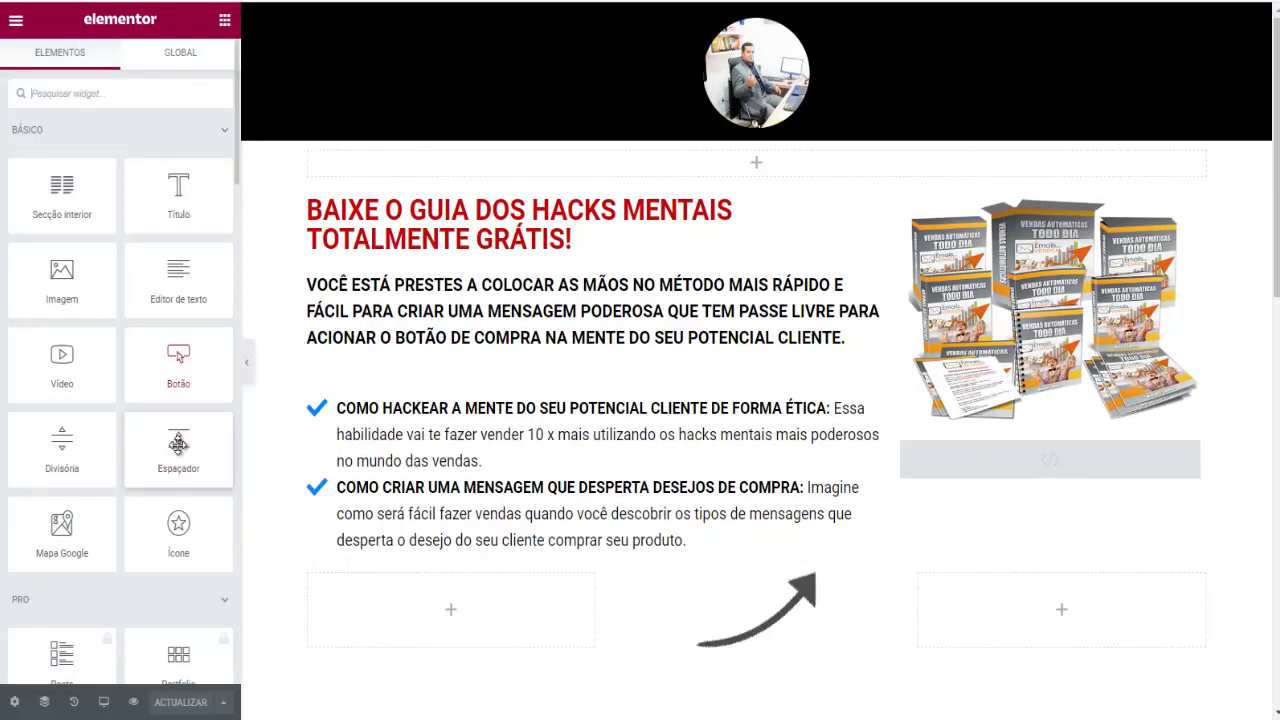
pyautogui.moveTo(178, 445); pyautogui.dragTo(677, 171)
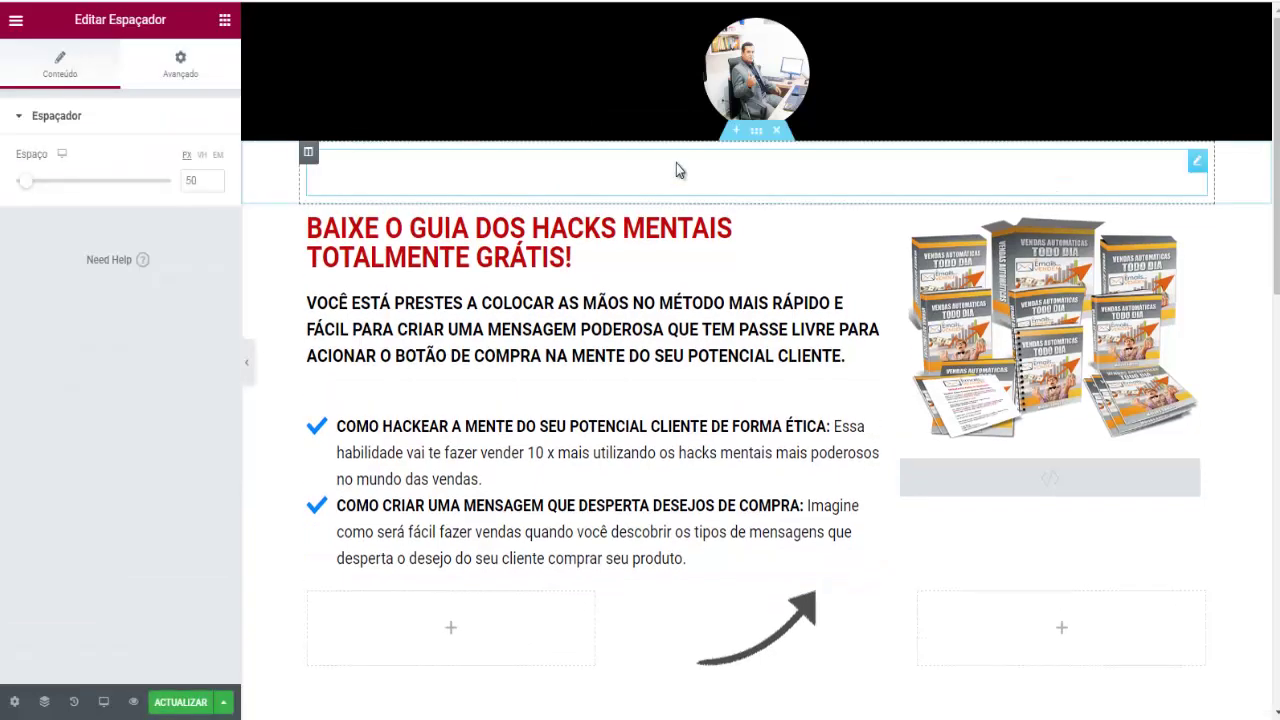
pyautogui.click(190, 702)
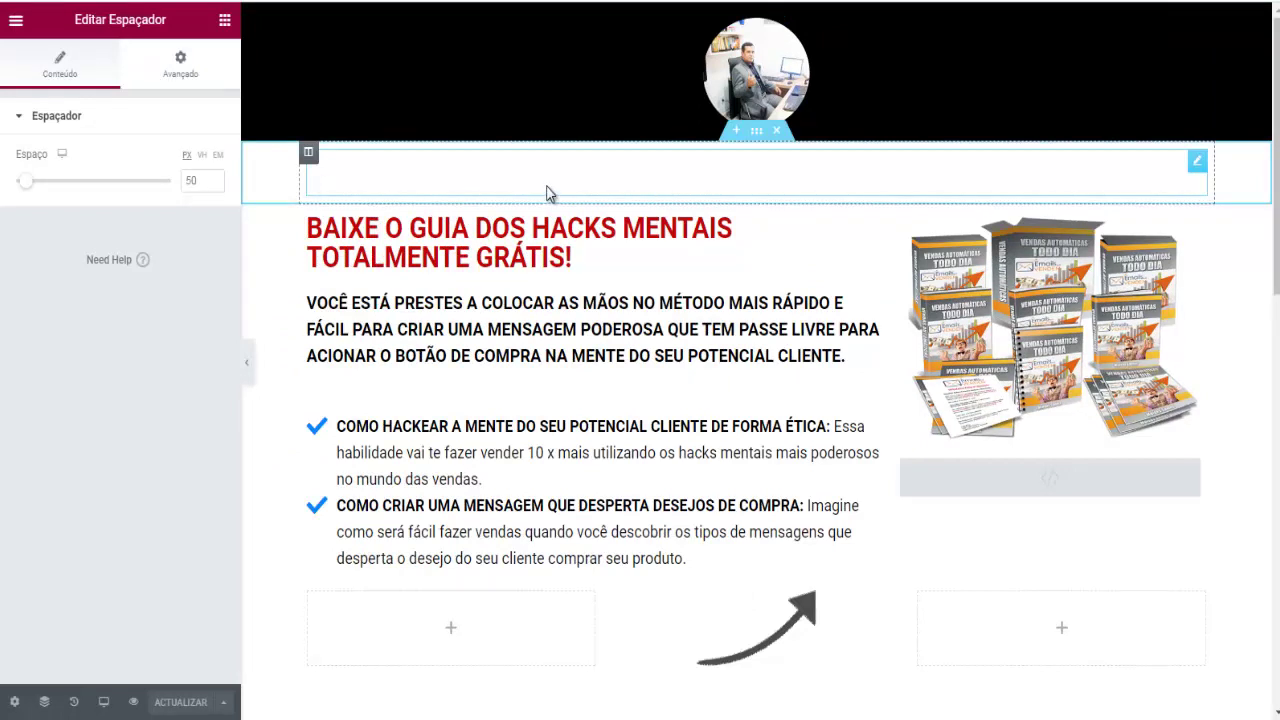
# Set the space of the spacer below the header to 20 px and update the page
pyautogui.click(215, 185)
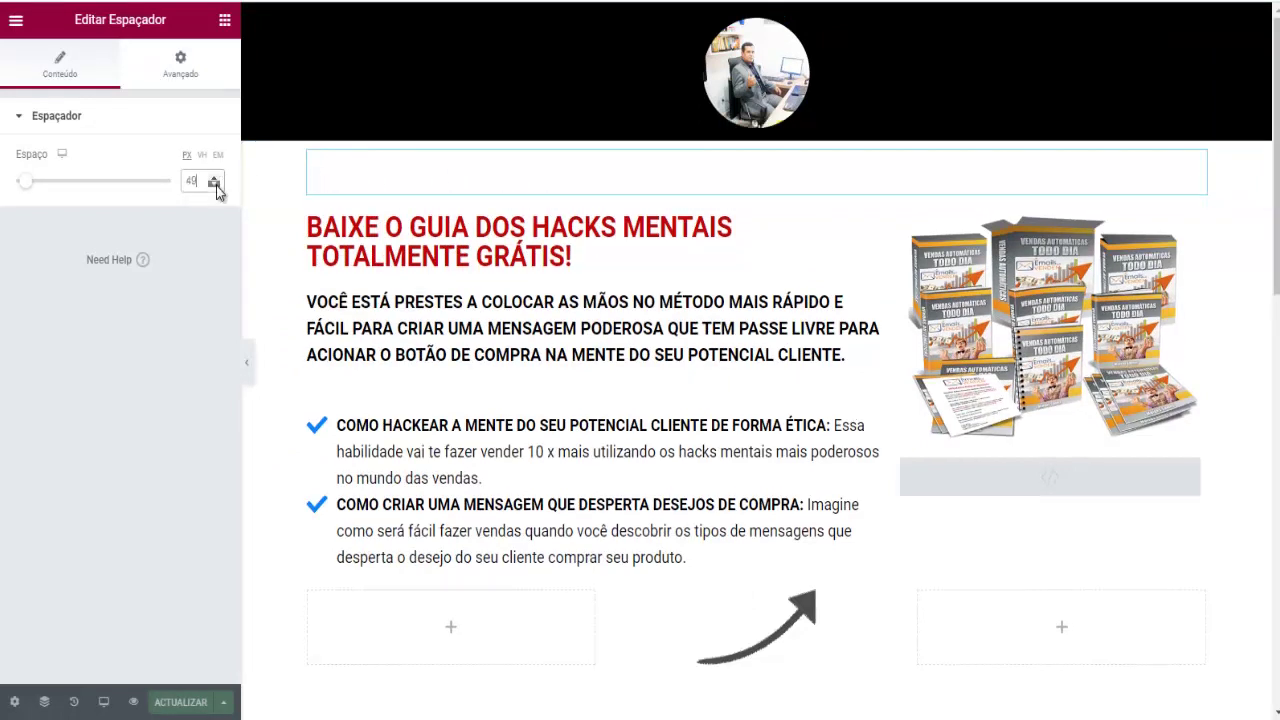
pyautogui.moveTo(215, 185); pyautogui.dragTo(213, 184)
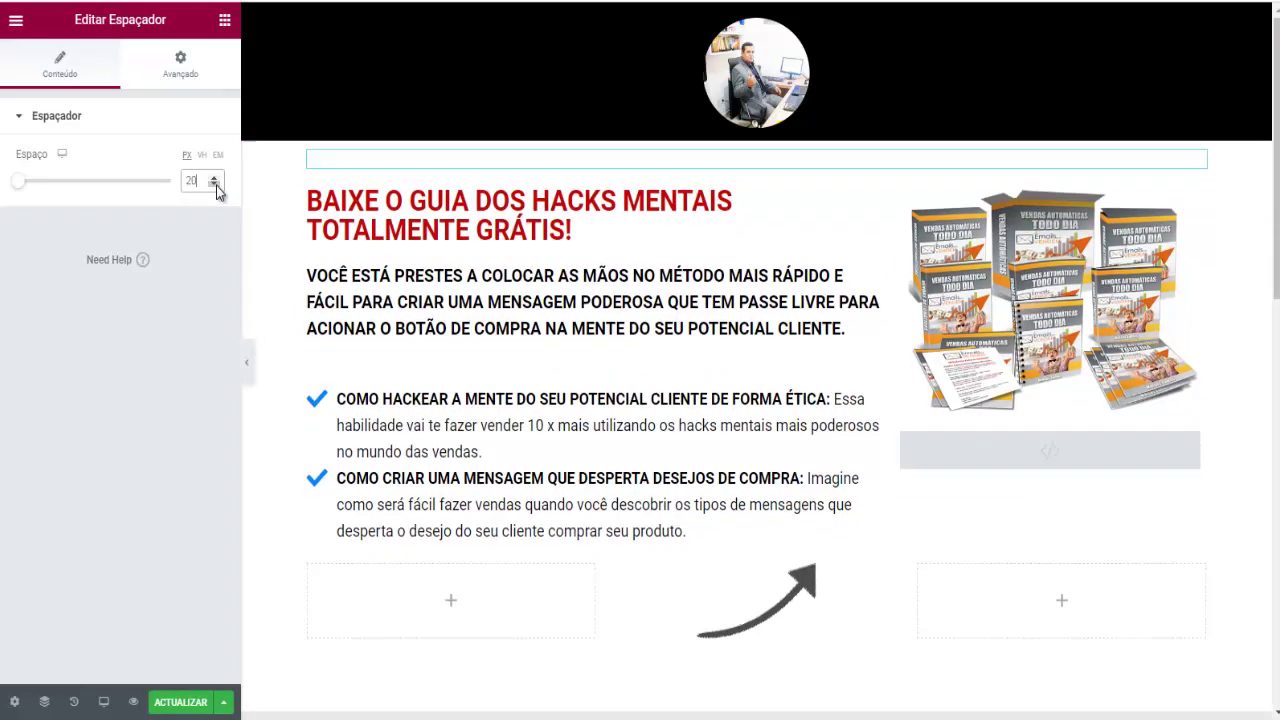
pyautogui.click(180, 700)
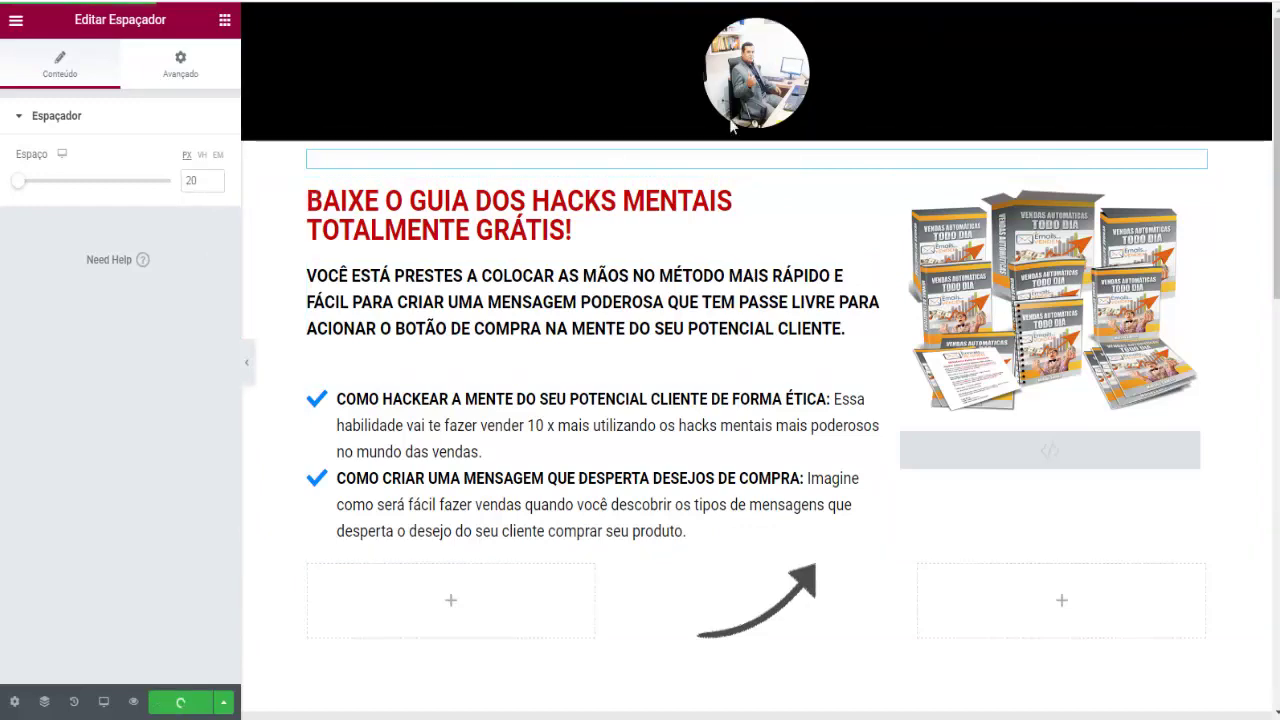
# Reload the published page and check the spacing below the header and the layout down to the footer
pyautogui.hotkey('ctrl', 'Tab')
pyautogui.press('F5')
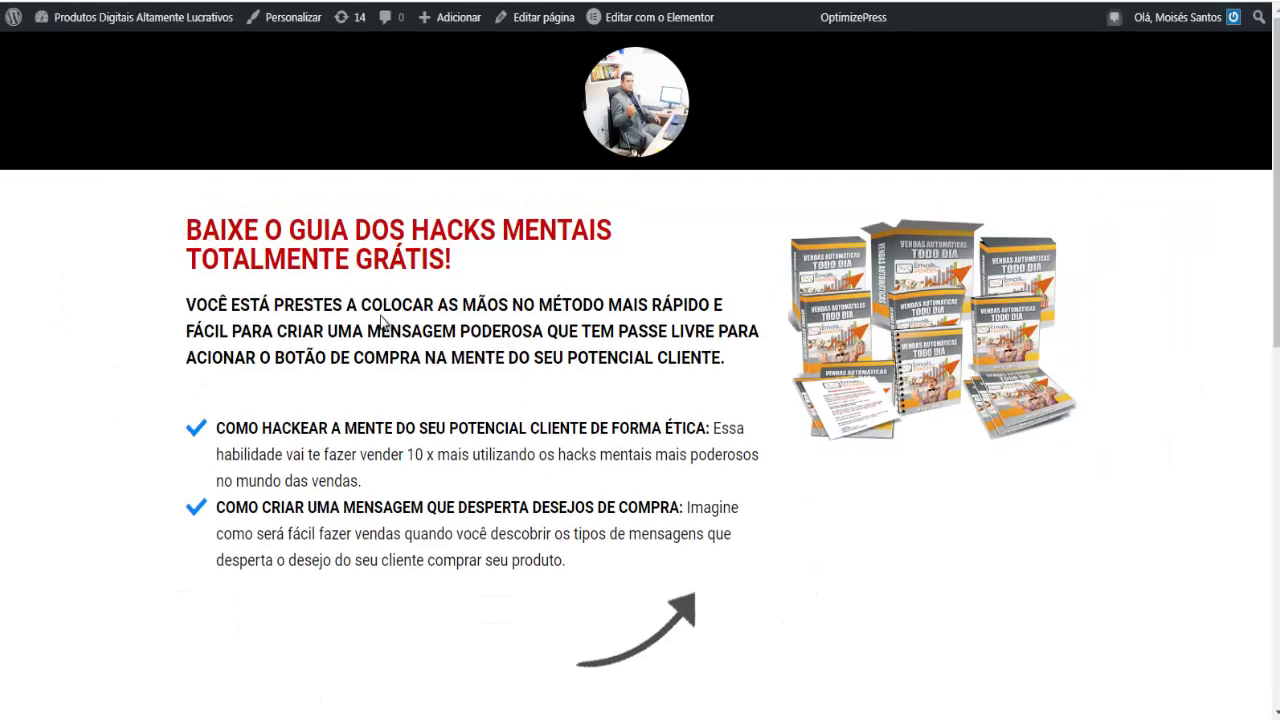
pyautogui.scroll(-5, 505, 300)
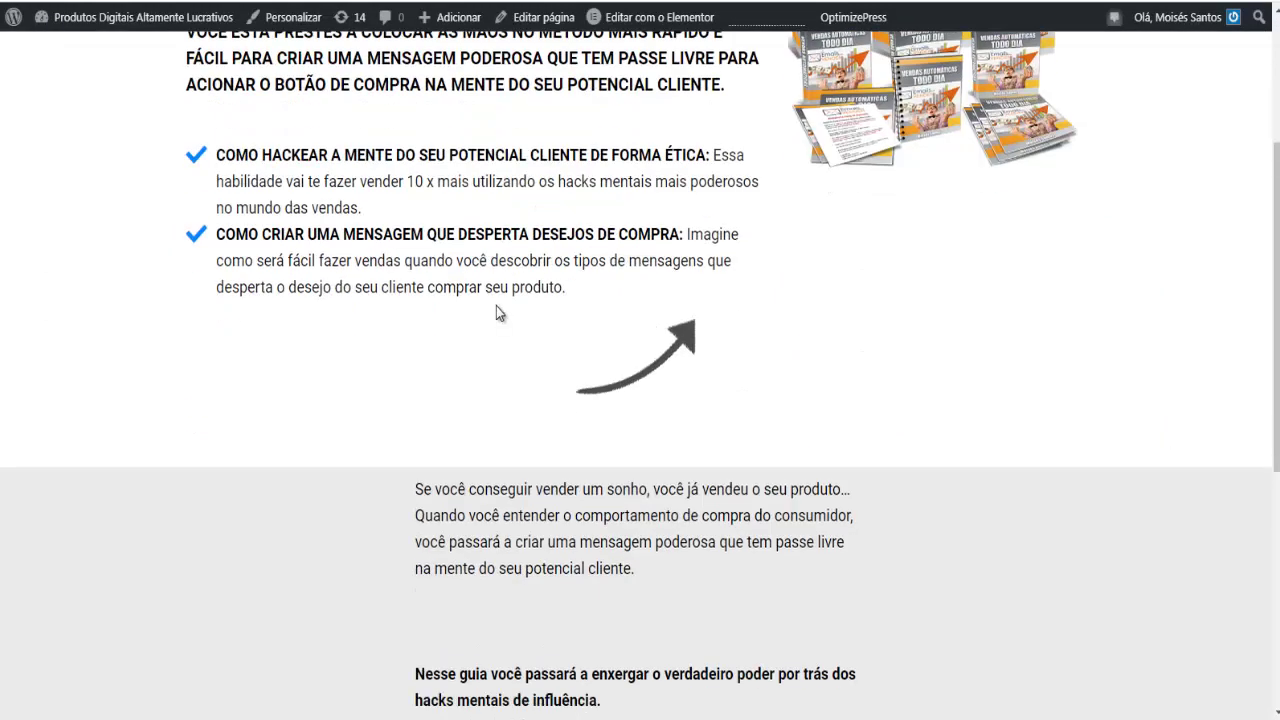
pyautogui.scroll(-1, 512, 329)
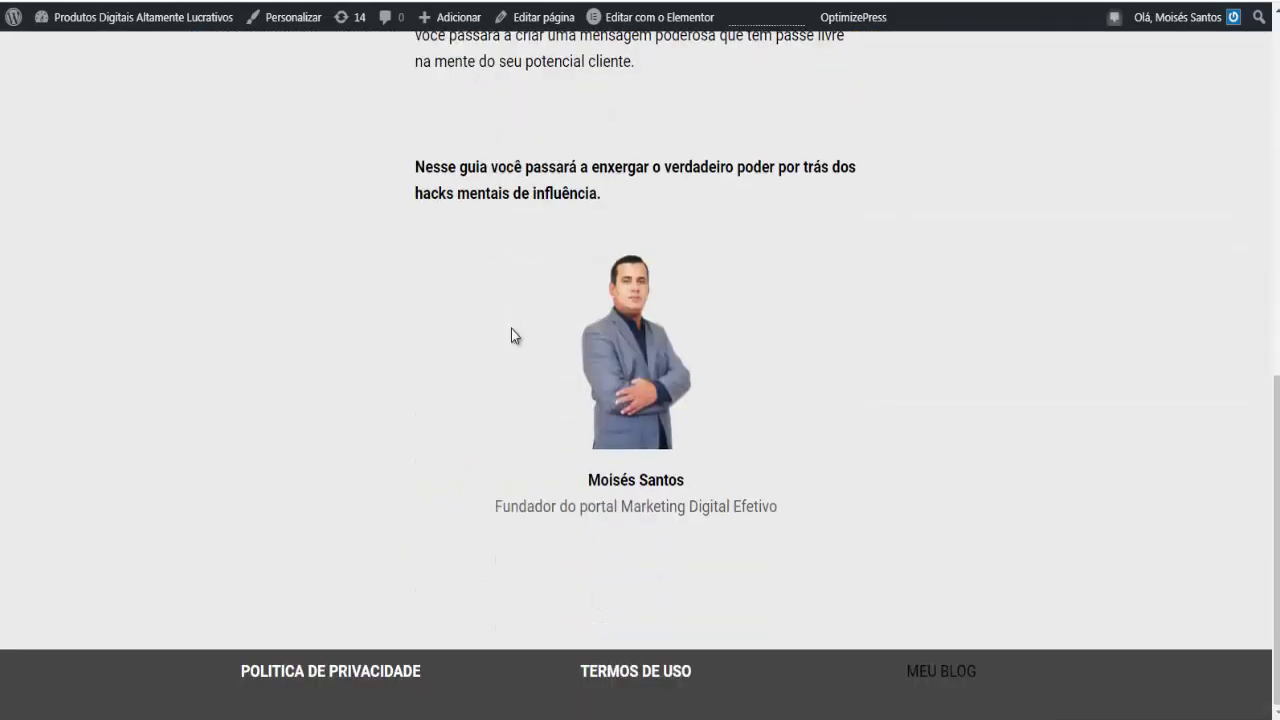
pyautogui.scroll(4, 588, 428)
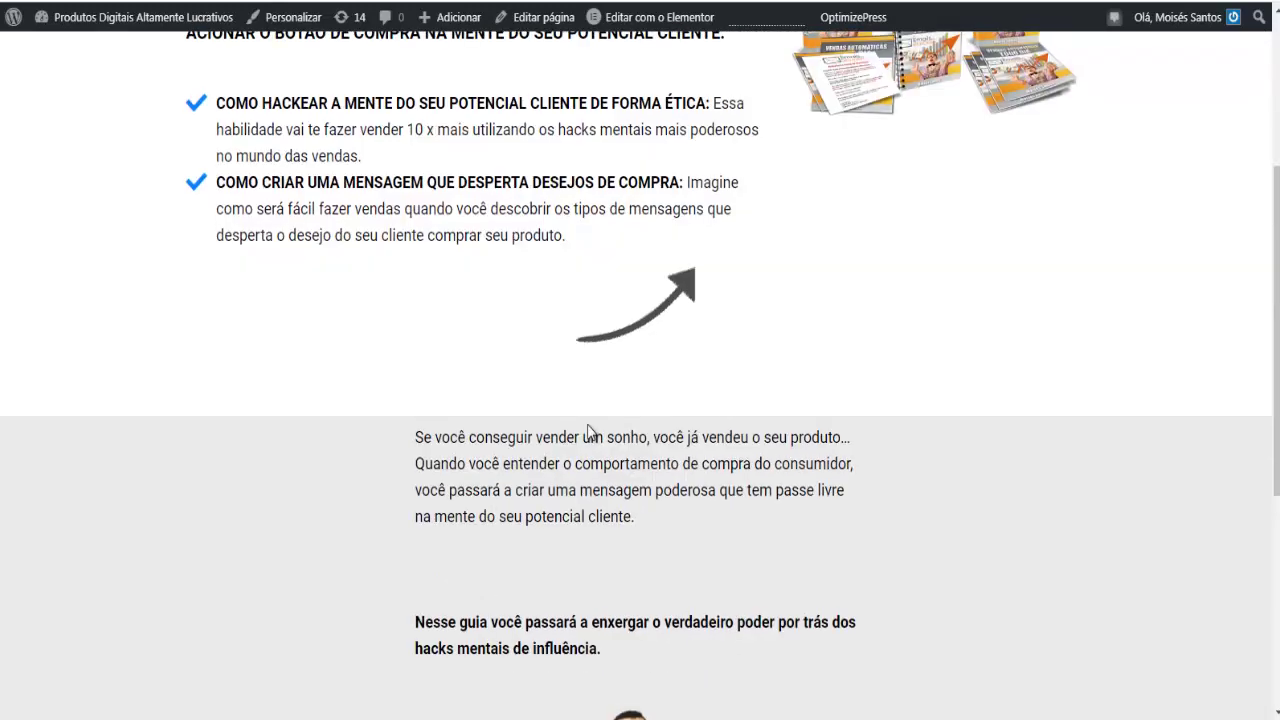
pyautogui.scroll(2, 588, 430)
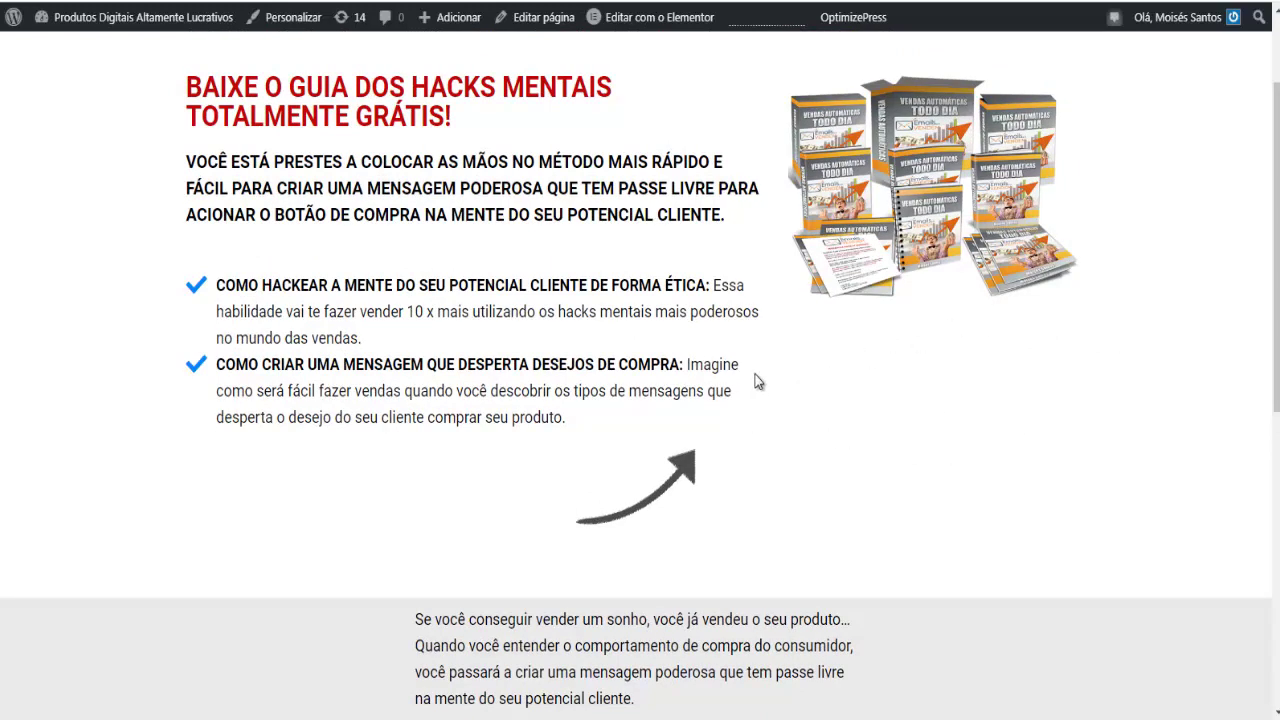
pyautogui.scroll(-1, 670, 395)
pyautogui.scroll(3, 431, 437)
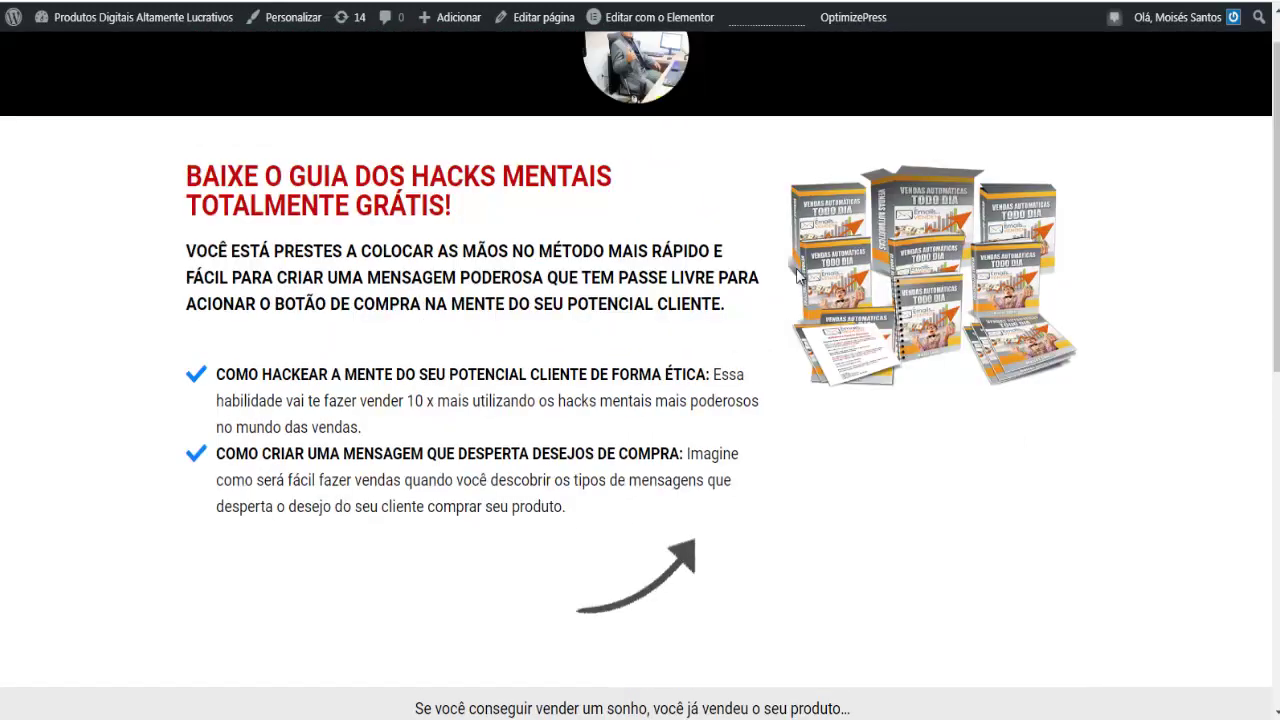
# Review the published page's headline, benefit checklist and product image, and the grey section with the founder's photo
pyautogui.scroll(-2, 509, 409)
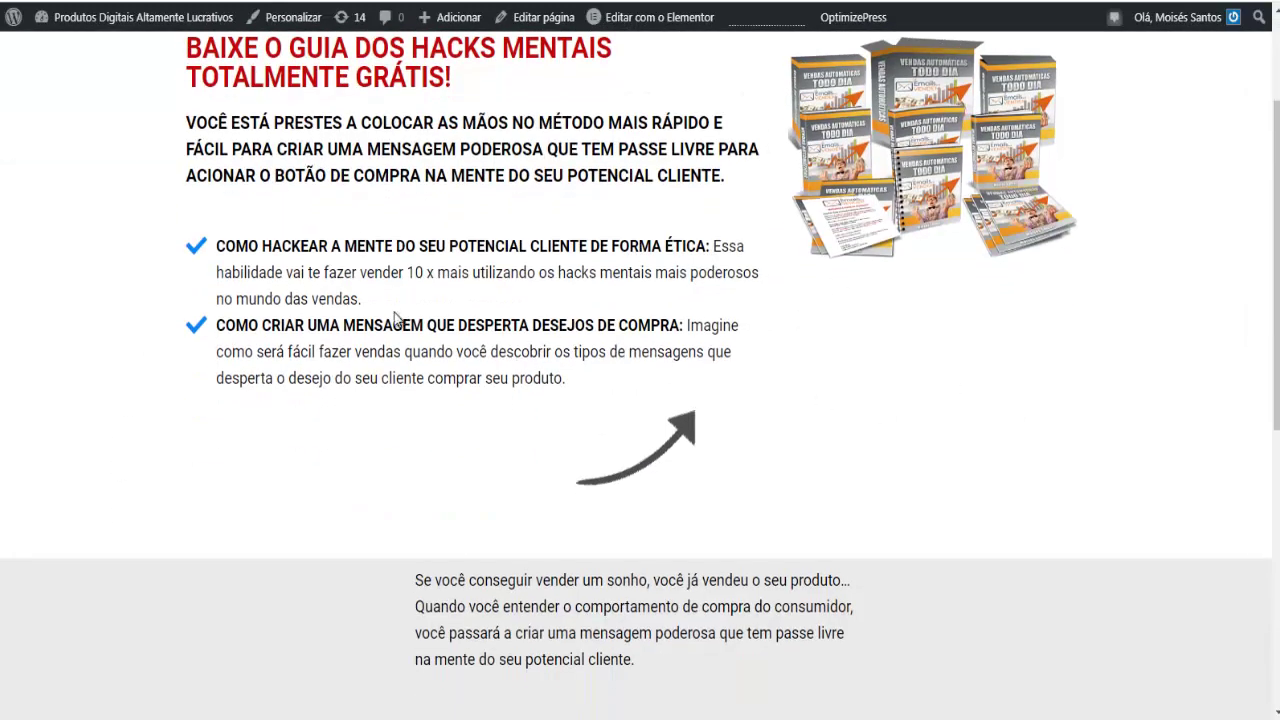
pyautogui.scroll(2, 548, 184)
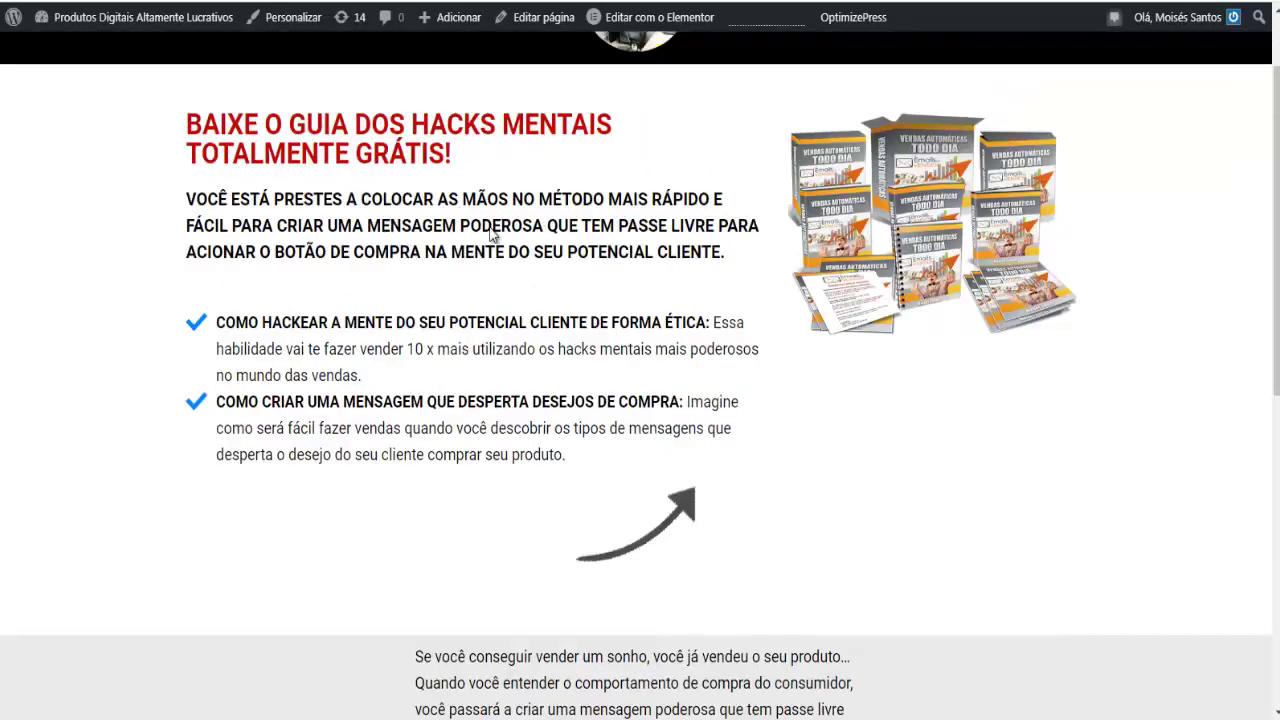
pyautogui.scroll(-1, 467, 382)
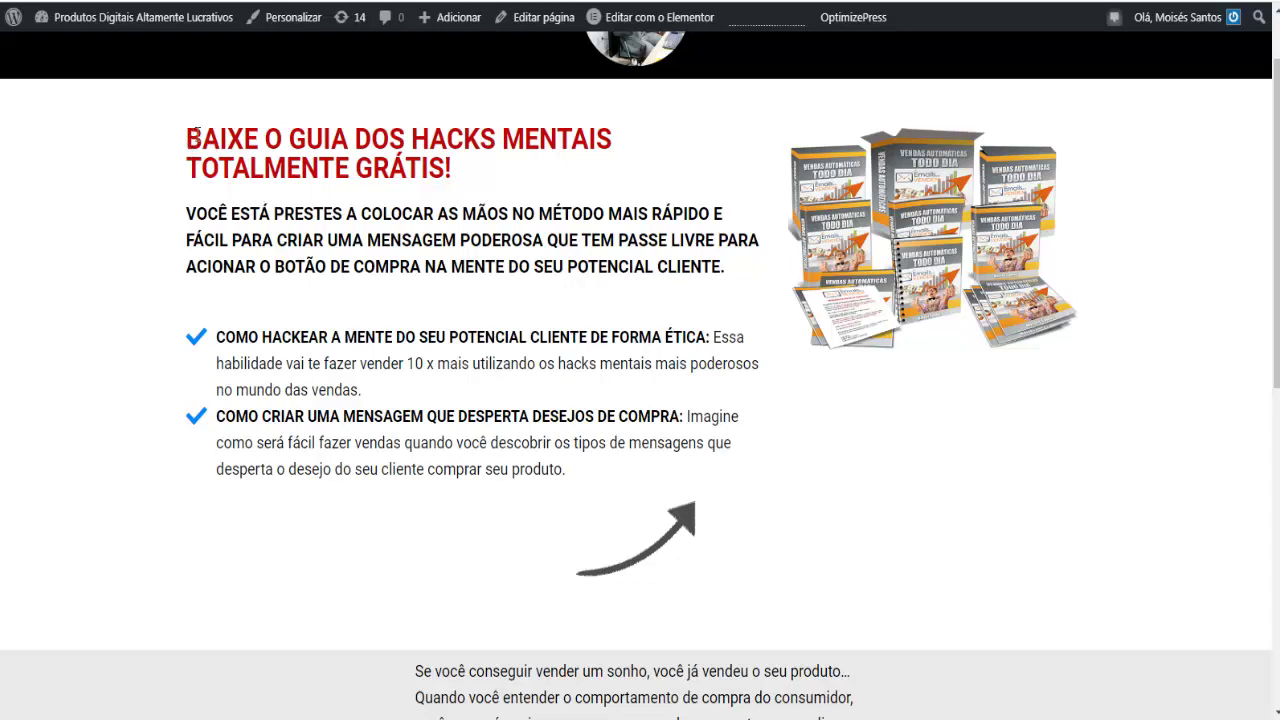
pyautogui.moveTo(196, 133); pyautogui.dragTo(543, 422)
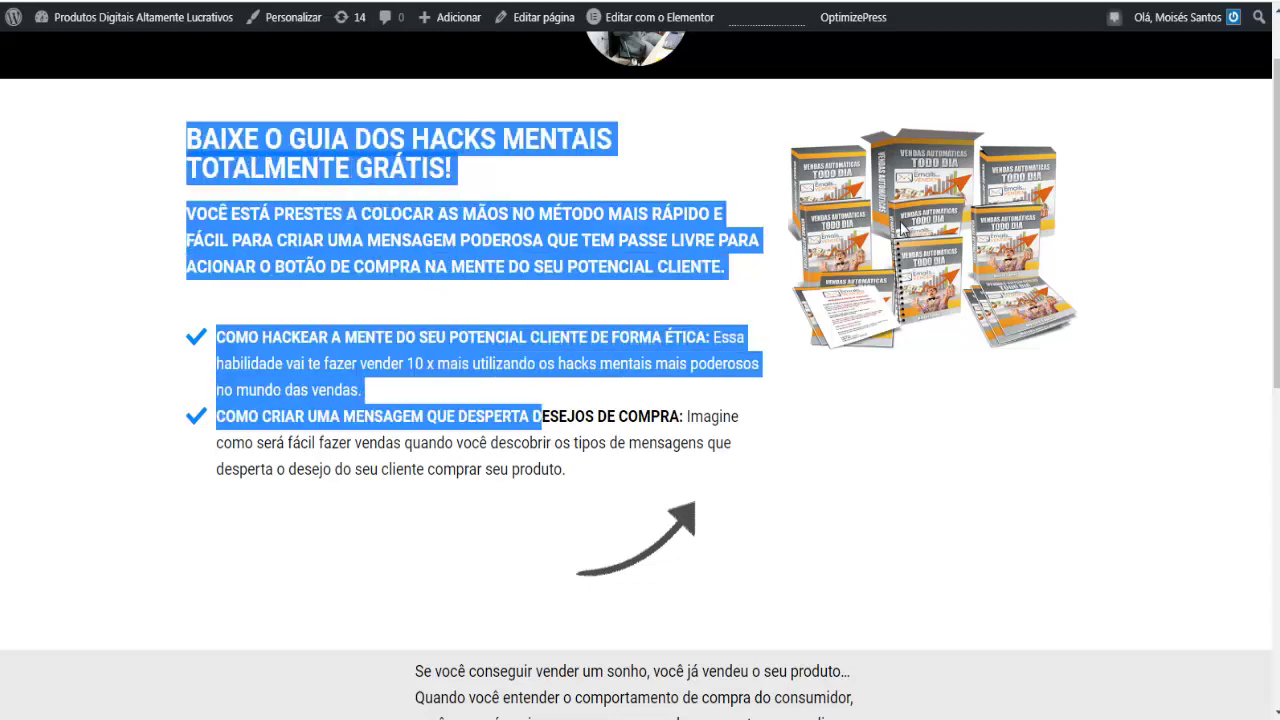
pyautogui.scroll(1, 838, 236)
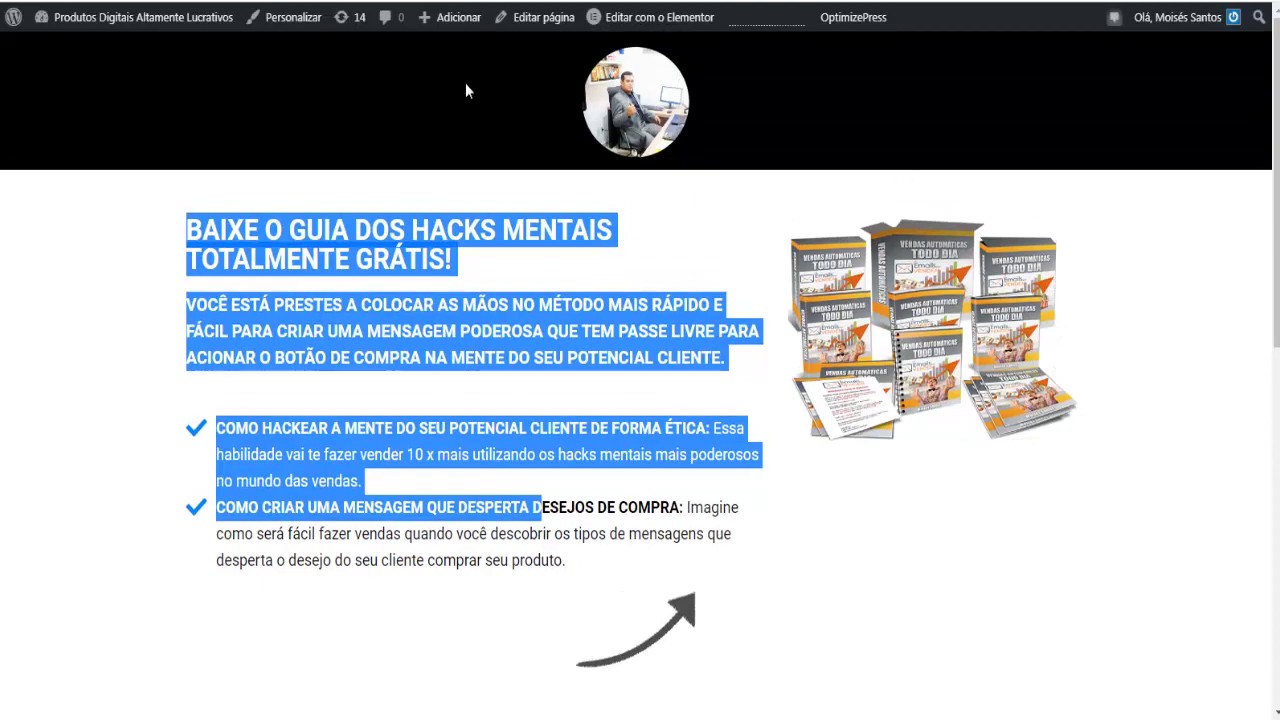
pyautogui.scroll(-7, 392, 392)
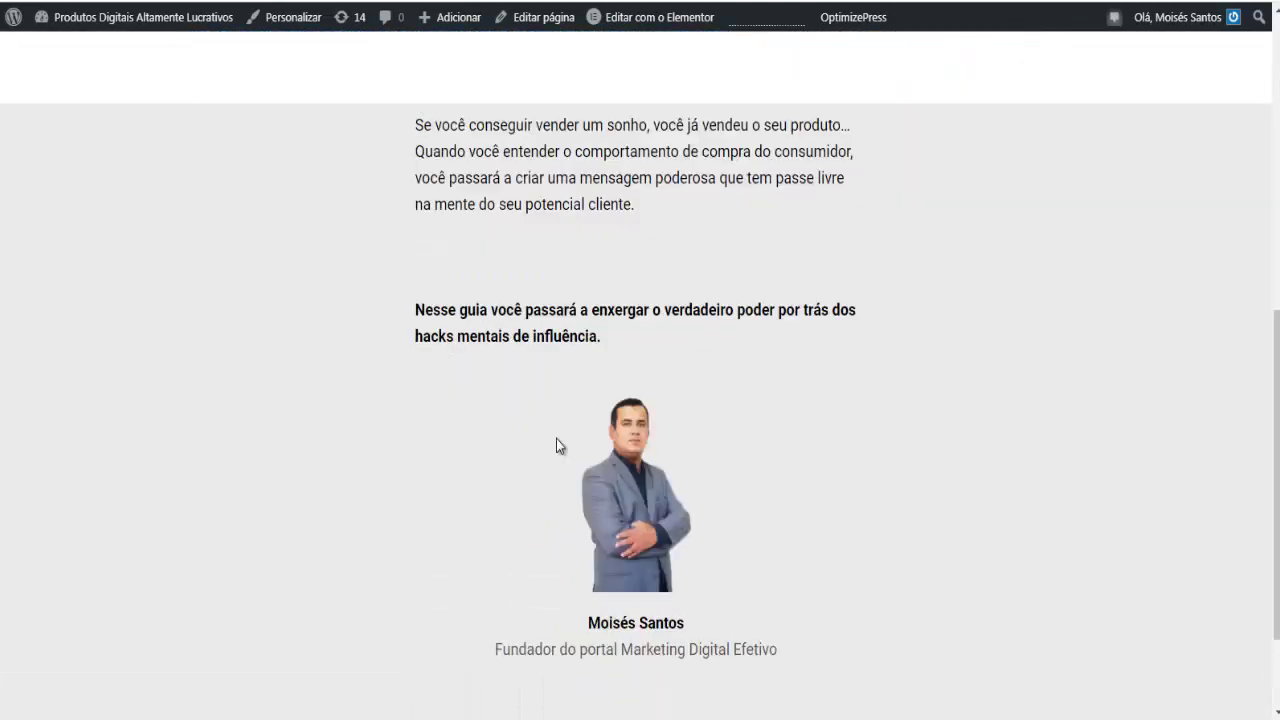